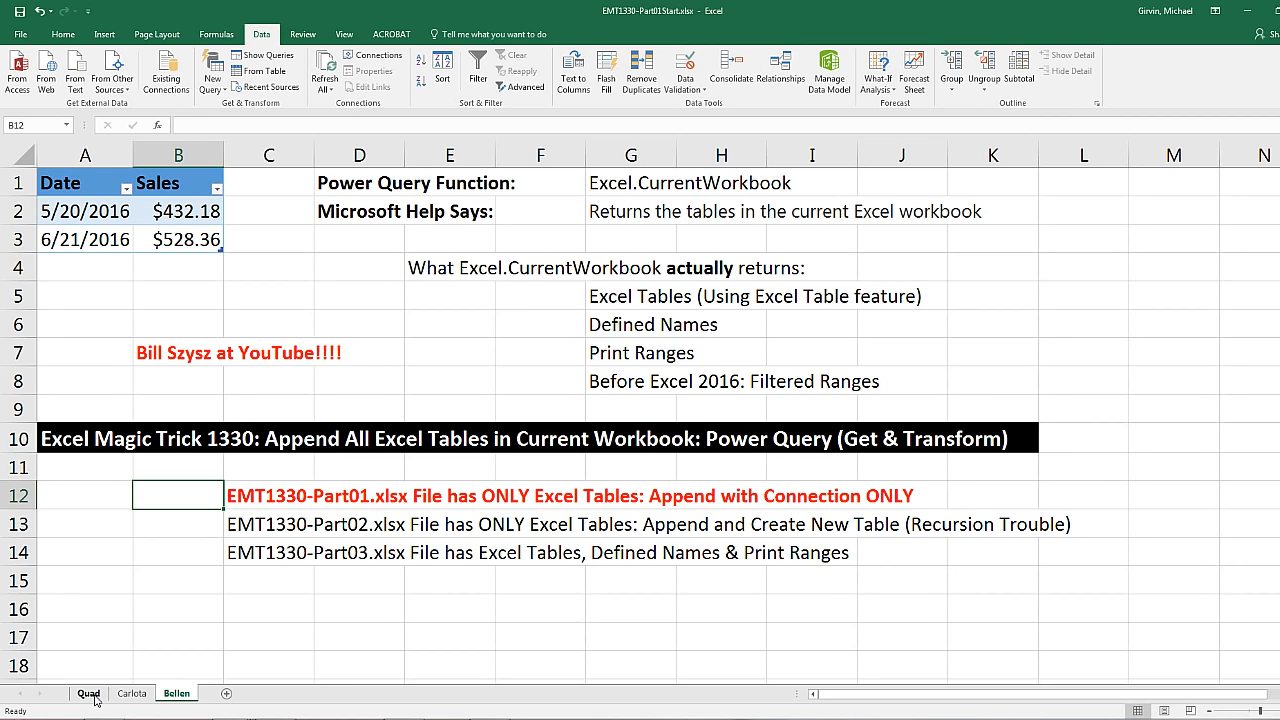
# Look over the Date and Sales tables on the Quad and Carlota sheets, ending on the Bellen sheet
pyautogui.click(93, 696)
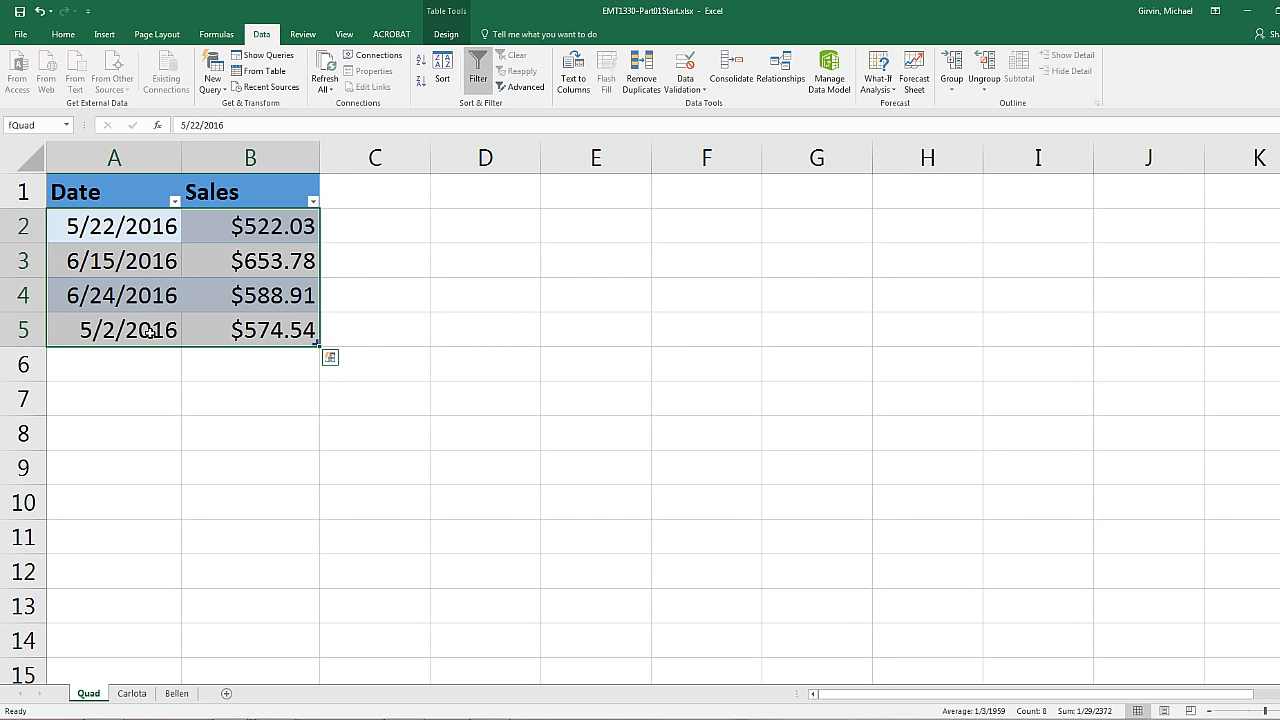
pyautogui.click(130, 694)
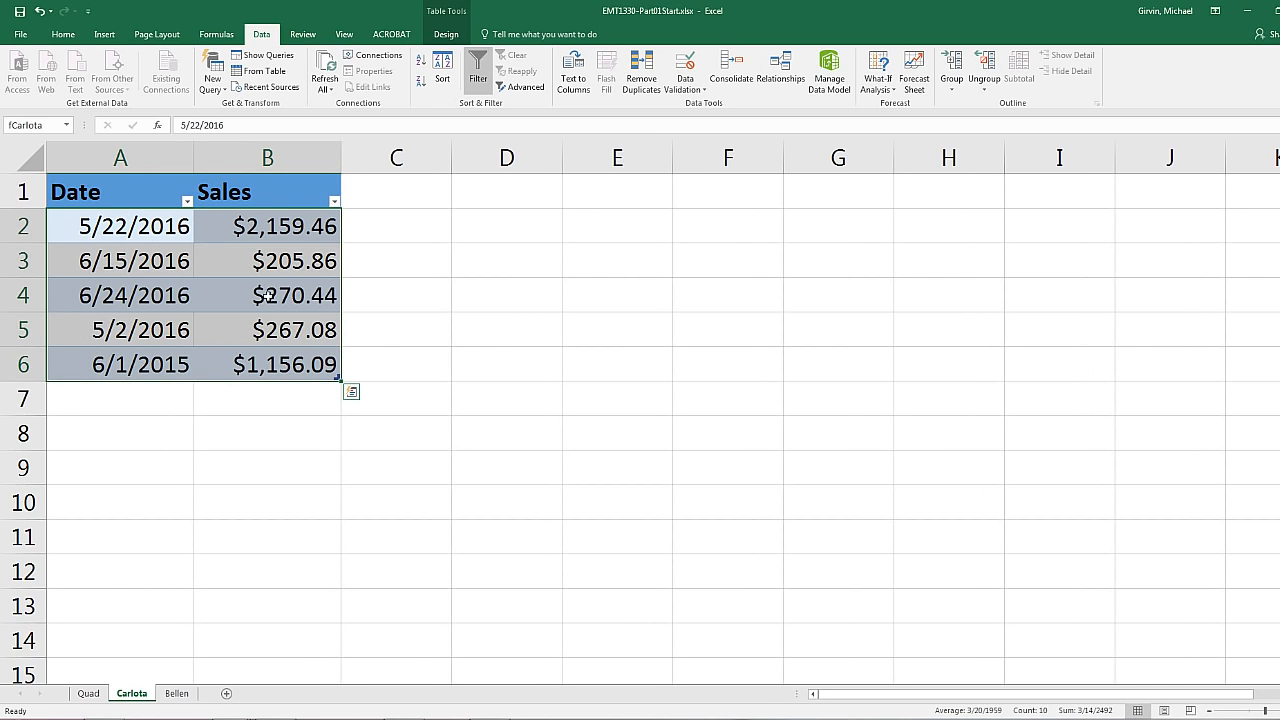
pyautogui.click(178, 694)
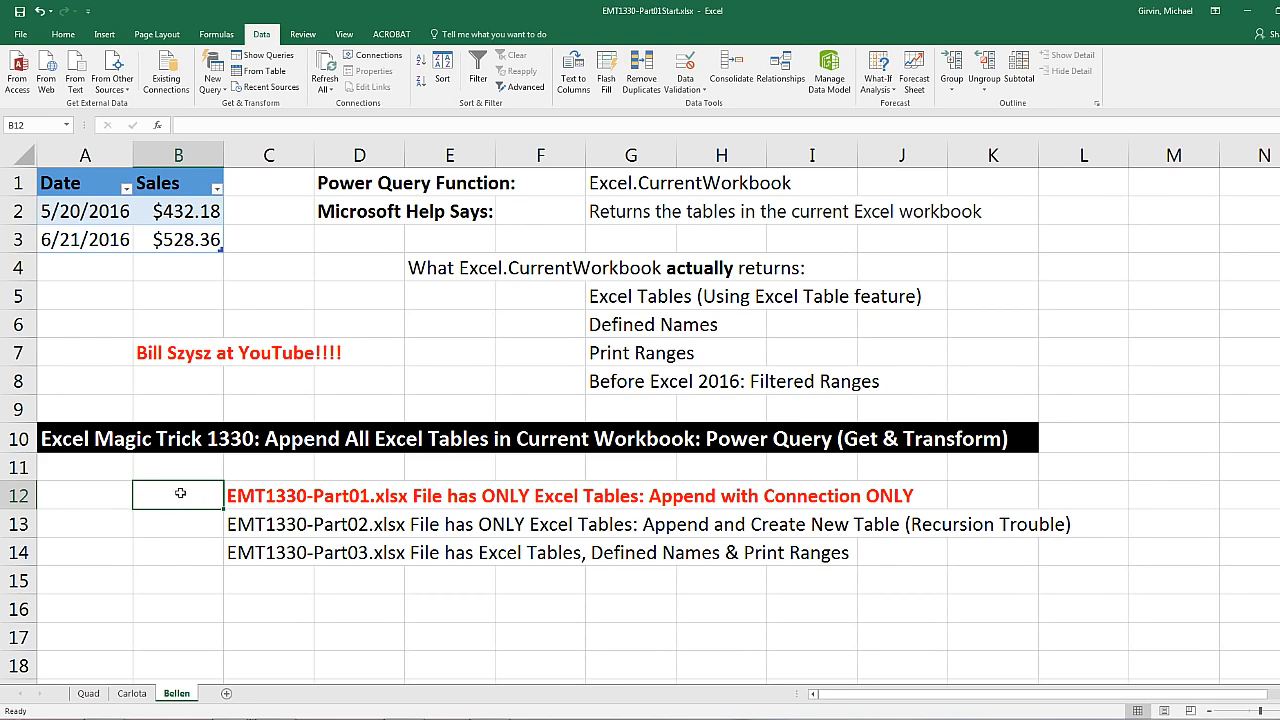
# Read the Bellen sheet's notes on the three EMT1330 files and on what Excel.CurrentWorkbook actually returns
pyautogui.click(199, 521)
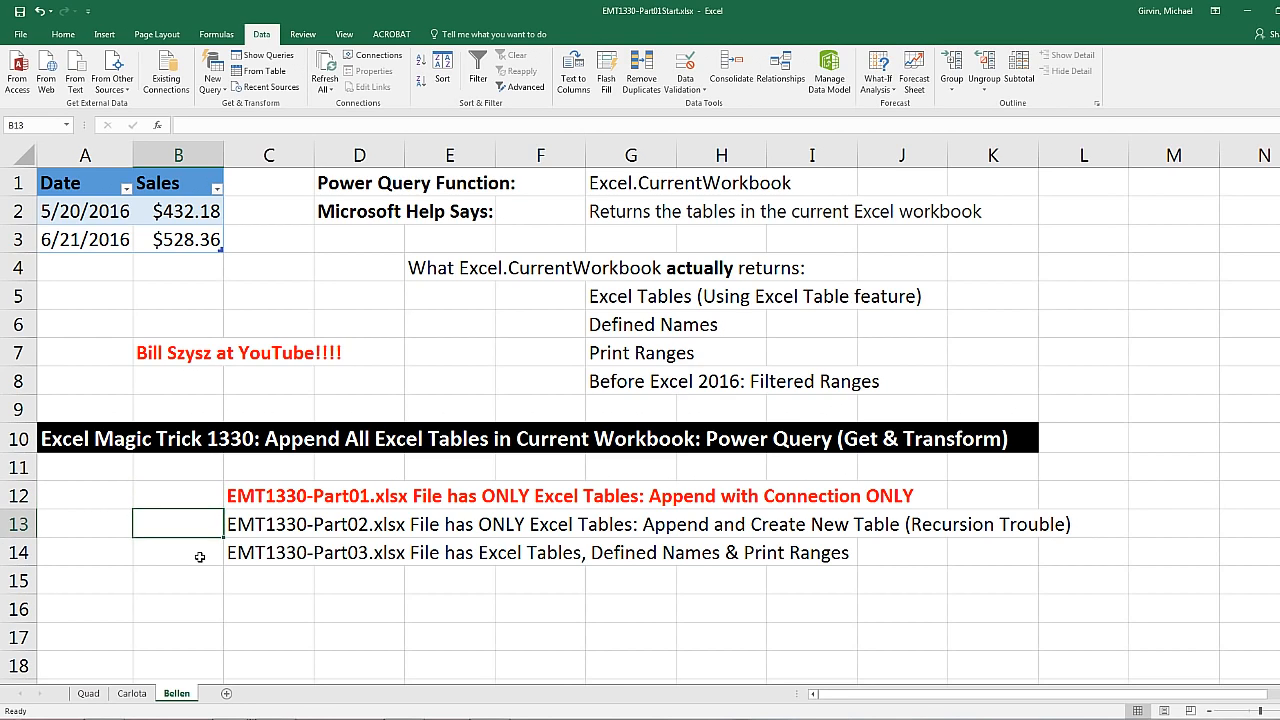
pyautogui.click(200, 557)
pyautogui.click(194, 499)
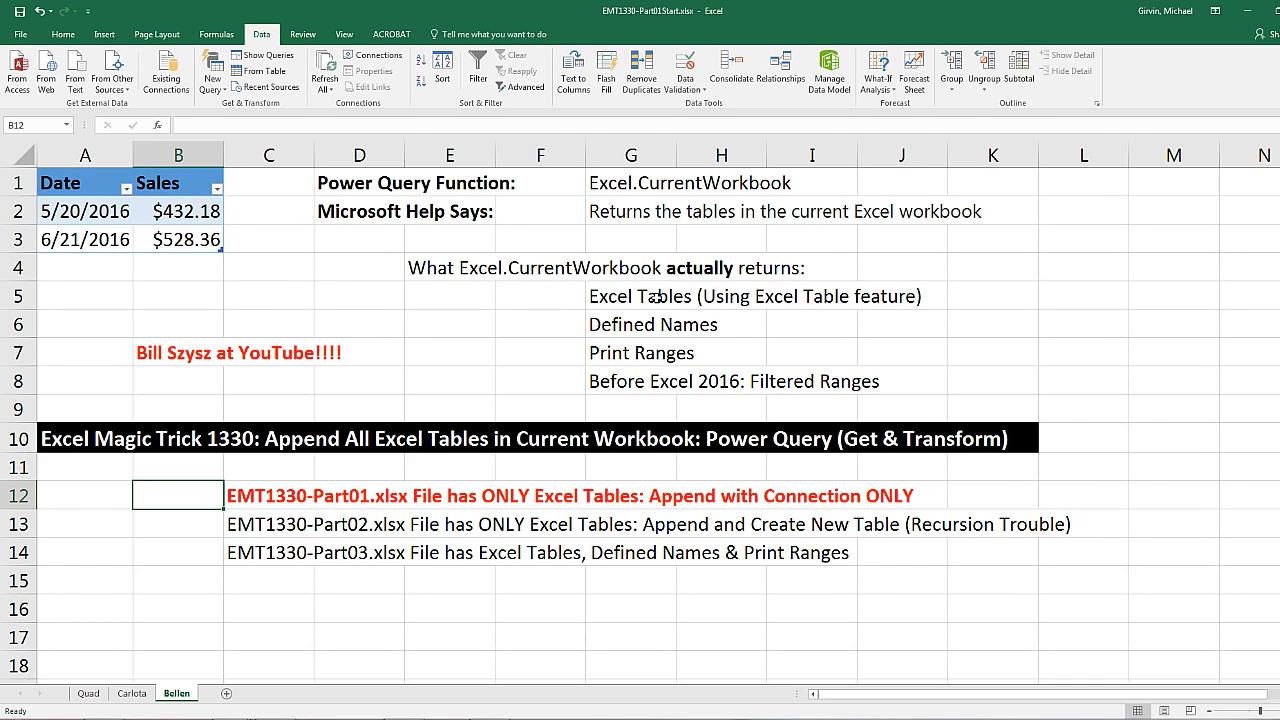
pyautogui.click(542, 295)
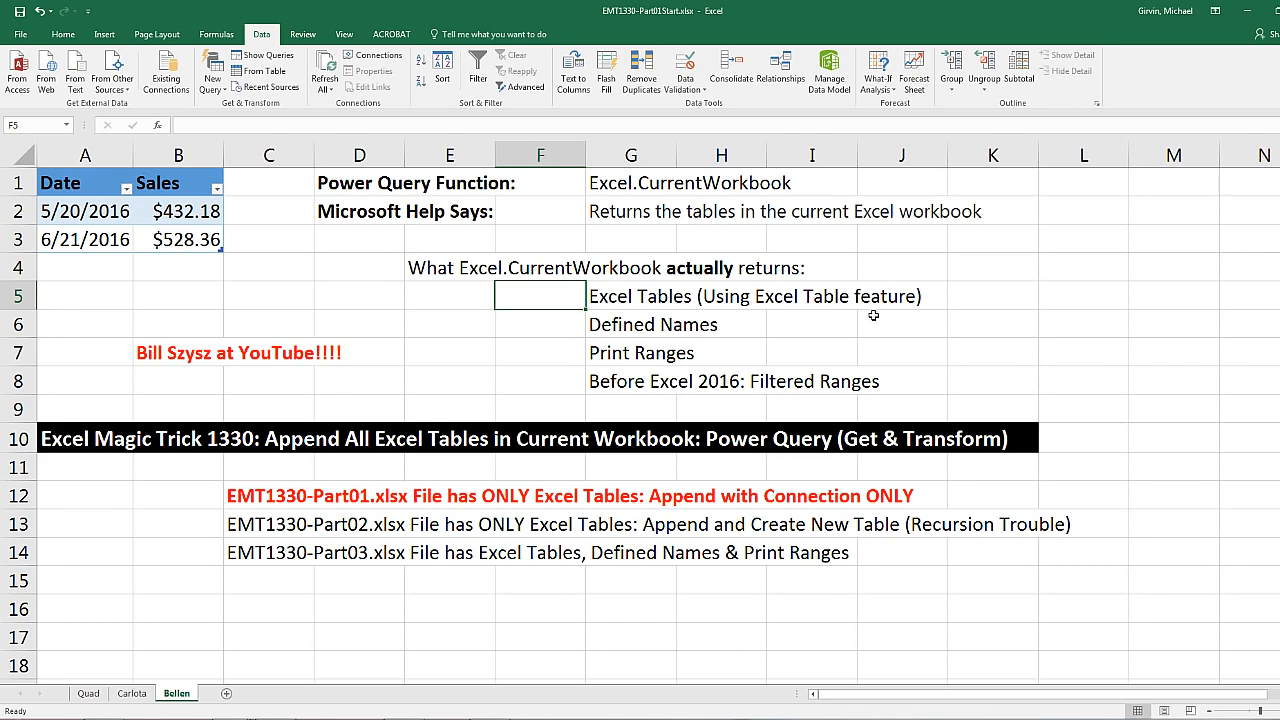
pyautogui.click(575, 327)
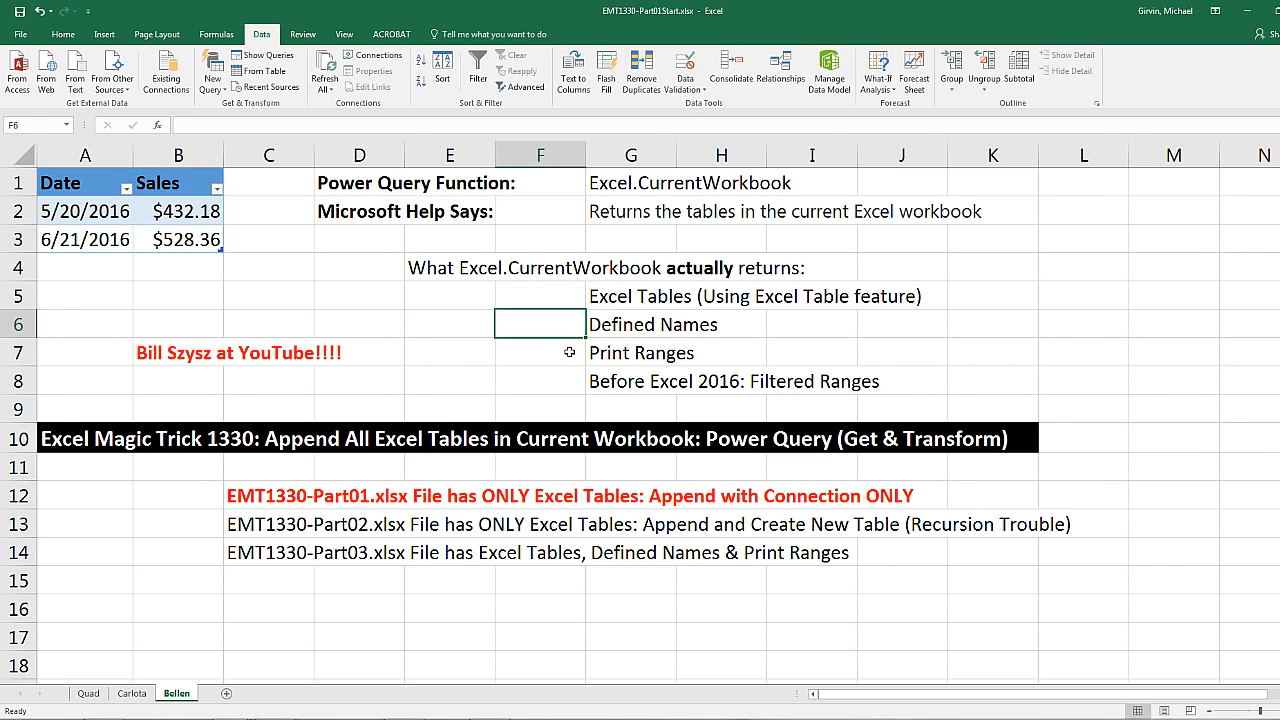
pyautogui.click(569, 352)
pyautogui.click(568, 386)
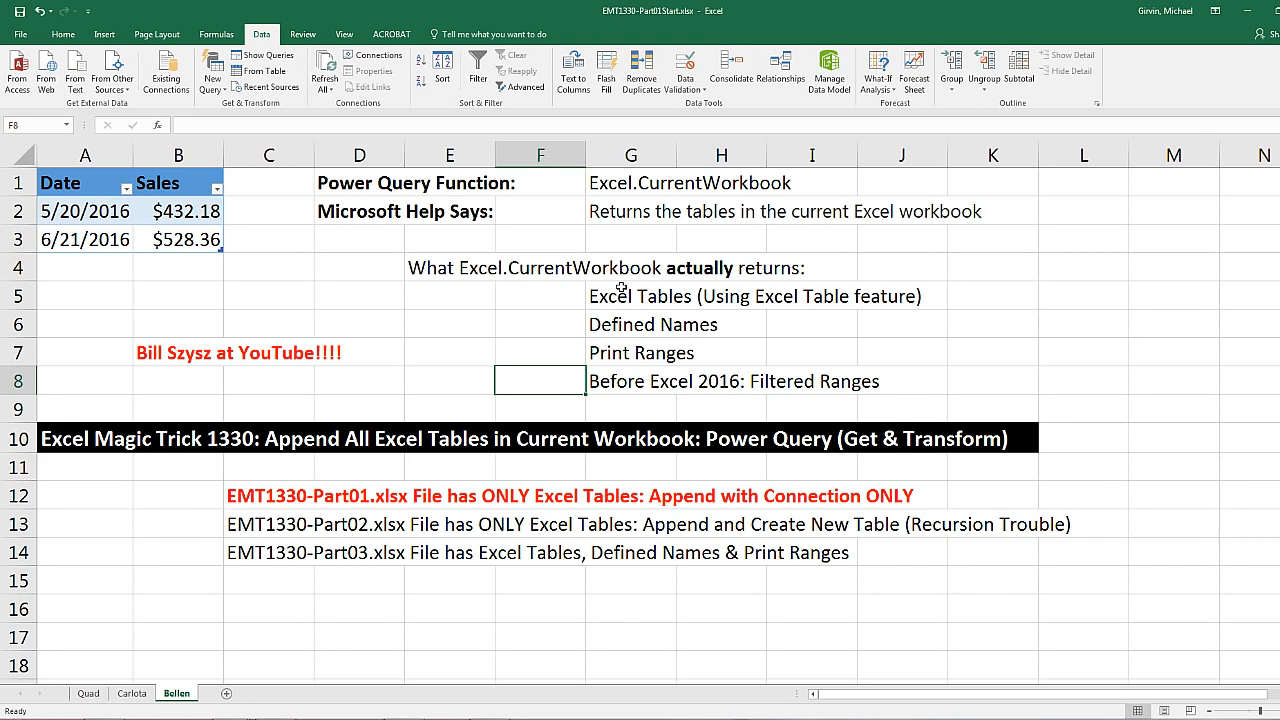
pyautogui.click(186, 500)
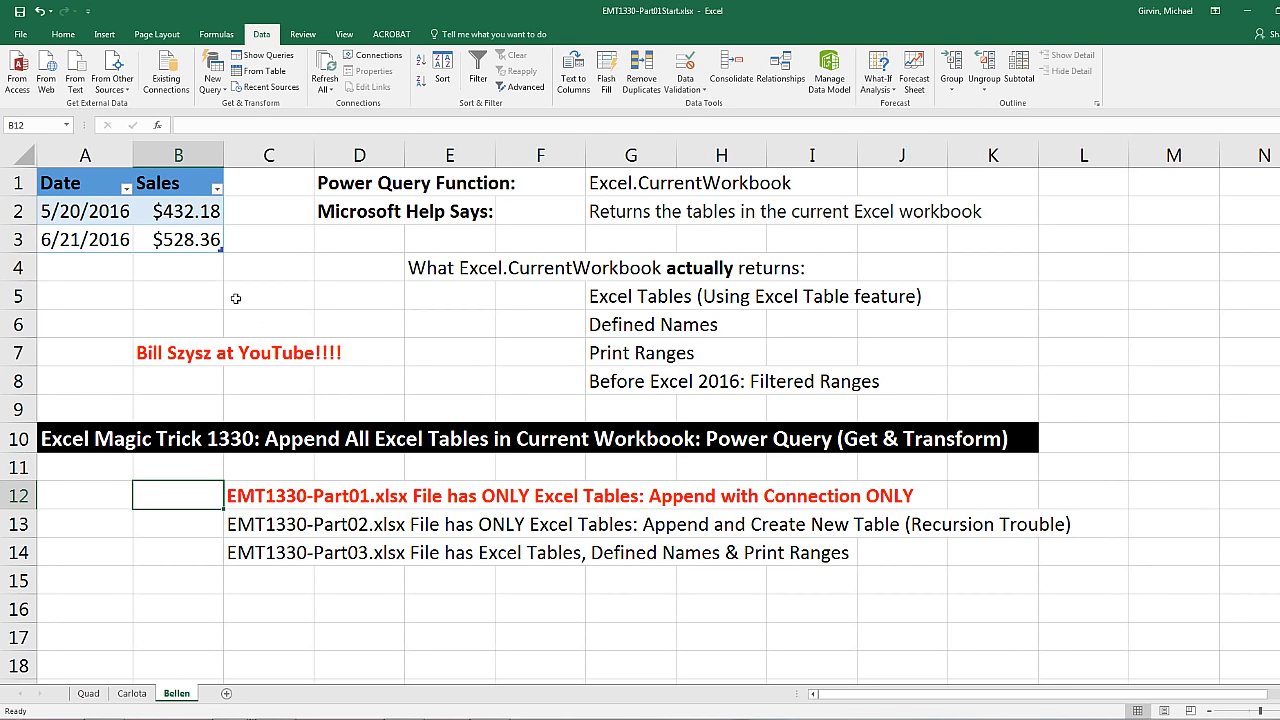
# Review the Bellen, Carlota and Quad tables once more and return to the Bellen sheet
pyautogui.click(190, 214)
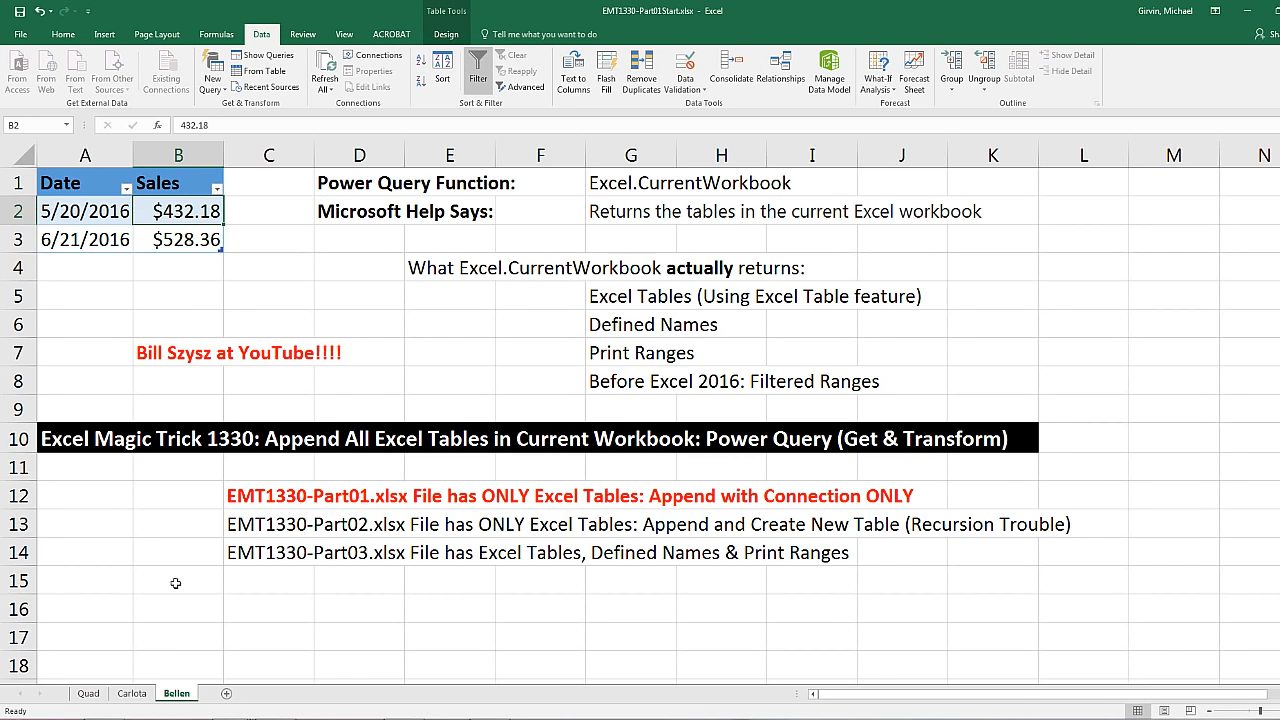
pyautogui.click(140, 693)
pyautogui.click(88, 694)
pyautogui.click(177, 693)
# Select empty cell C16 on the Bellen sheet and create a new blank query
pyautogui.click(281, 600)
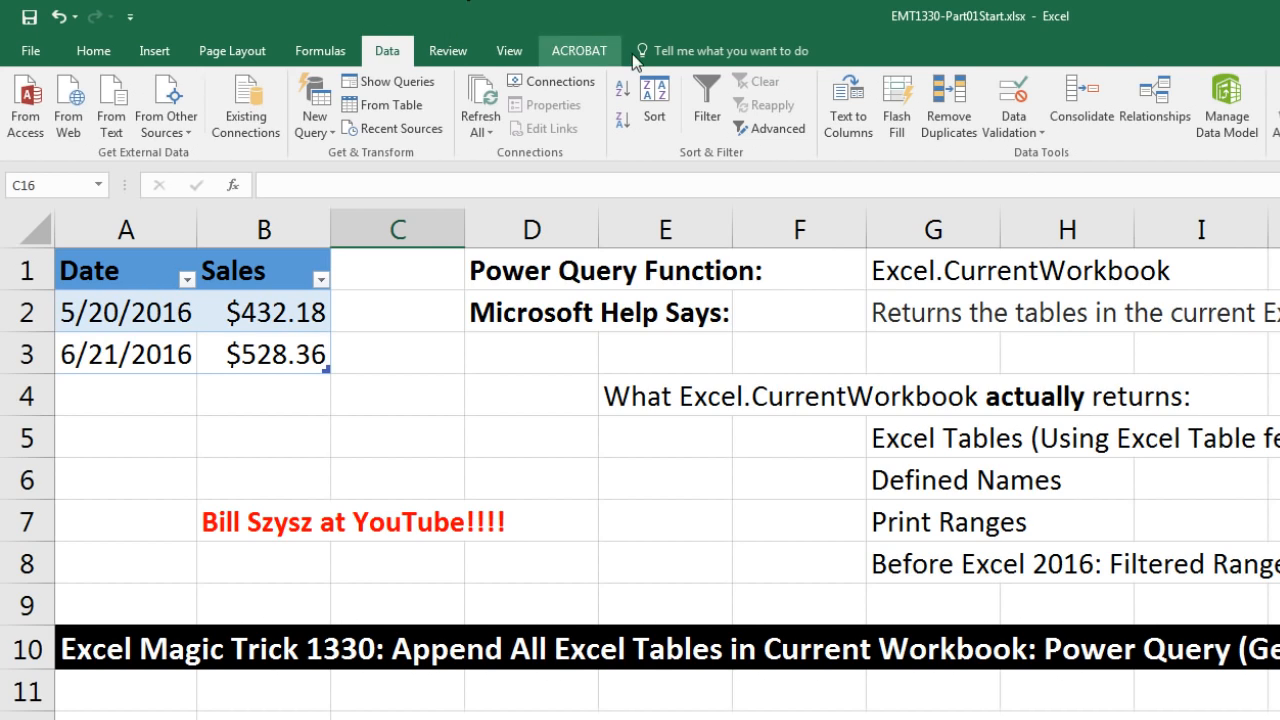
pyautogui.click(336, 138)
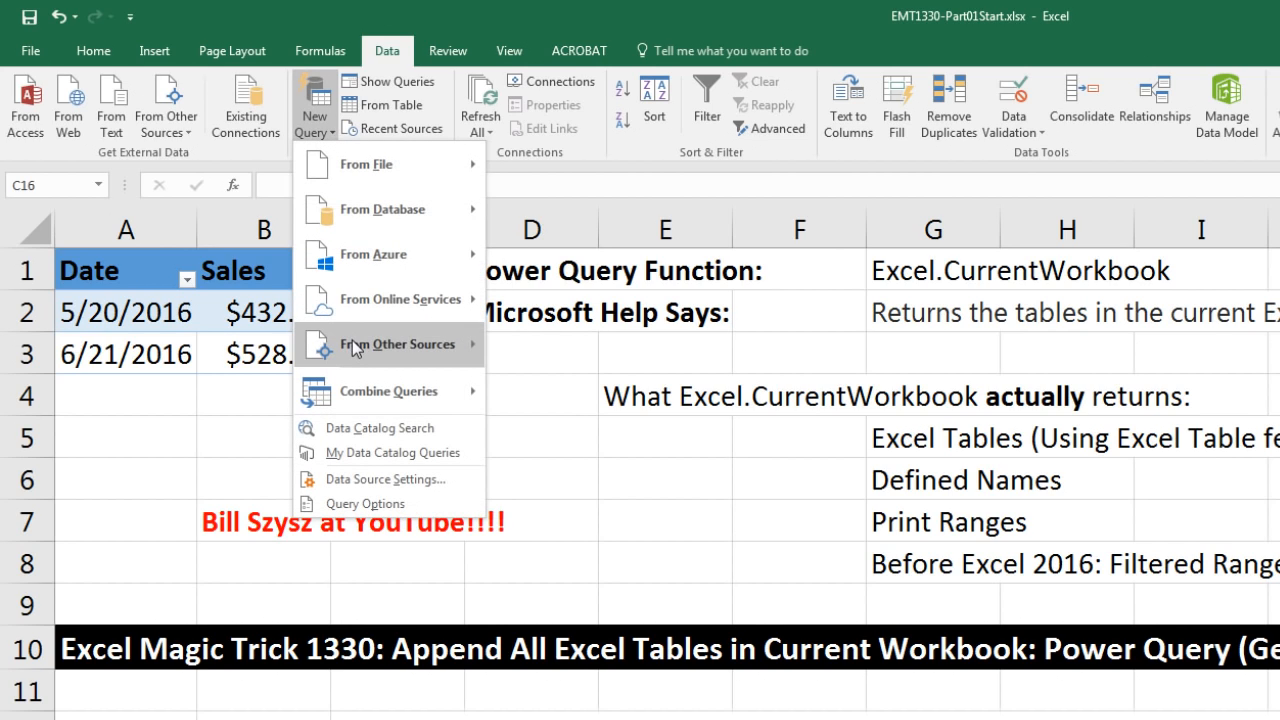
pyautogui.moveTo(354, 349)
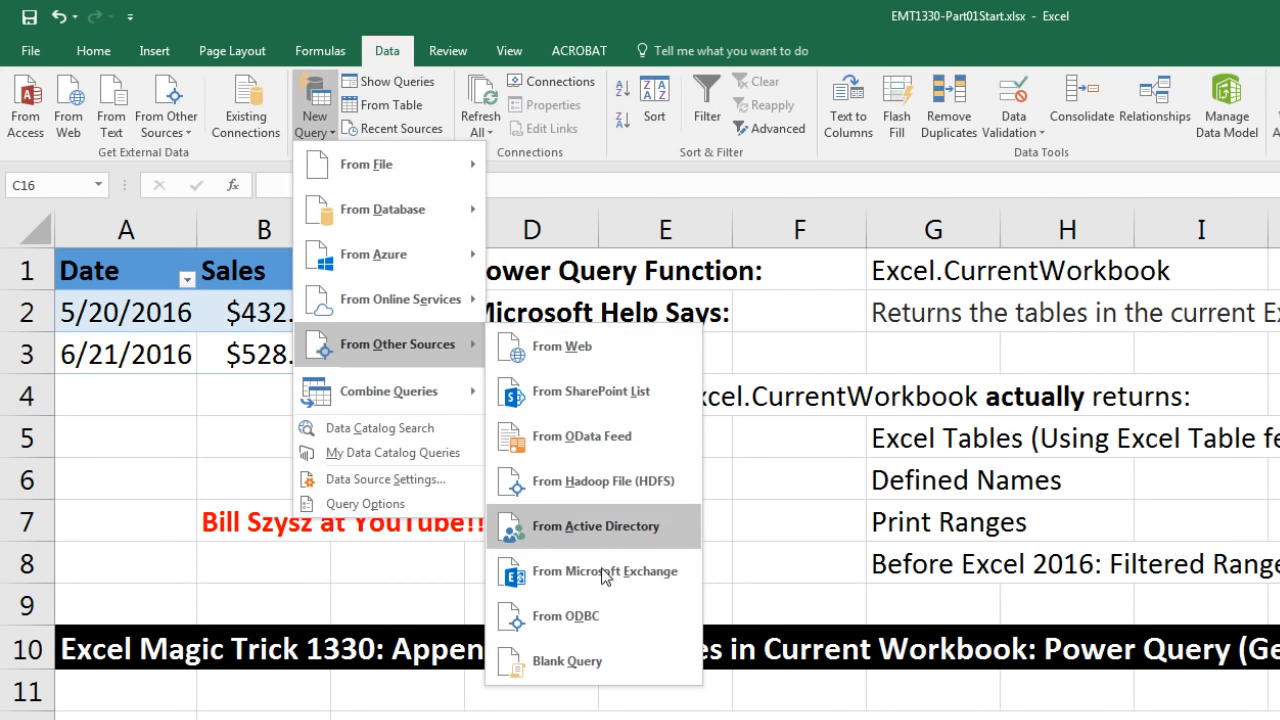
pyautogui.click(617, 660)
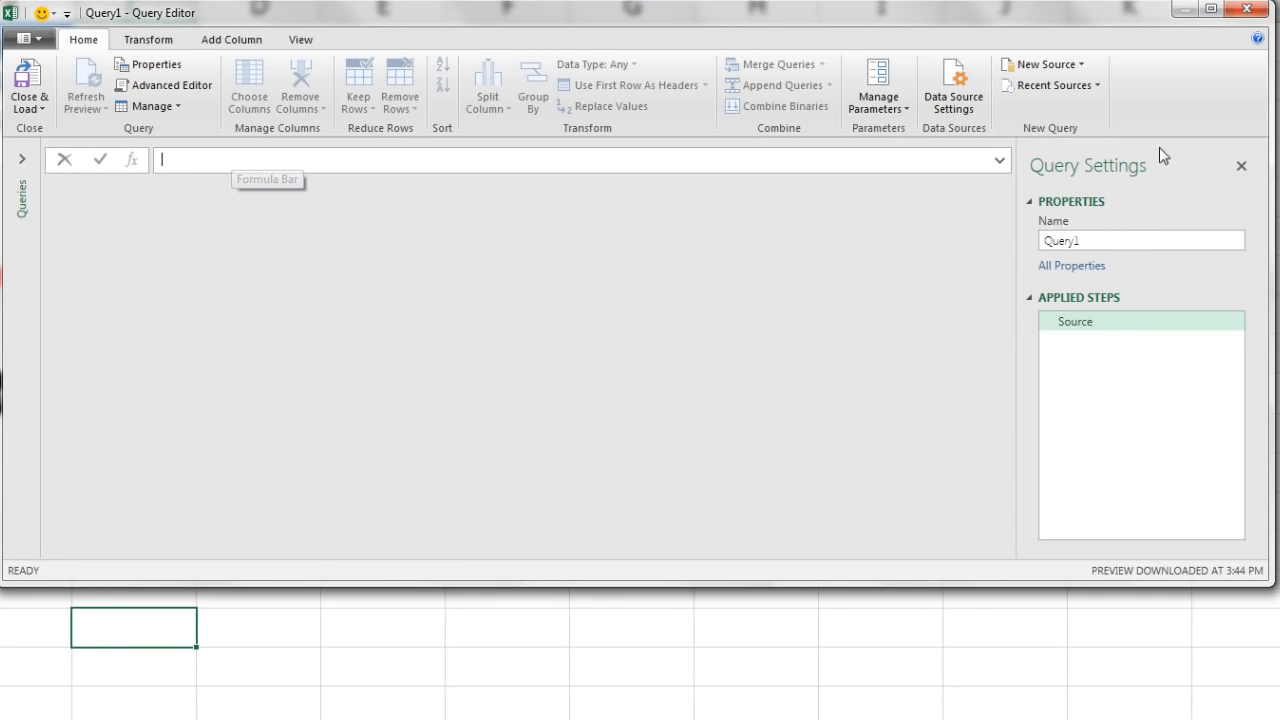
# Rename the query as AllTables
pyautogui.doubleClick(1090, 241)
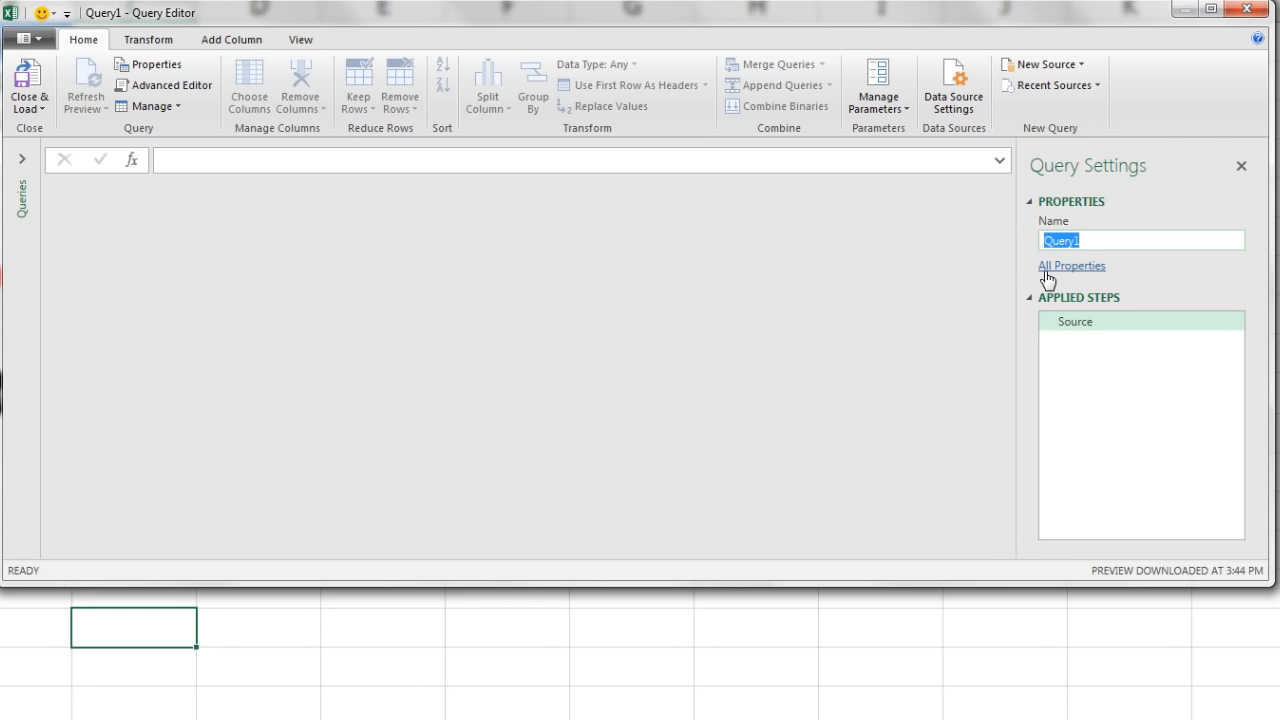
pyautogui.write('Al')
pyautogui.write('lTables')
pyautogui.press('Return')
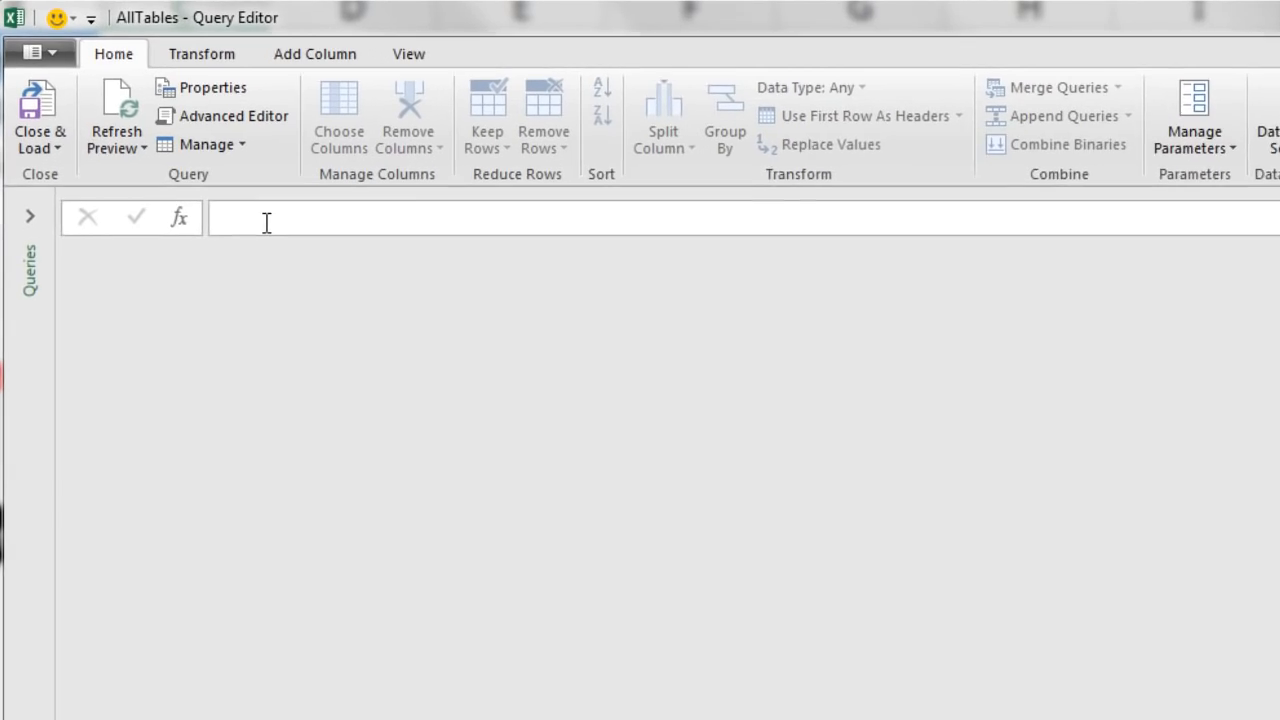
# Enter the formula =Excel.CurrentWorkbook() as the query's source
pyautogui.click(193, 161)
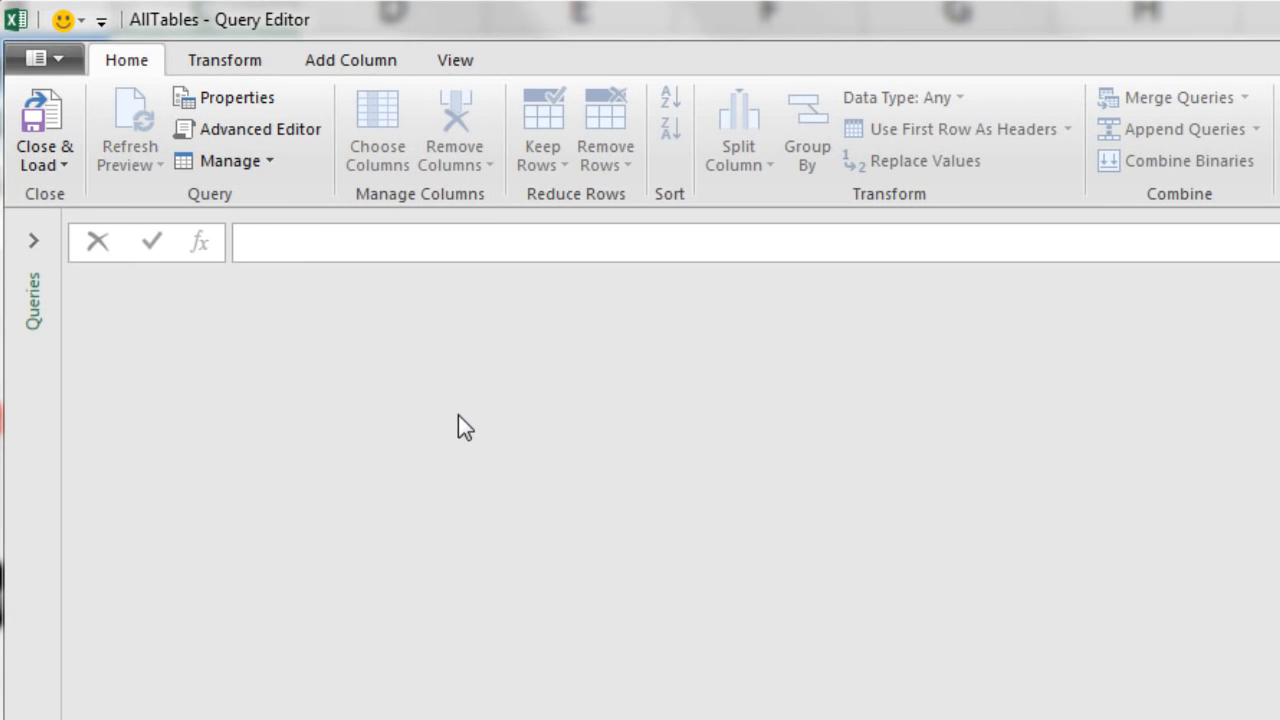
pyautogui.write('=Excel.CurrentWo')
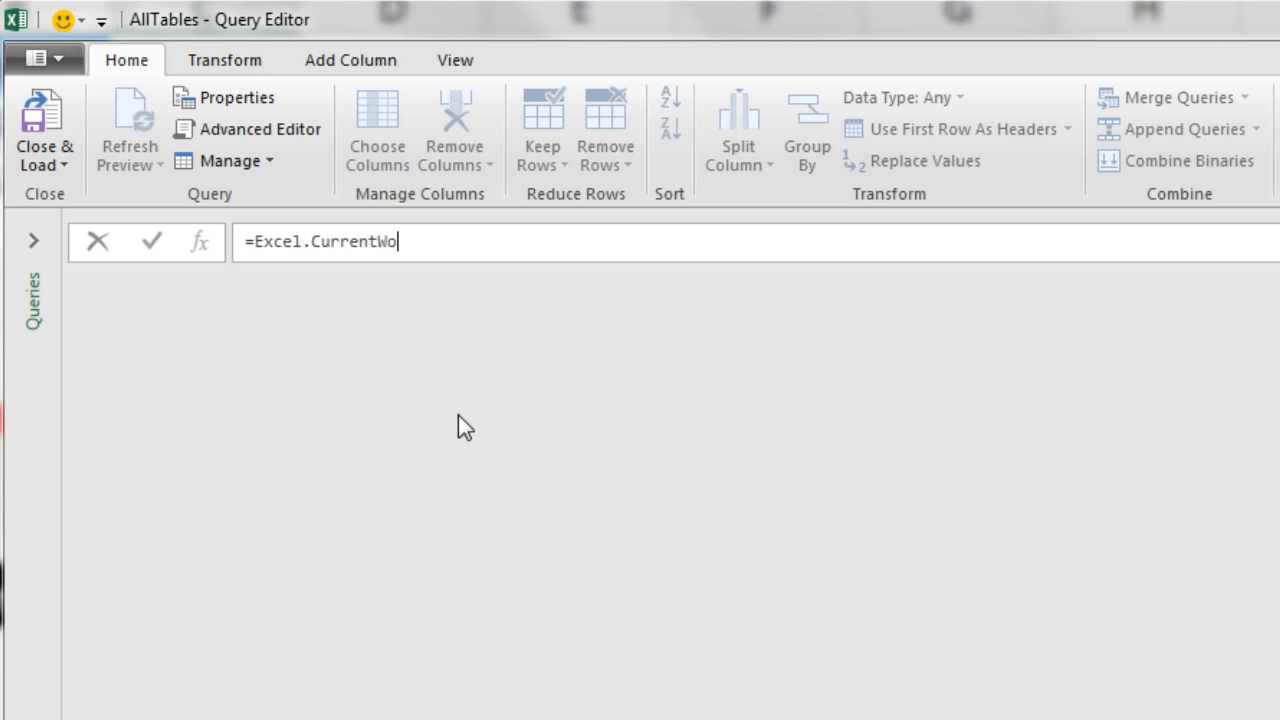
pyautogui.write('rkbook()')
pyautogui.press('Return')
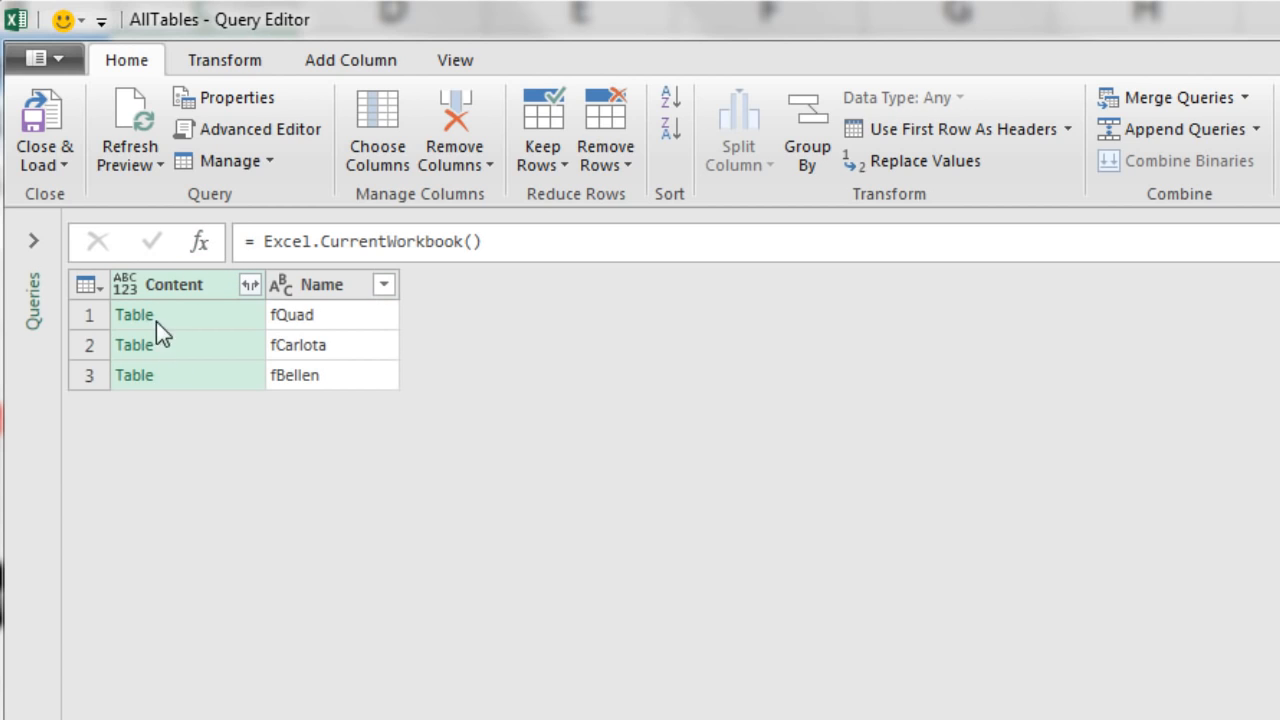
# Preview the contents of the fQuad, fCarlota and fBellen tables in the Content column
pyautogui.click(231, 323)
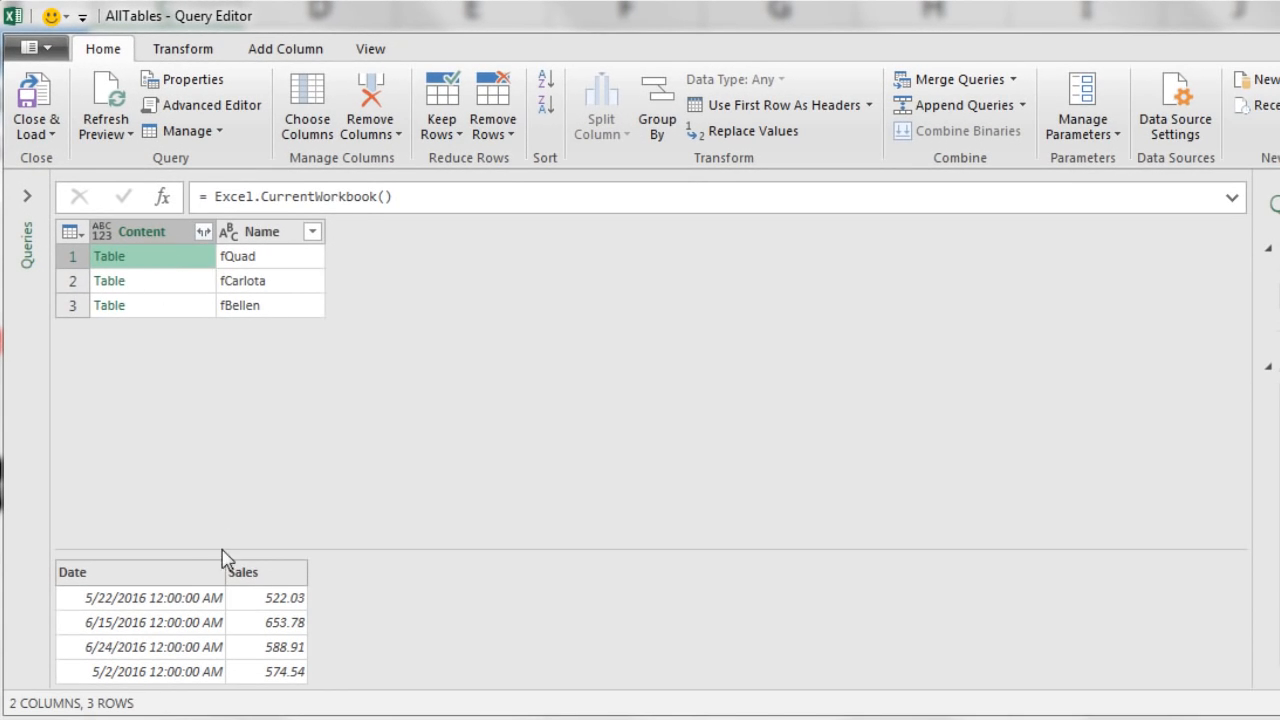
pyautogui.click(193, 283)
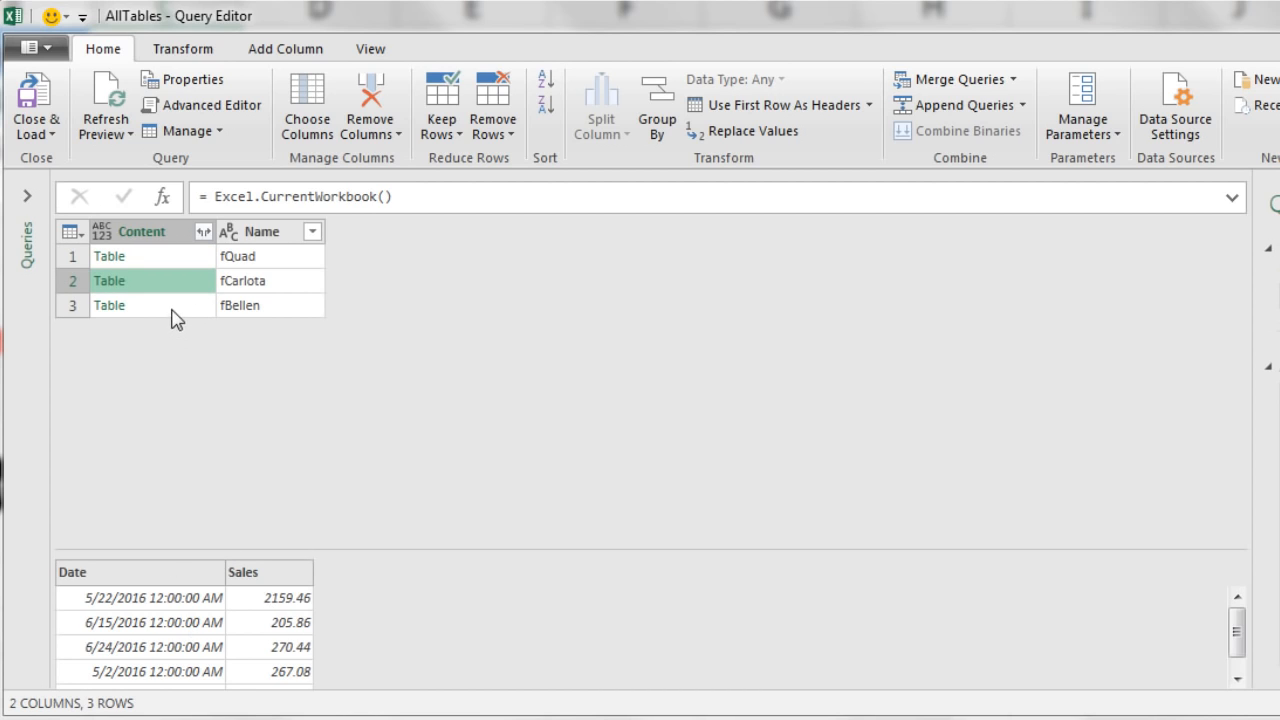
pyautogui.click(178, 306)
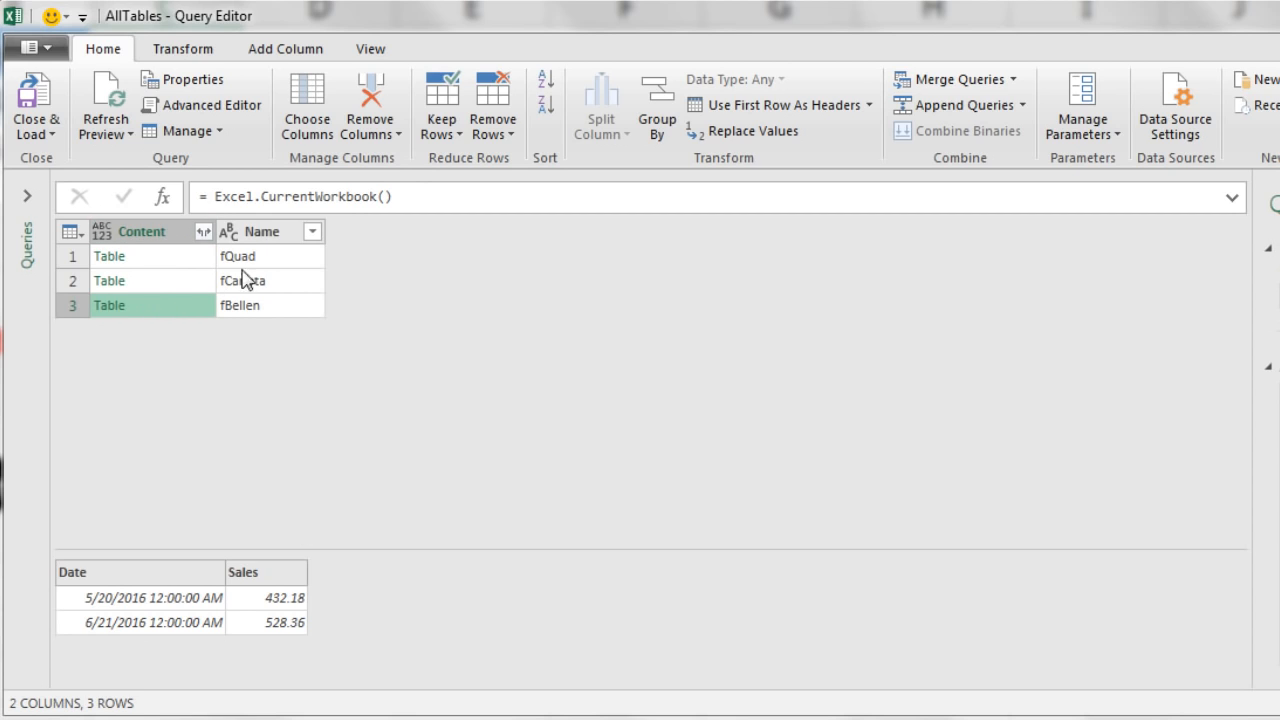
# Split the Name column by number of characters, using 1 character, once, as far left as possible
pyautogui.click(289, 237)
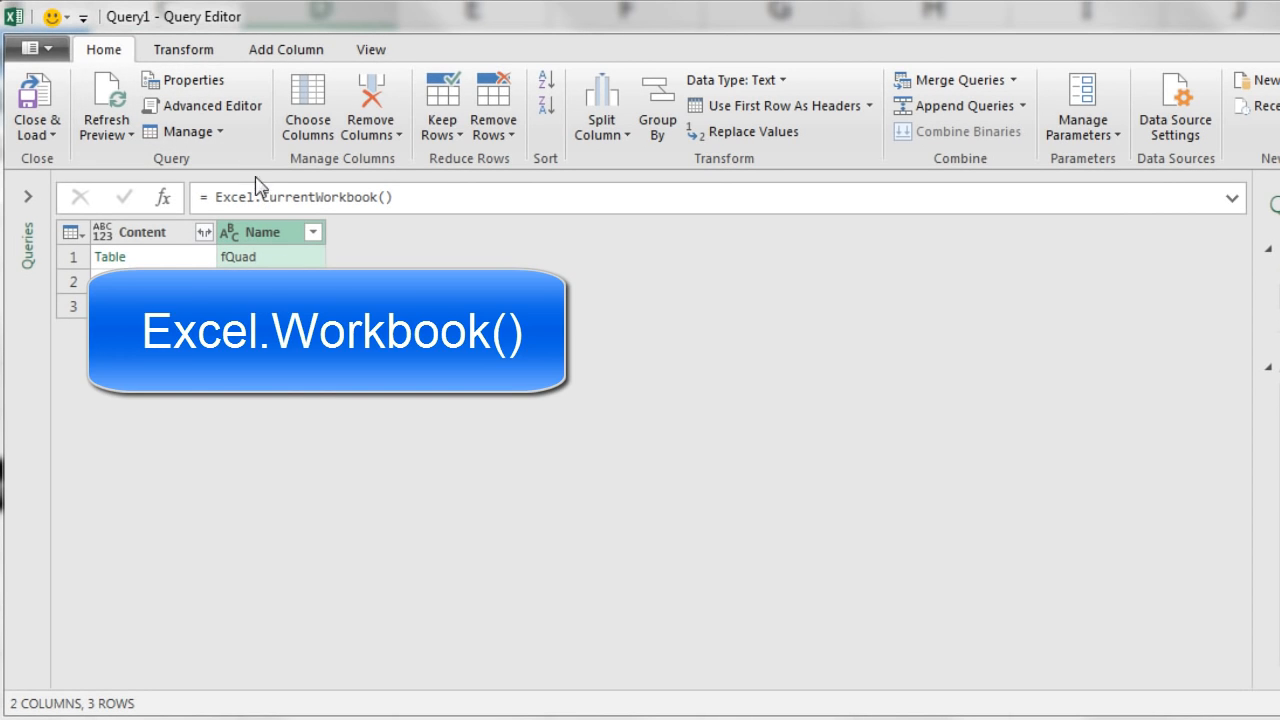
pyautogui.click(310, 128)
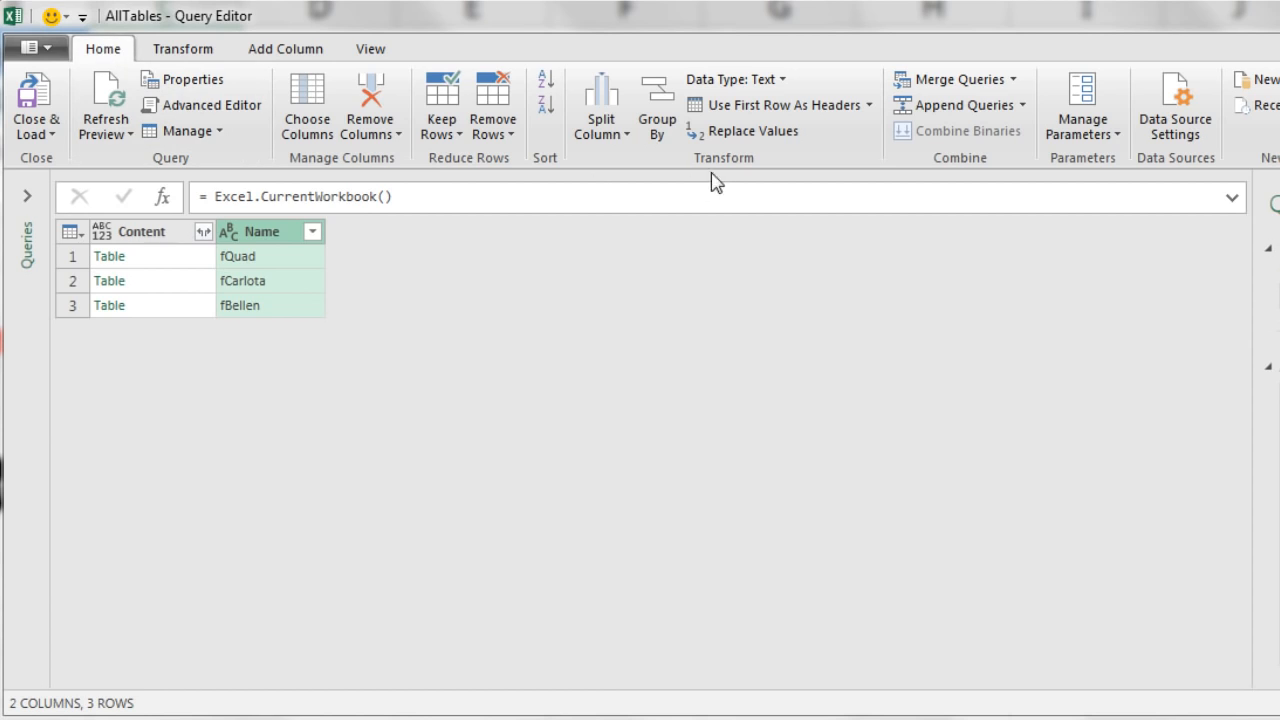
pyautogui.click(625, 136)
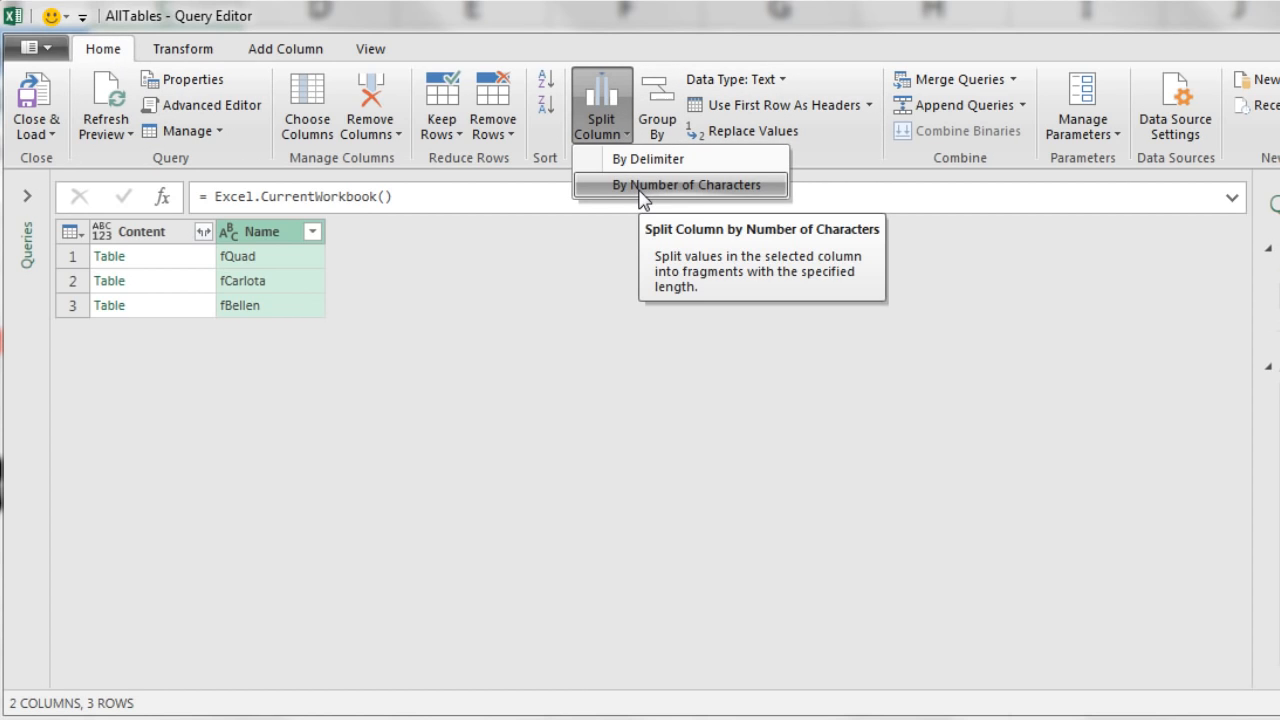
pyautogui.click(640, 186)
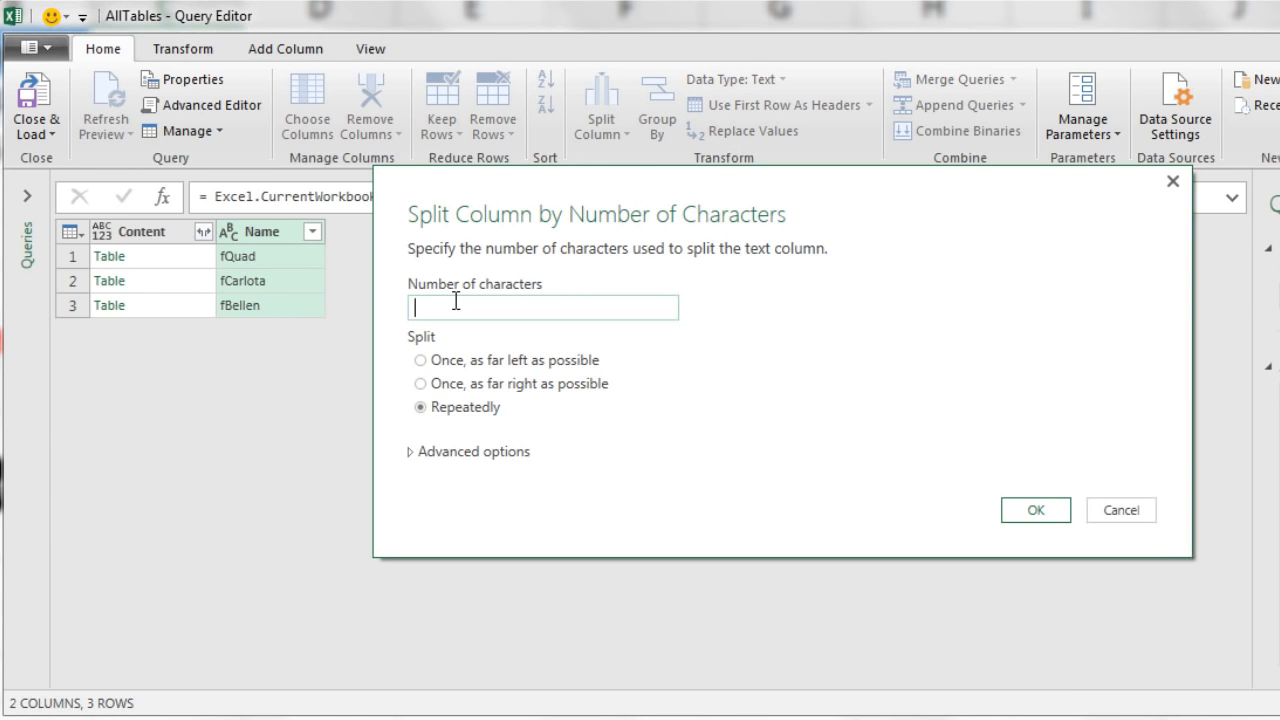
pyautogui.write('1')
pyautogui.click(421, 361)
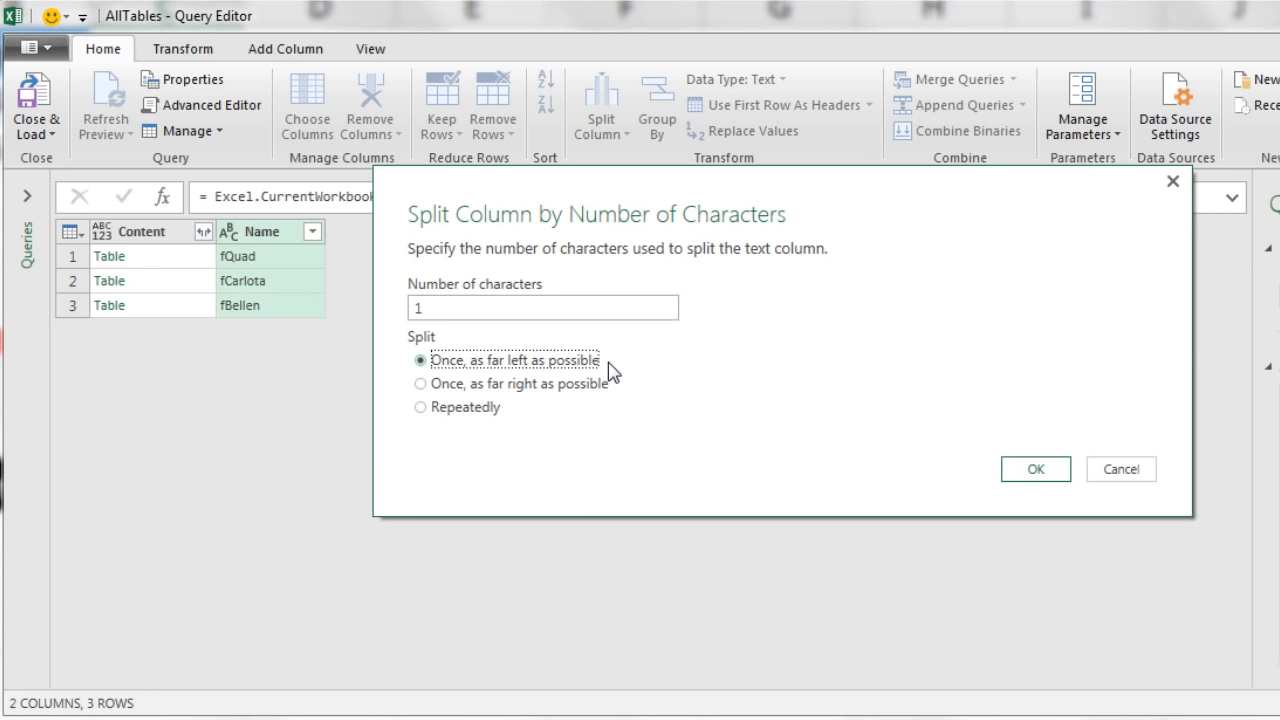
pyautogui.click(1035, 476)
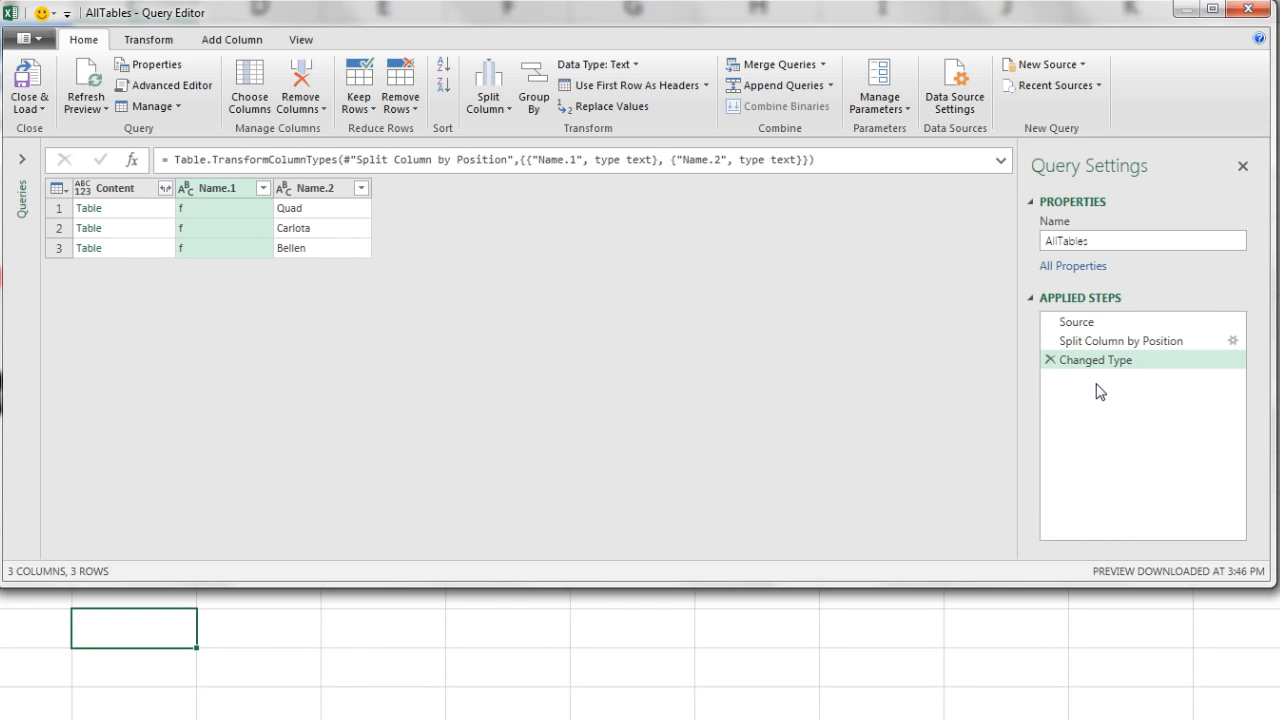
# Delete the Changed Type step from the query and remove the Name.1 column
pyautogui.click(1050, 361)
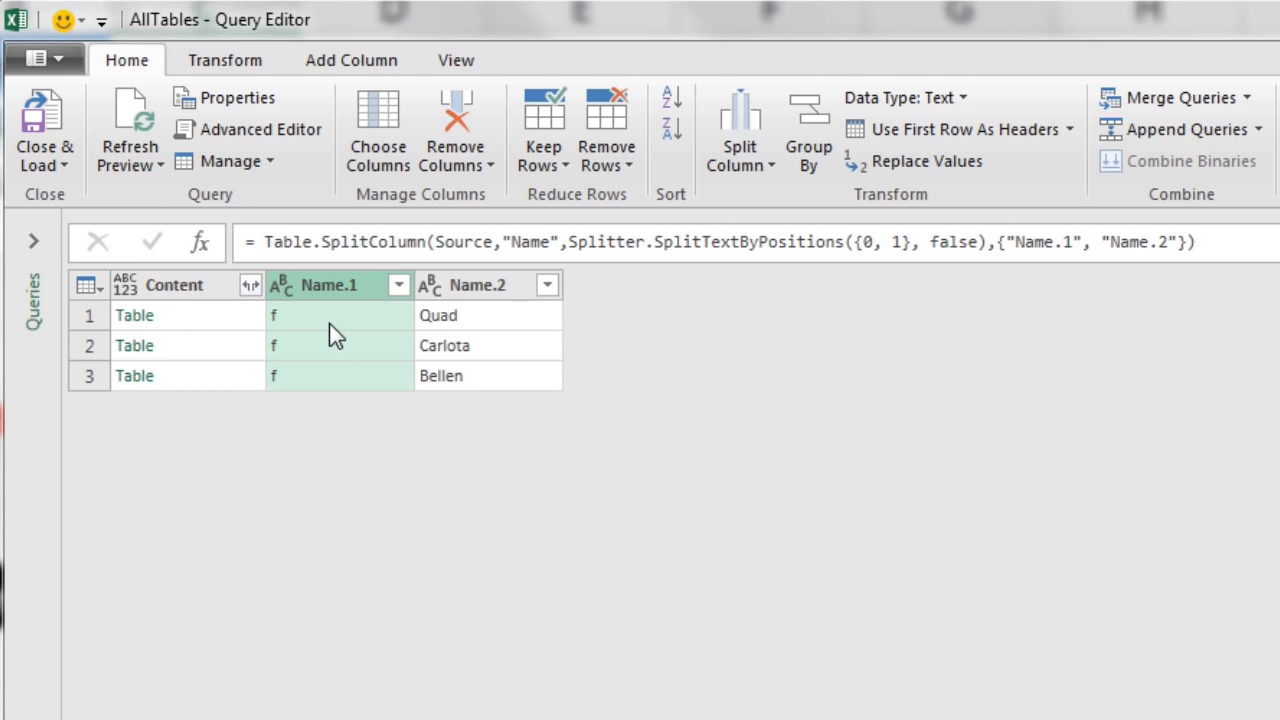
pyautogui.rightClick(331, 285)
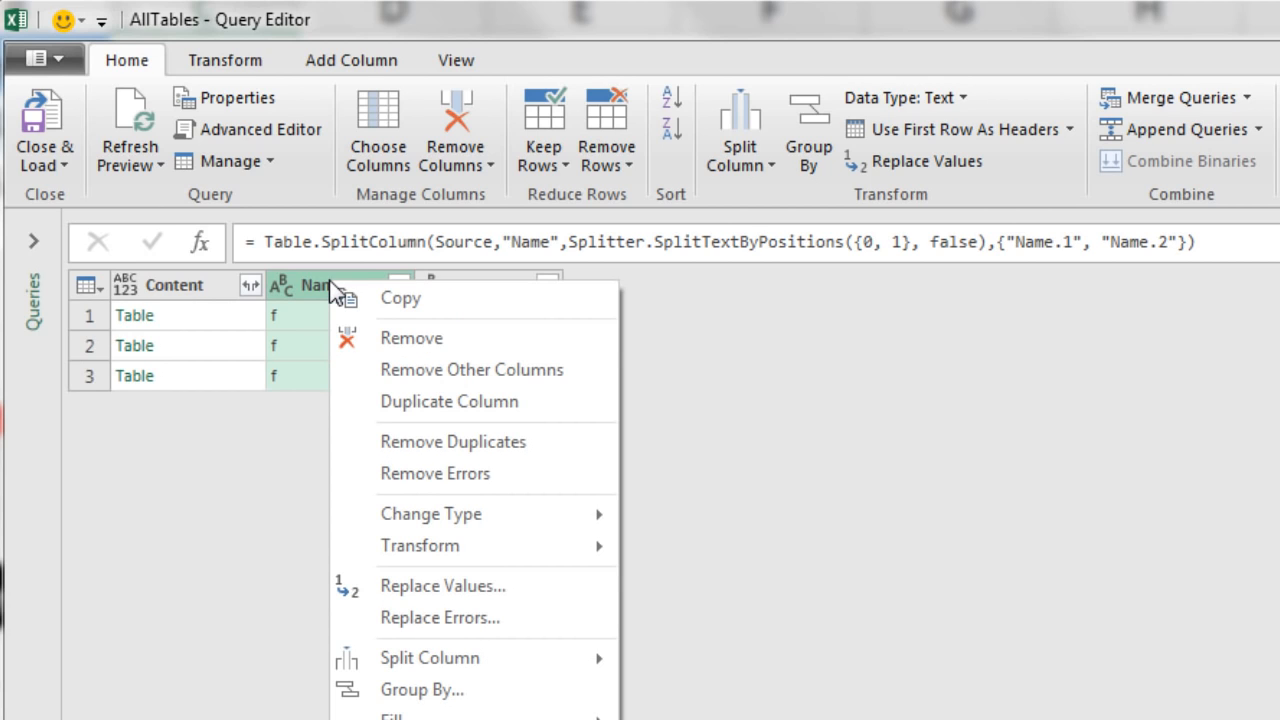
pyautogui.click(388, 345)
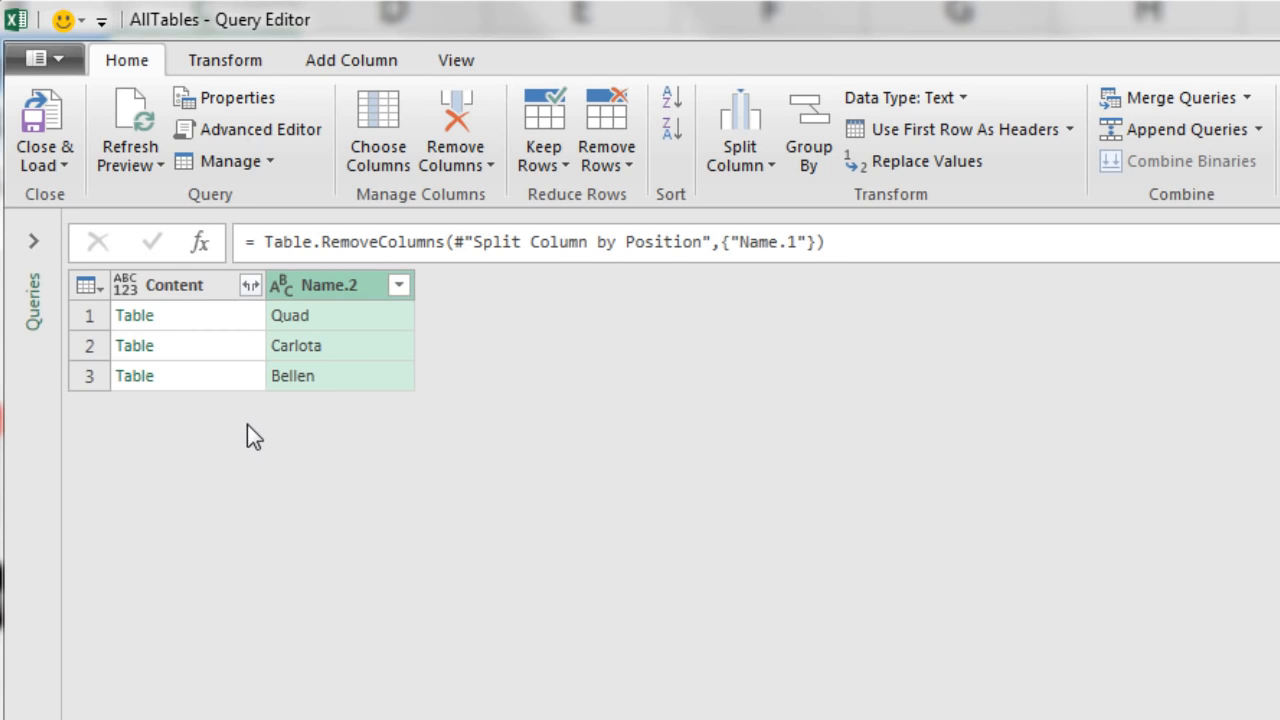
# Expand the Content column into its Date and Sales columns without the original column name as prefix
pyautogui.click(250, 286)
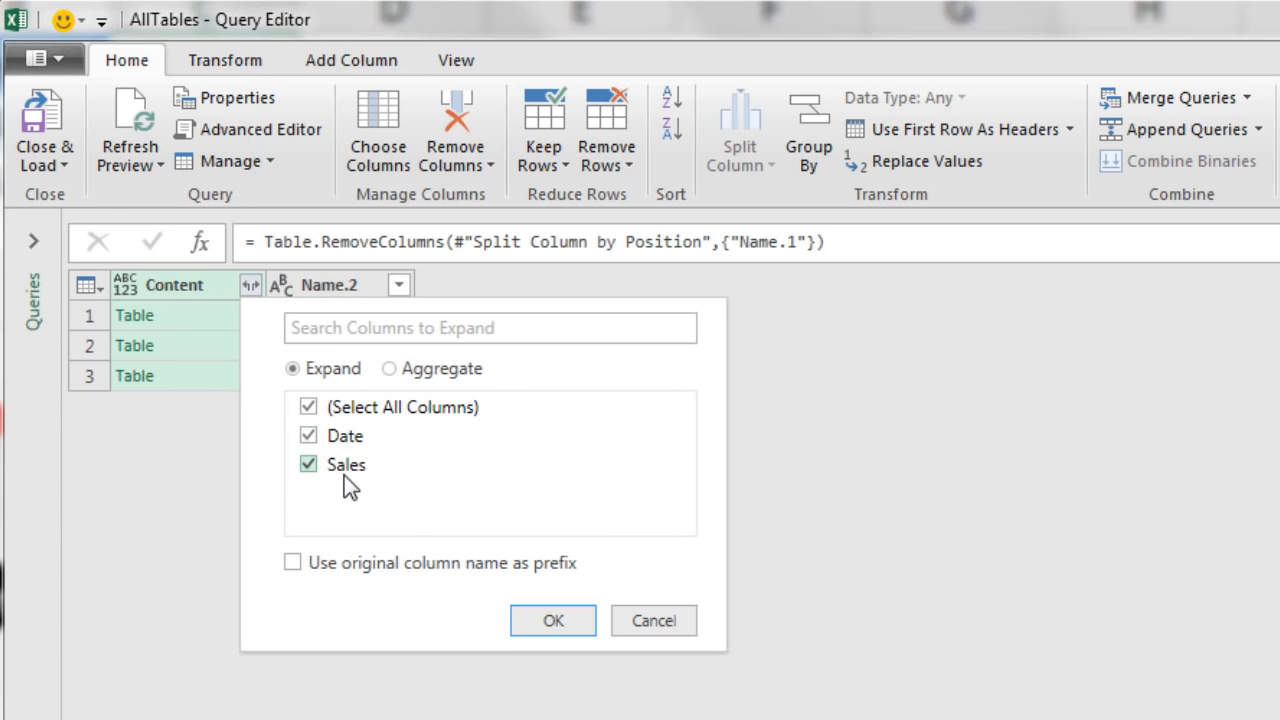
pyautogui.click(557, 629)
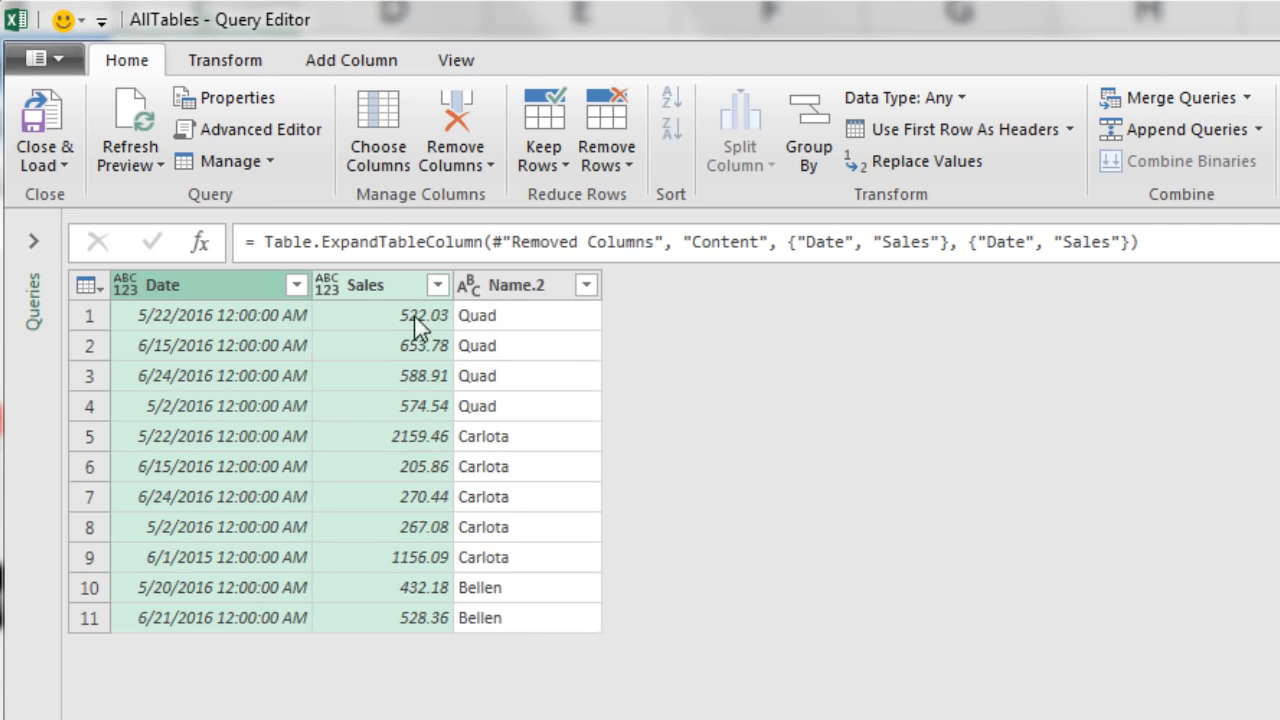
# Set the Date column's data type to Date and the Sales column's data type to Decimal Number
pyautogui.click(170, 285)
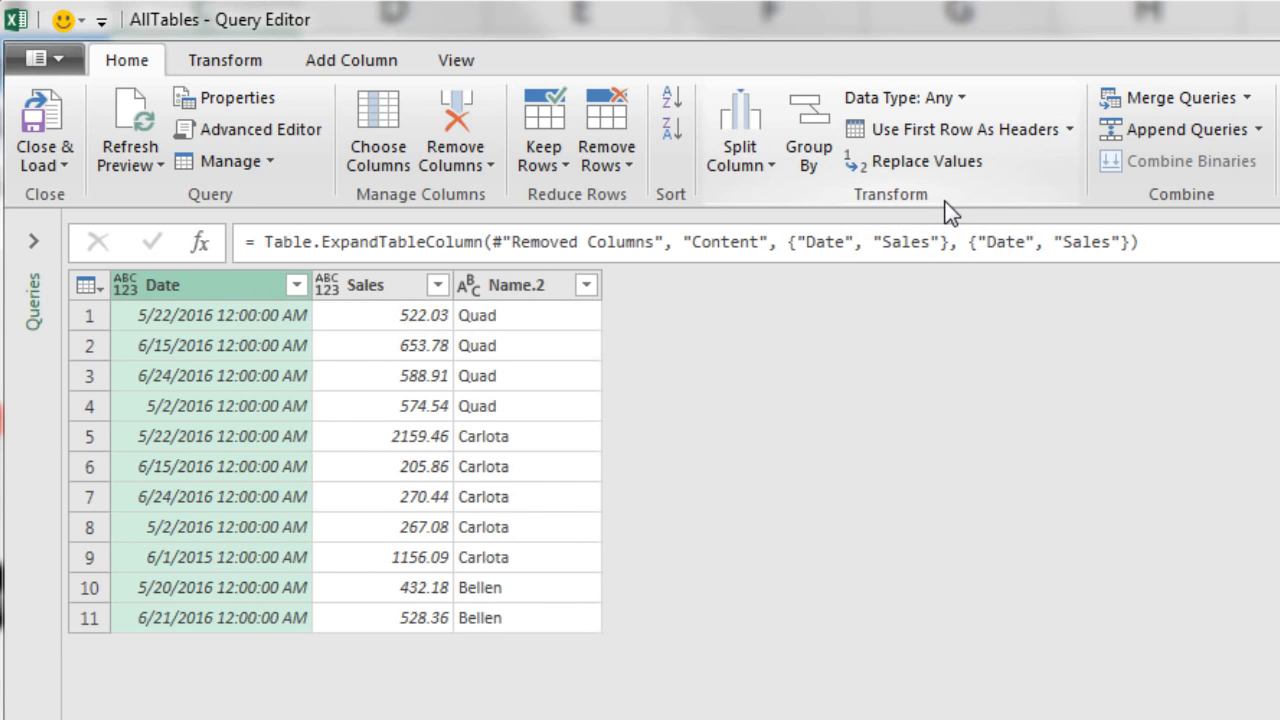
pyautogui.click(962, 97)
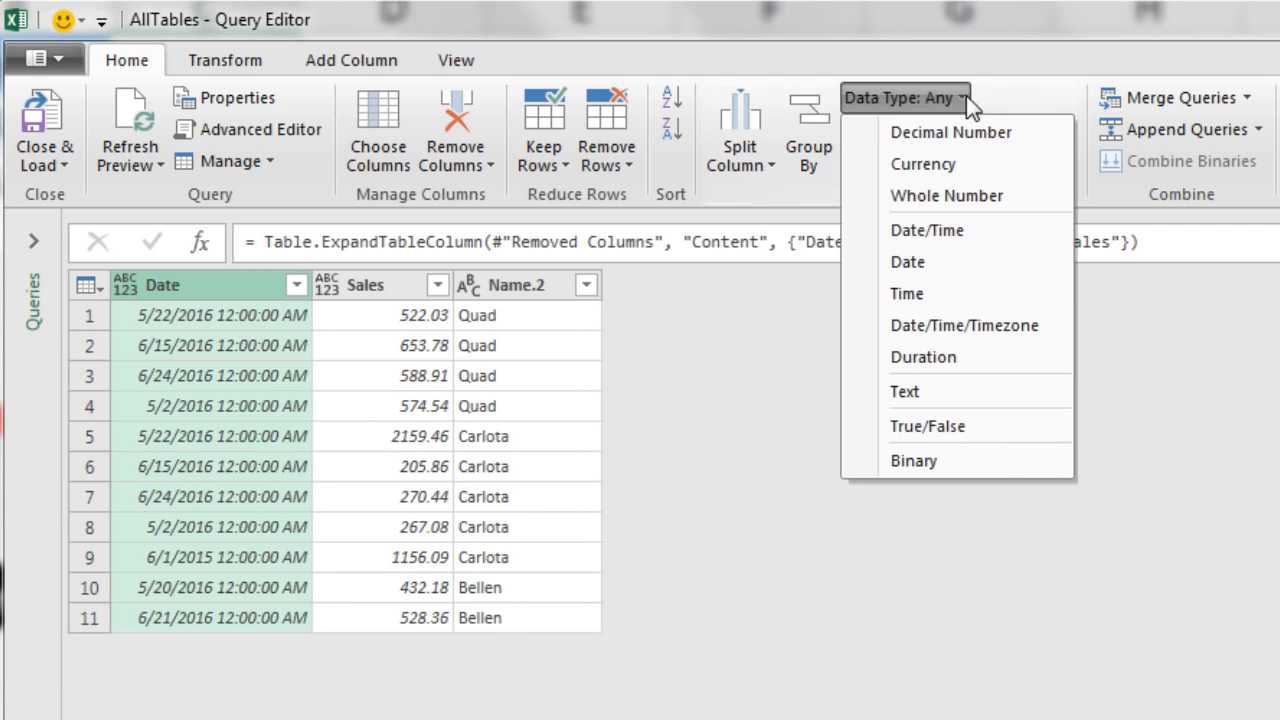
pyautogui.click(927, 264)
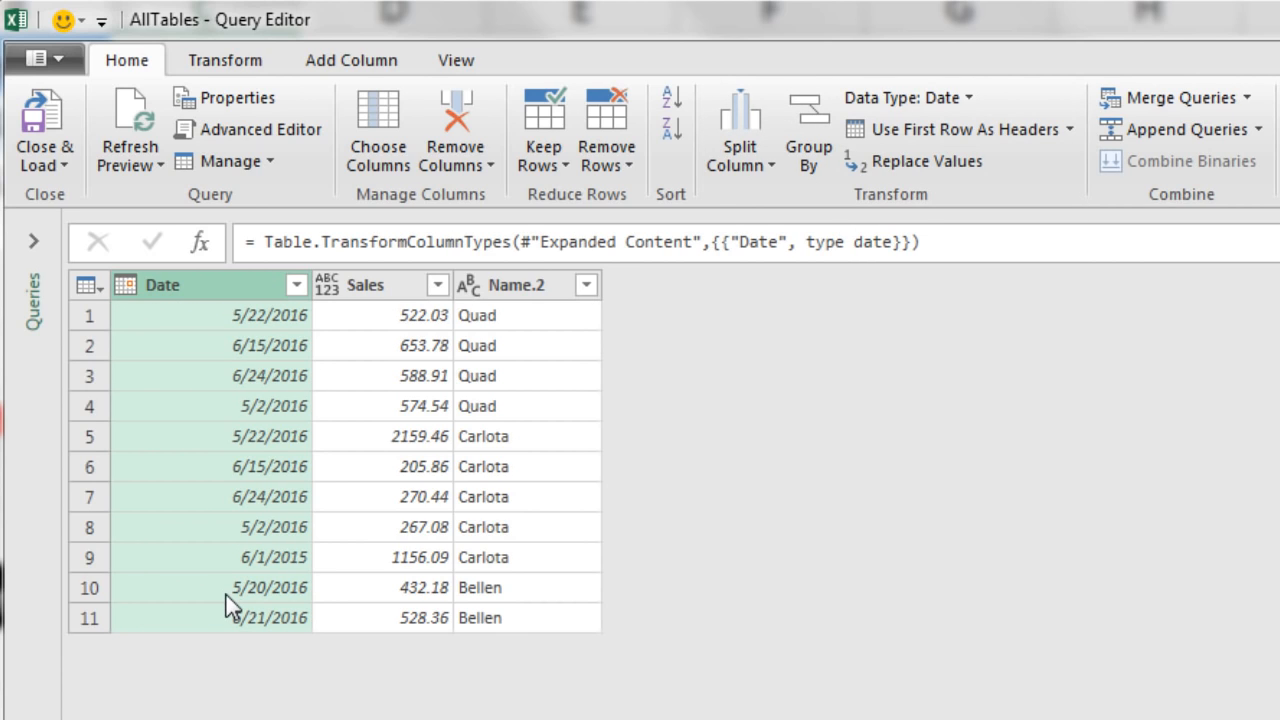
pyautogui.click(364, 286)
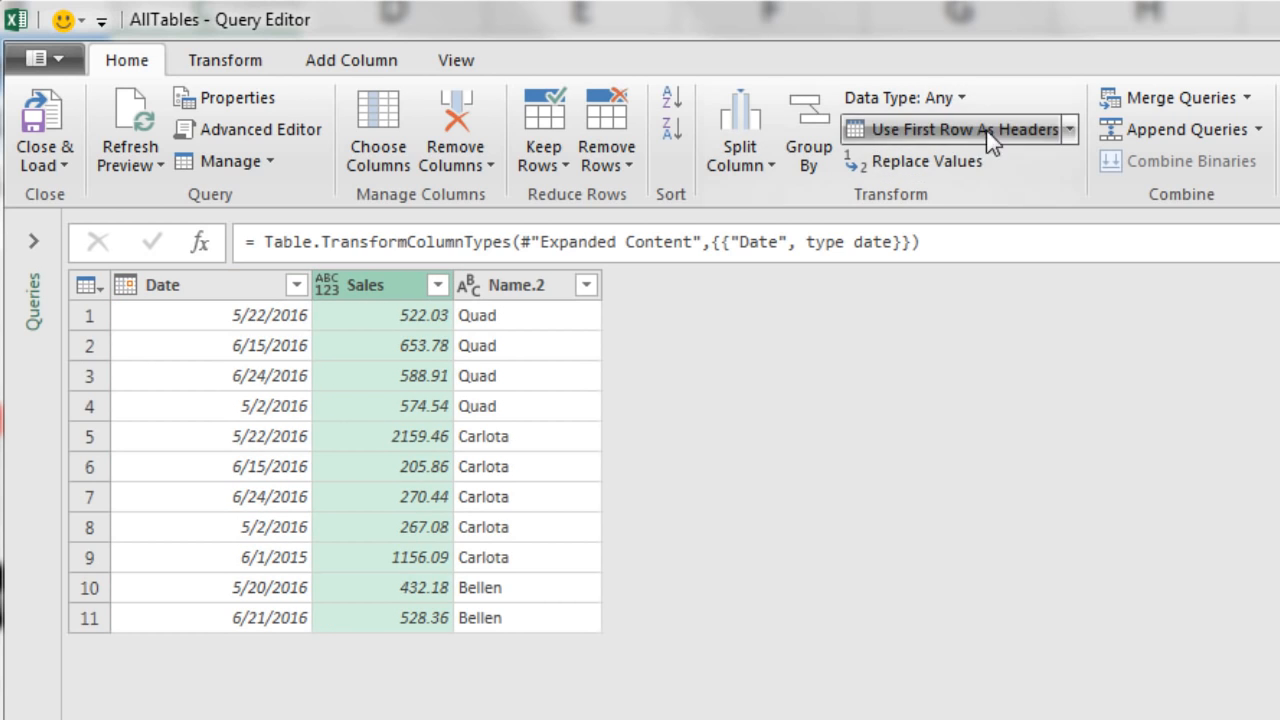
pyautogui.click(963, 98)
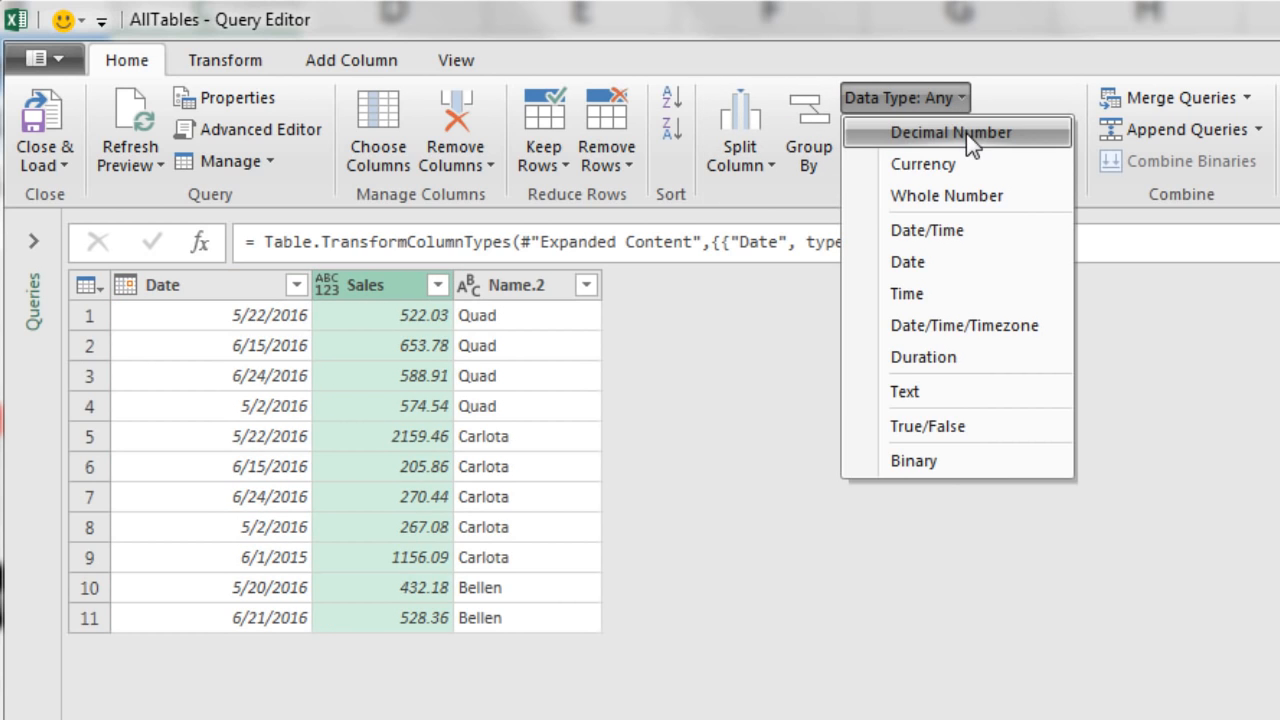
pyautogui.click(966, 133)
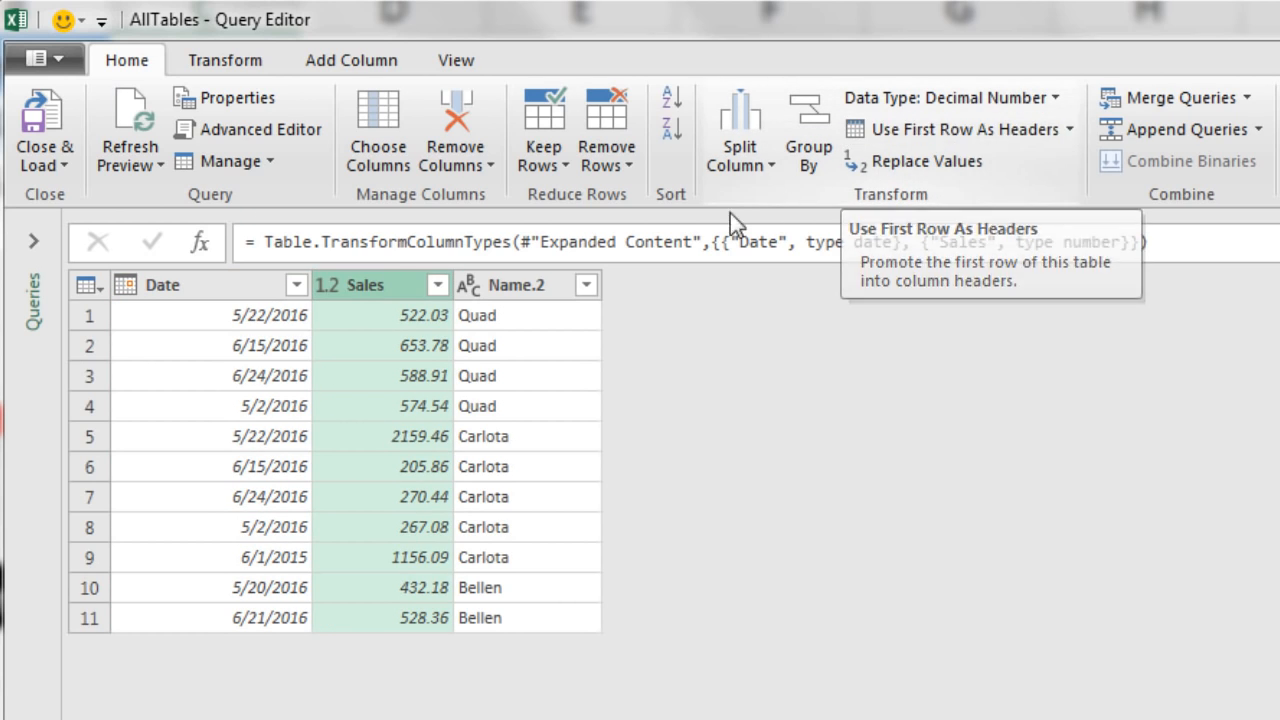
# Rename the Name.2 column as Product
pyautogui.click(517, 290)
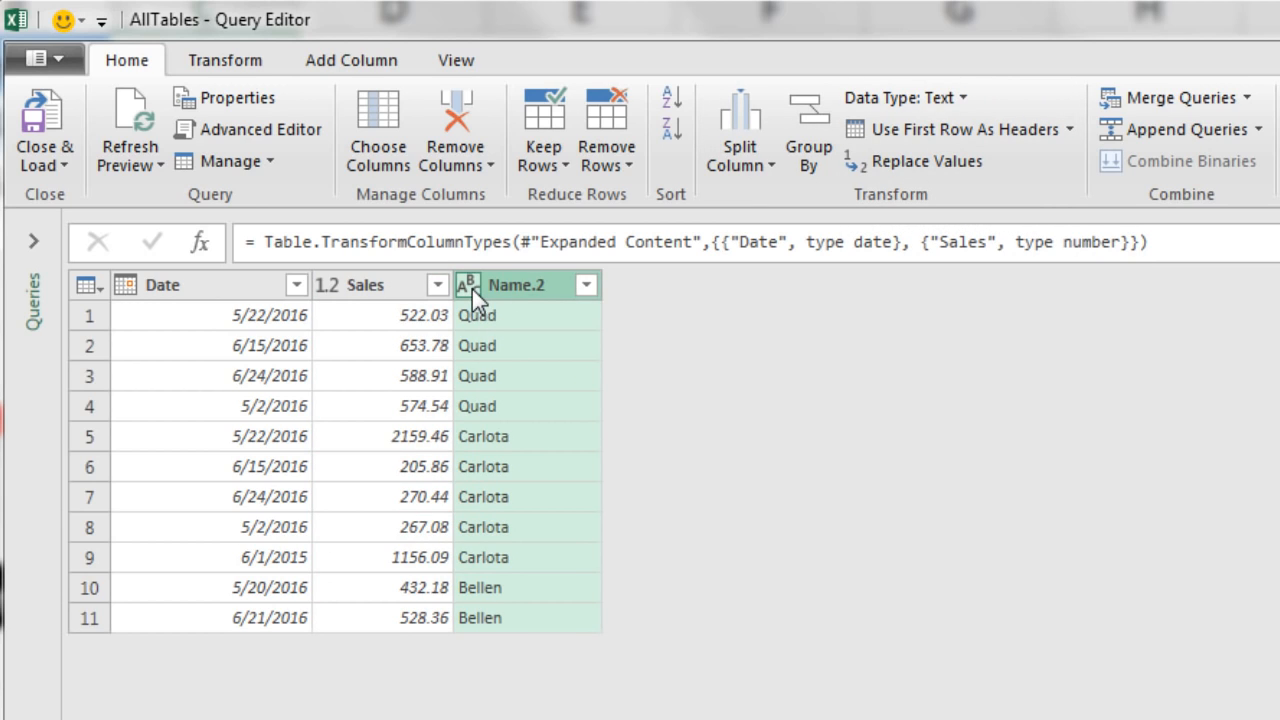
pyautogui.doubleClick(538, 286)
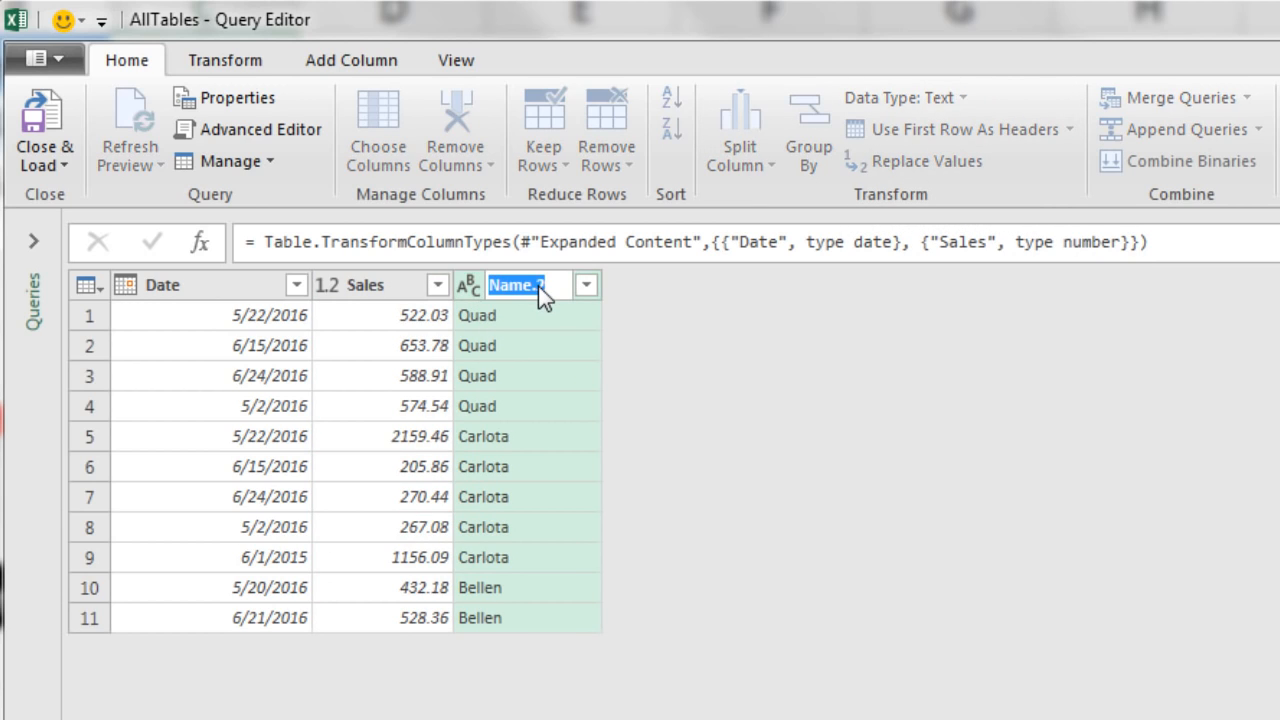
pyautogui.write('Product')
pyautogui.press('Return')
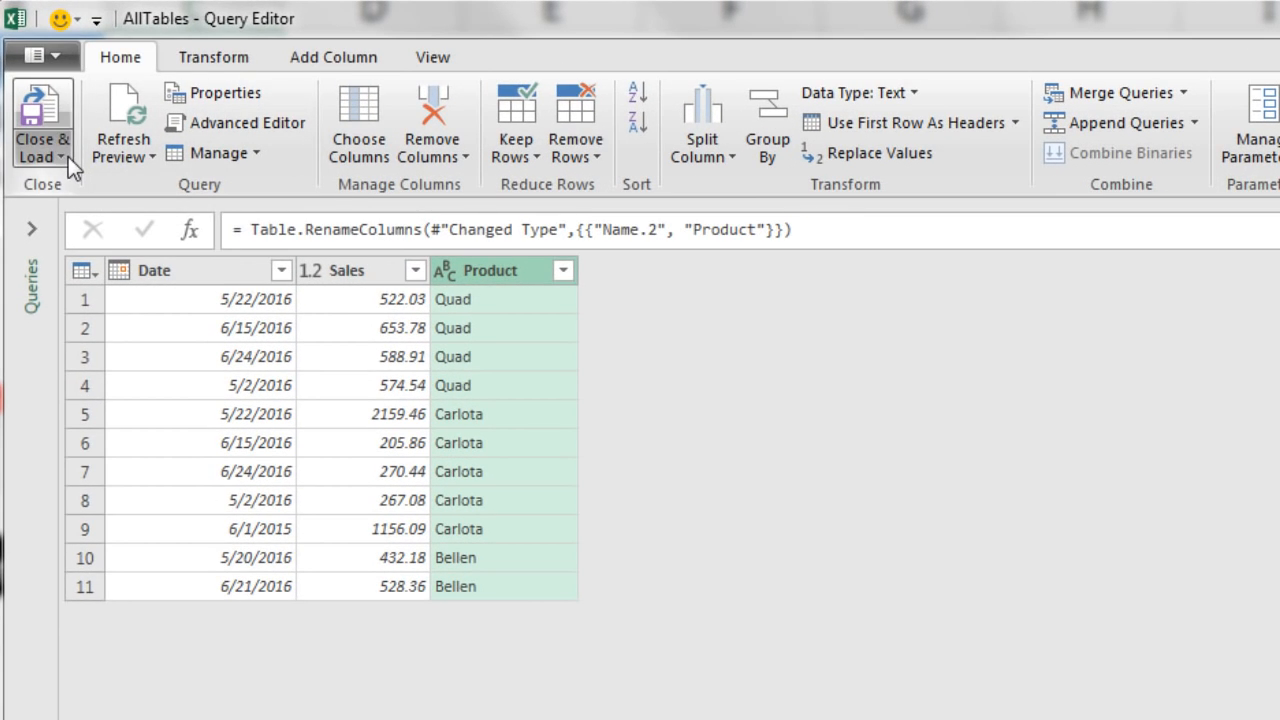
# Load the AllTables query as Only Create Connection and narrow the Workbook Queries pane to show more of the worksheet
pyautogui.click(66, 156)
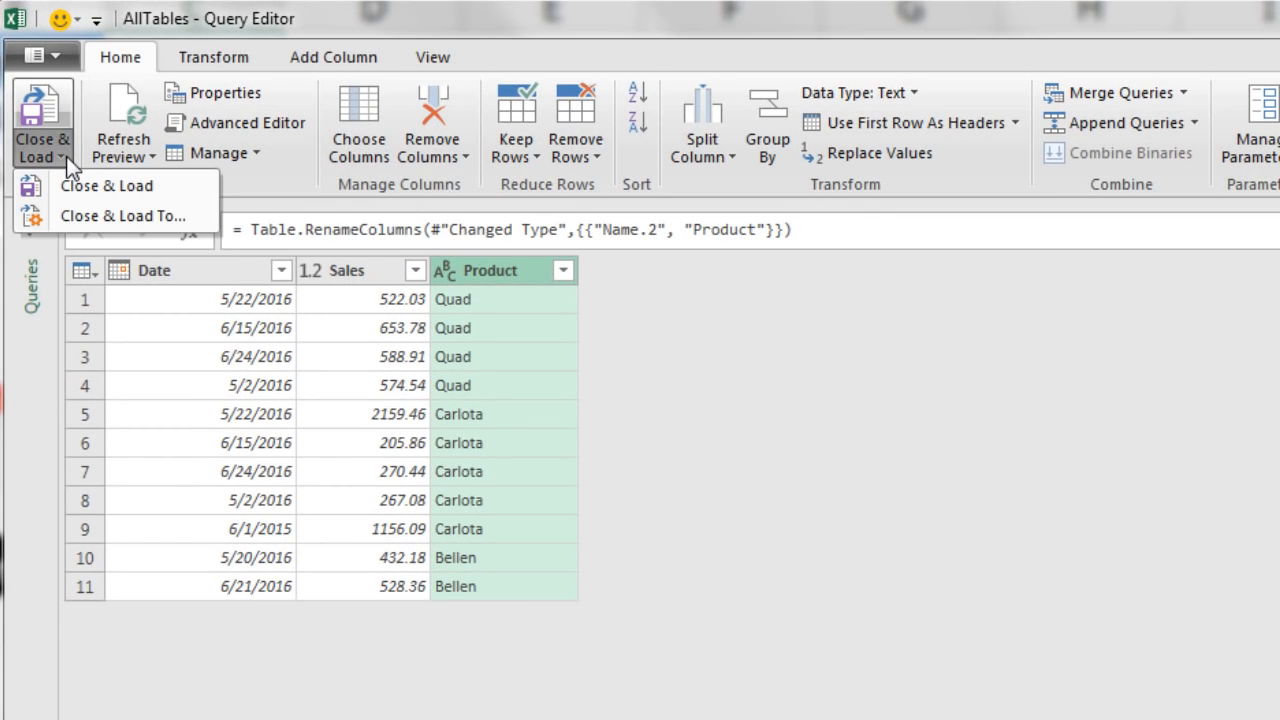
pyautogui.click(88, 216)
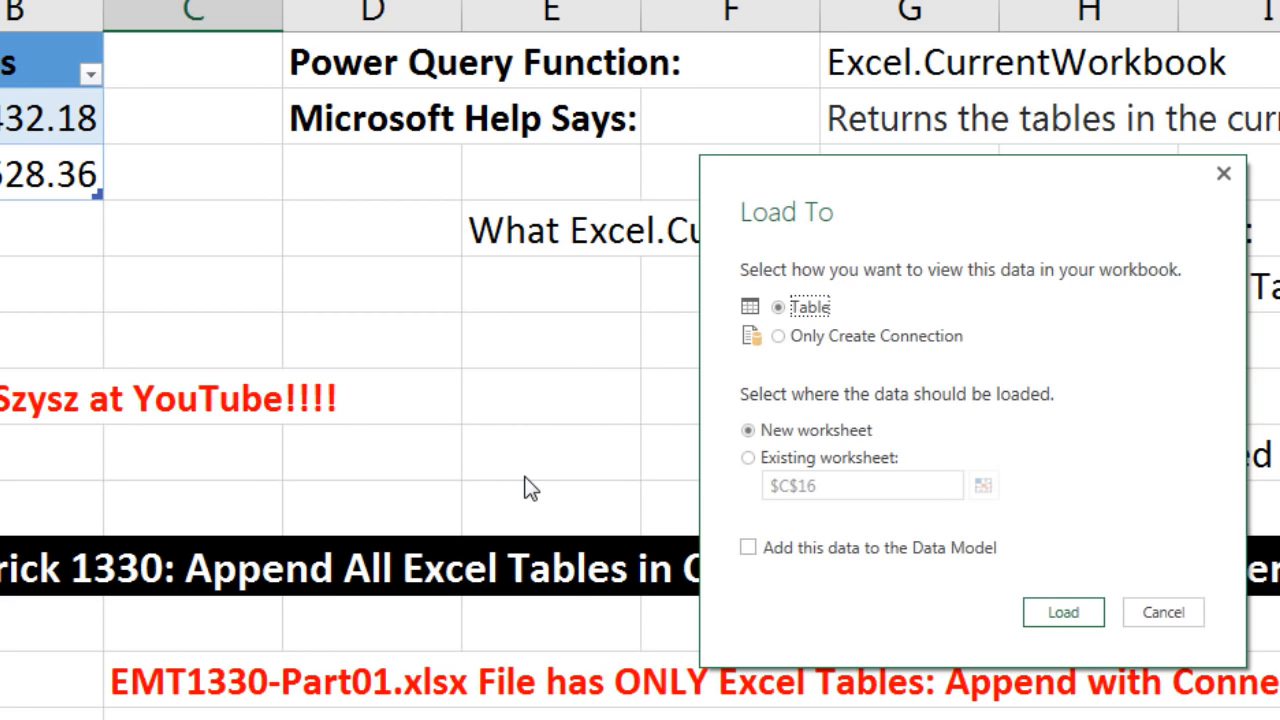
pyautogui.click(778, 337)
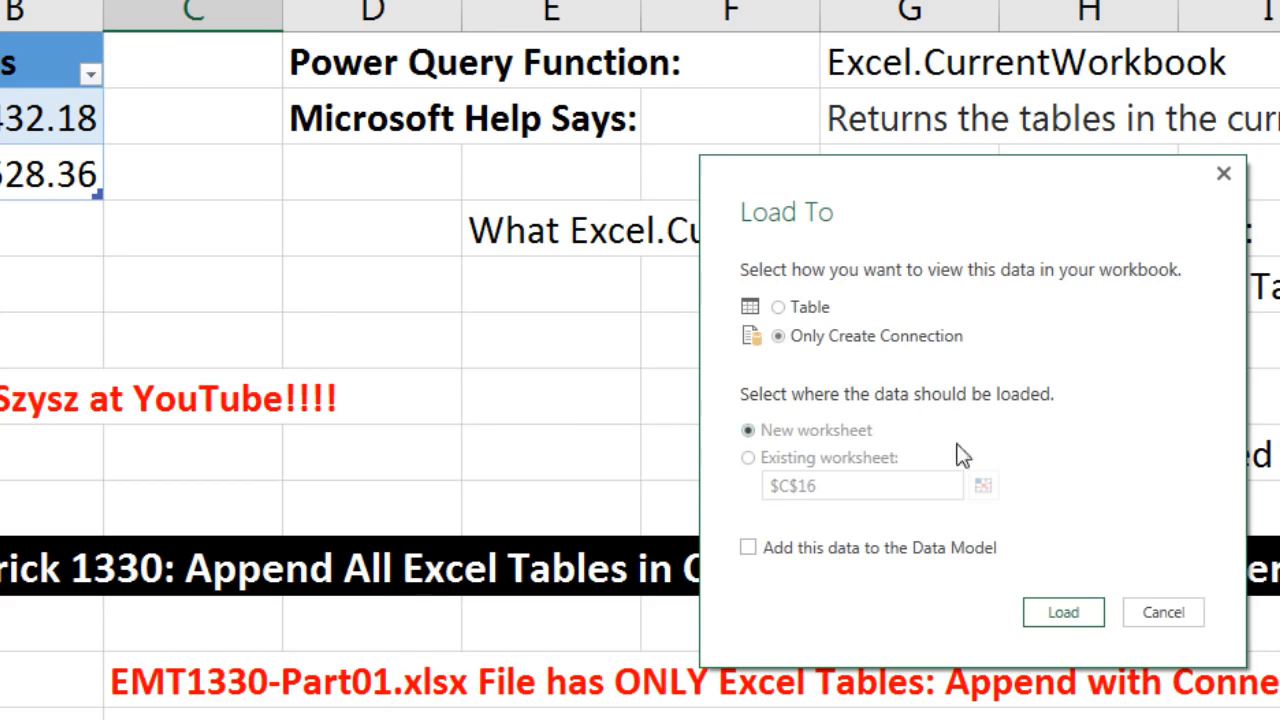
pyautogui.click(1064, 612)
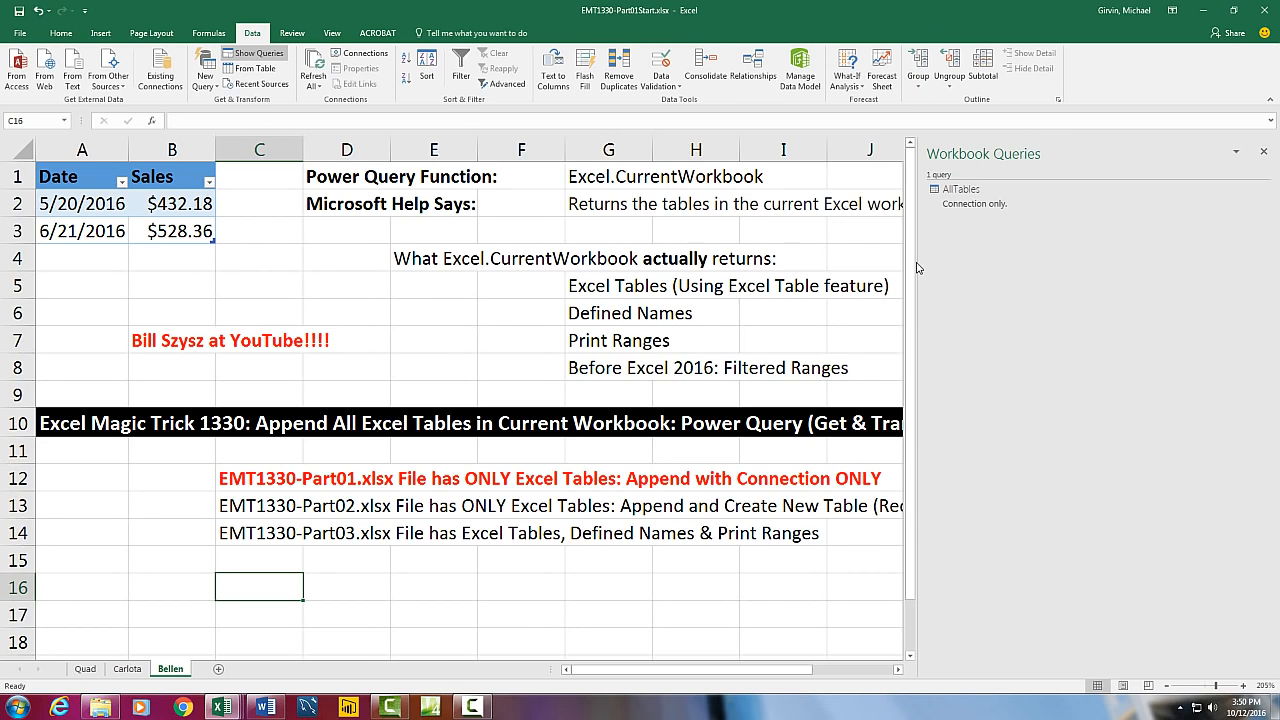
pyautogui.moveTo(918, 259); pyautogui.dragTo(1050, 259)
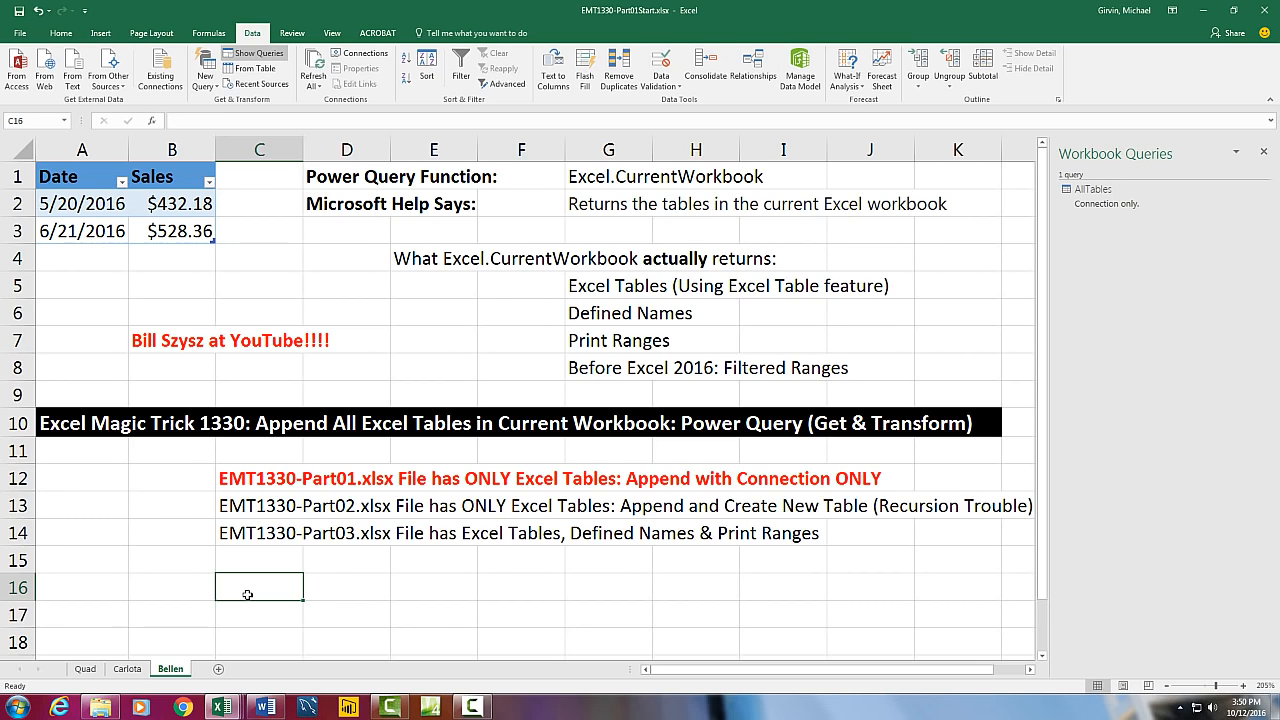
# Create a PivotTable on a new worksheet from the existing workbook connection Query - AllTables
pyautogui.click(101, 33)
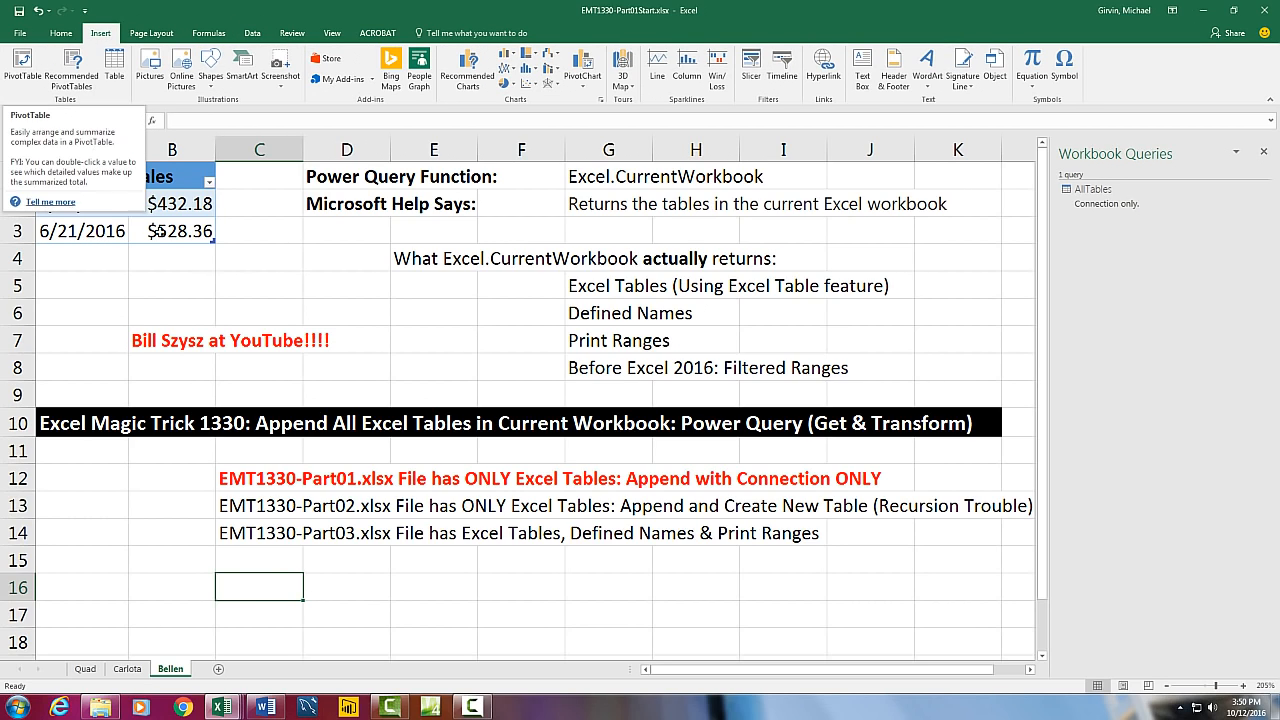
pyautogui.press('alt')
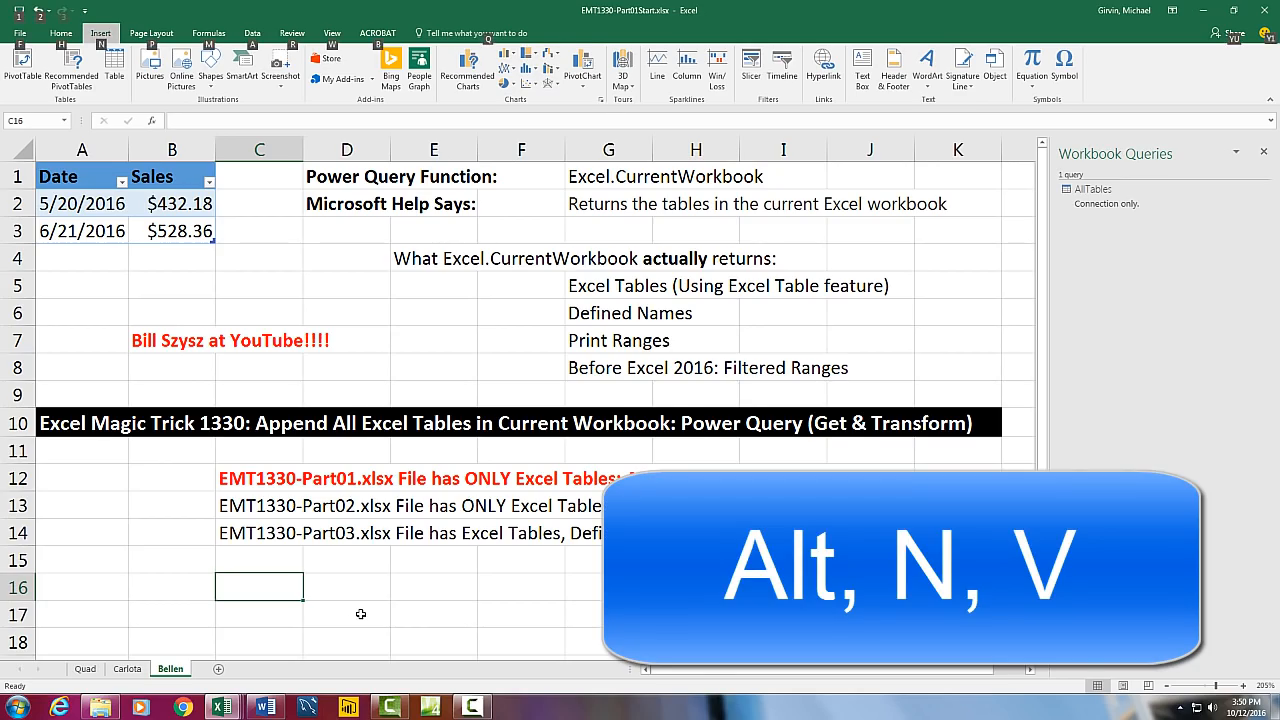
pyautogui.press('n')
pyautogui.press('v')
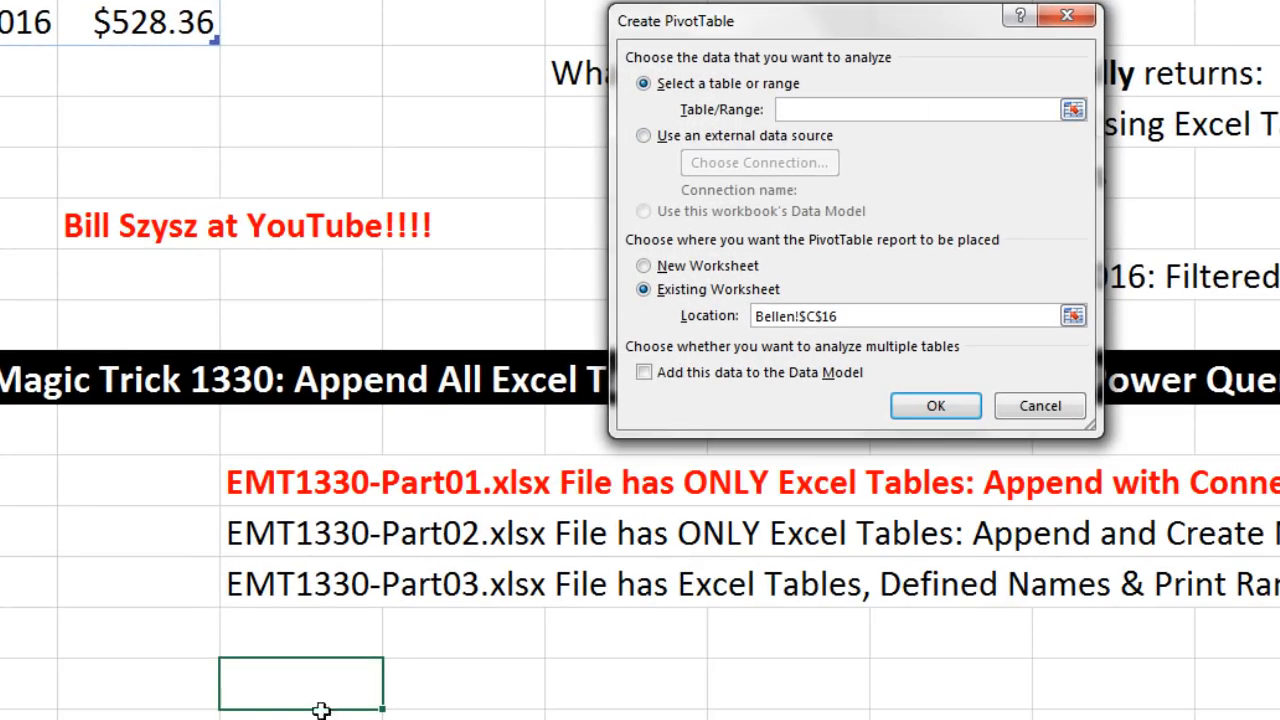
pyautogui.click(643, 136)
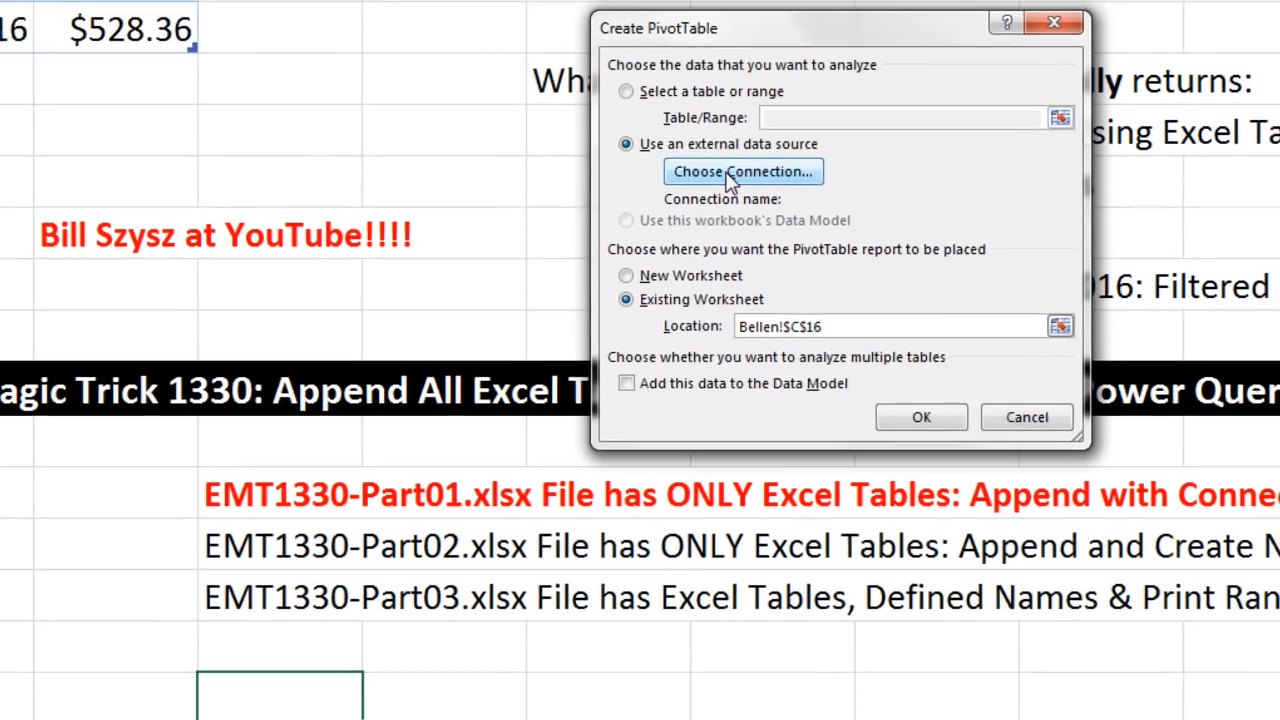
pyautogui.click(730, 174)
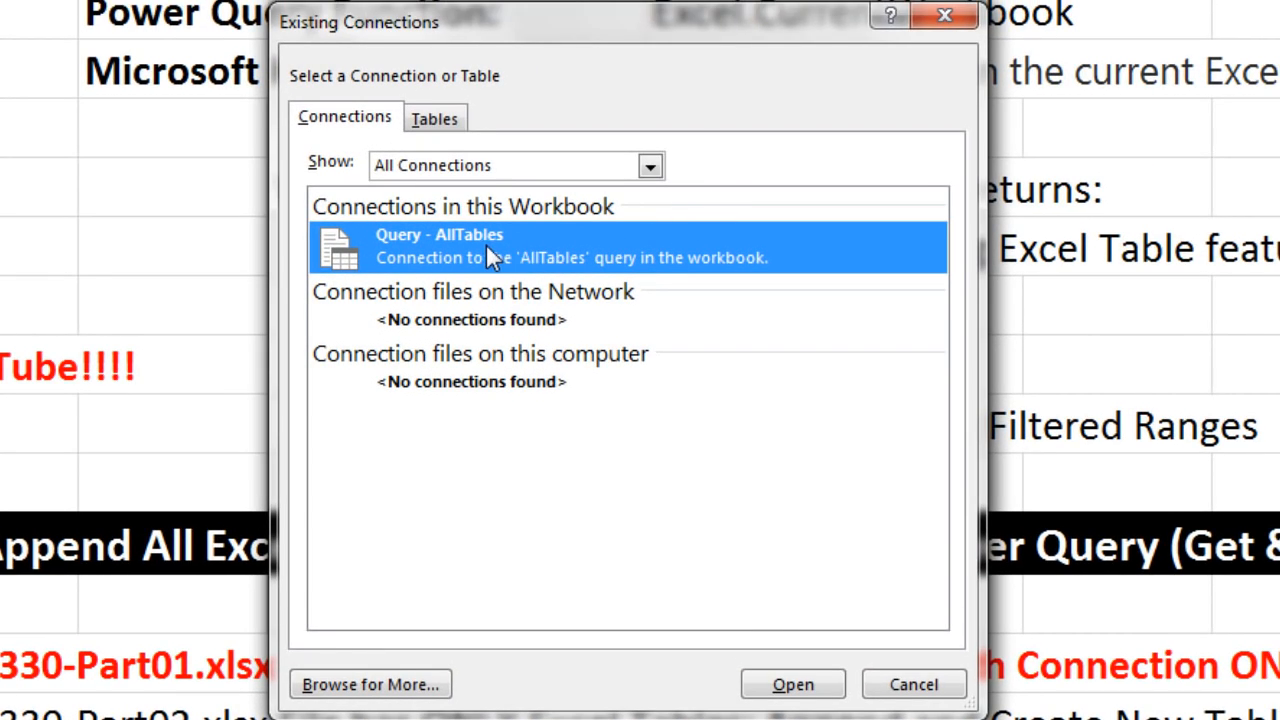
pyautogui.click(793, 684)
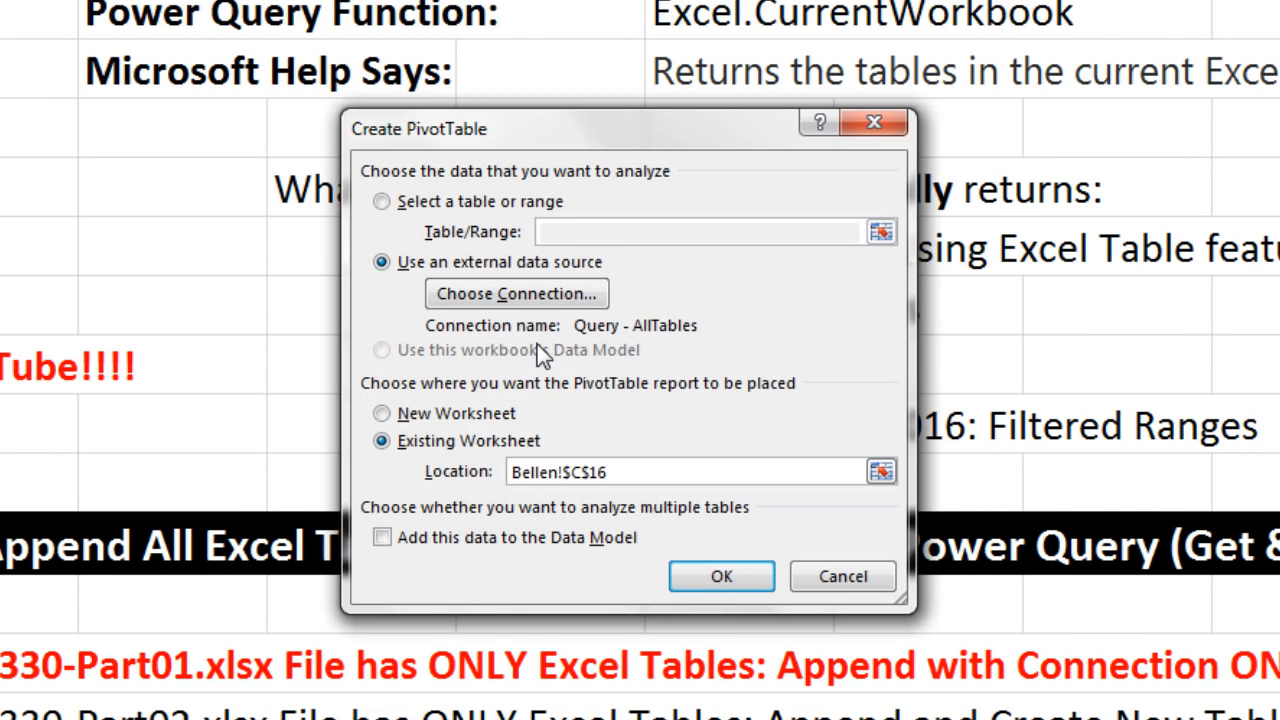
pyautogui.click(386, 414)
pyautogui.click(718, 578)
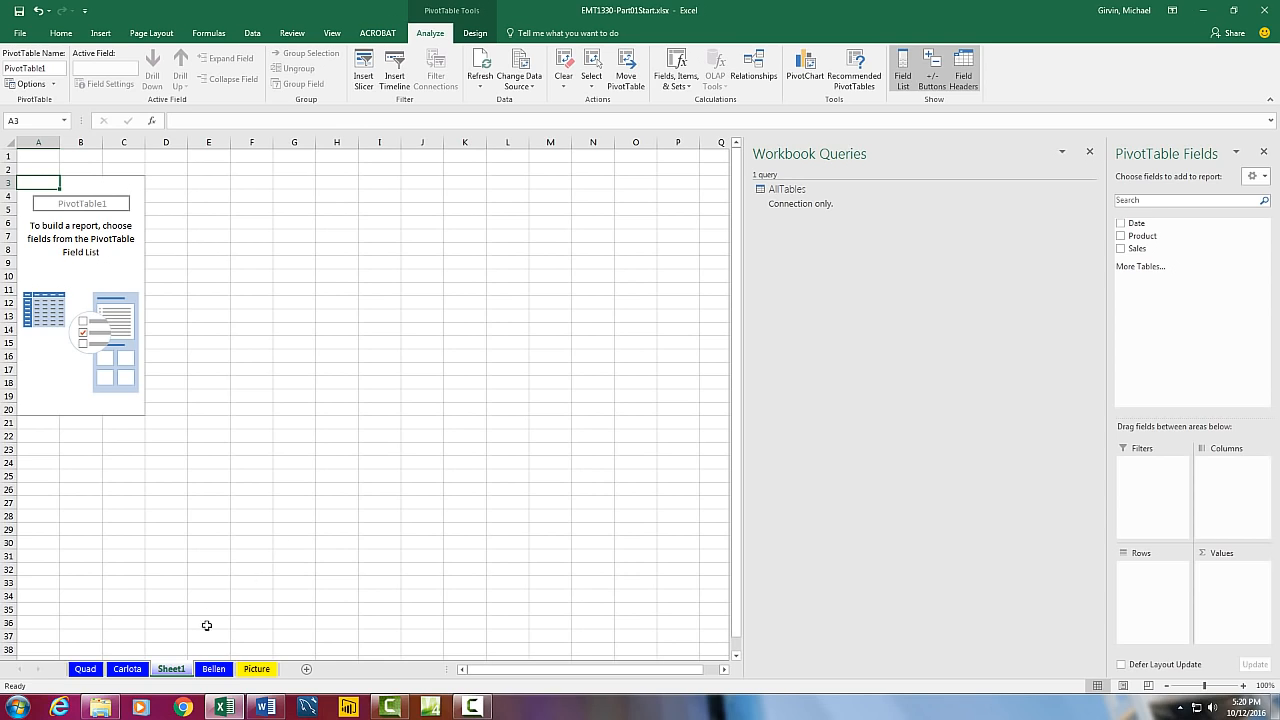
# Rename the new PivotTable sheet as MonthProductReport
pyautogui.doubleClick(172, 669)
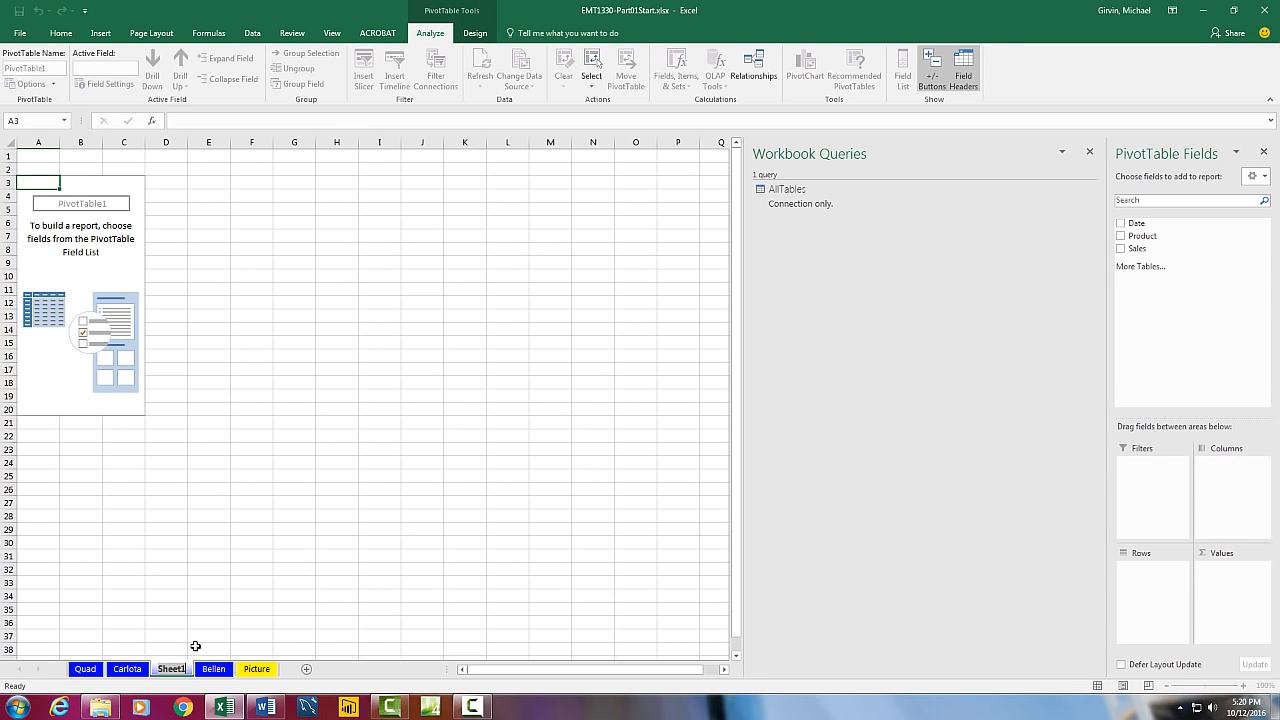
pyautogui.write('MonthProductReport')
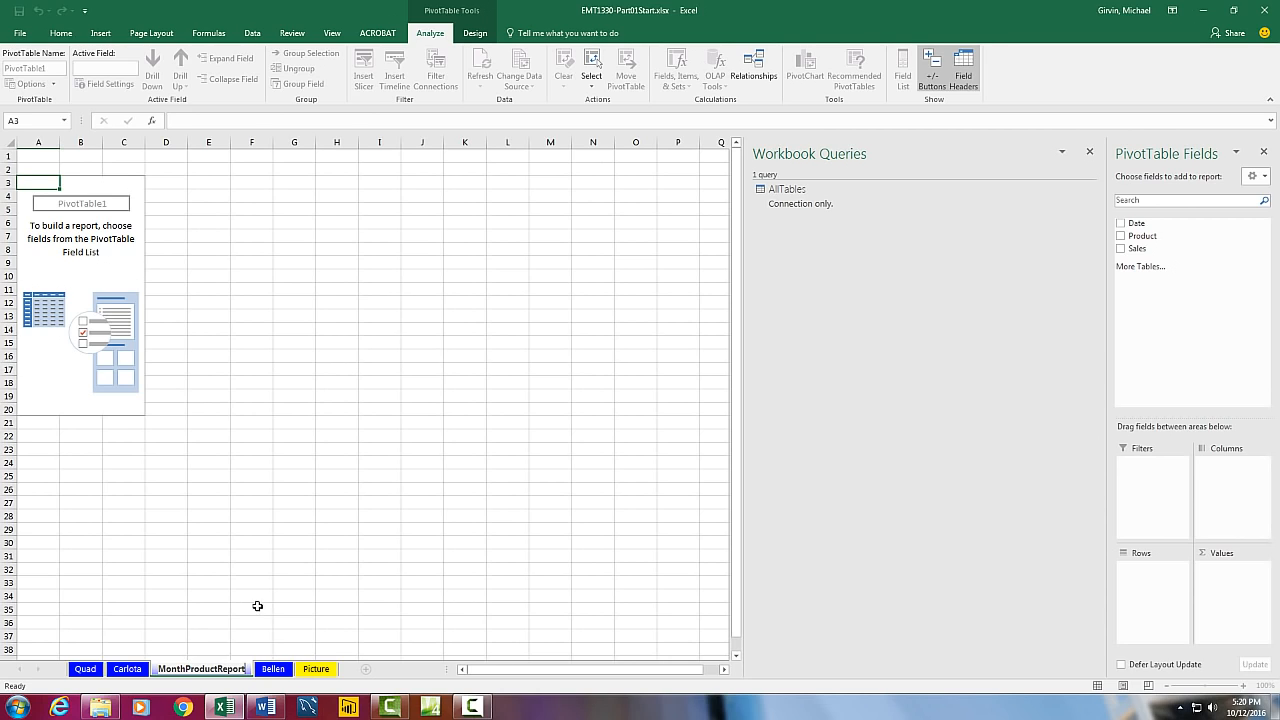
pyautogui.press('Return')
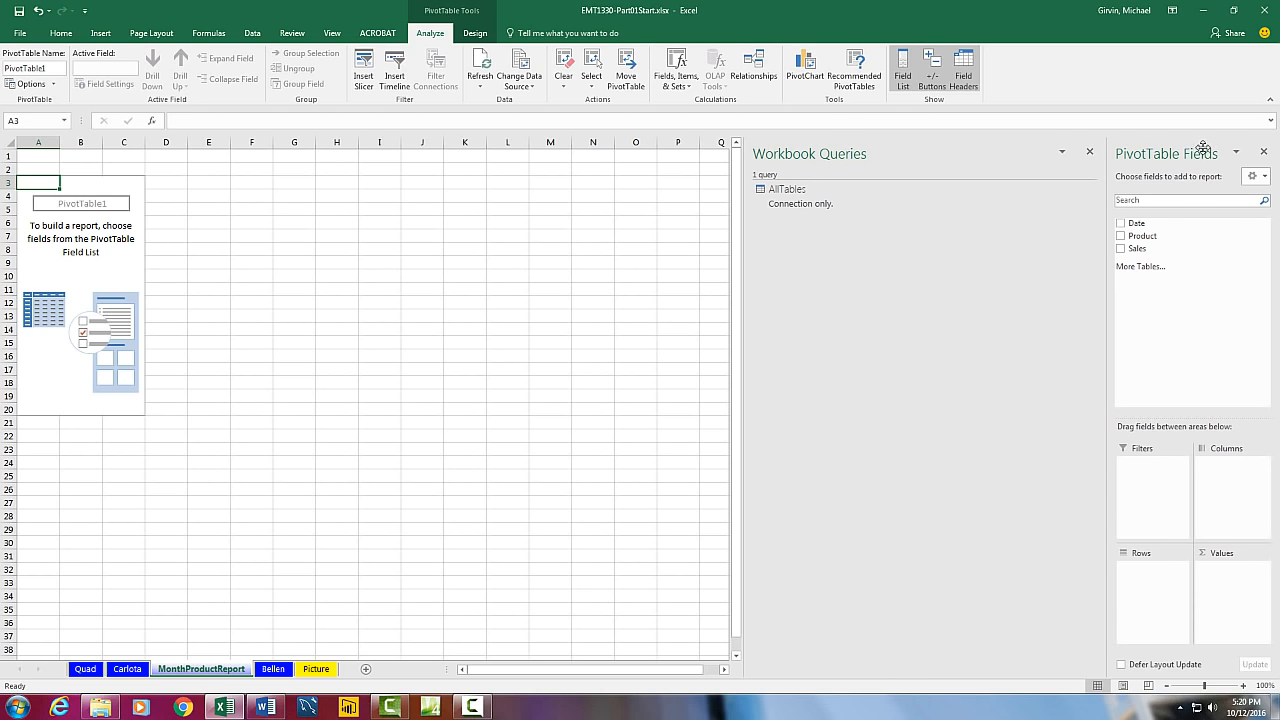
# Undock the PivotTable field list beside the report and group the rows by month, using the Date field but keeping only Months
pyautogui.moveTo(1194, 148); pyautogui.dragTo(322, 188)
pyautogui.moveTo(395, 378); pyautogui.dragTo(389, 567)
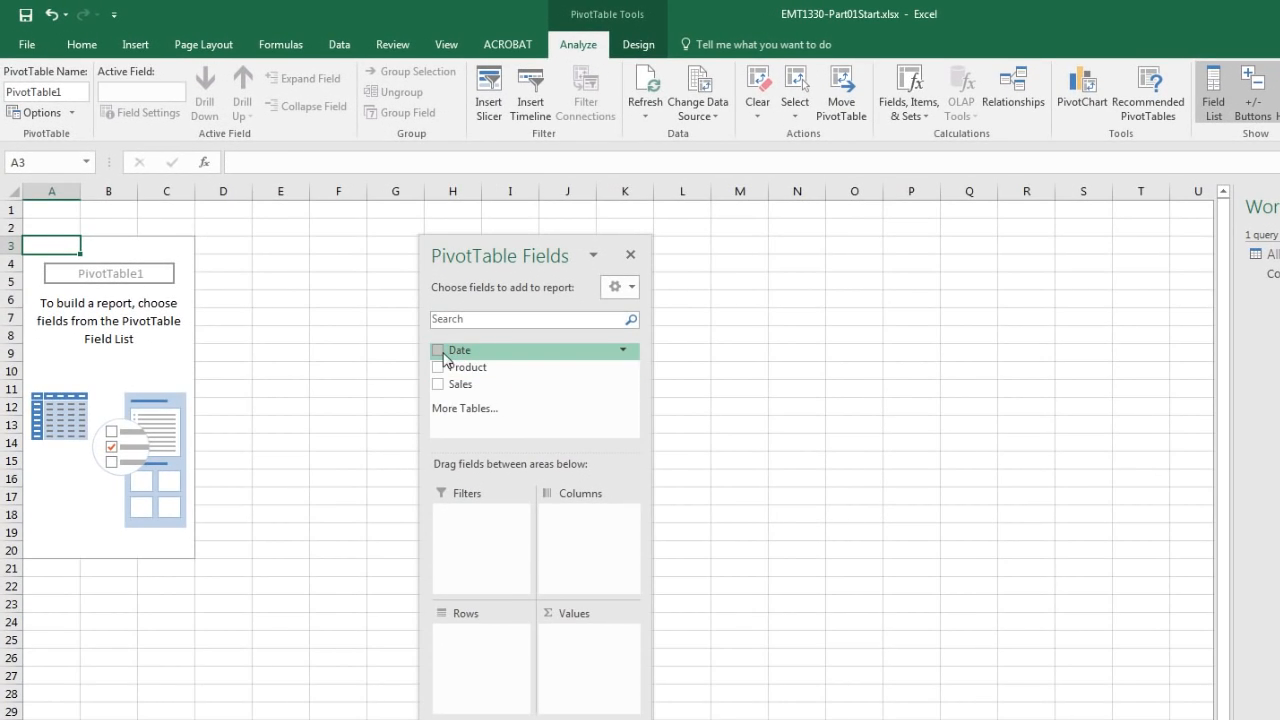
pyautogui.moveTo(444, 356); pyautogui.dragTo(476, 660)
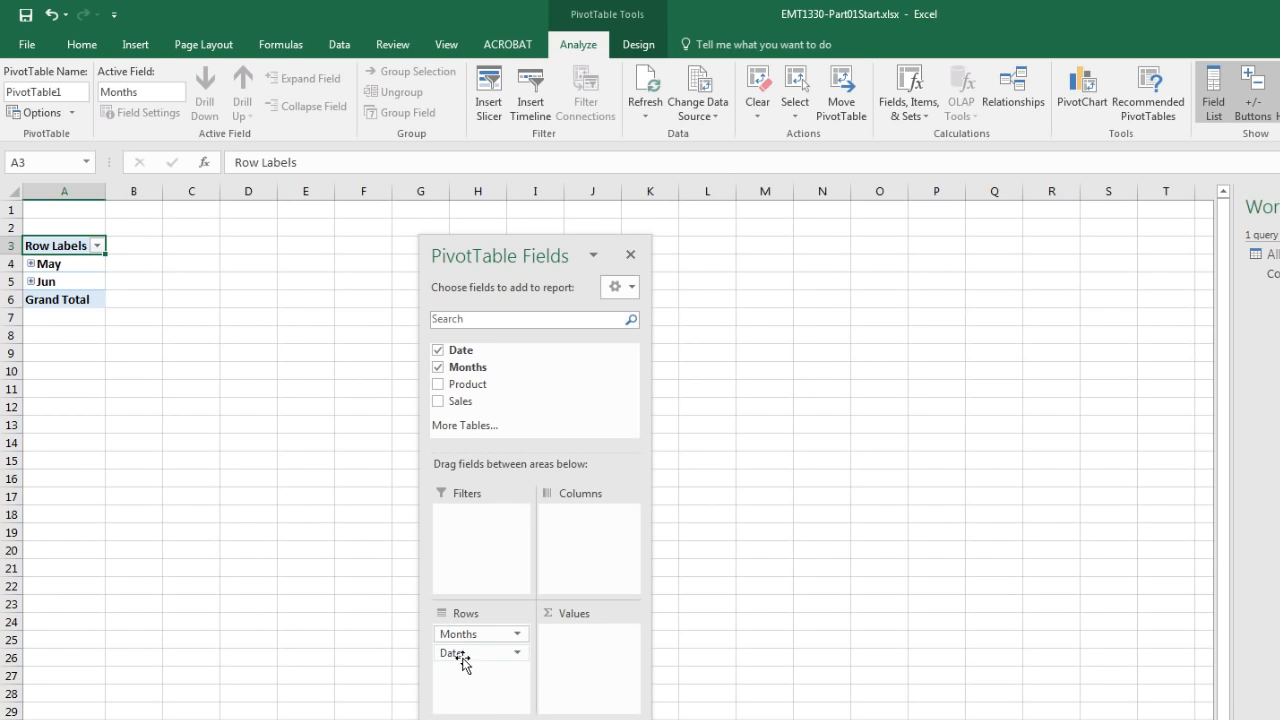
pyautogui.click(31, 264)
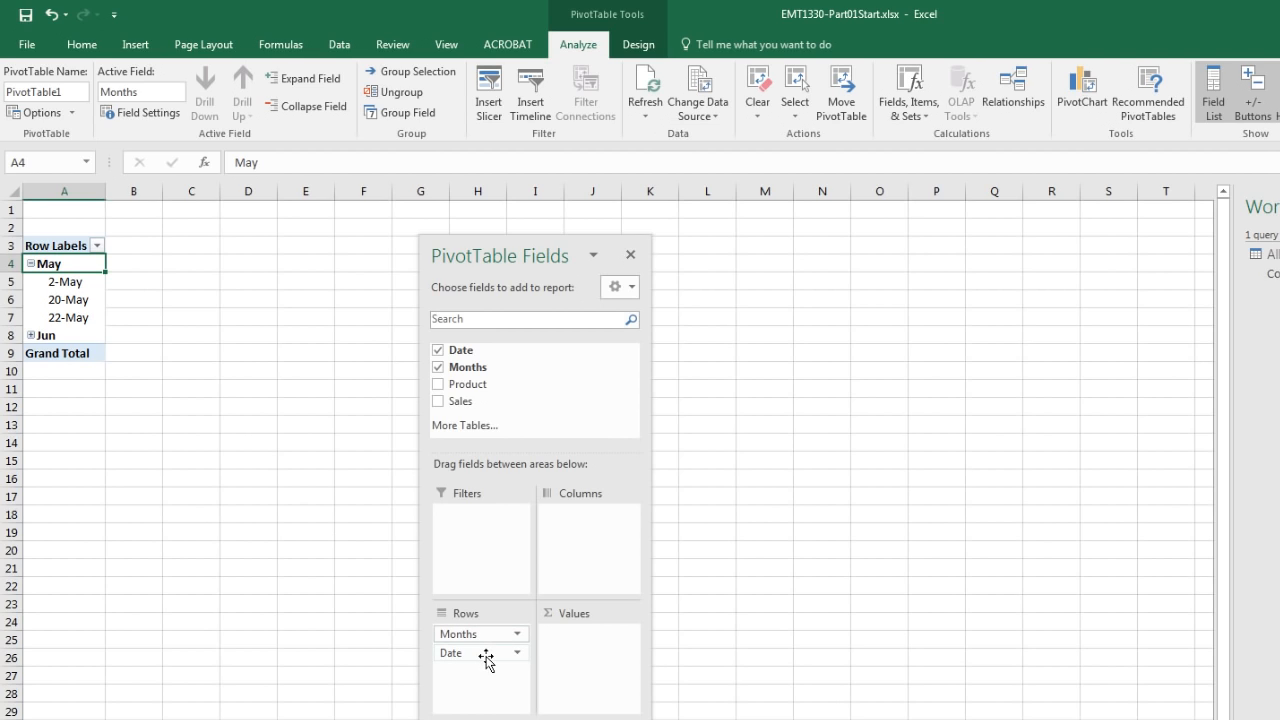
pyautogui.moveTo(486, 654); pyautogui.dragTo(335, 650)
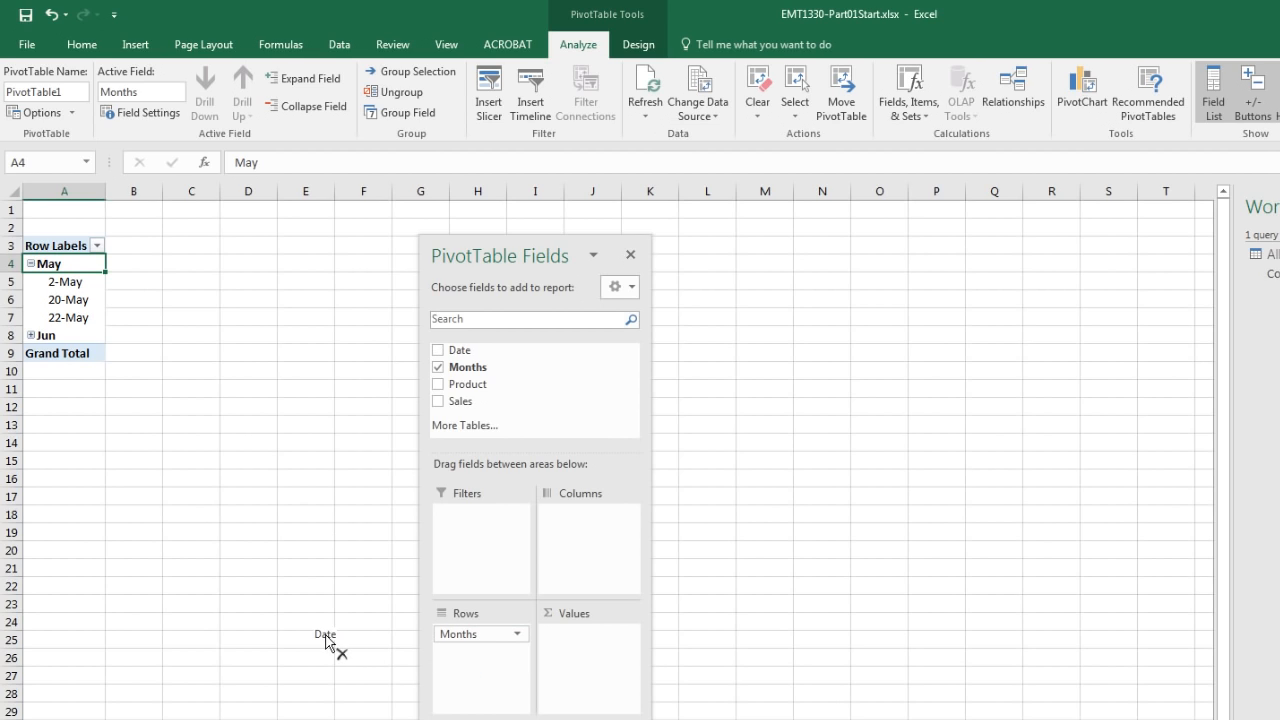
# Add Product below Months in the PivotTable rows, expand Jun, and summarize Sales as the values
pyautogui.moveTo(508, 389); pyautogui.dragTo(500, 656)
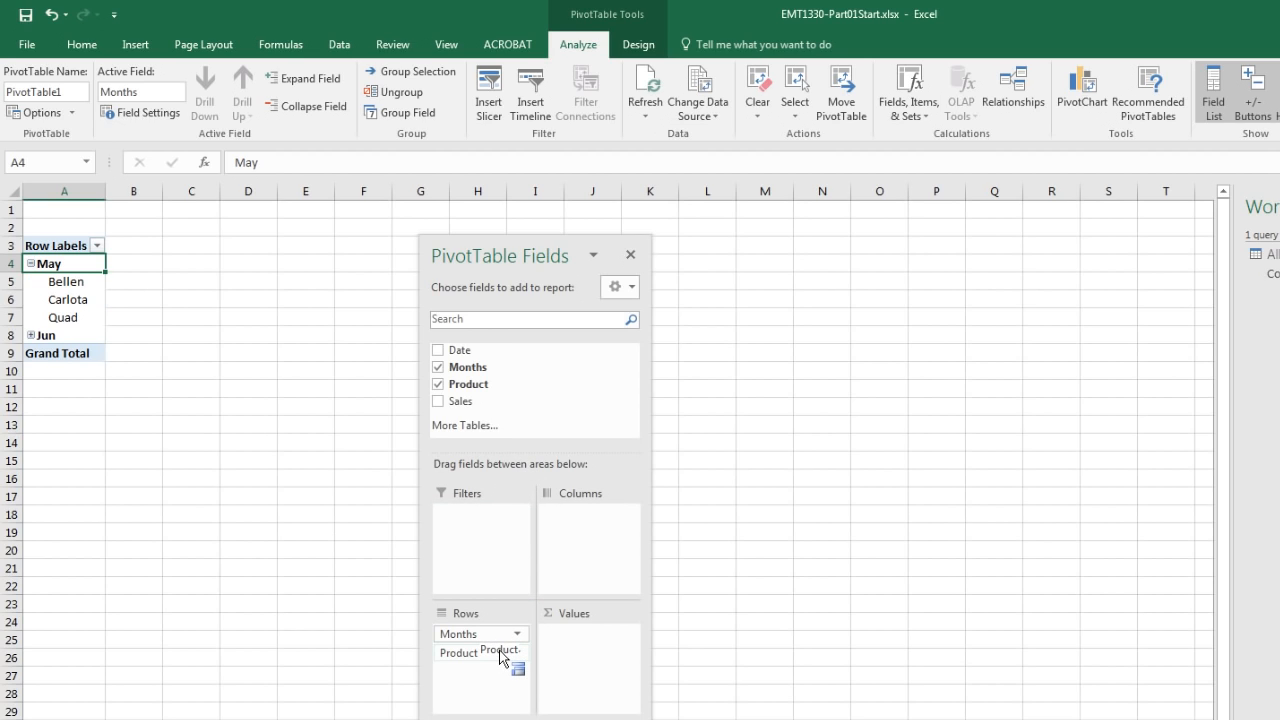
pyautogui.click(31, 337)
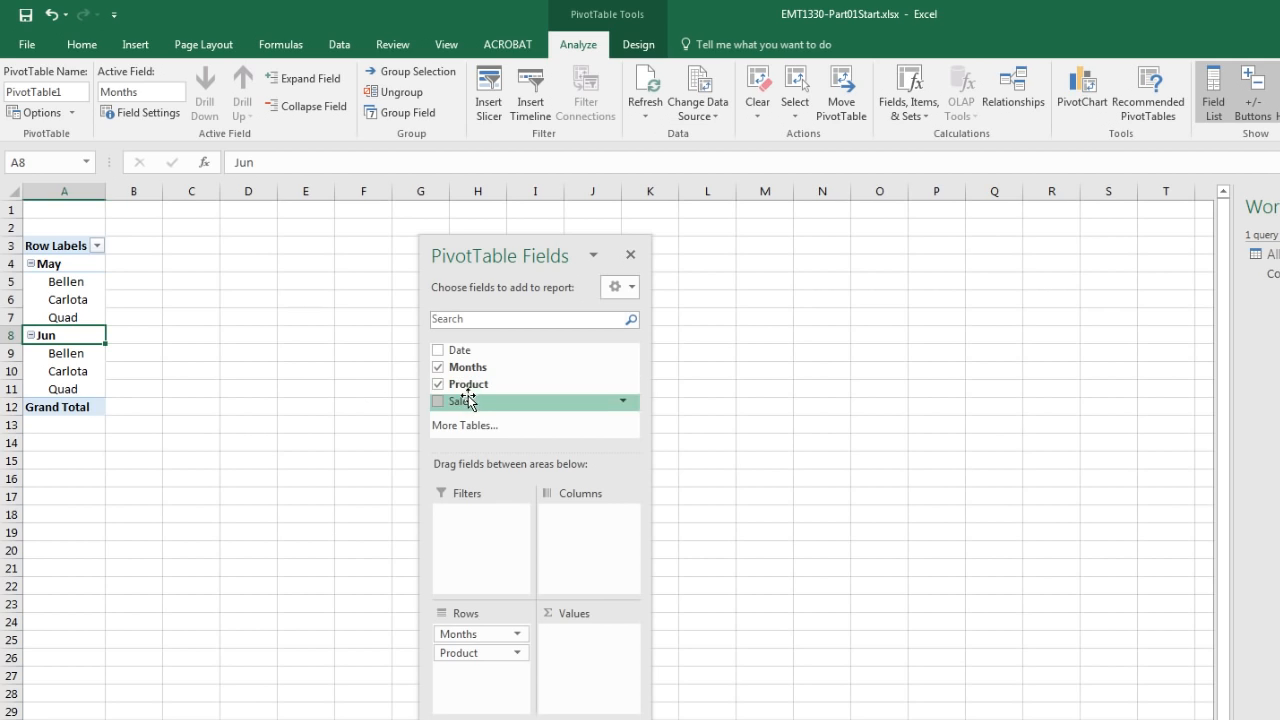
pyautogui.moveTo(458, 402); pyautogui.dragTo(585, 660)
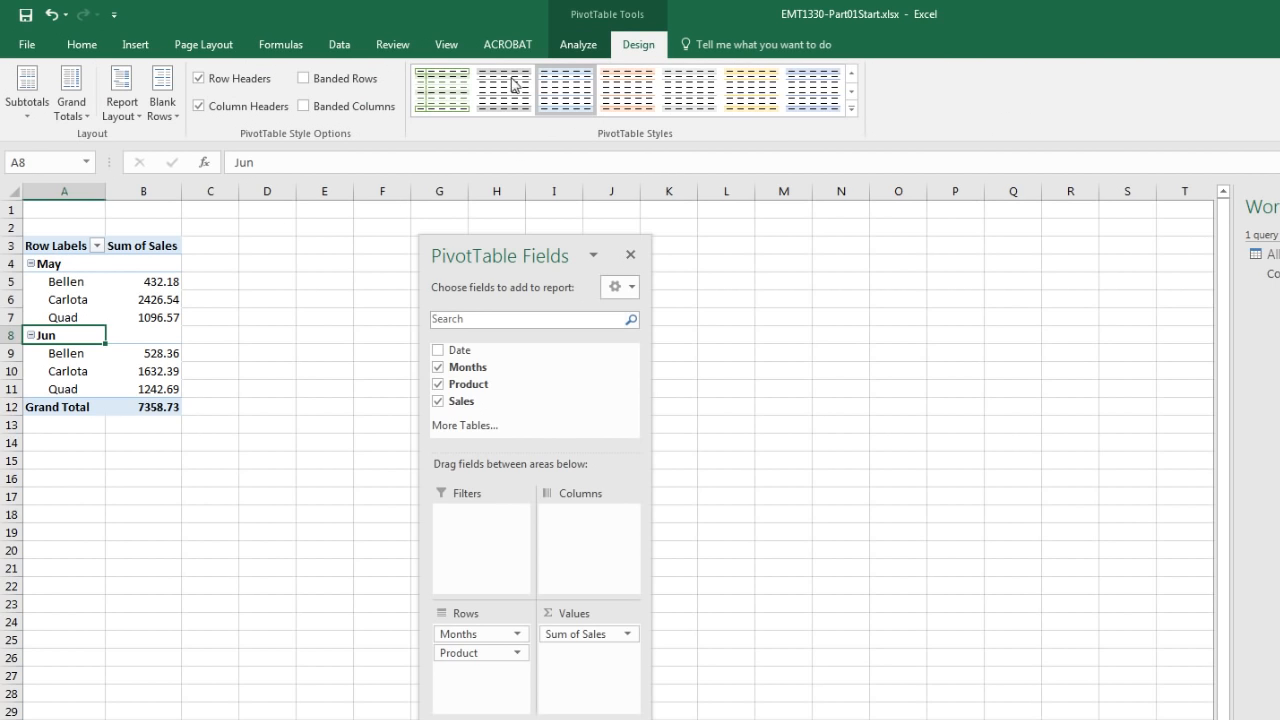
# Change the PivotTable's report layout to tabular form
pyautogui.click(137, 118)
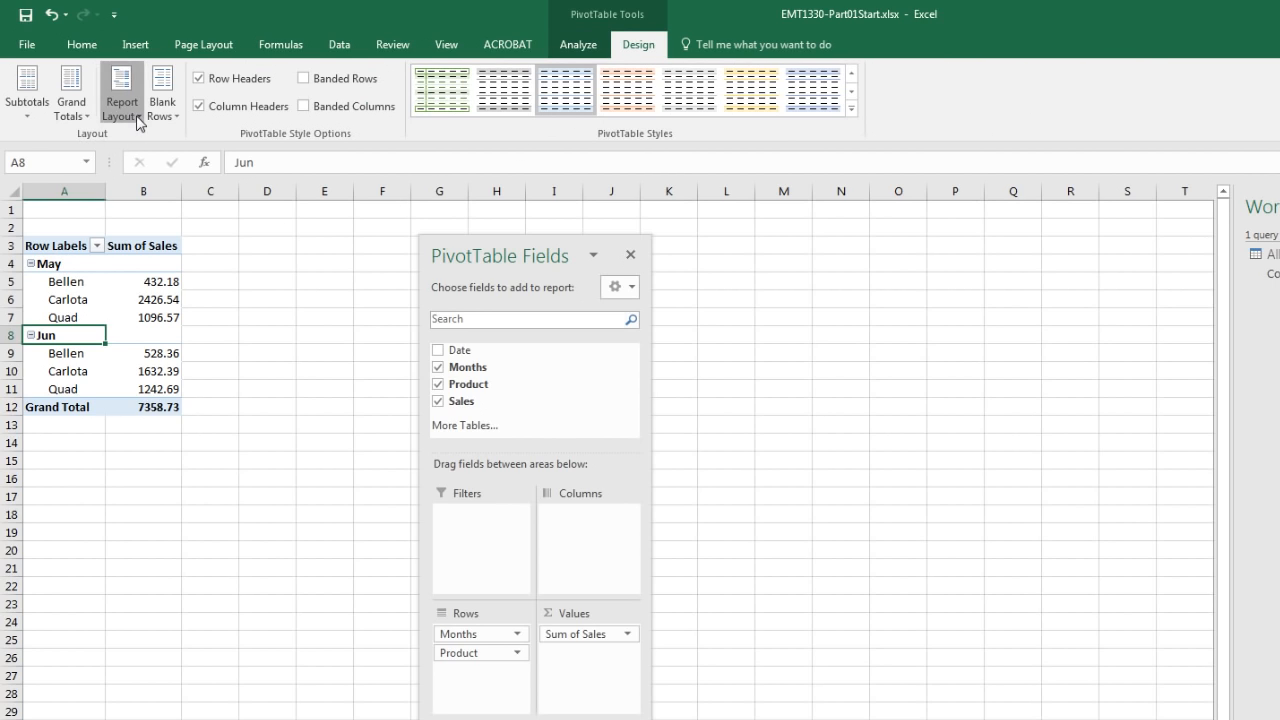
pyautogui.click(149, 225)
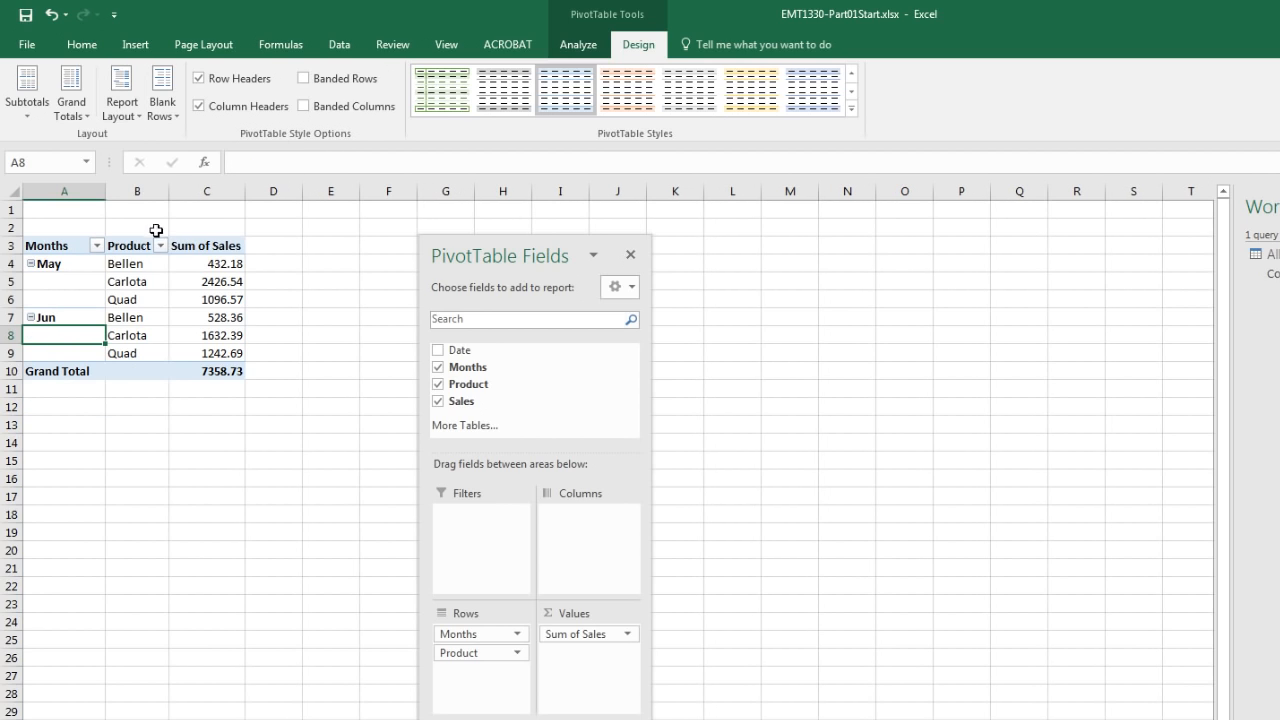
# Format the PivotTable's Sum of Sales values as Currency with 0 decimal places and the $ symbol
pyautogui.click(212, 281)
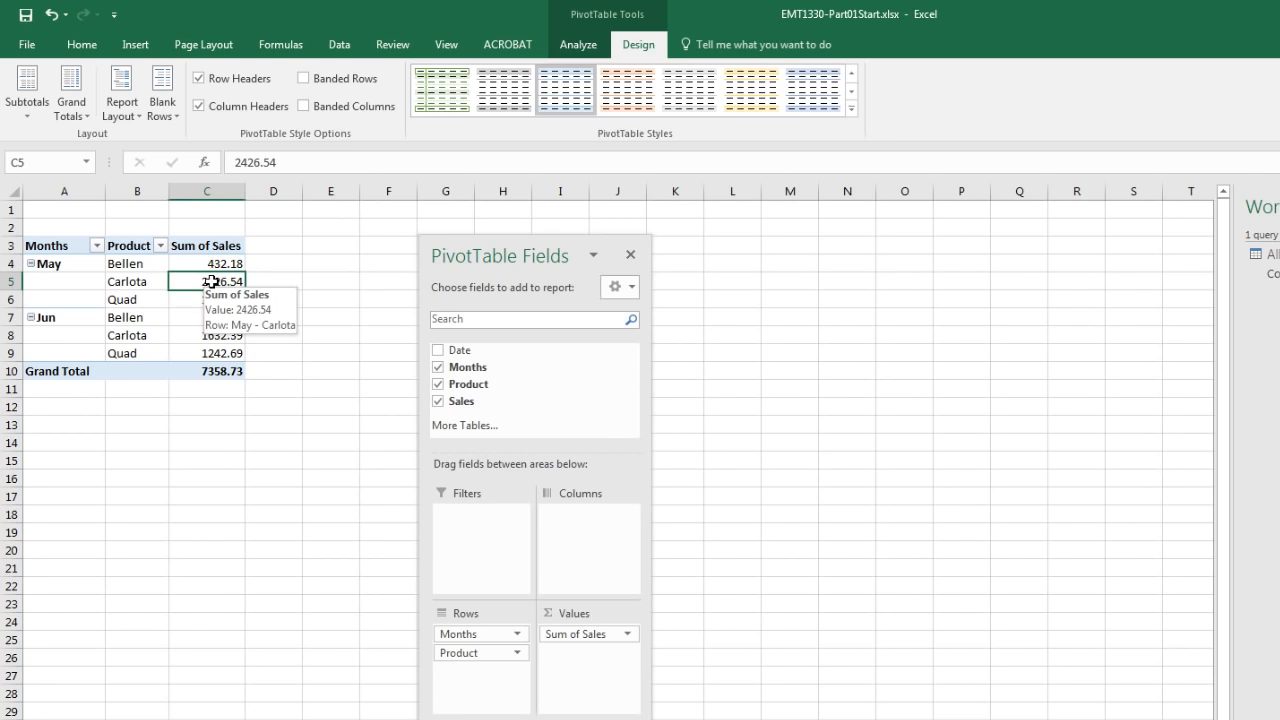
pyautogui.rightClick(212, 281)
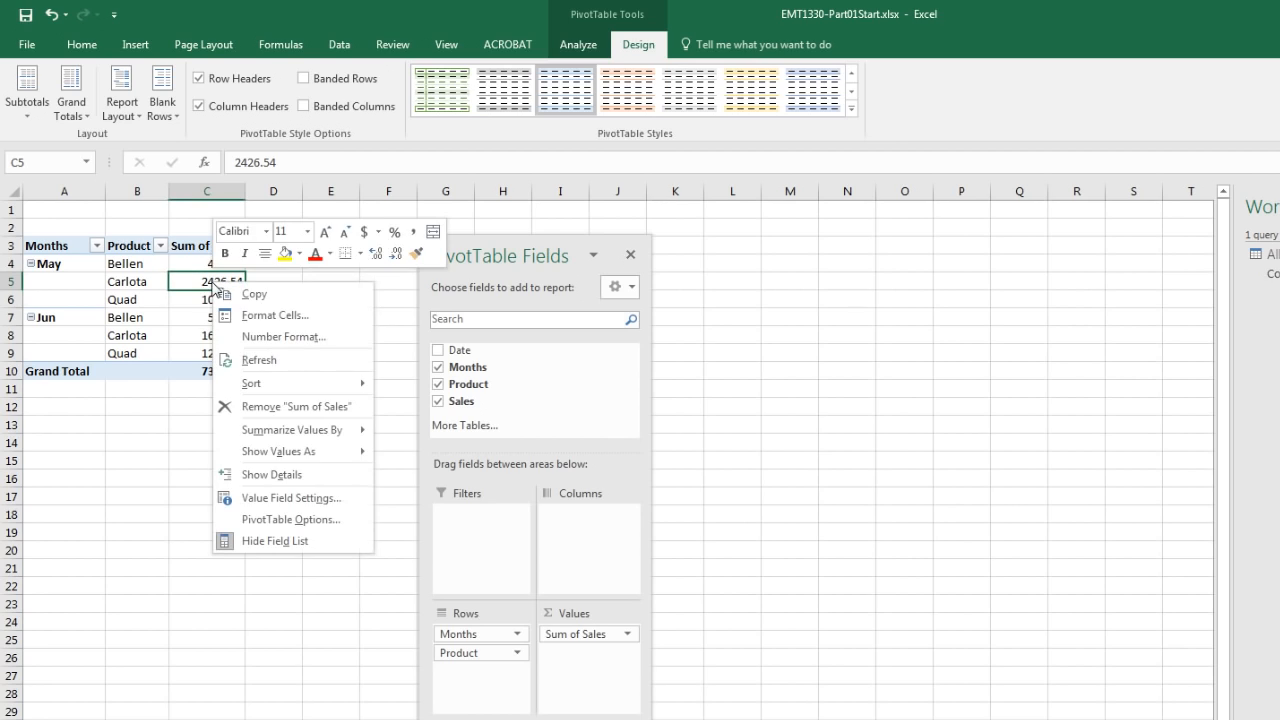
pyautogui.click(285, 337)
pyautogui.moveTo(211, 146); pyautogui.dragTo(420, 234)
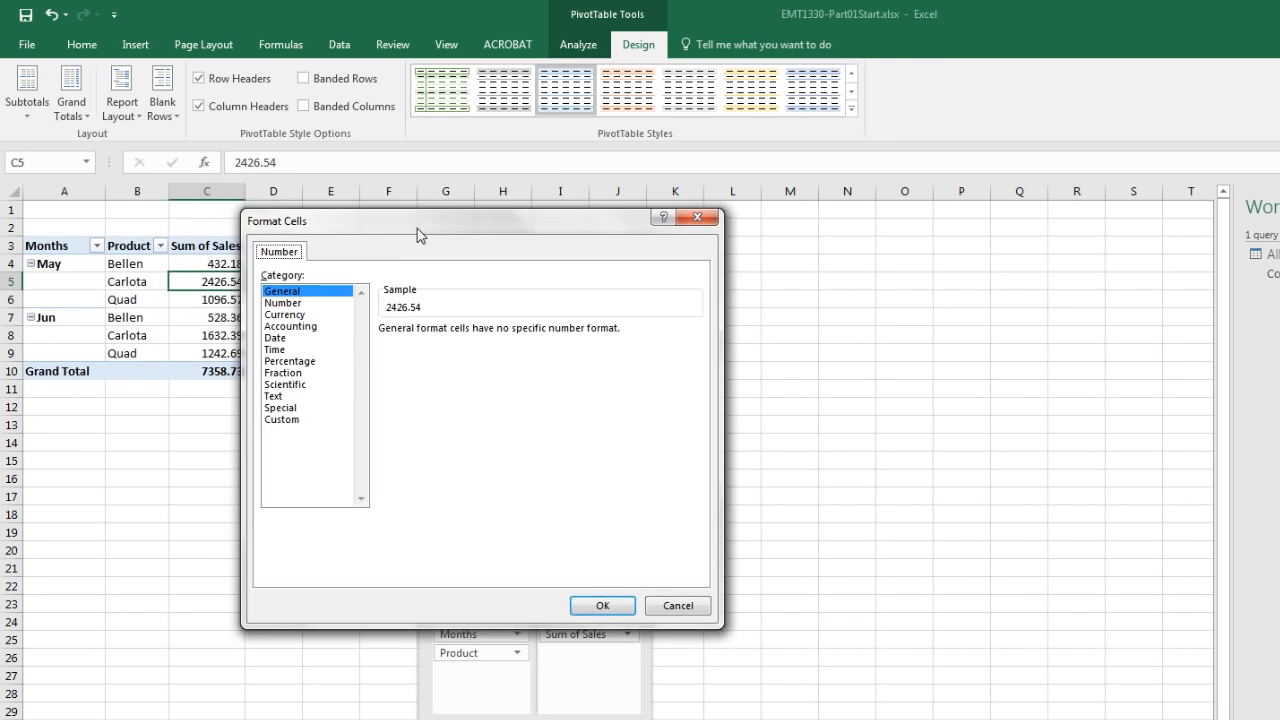
pyautogui.click(287, 314)
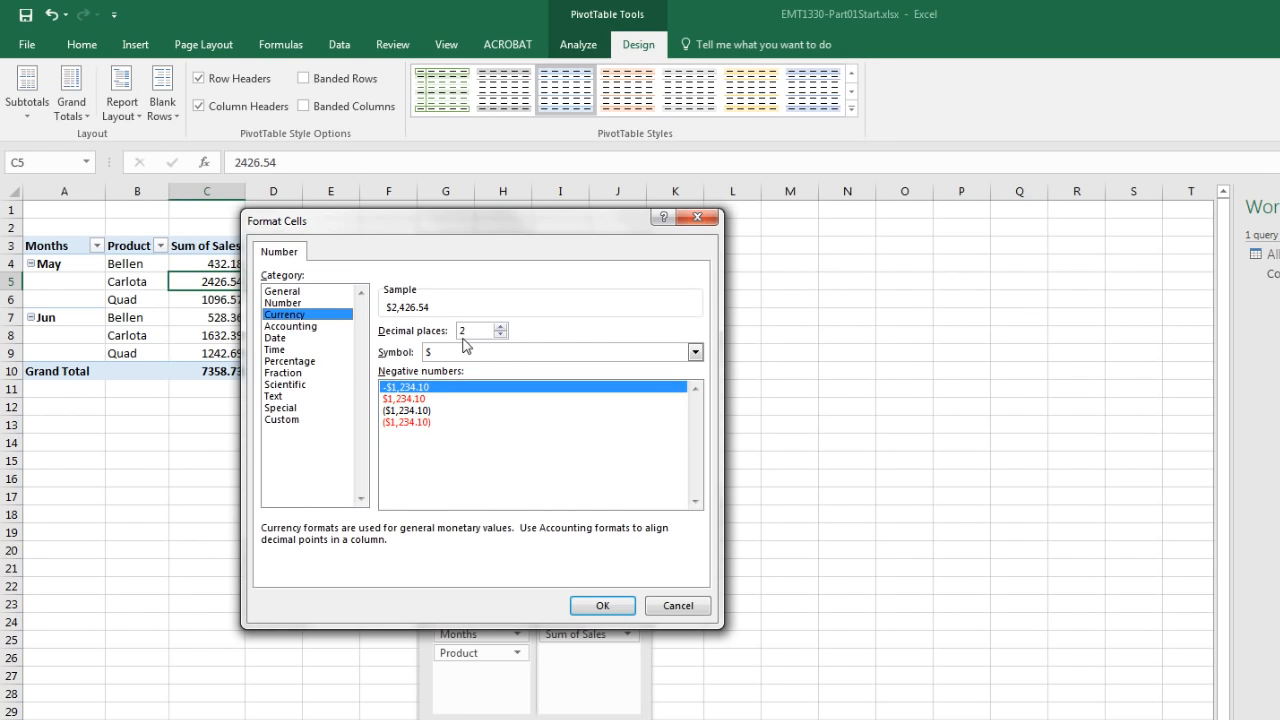
pyautogui.click(500, 335)
pyautogui.click(500, 335)
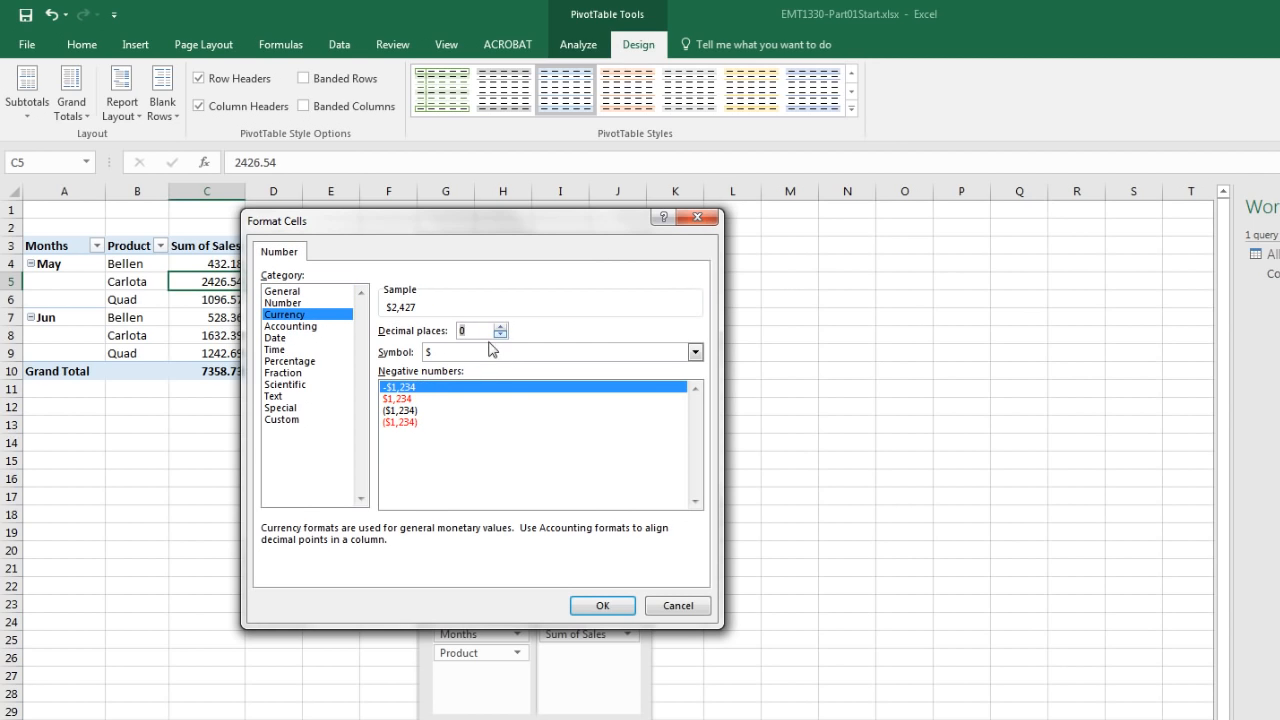
pyautogui.click(603, 606)
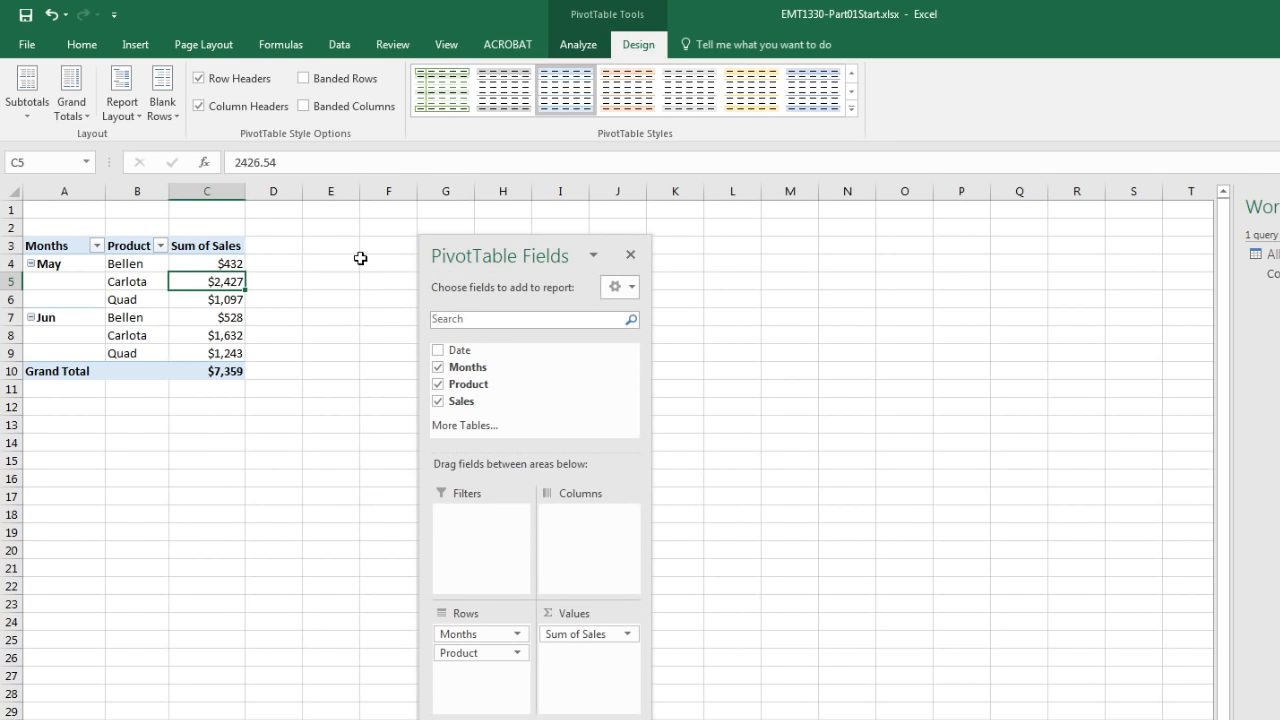
# Move the floating PivotTable field list clear of the enlarged report's Sum of Sales column
pyautogui.click(225, 247)
pyautogui.keyDown('ctrl'); pyautogui.scroll(8, 314, 363); pyautogui.keyUp('ctrl')
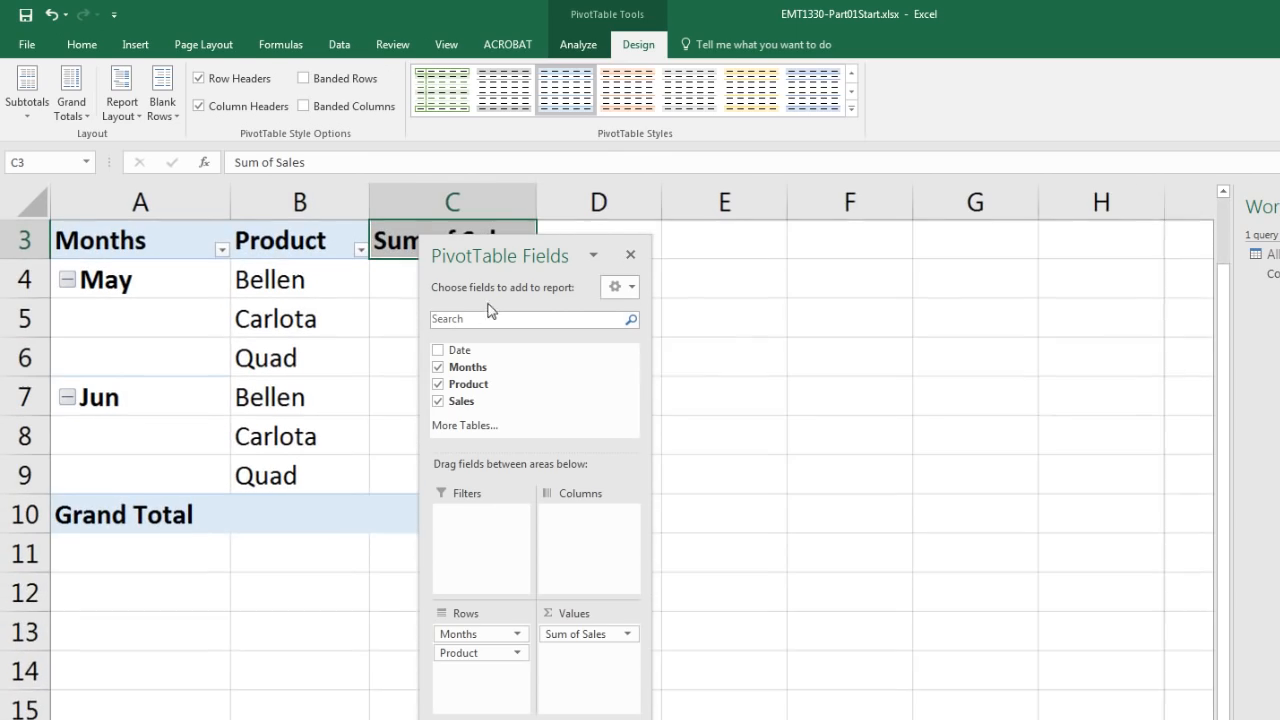
pyautogui.moveTo(478, 257); pyautogui.dragTo(703, 302)
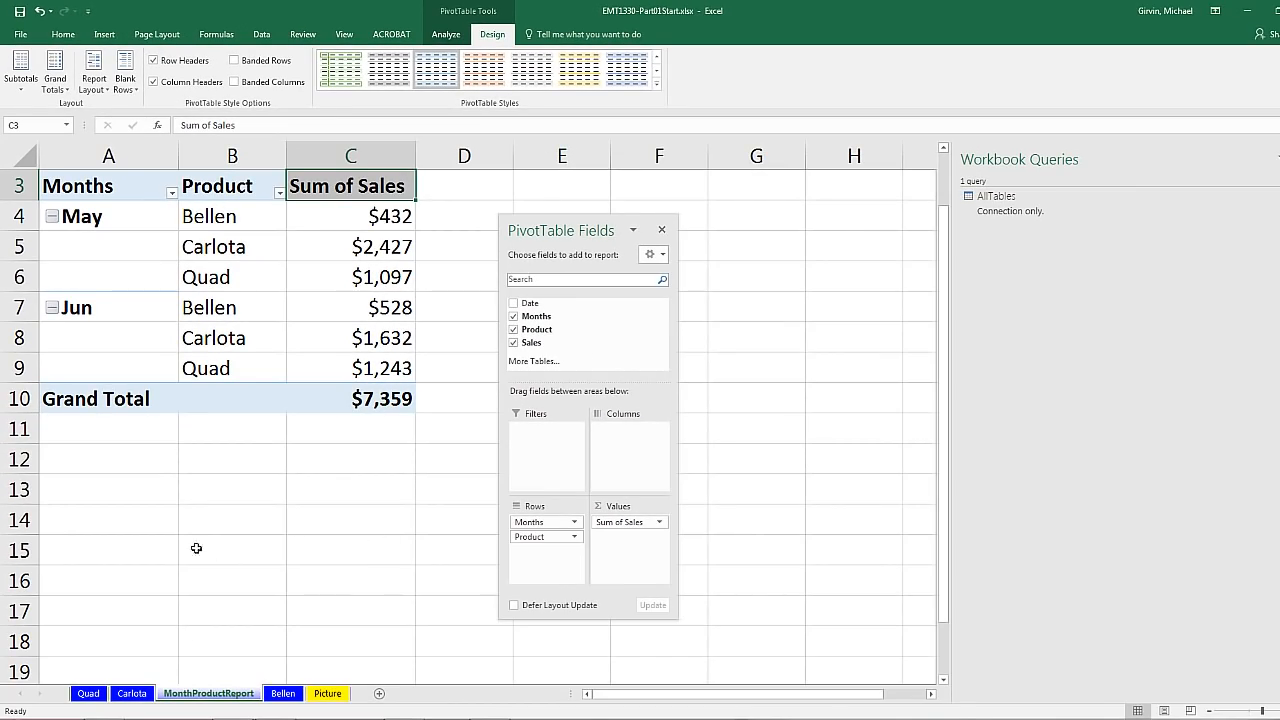
# Add a record to the end of the Carlota table with date 6/11 and sales of 689.23
pyautogui.click(132, 694)
pyautogui.click(120, 401)
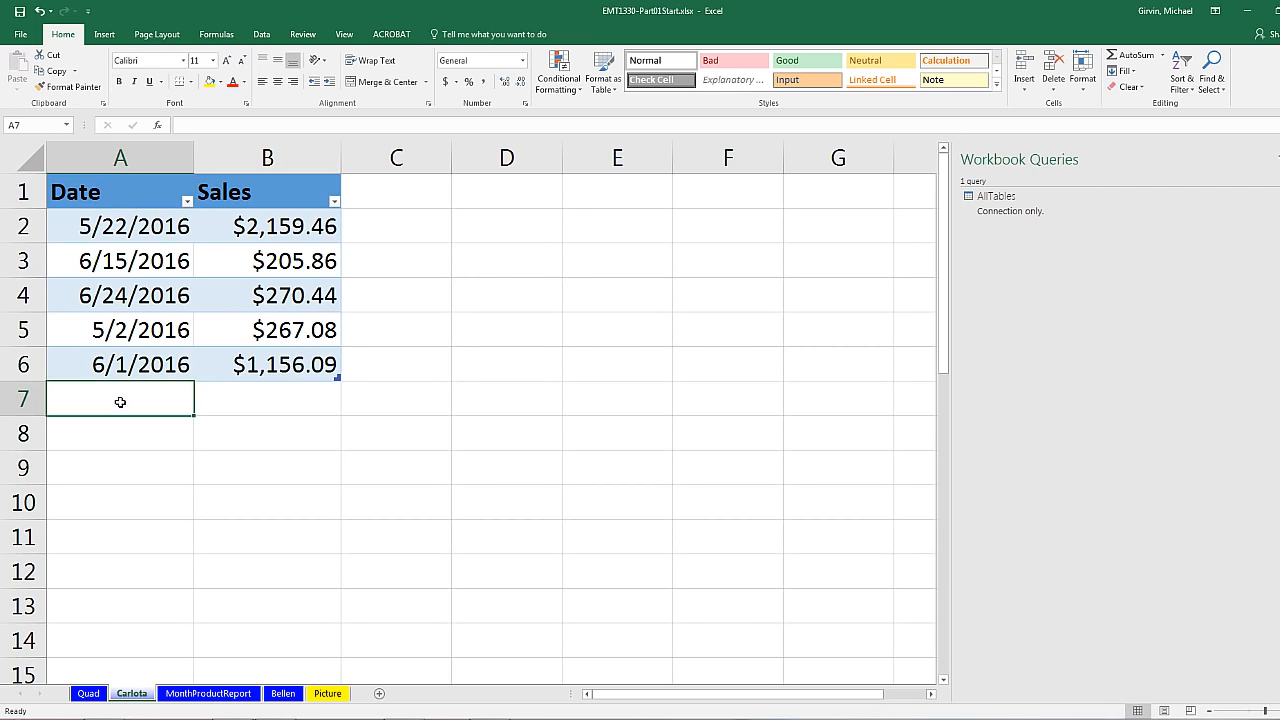
pyautogui.write('6/')
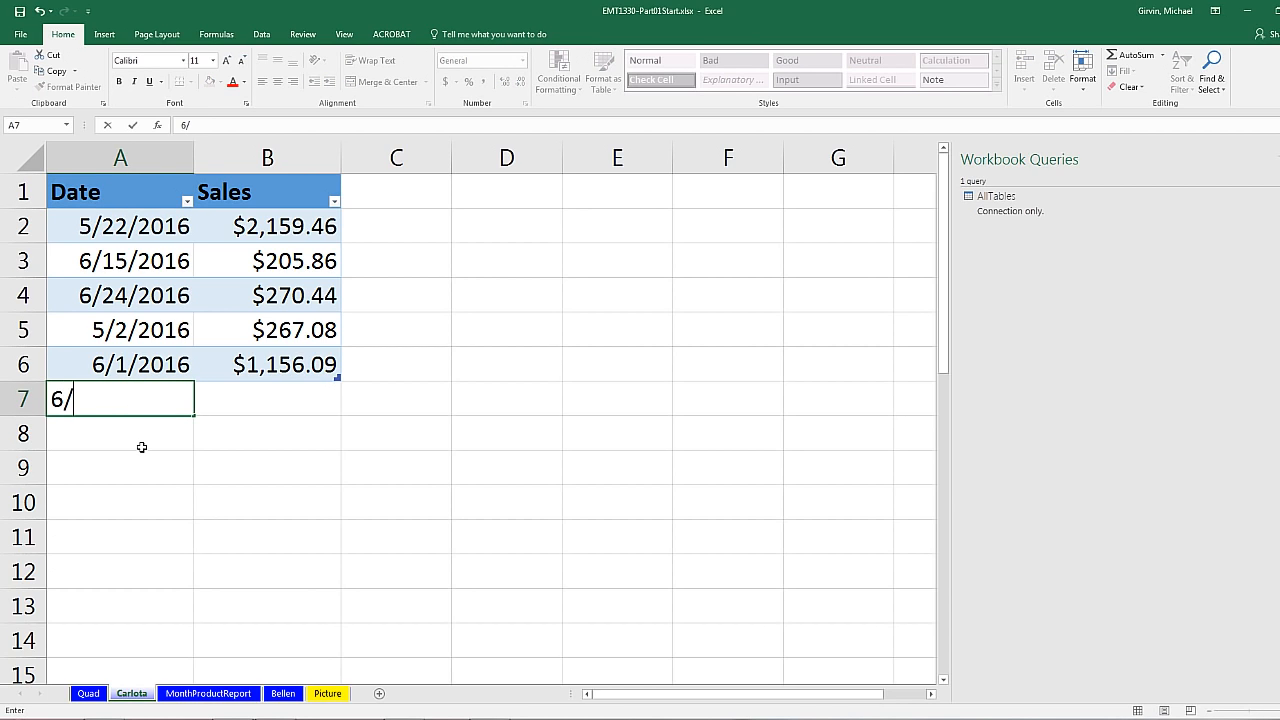
pyautogui.write('11')
pyautogui.press('Tab')
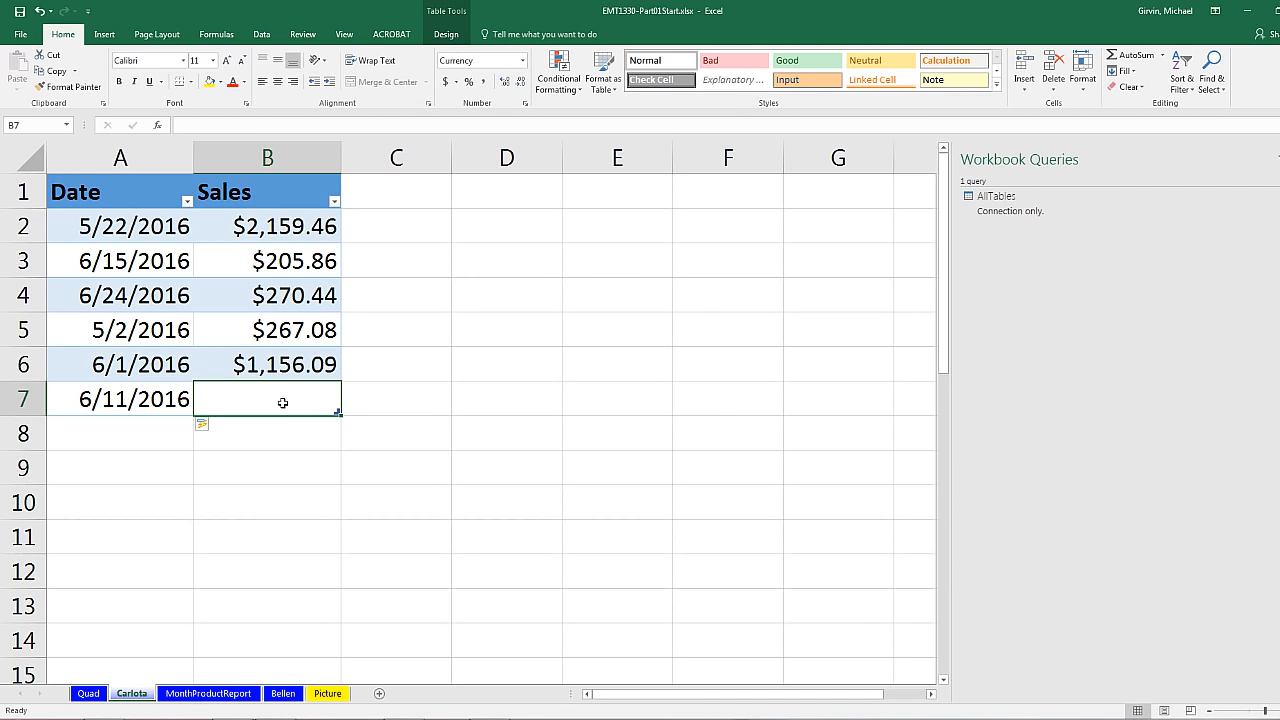
pyautogui.write('689.23')
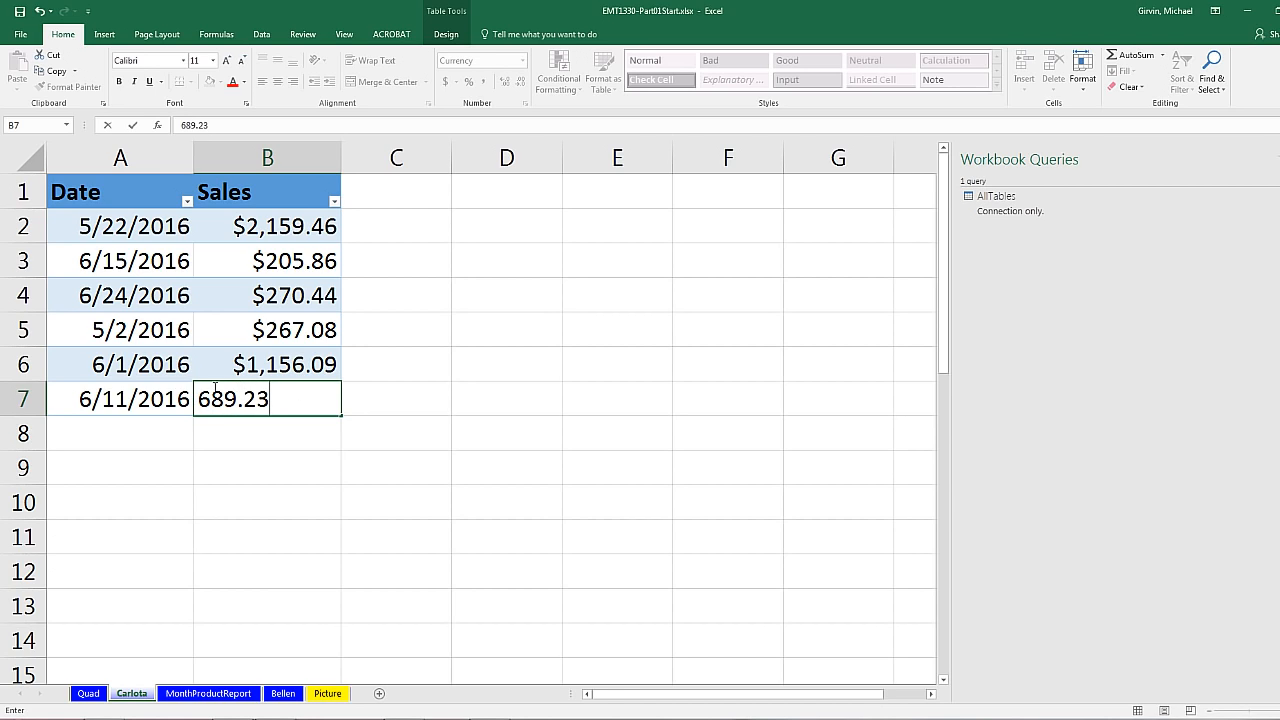
pyautogui.press('Return')
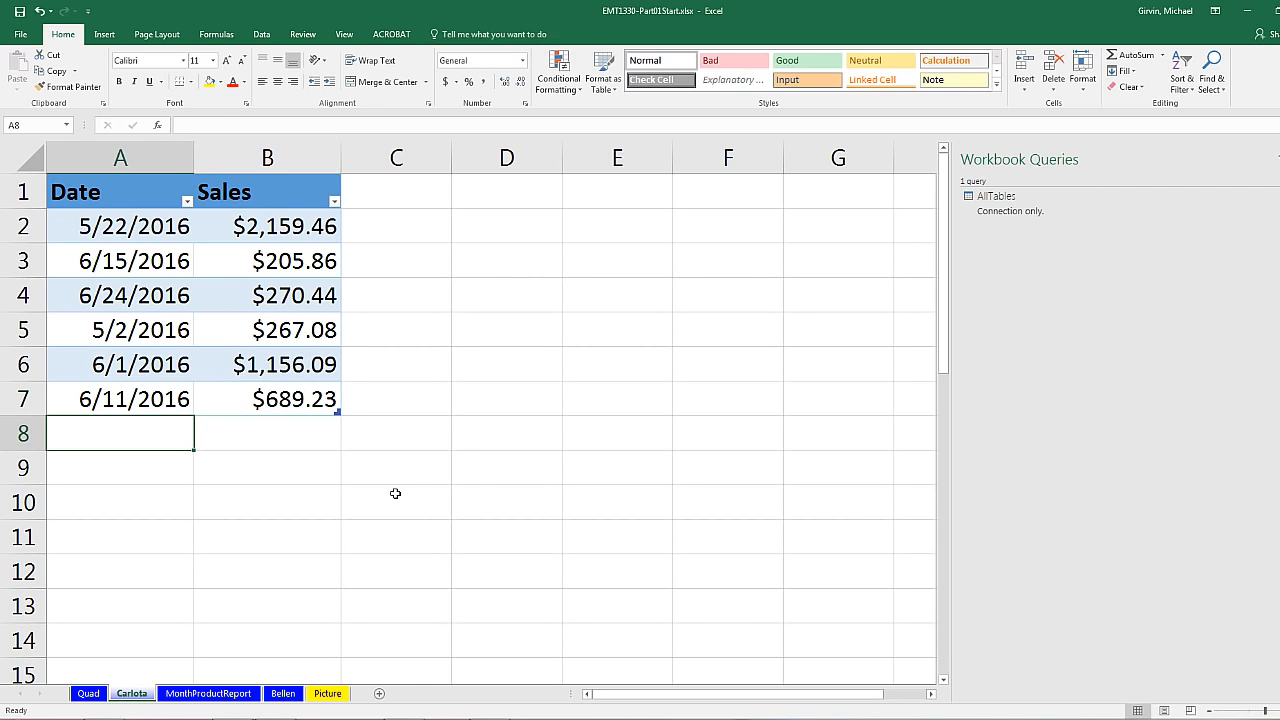
# Refresh the PivotTable on the MonthProductReport sheet to pick up the new Carlota record
pyautogui.click(213, 699)
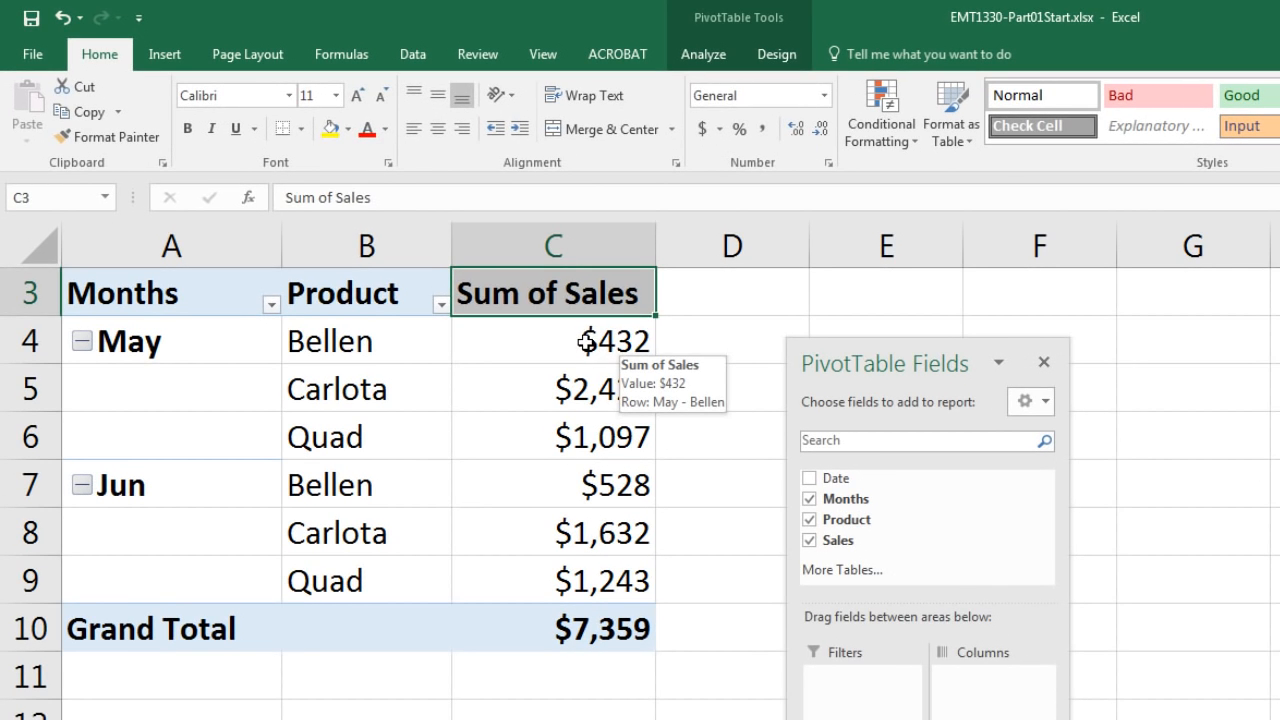
pyautogui.click(586, 341)
pyautogui.rightClick(586, 341)
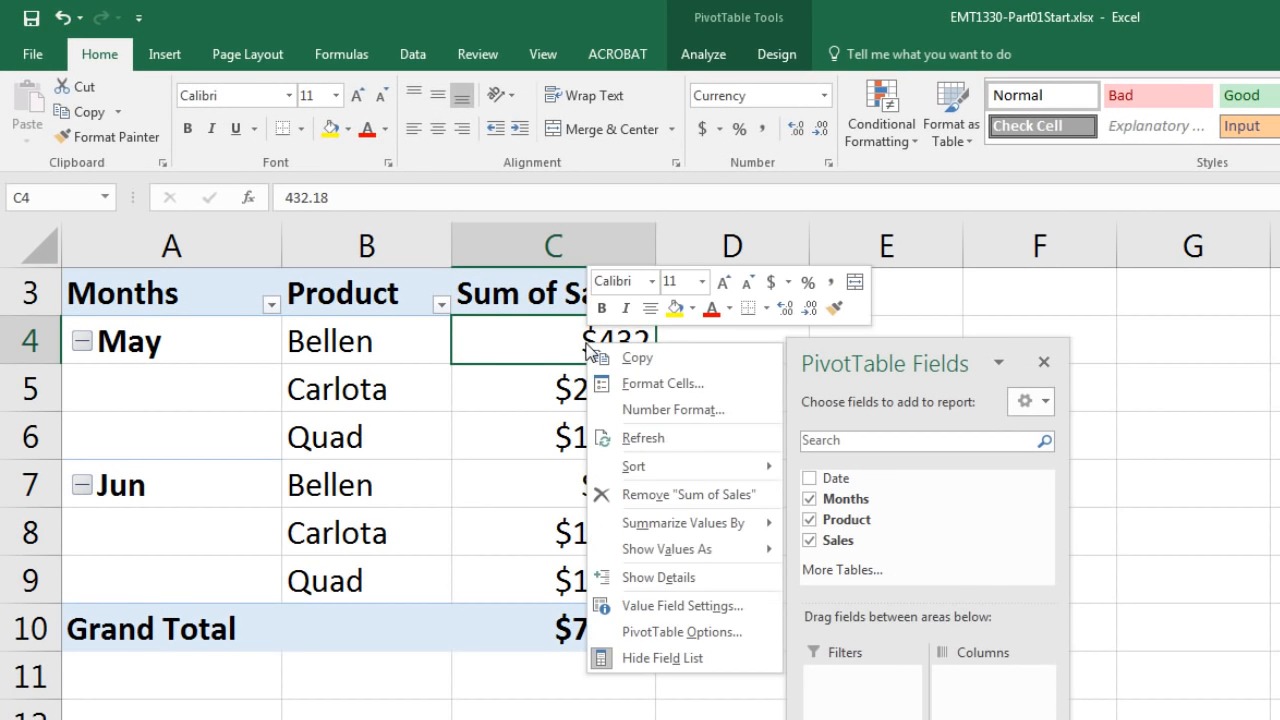
pyautogui.click(643, 438)
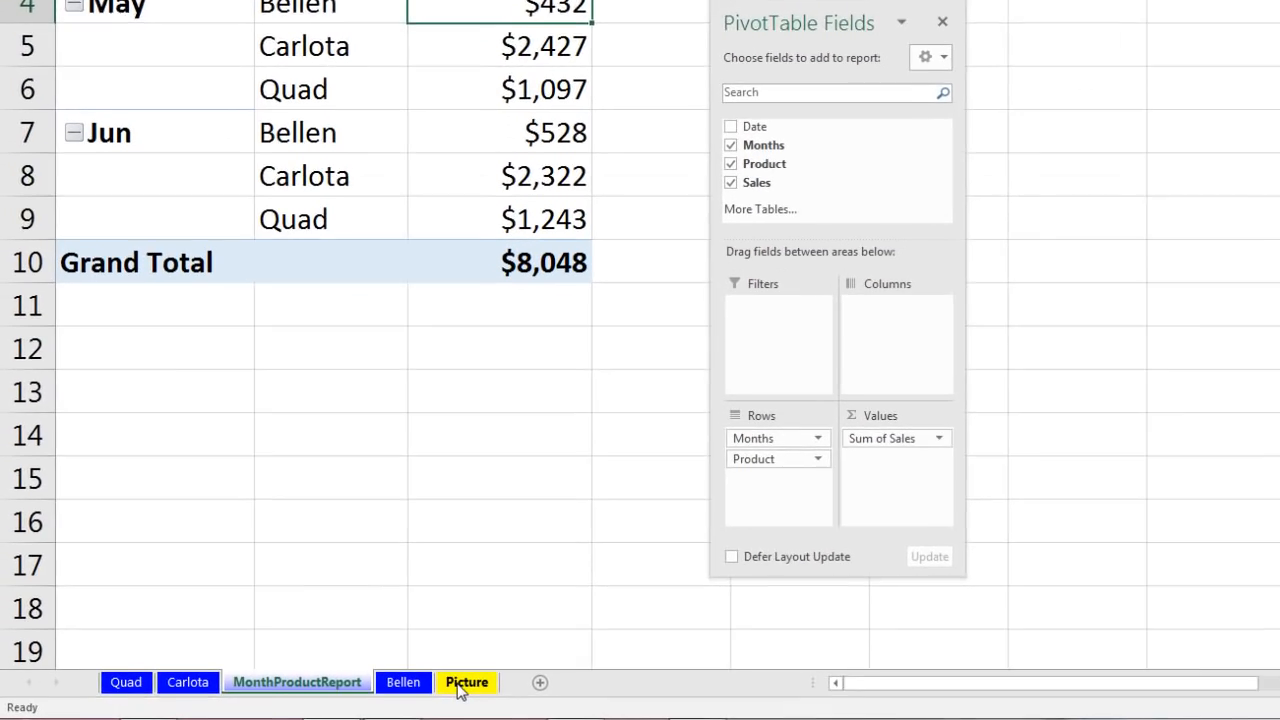
# Insert a new worksheet before the Bellen sheet and name it Aspen
pyautogui.click(283, 693)
pyautogui.rightClick(283, 693)
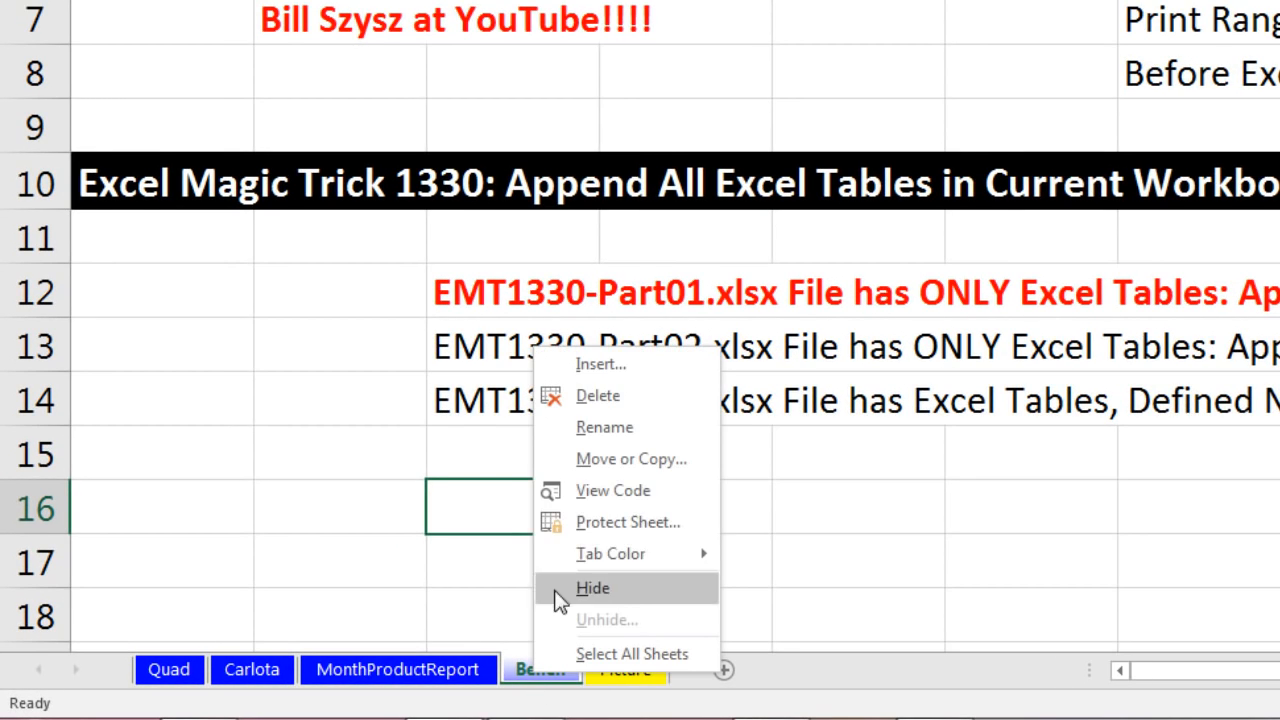
pyautogui.click(624, 368)
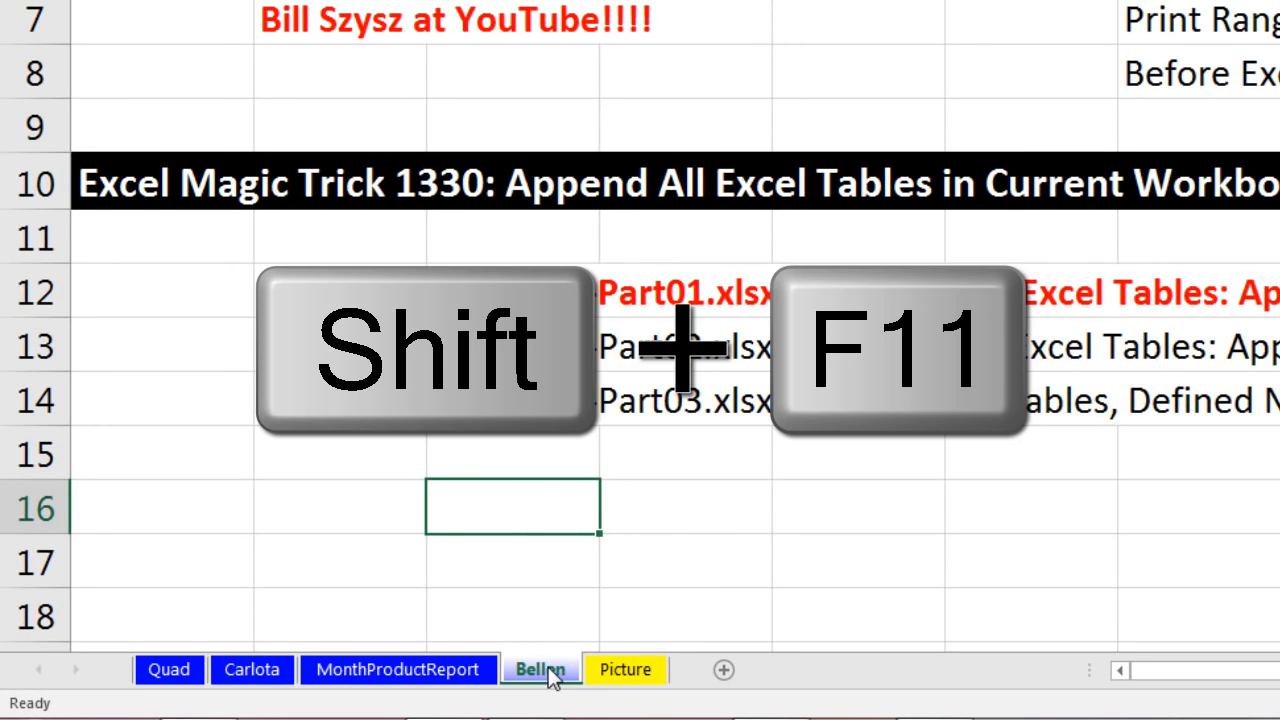
pyautogui.hotkey('shift', 'F11')
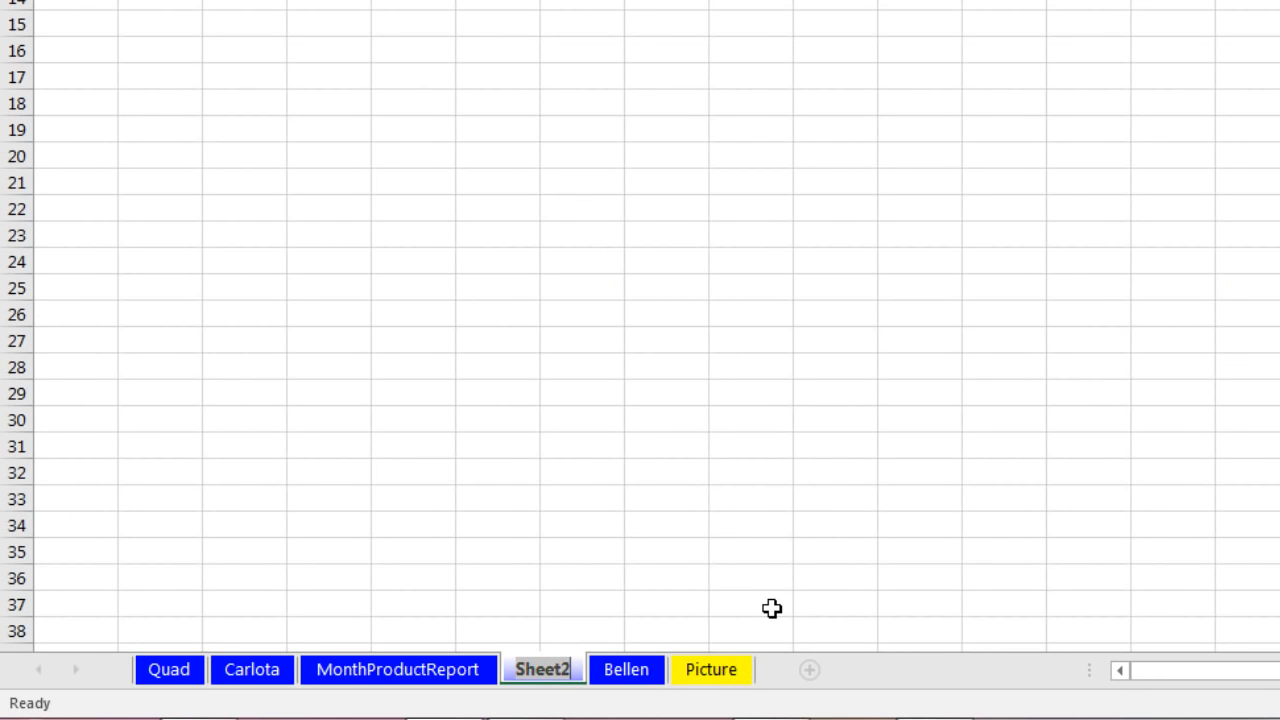
pyautogui.write('Aspen')
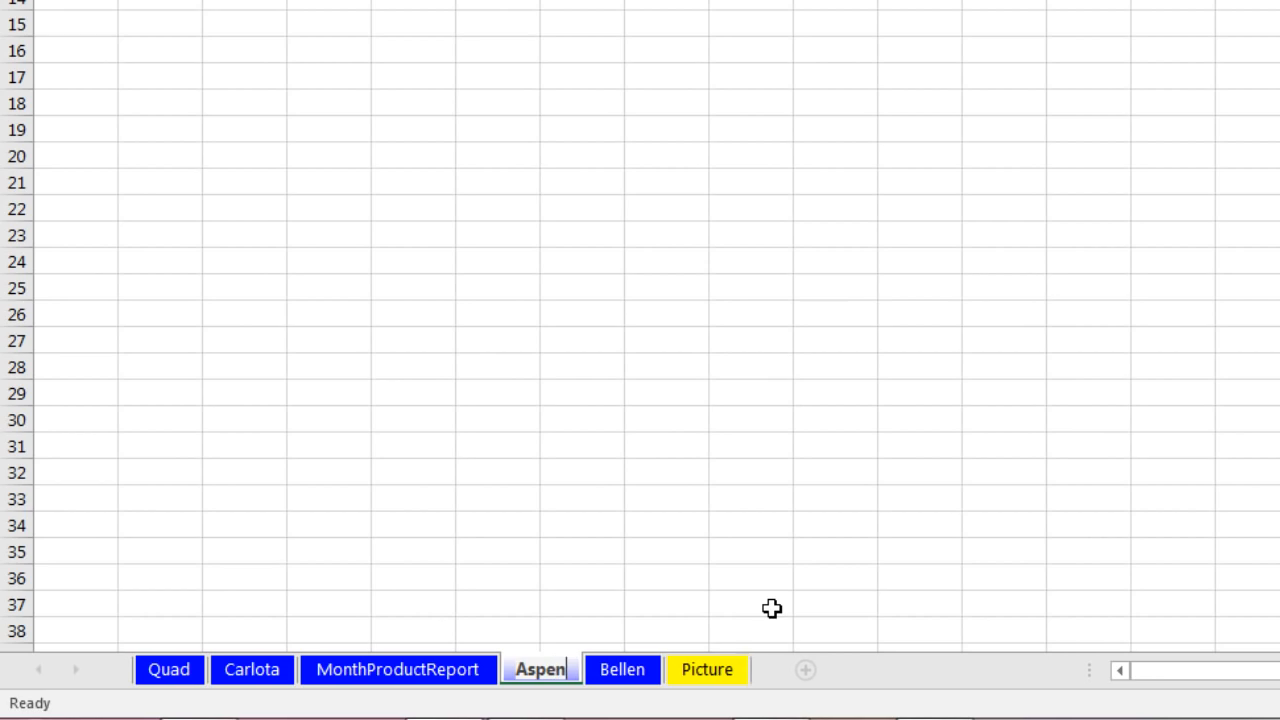
pyautogui.press('Return')
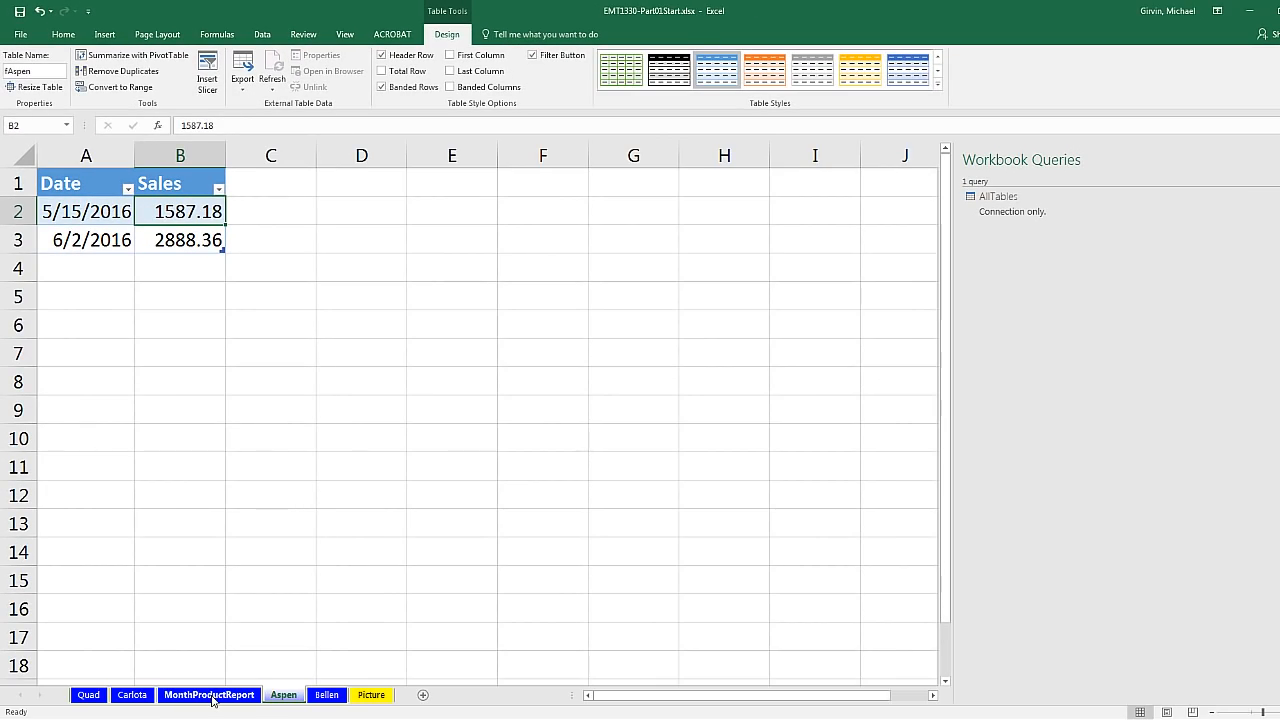
# Refresh the MonthProductReport PivotTable again to bring in the Aspen table's sales
pyautogui.click(210, 694)
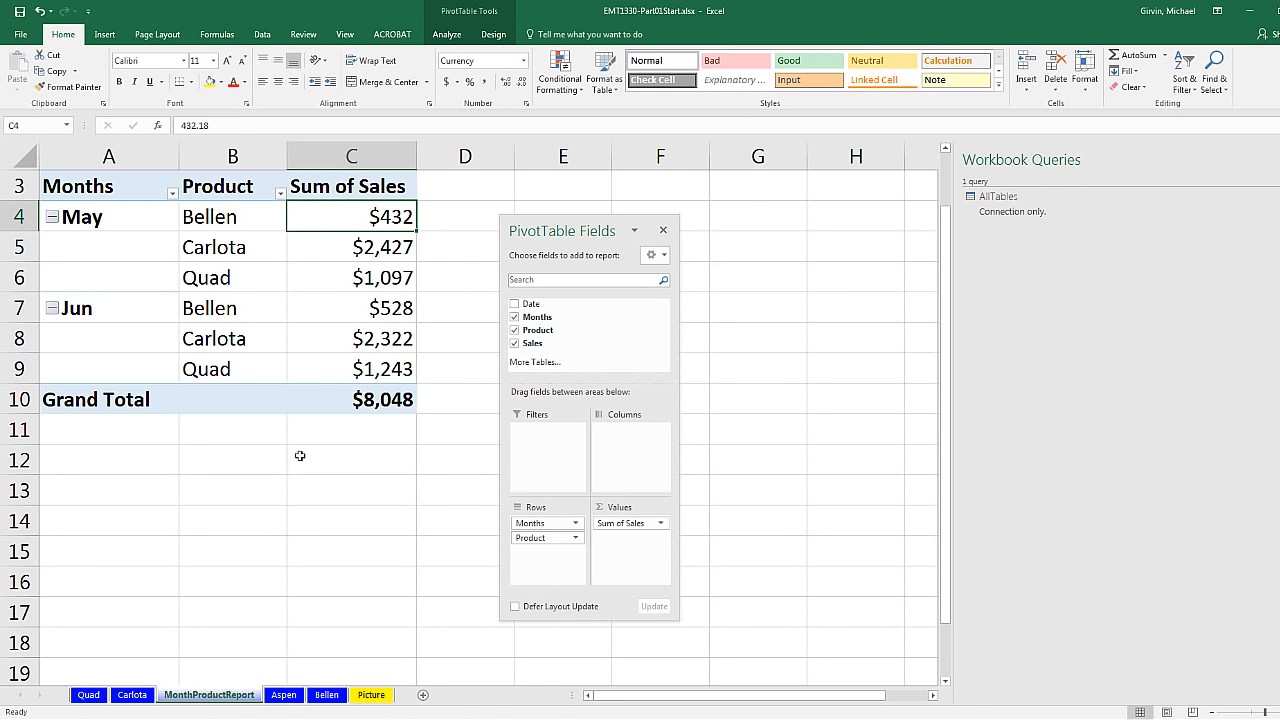
pyautogui.rightClick(346, 221)
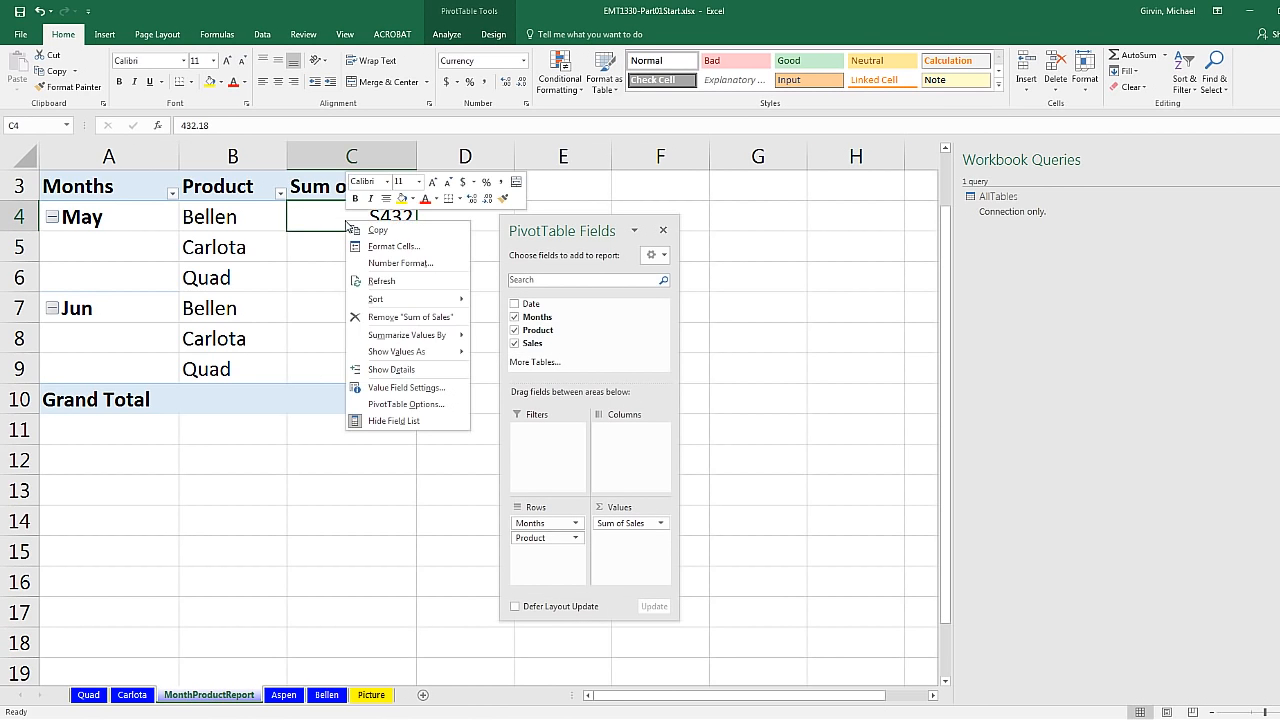
pyautogui.click(381, 281)
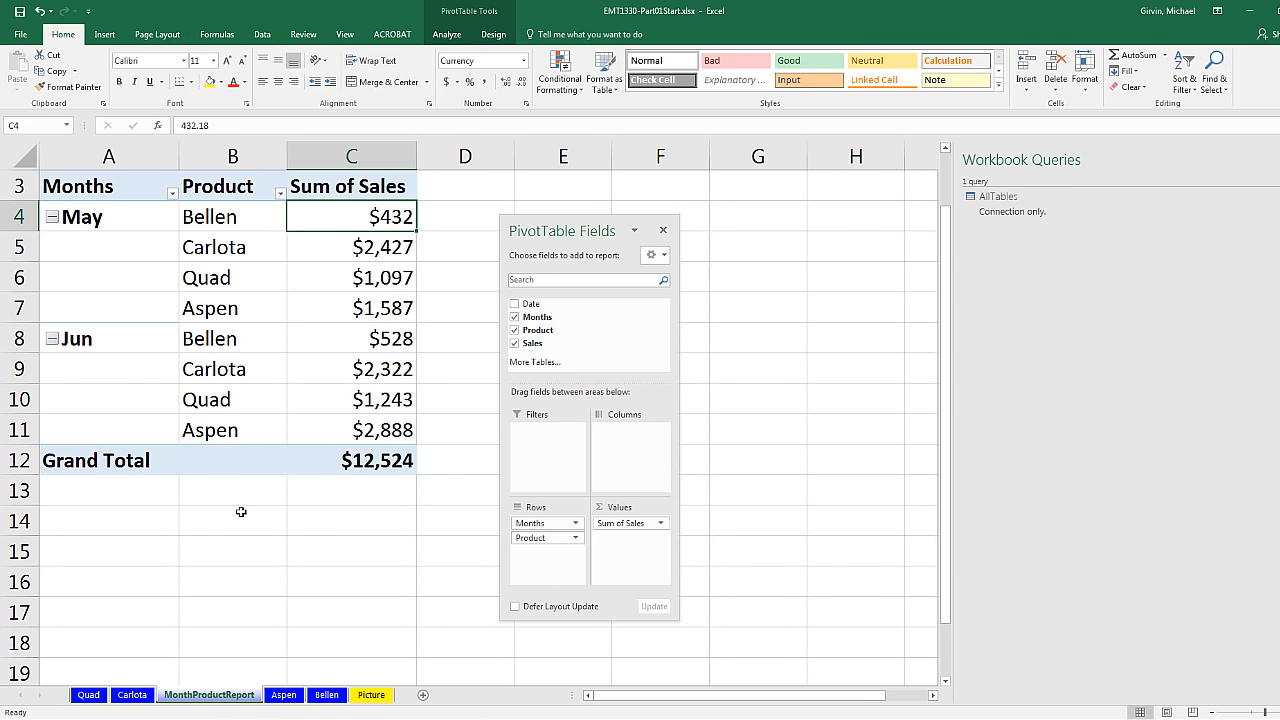
# Compare the Aspen sheet's table with the refreshed report and check the AllTables query's connection entry
pyautogui.click(284, 695)
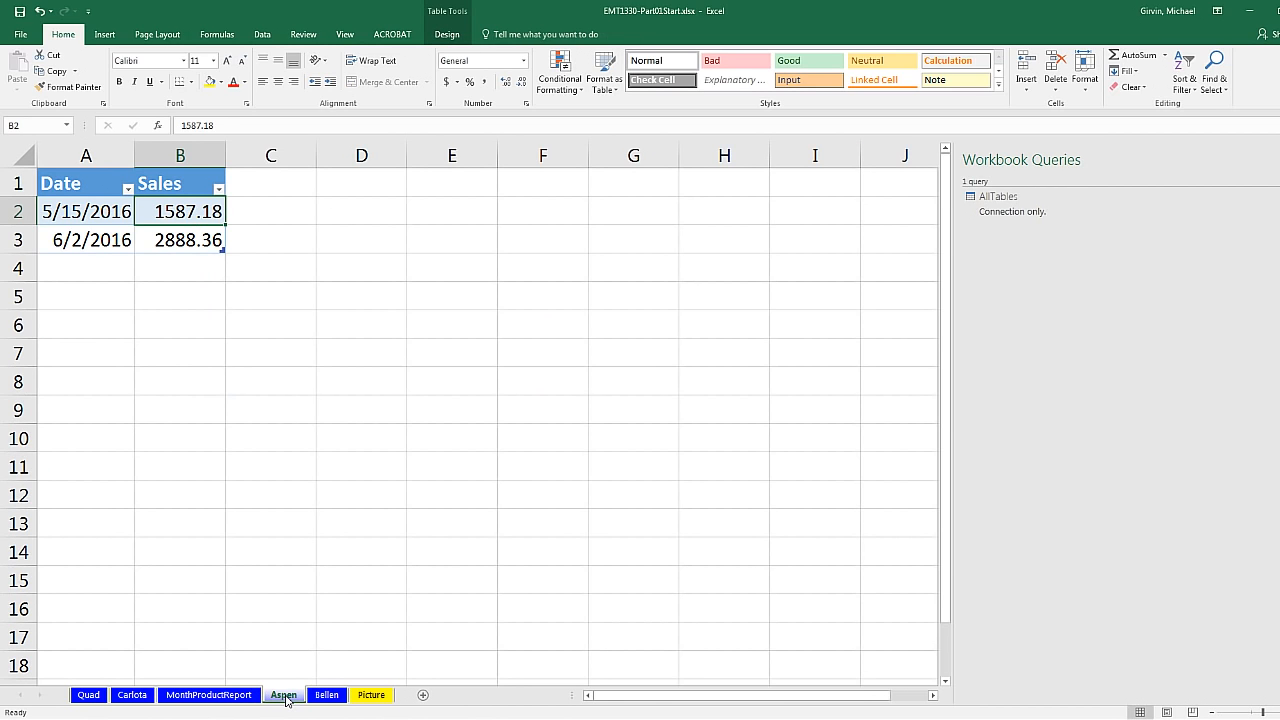
pyautogui.click(209, 694)
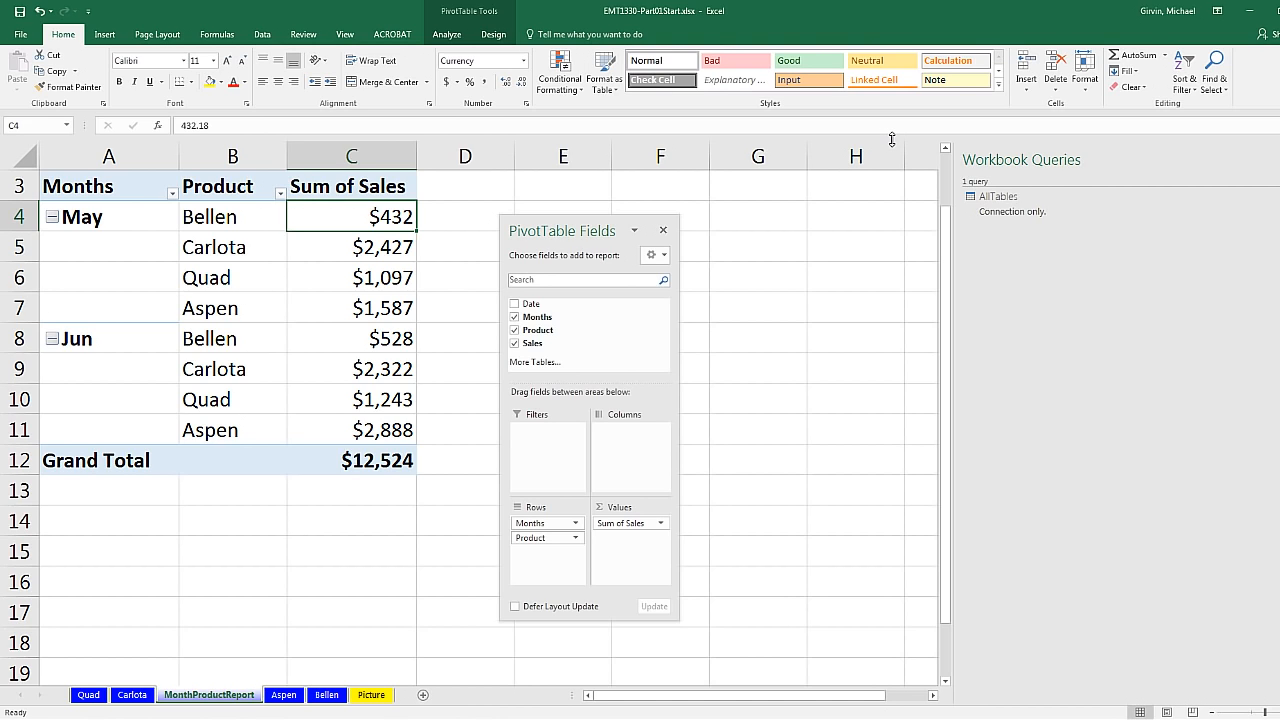
pyautogui.click(1031, 208)
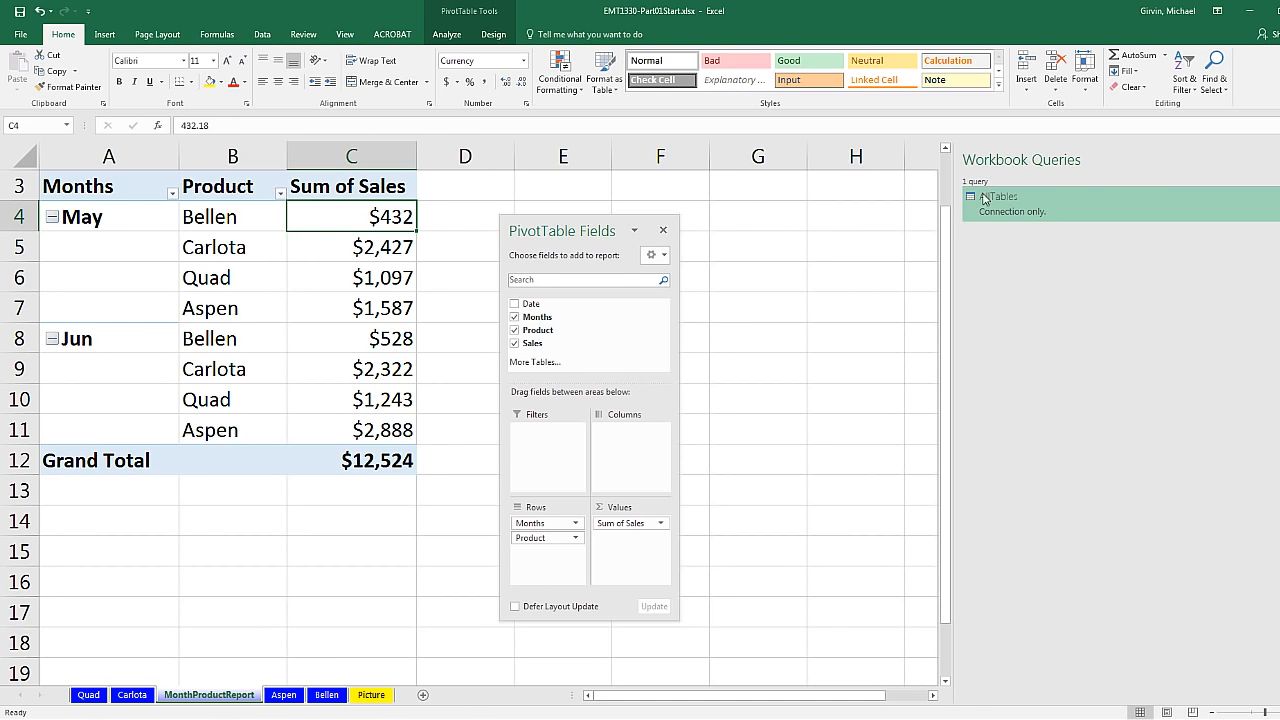
pyautogui.moveTo(1011, 210)
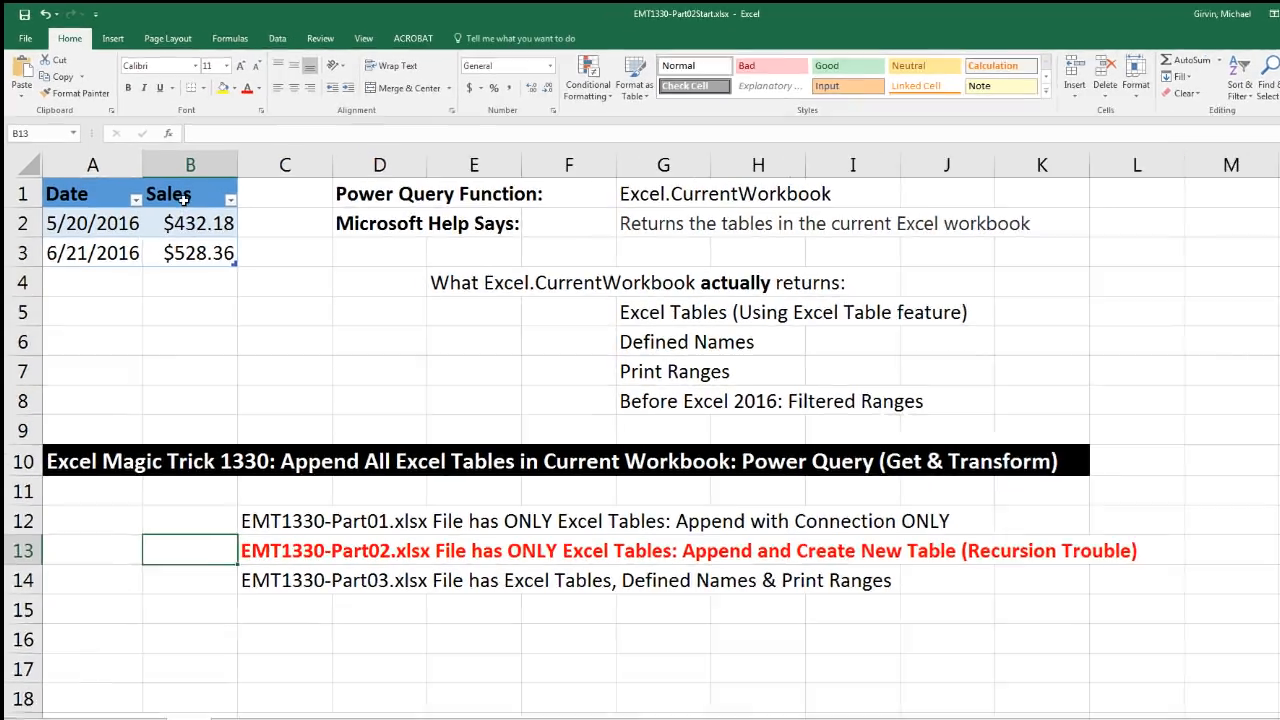
# Switch to EMT1330-Part02Start.xlsx and check the table names on the Bellen, Carlota and Quad sheets
pyautogui.click(176, 190)
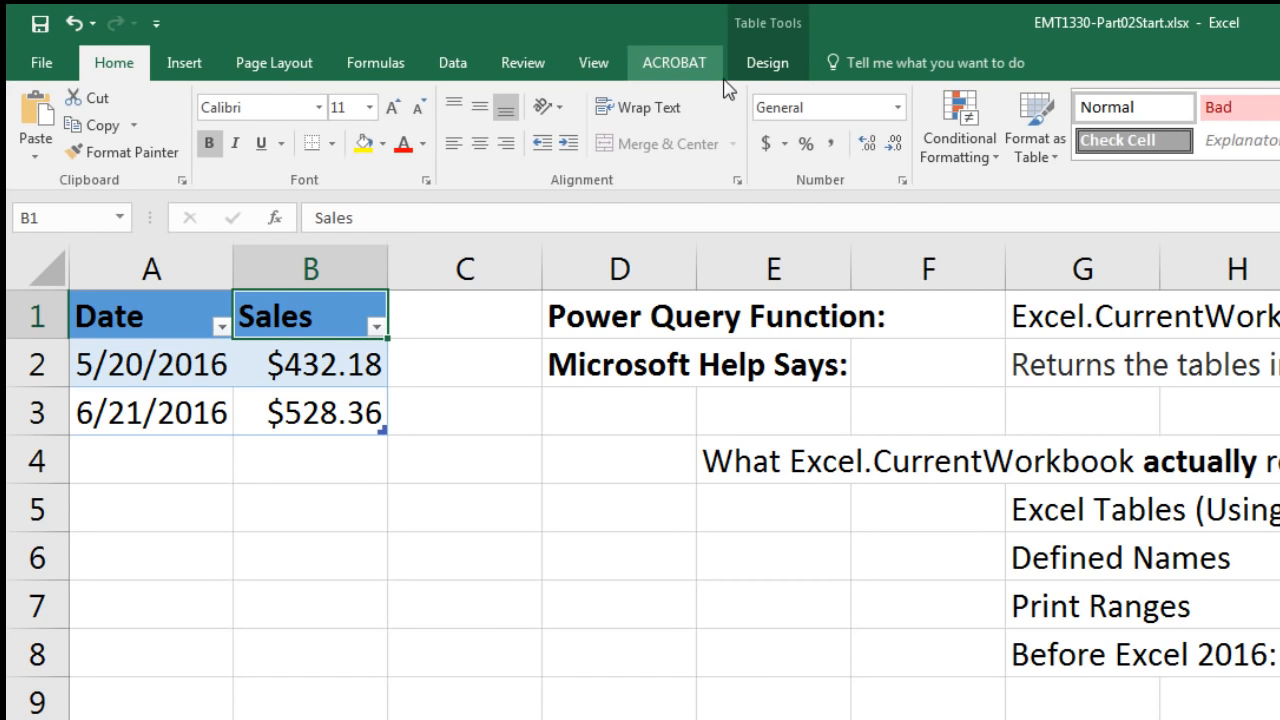
pyautogui.click(768, 63)
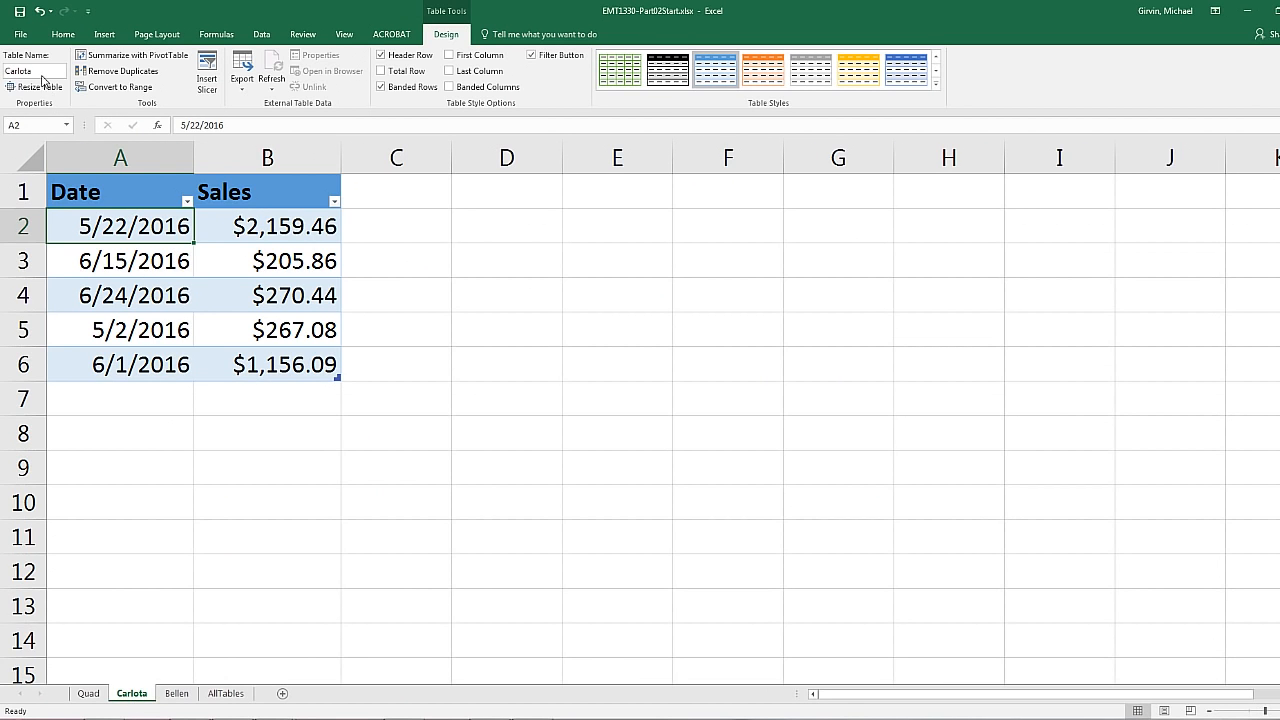
pyautogui.click(87, 694)
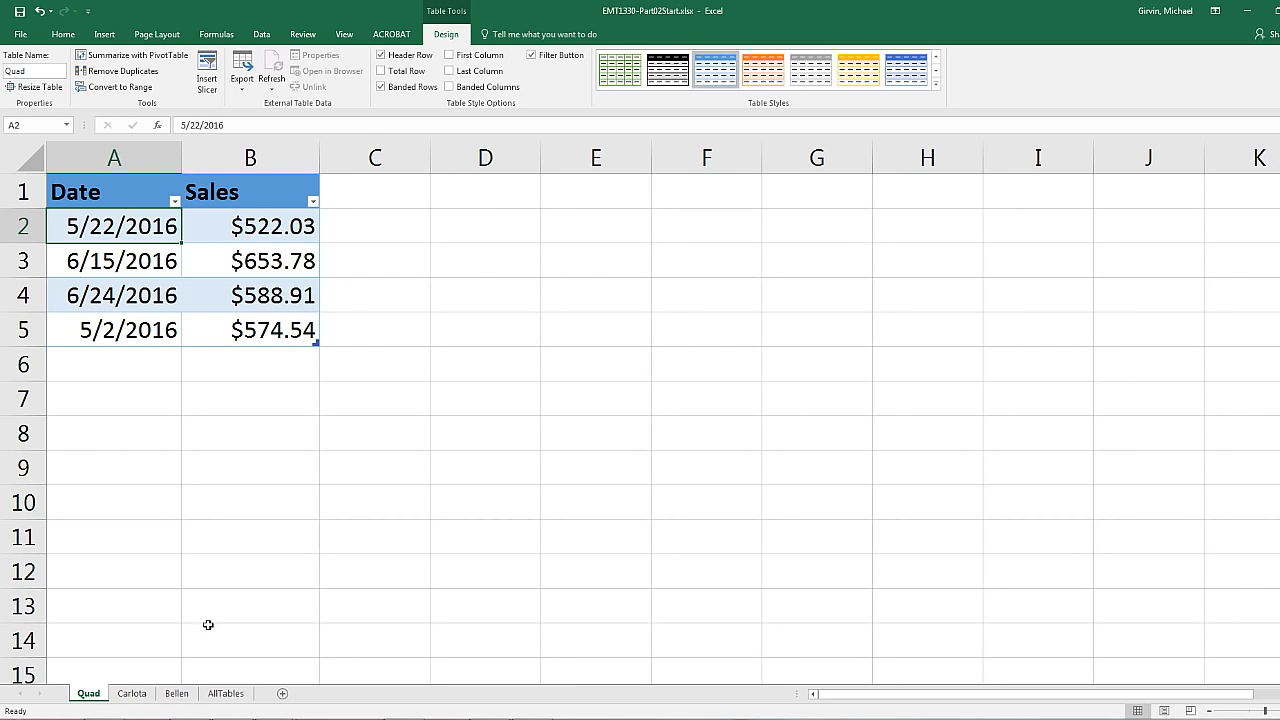
# Create a blank Power Query query starting from the AllTables sheet
pyautogui.click(228, 694)
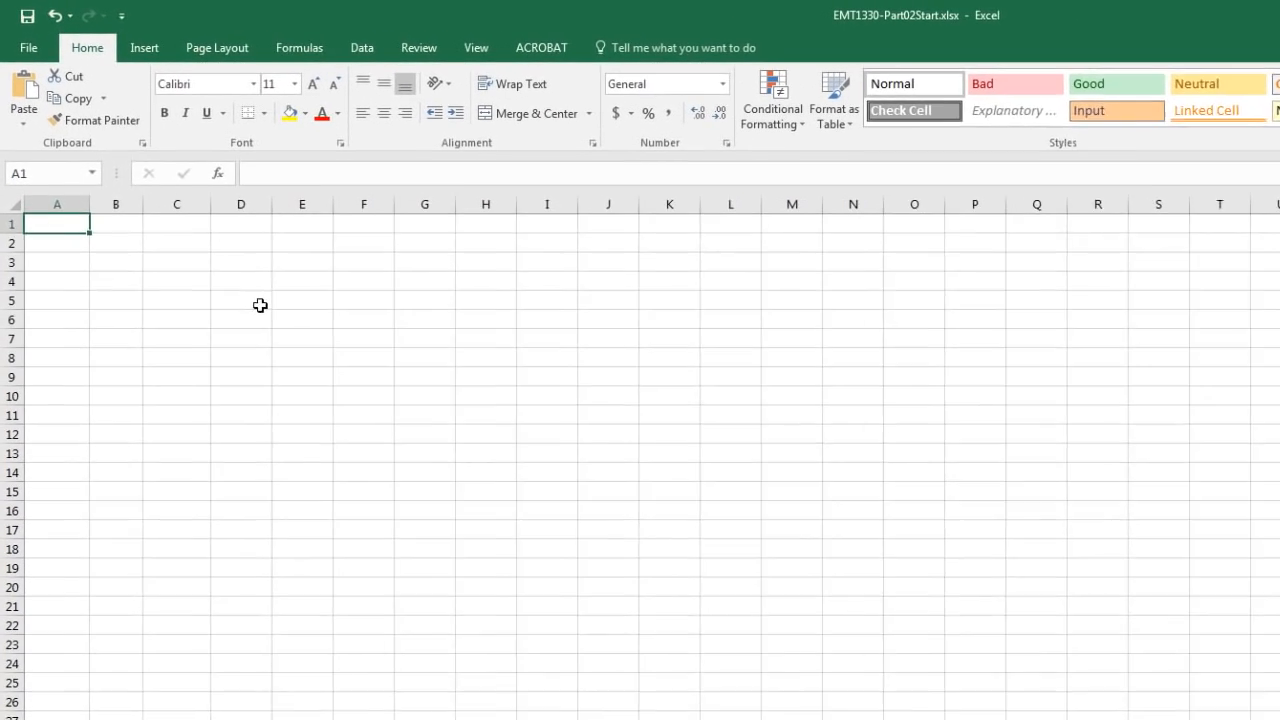
pyautogui.click(378, 52)
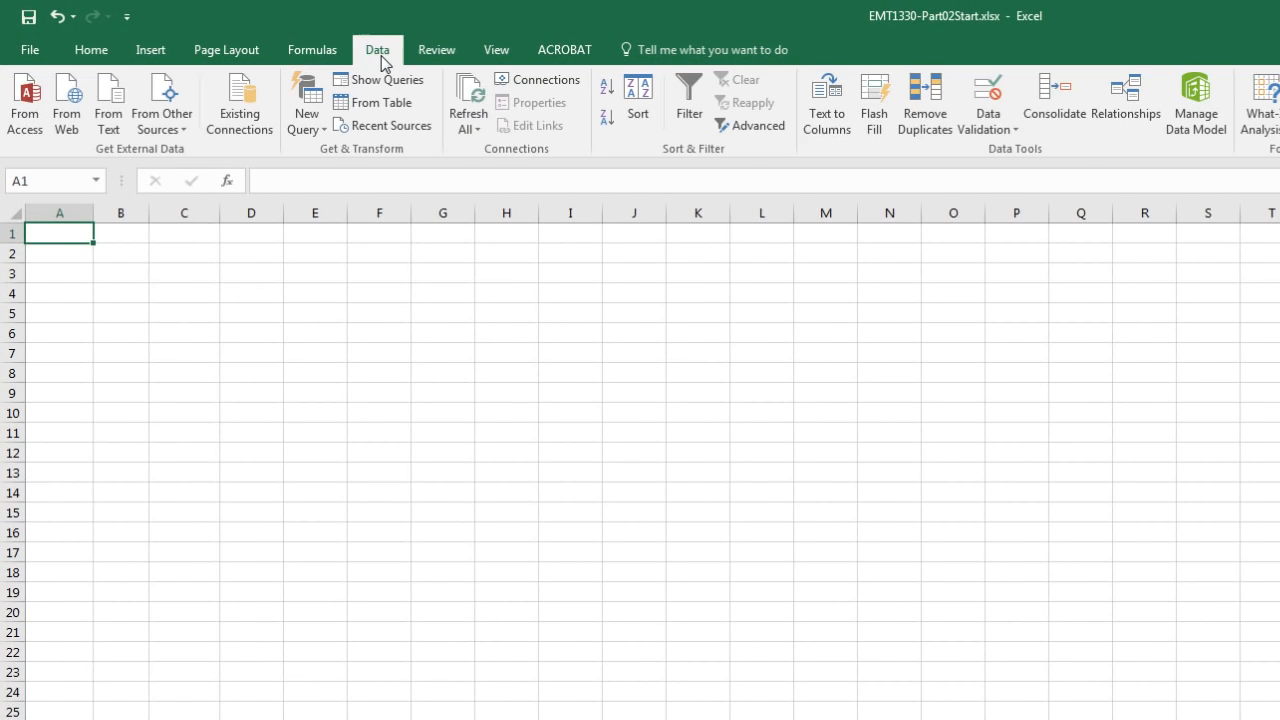
pyautogui.click(323, 124)
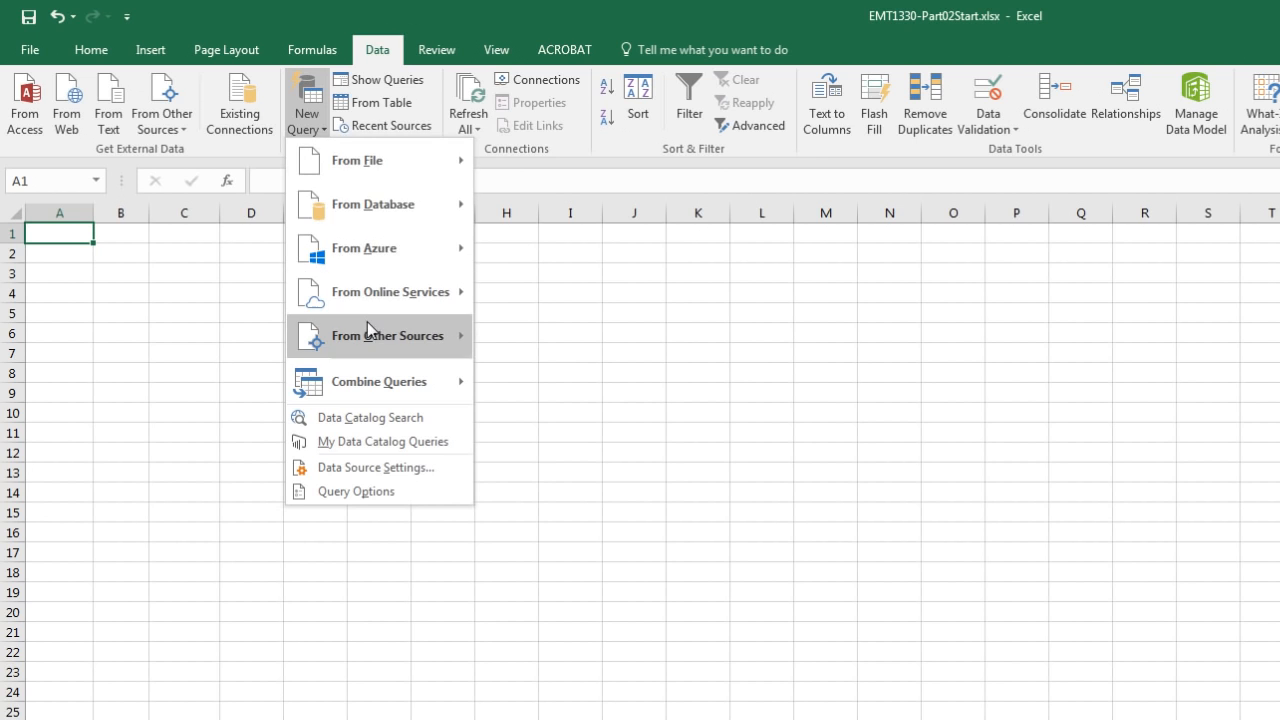
pyautogui.moveTo(369, 327)
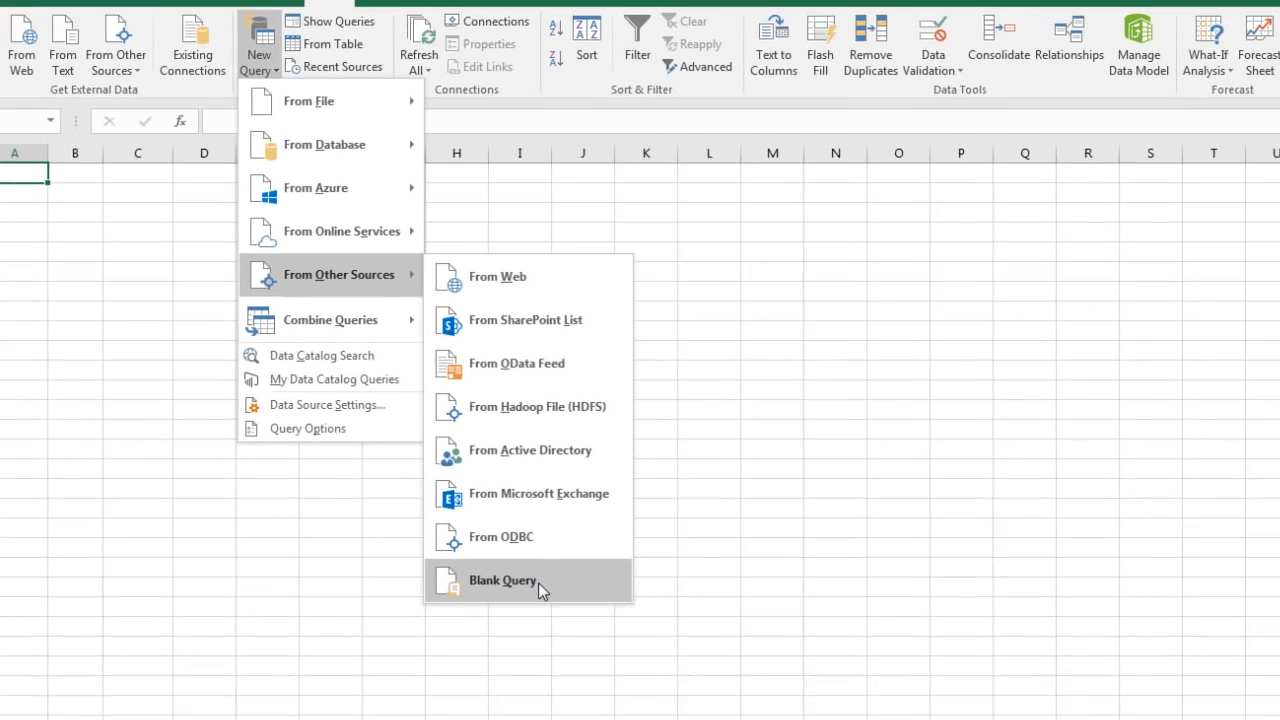
pyautogui.click(580, 647)
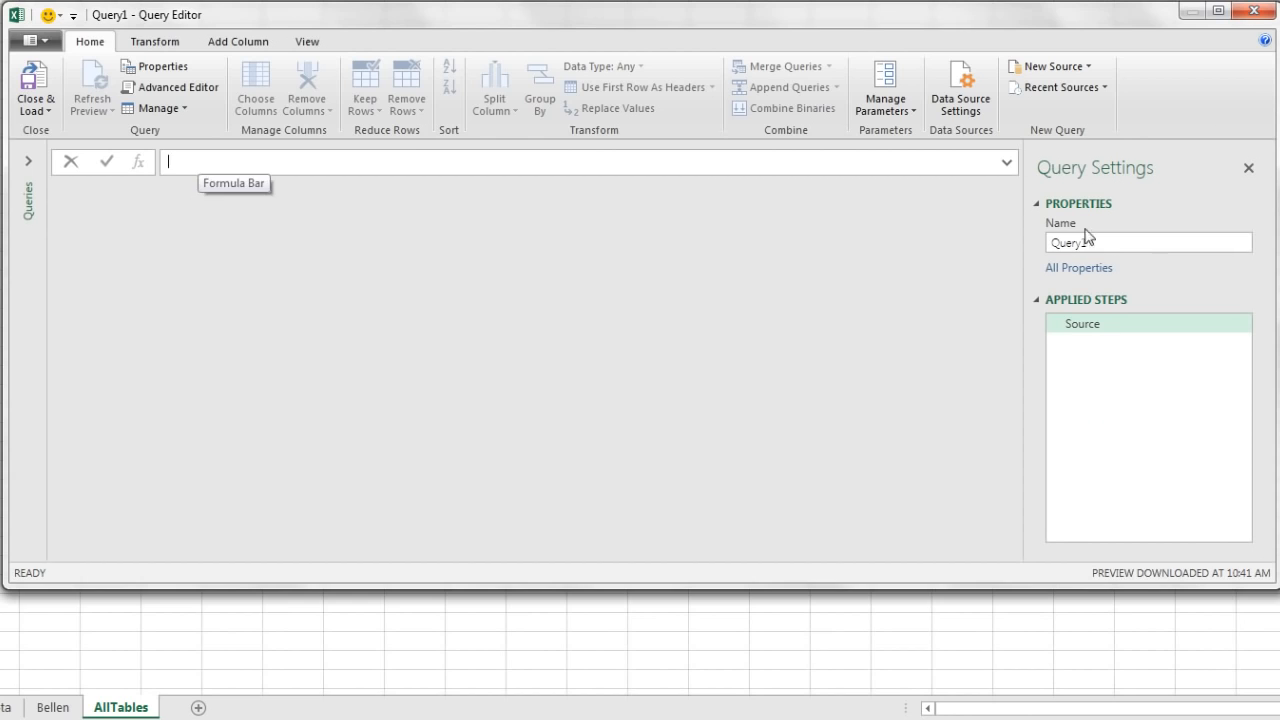
# Name the new query AllTables and copy that name
pyautogui.moveTo(1097, 244); pyautogui.dragTo(1036, 250)
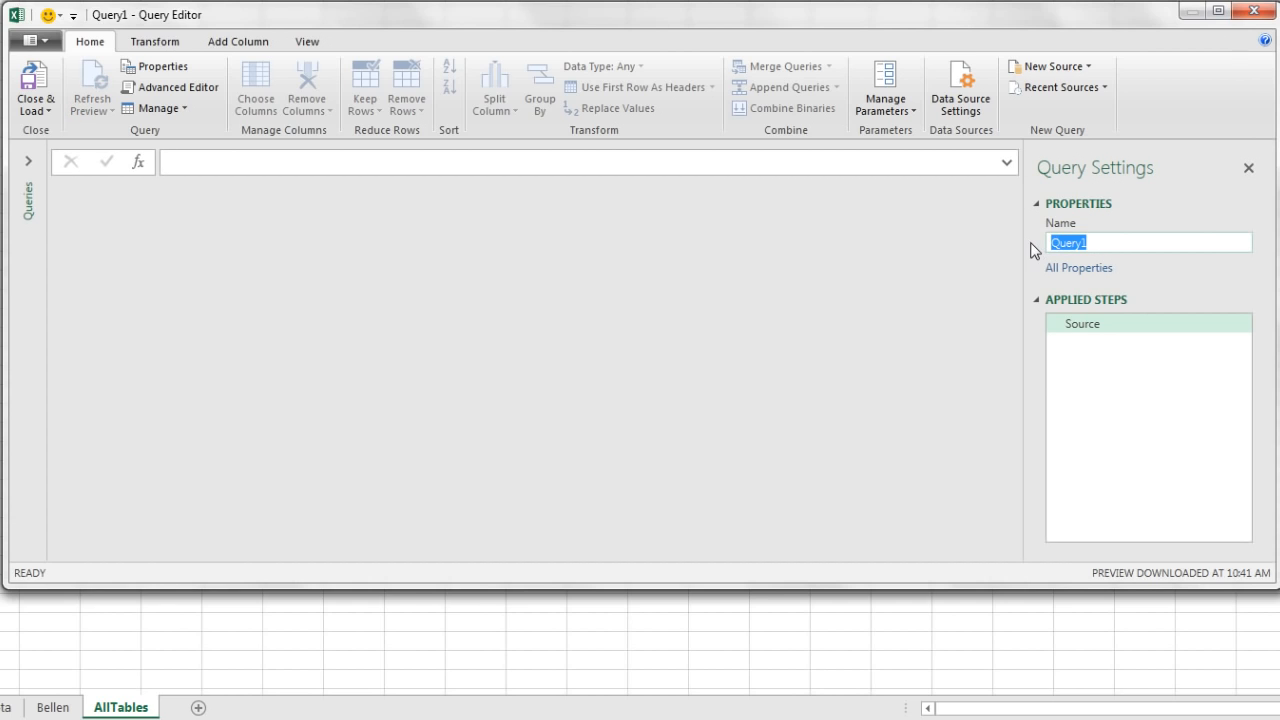
pyautogui.write('AllTables')
pyautogui.moveTo(1092, 243); pyautogui.dragTo(1032, 250)
pyautogui.moveTo(1096, 242); pyautogui.dragTo(1048, 260)
pyautogui.hotkey('ctrl', 'c')
pyautogui.press('Return')
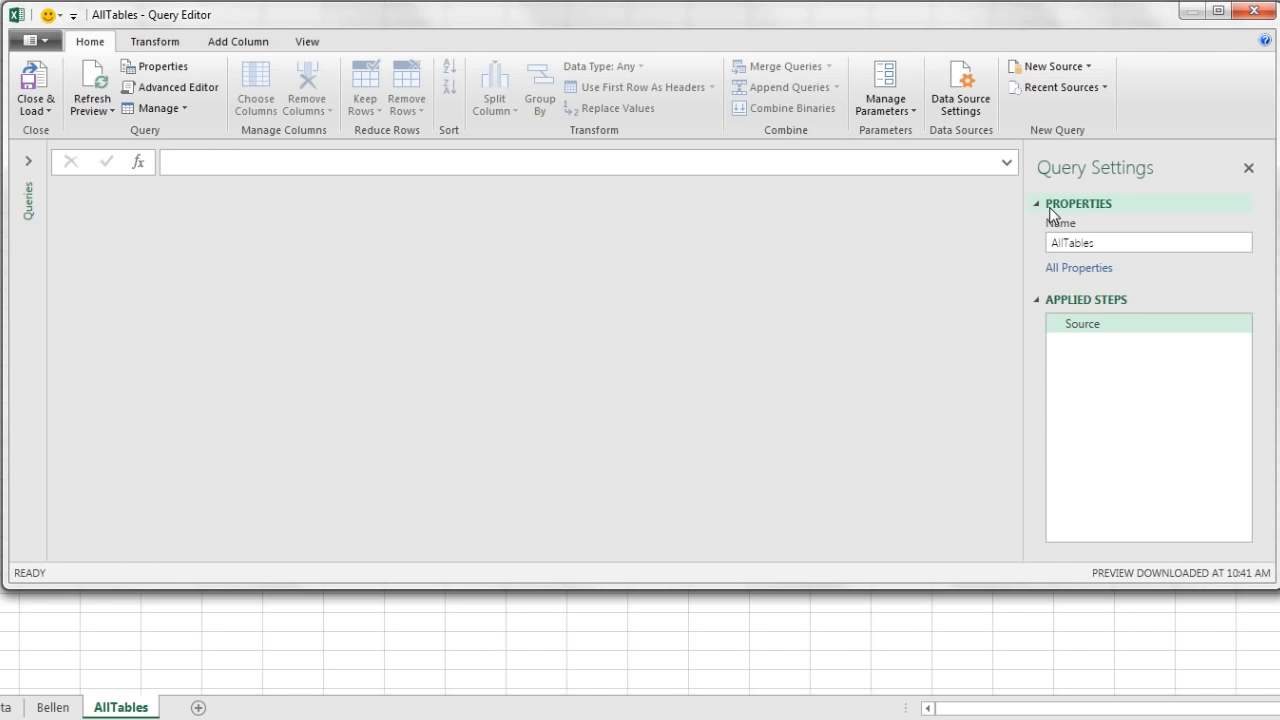
# List the workbook's tables with =Excel.CurrentWorkbook() and expand the Content column into Date and Sales without a column-name prefix
pyautogui.click(348, 166)
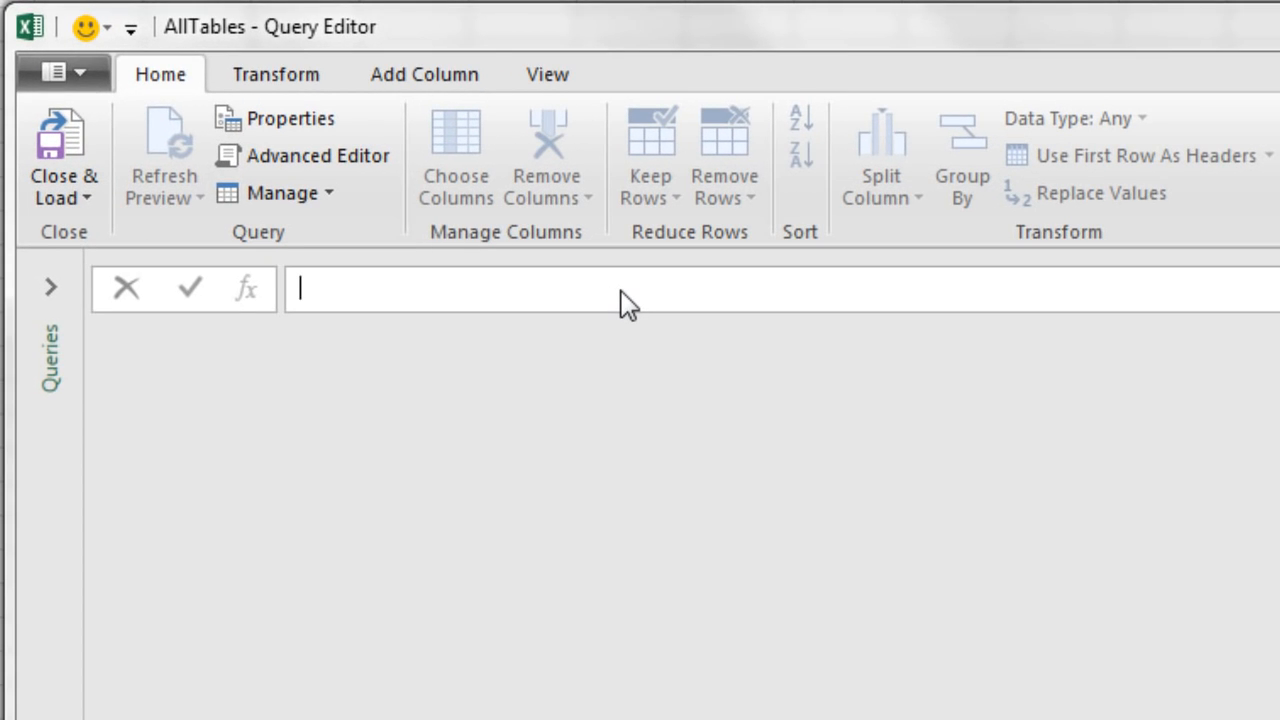
pyautogui.write('Excel.Curren')
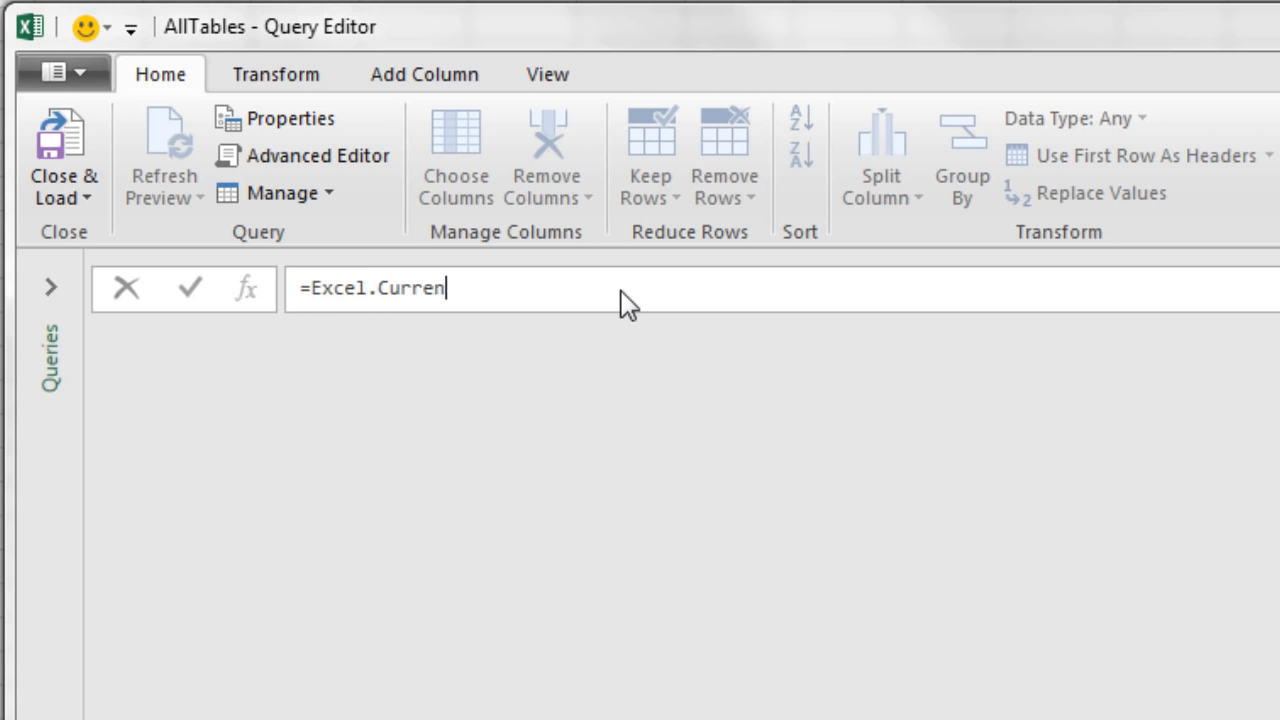
pyautogui.write('tWorkbook()')
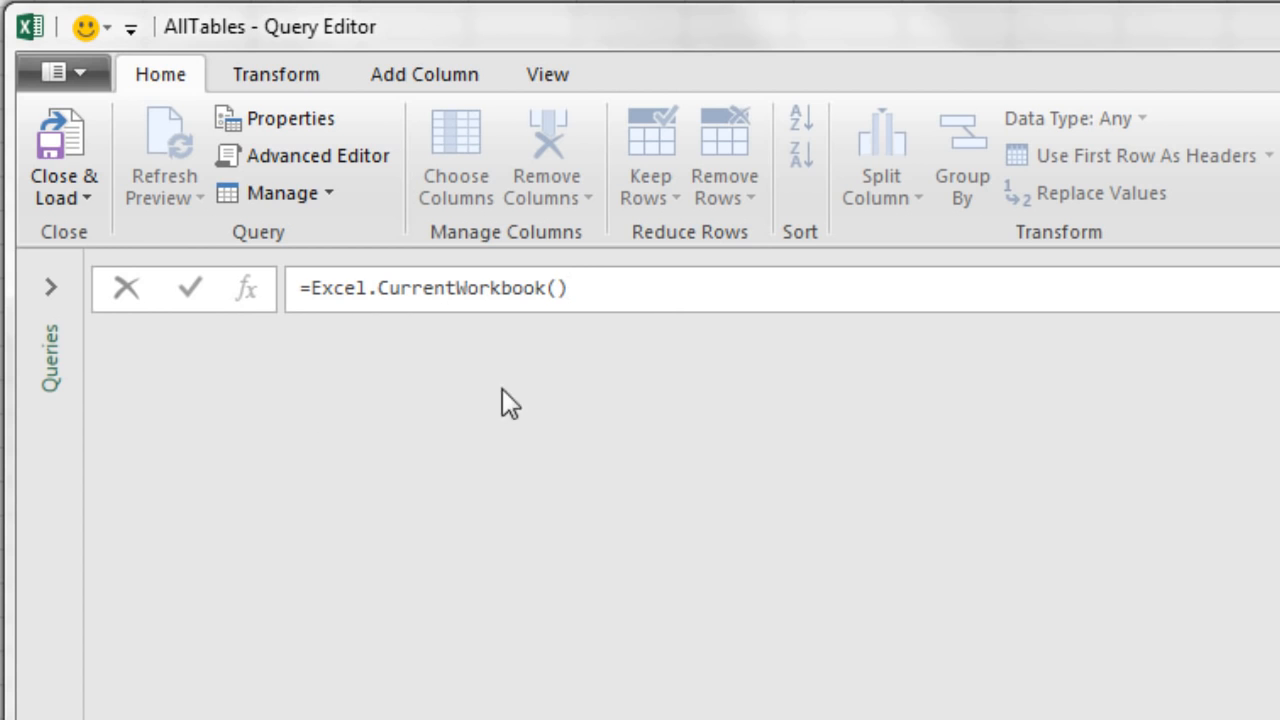
pyautogui.press('Return')
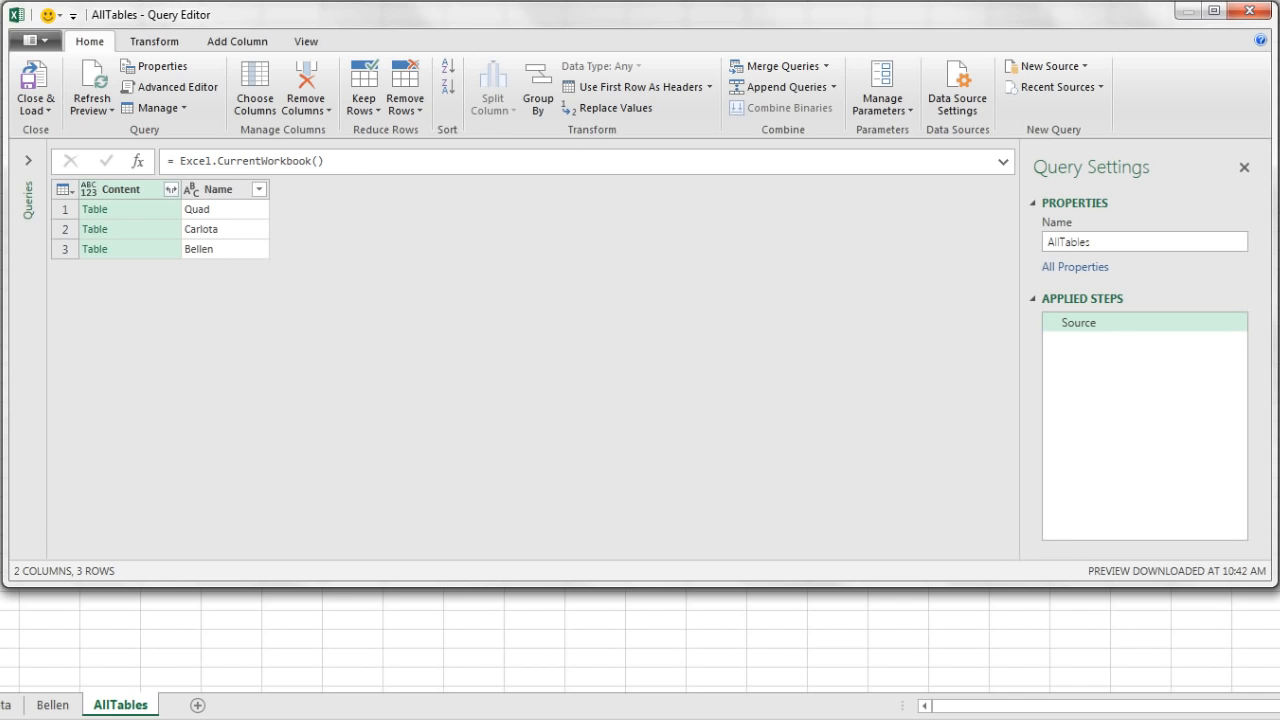
pyautogui.click(171, 190)
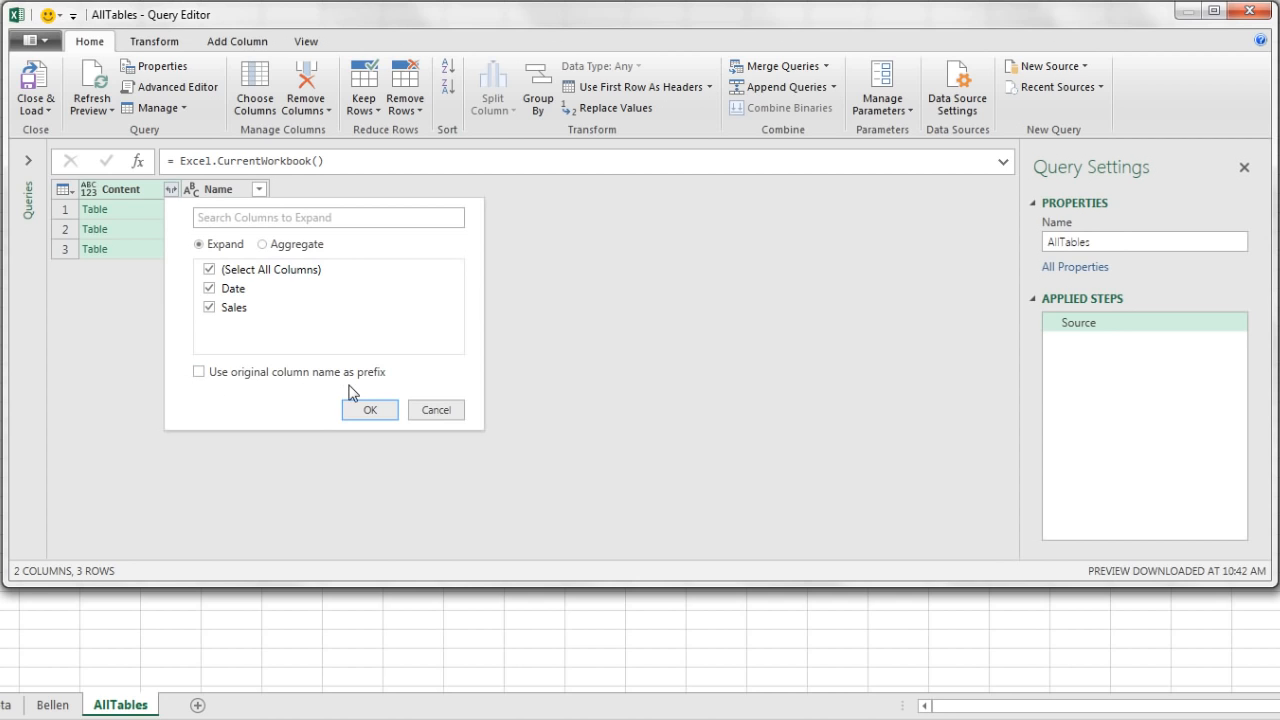
pyautogui.click(369, 411)
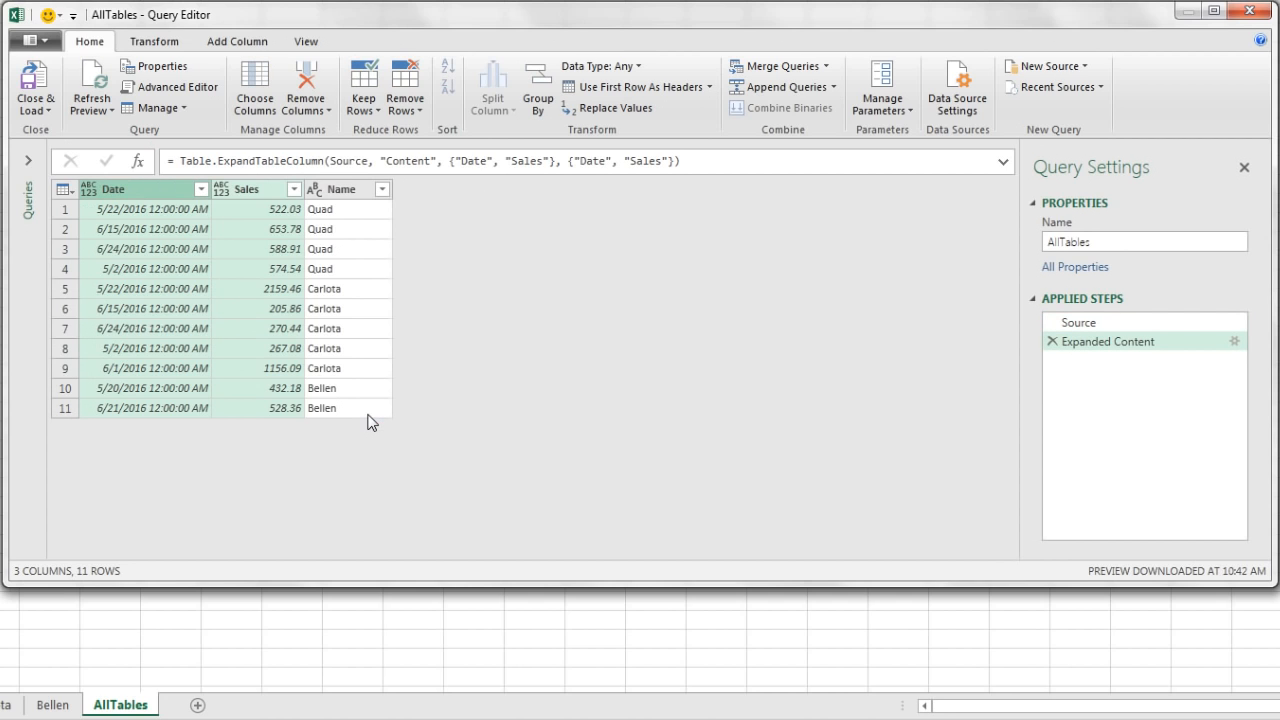
# Set the Date column's data type to Date and the Sales column's to Decimal Number
pyautogui.click(141, 190)
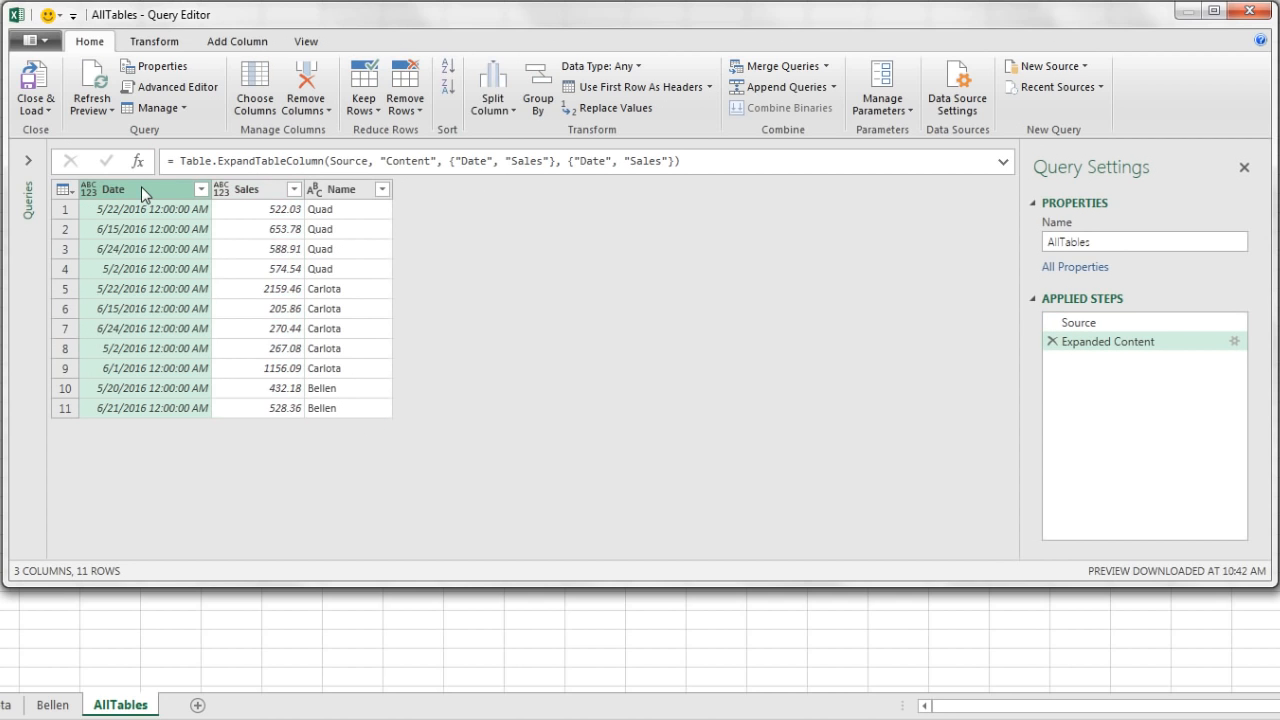
pyautogui.click(641, 68)
pyautogui.click(624, 176)
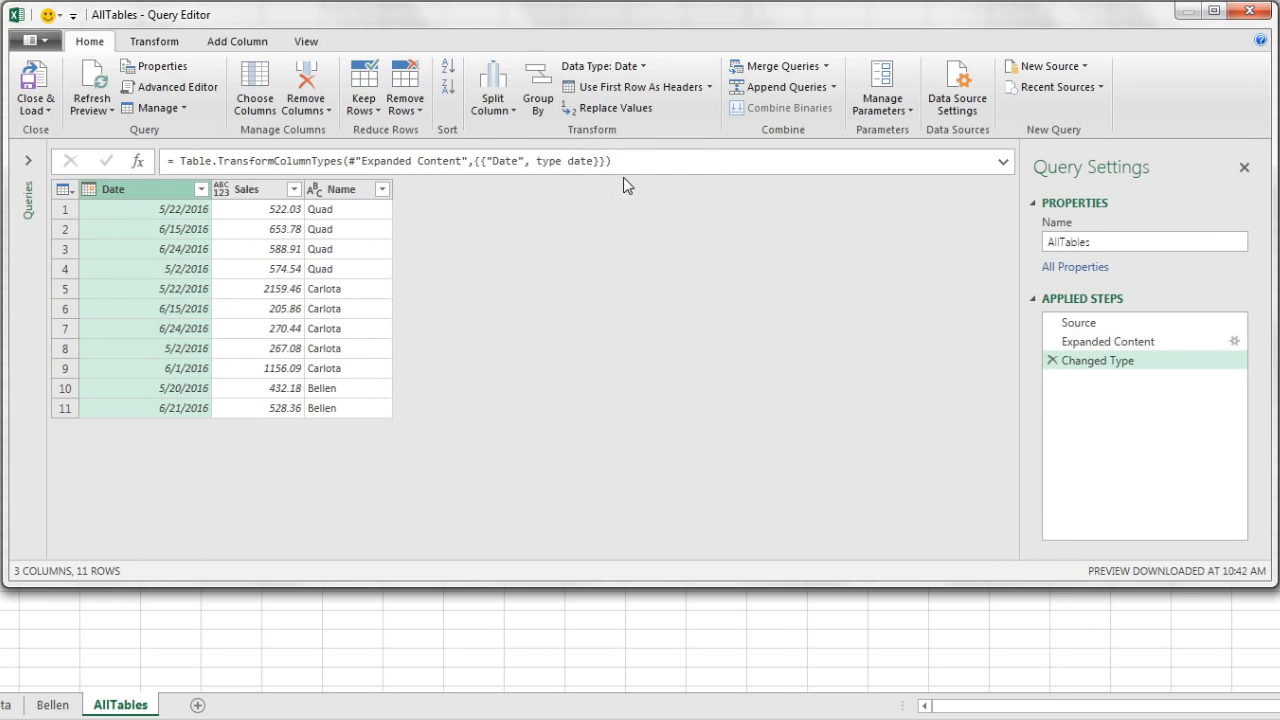
pyautogui.click(245, 203)
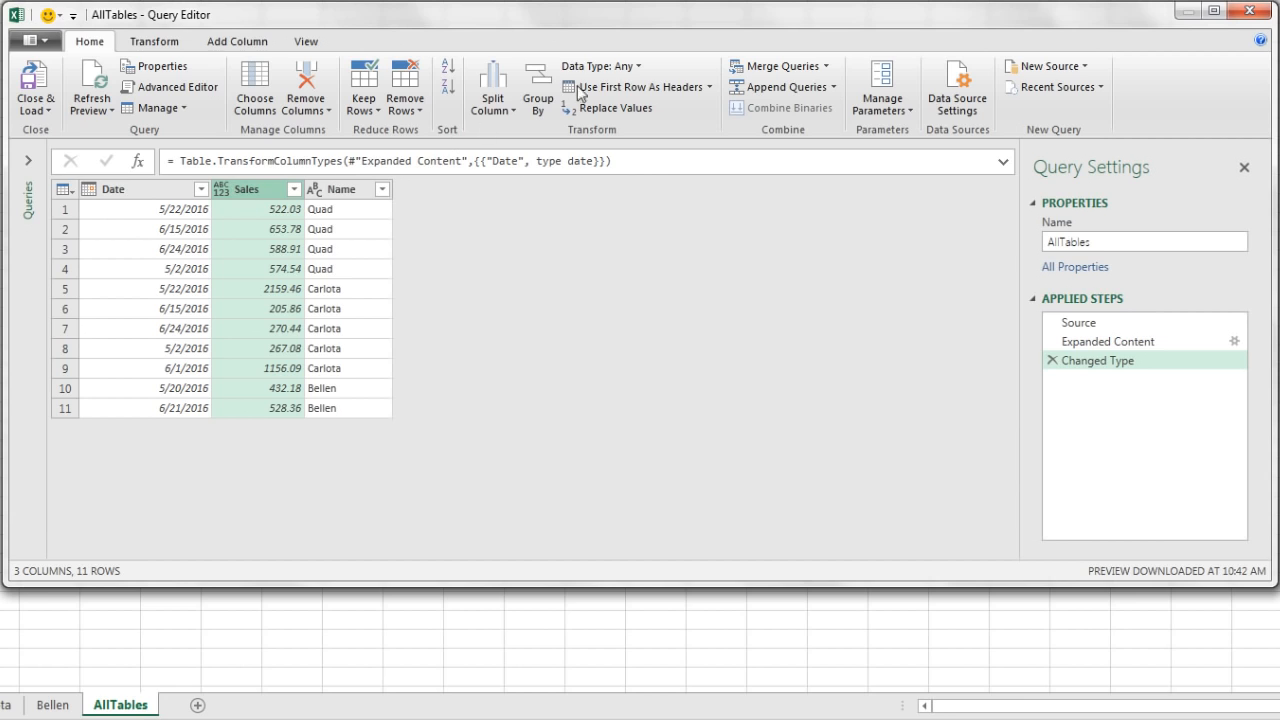
pyautogui.click(641, 66)
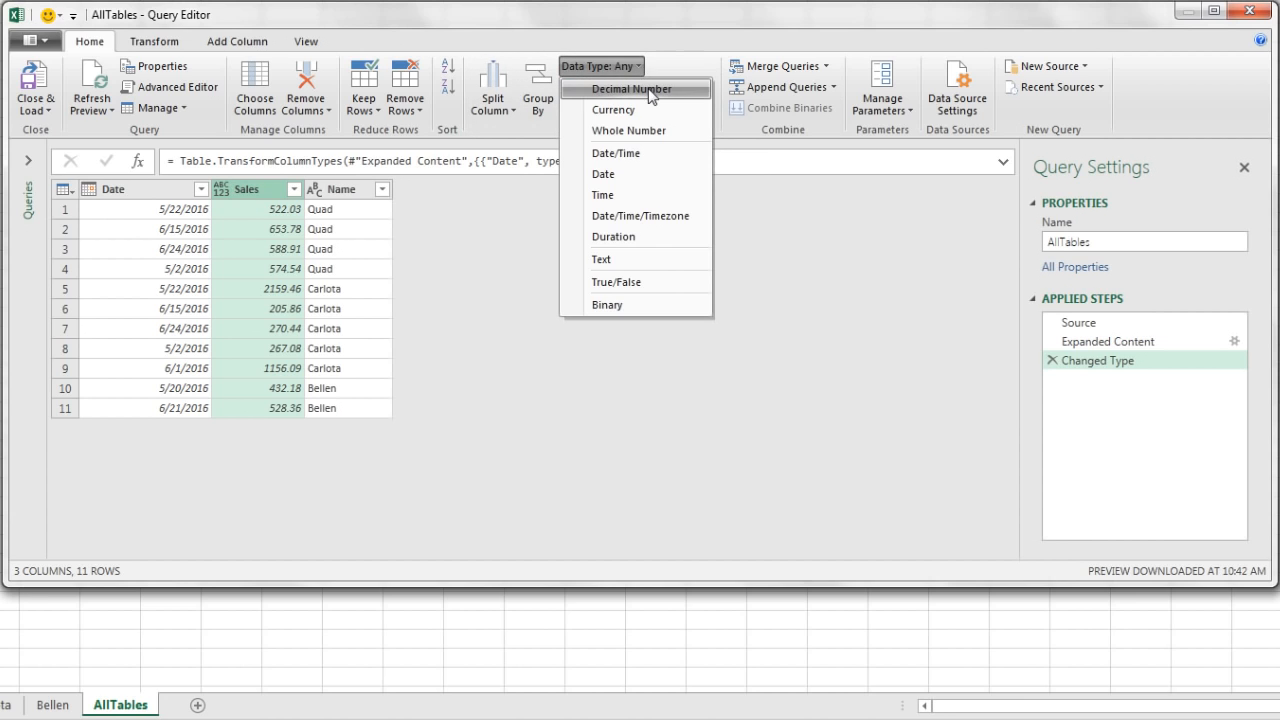
pyautogui.click(648, 88)
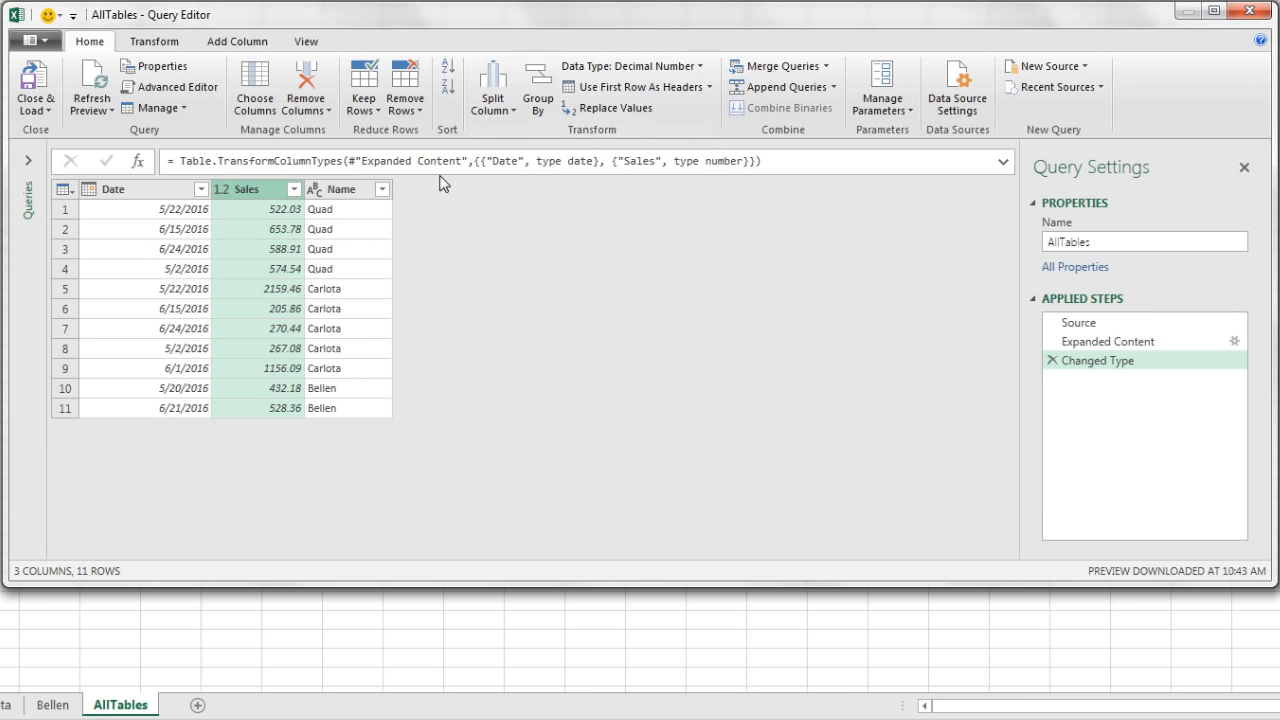
# Load the query as a table to the existing worksheet at cell $A$1
pyautogui.click(50, 107)
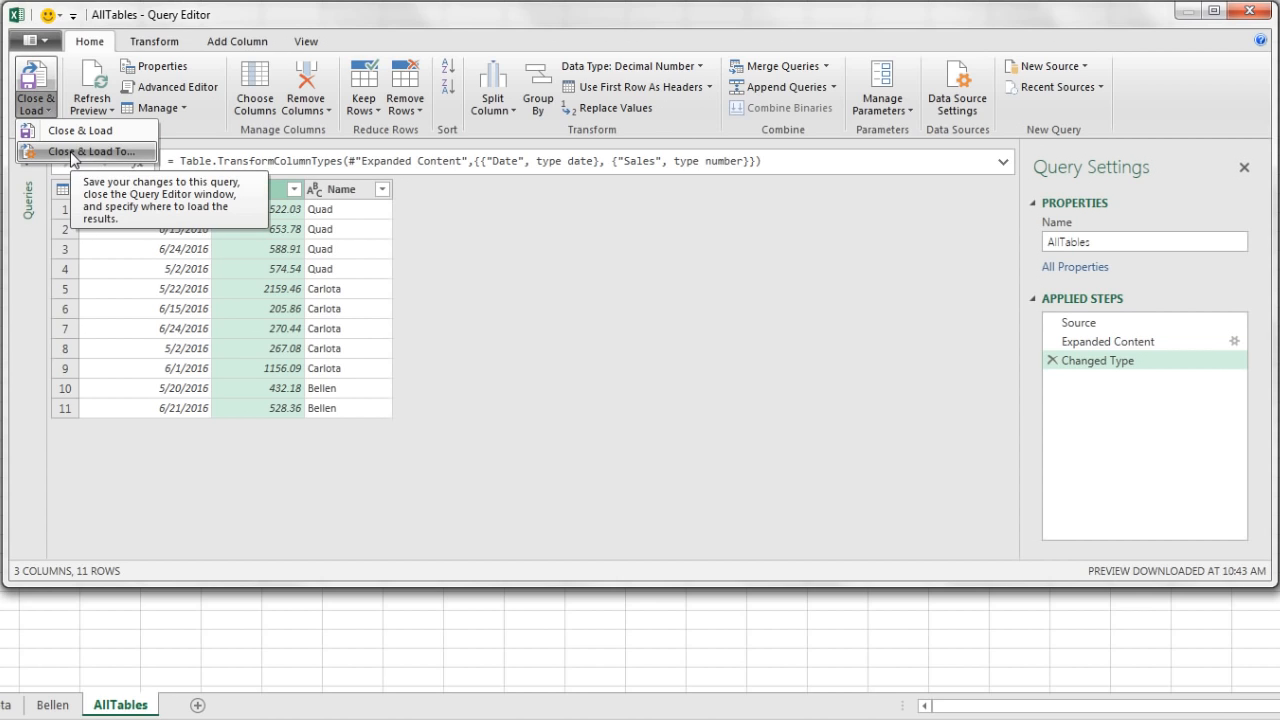
pyautogui.click(72, 152)
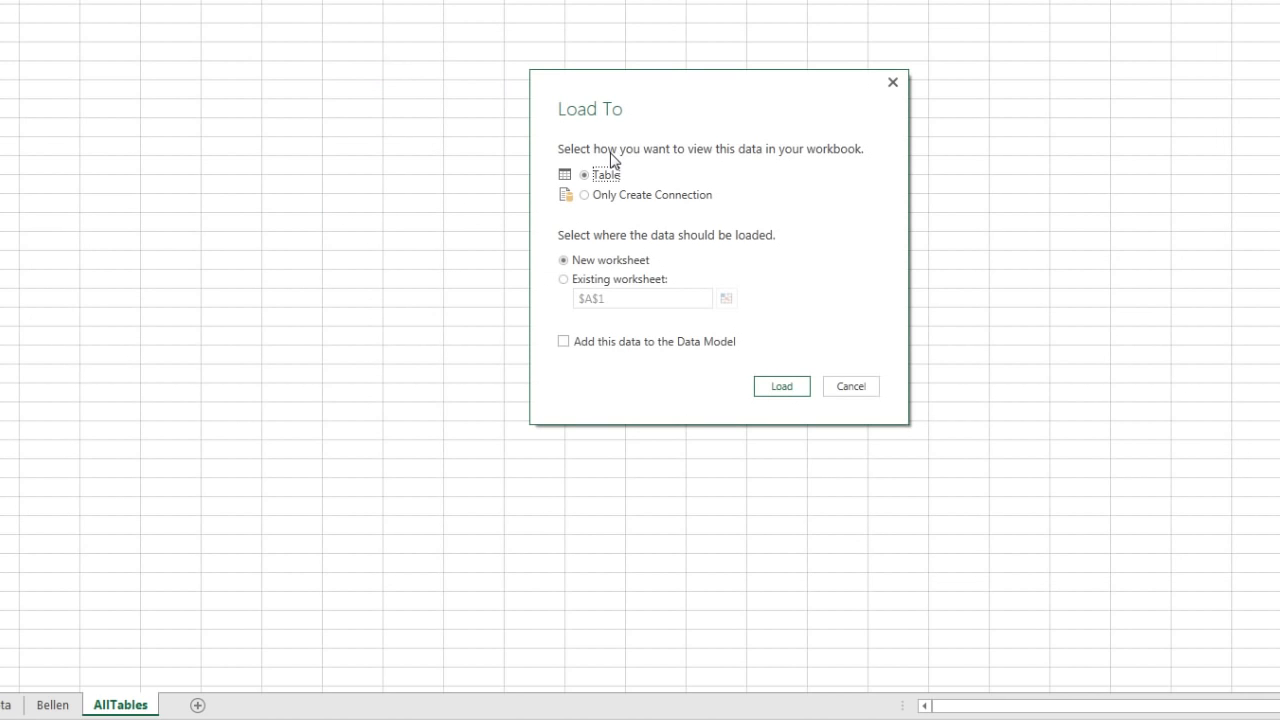
pyautogui.click(563, 279)
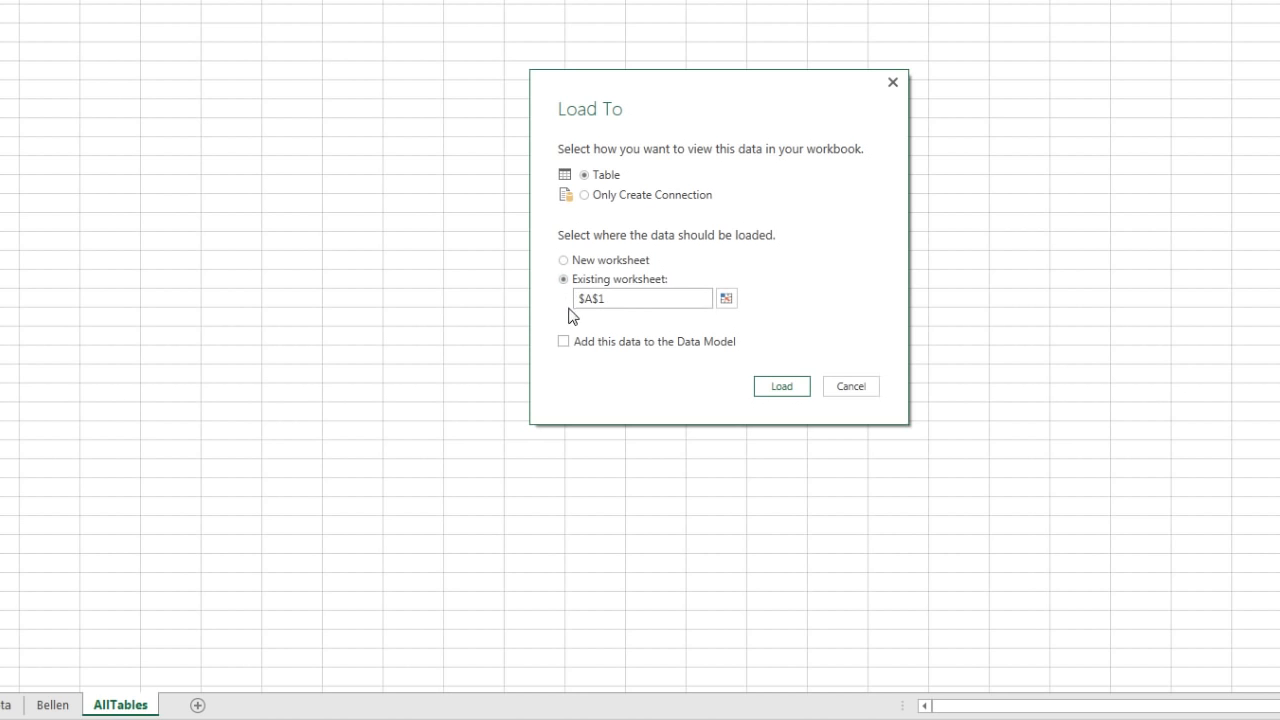
pyautogui.click(781, 386)
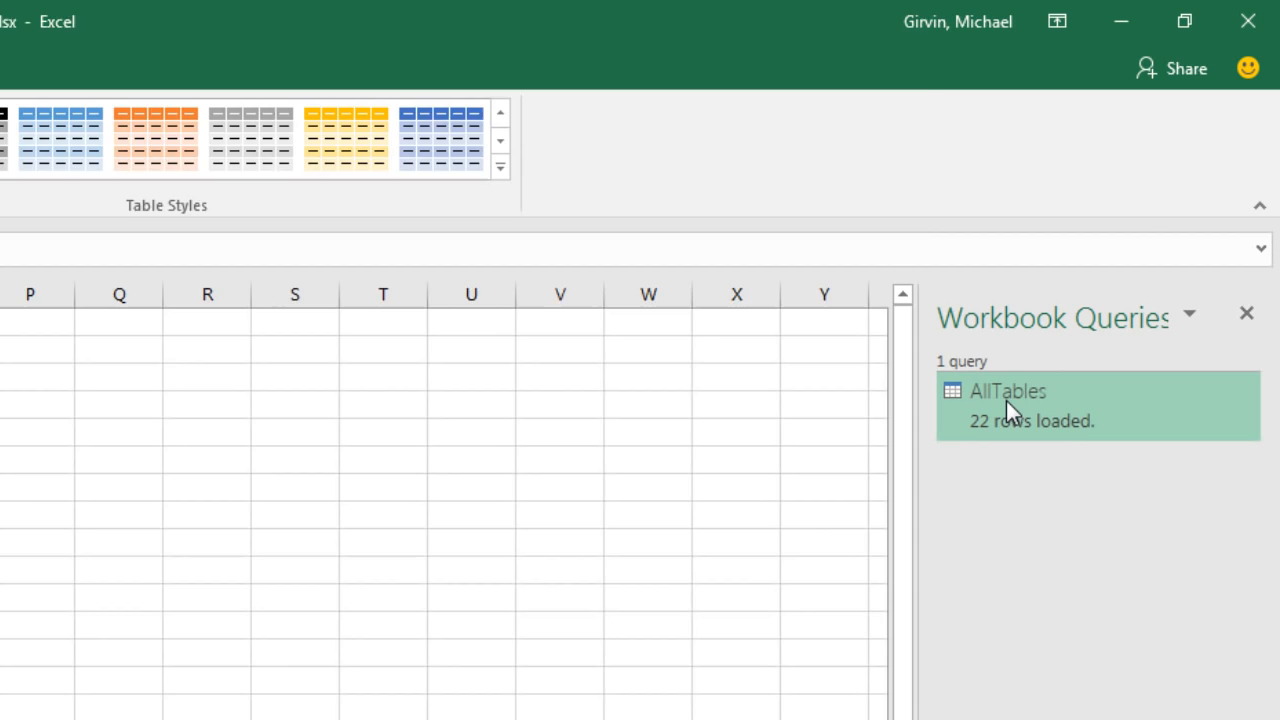
# Edit the AllTables query to keep only rows whose Name does not equal AllTables, and load the result back to the sheet
pyautogui.rightClick(1062, 319)
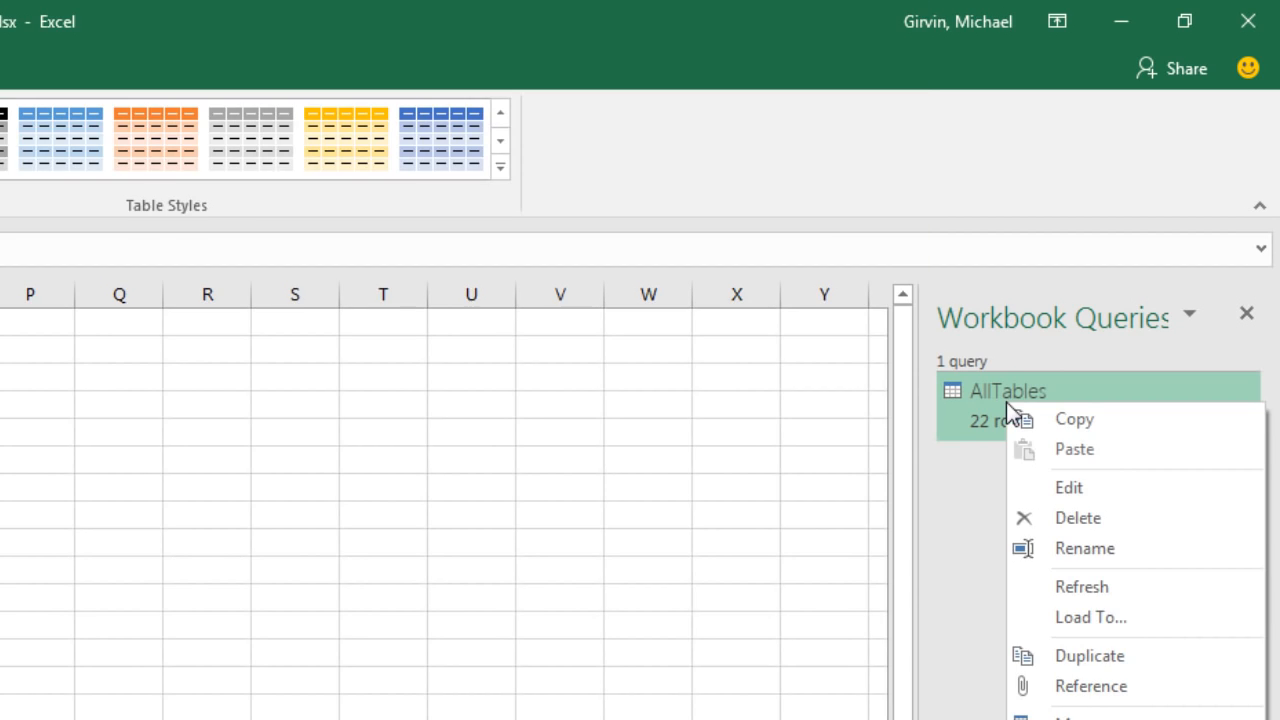
pyautogui.click(1068, 490)
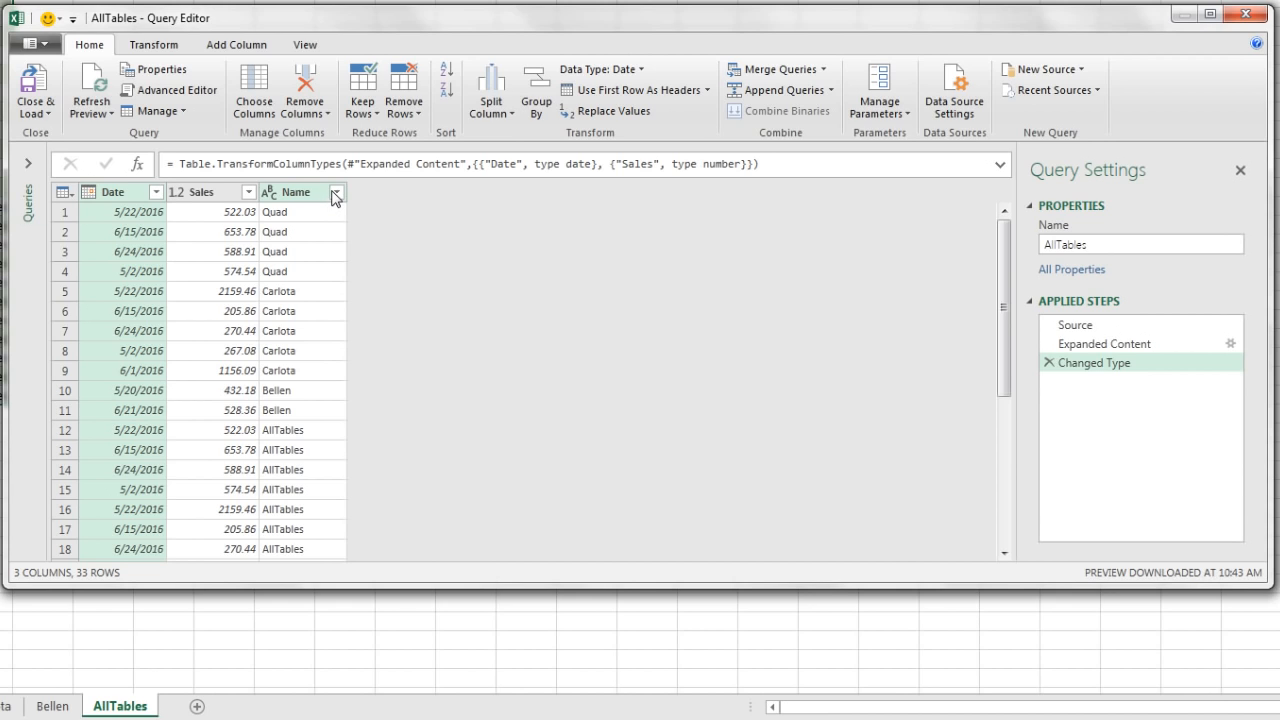
pyautogui.click(336, 192)
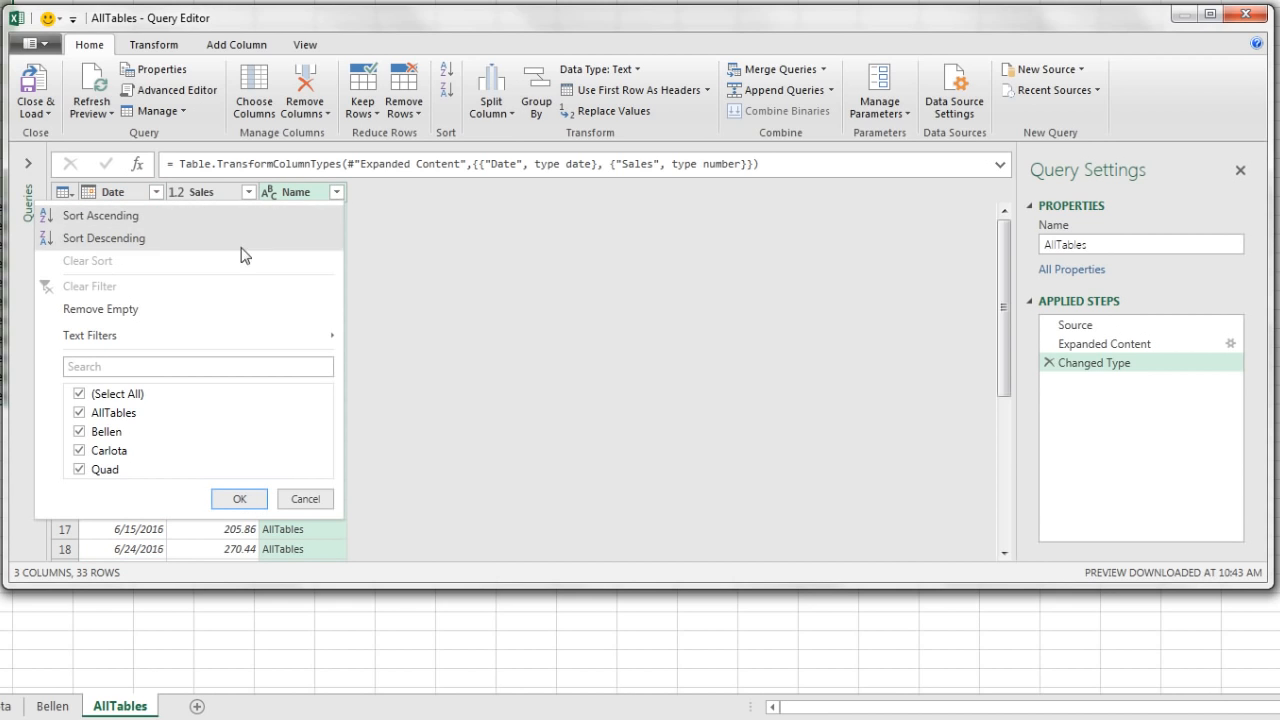
pyautogui.moveTo(222, 337)
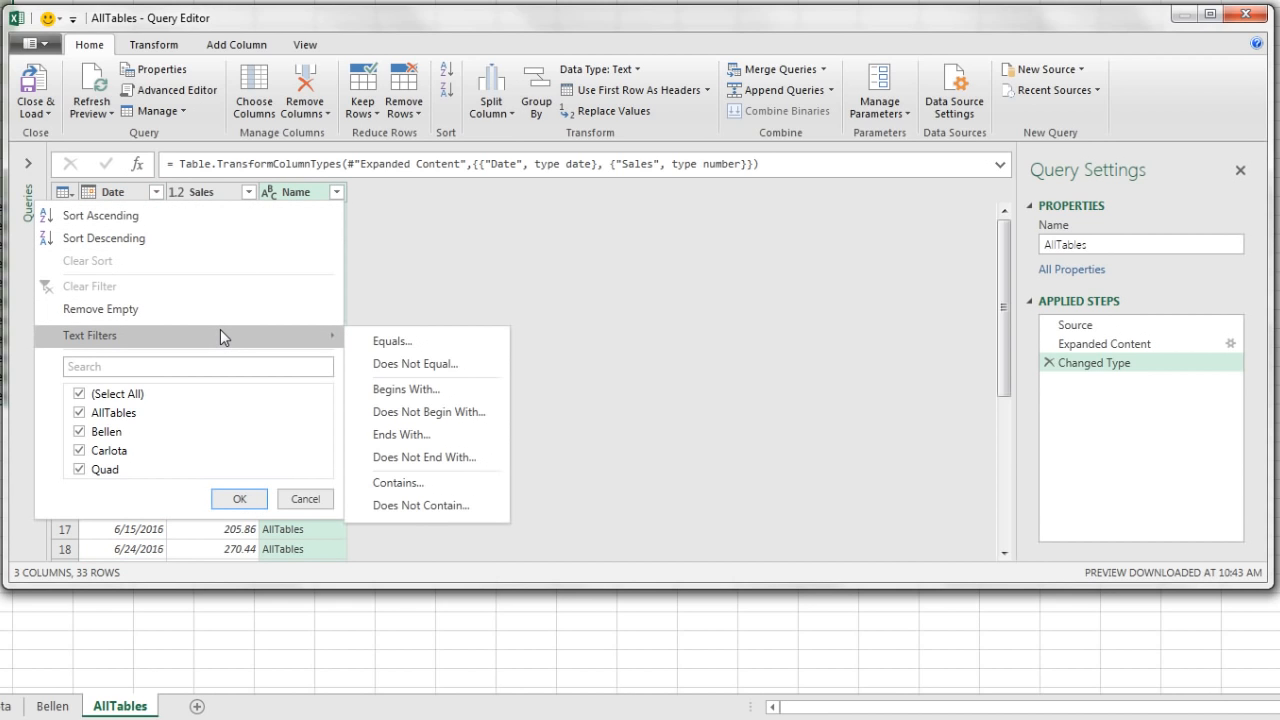
pyautogui.click(419, 368)
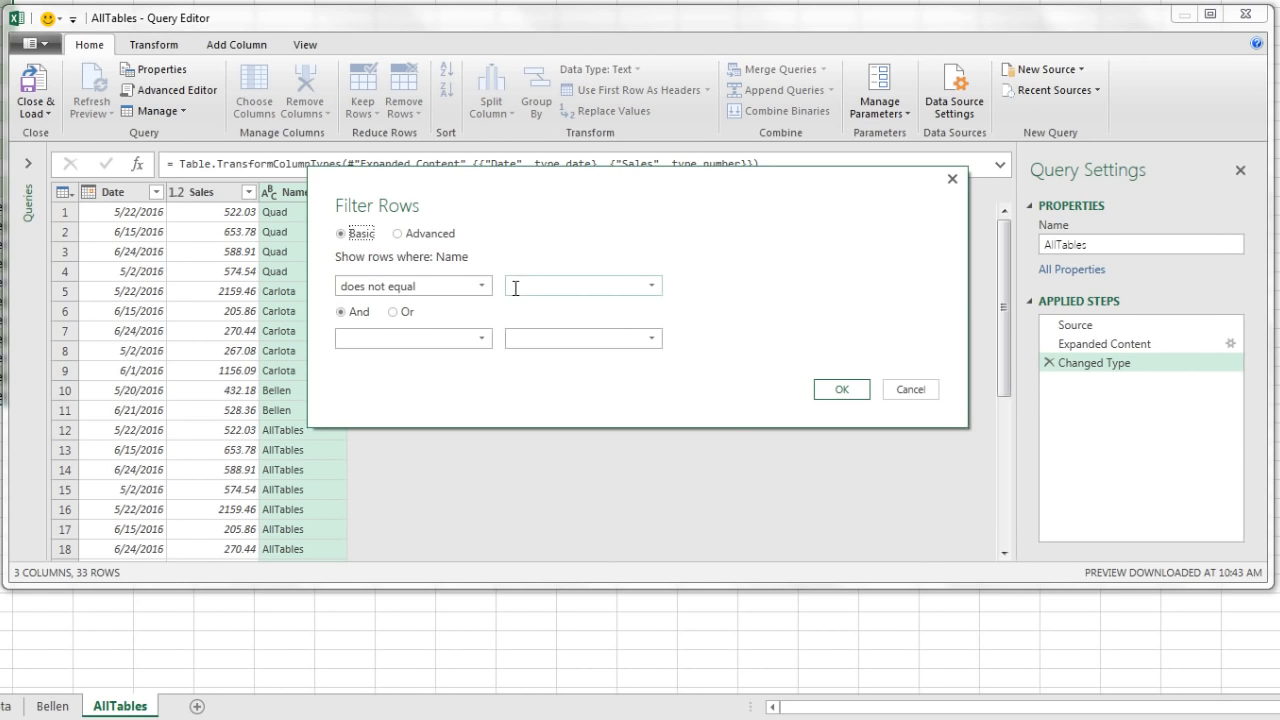
pyautogui.write('AllTables')
pyautogui.click(836, 392)
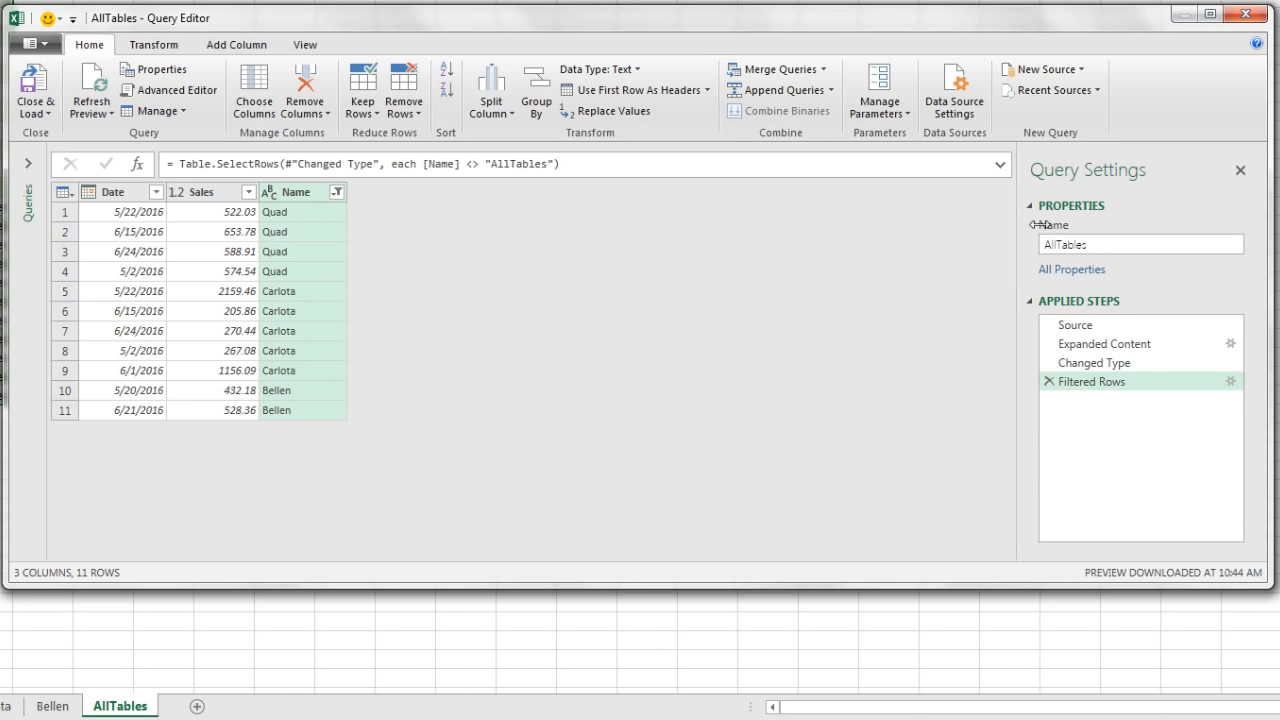
pyautogui.click(38, 86)
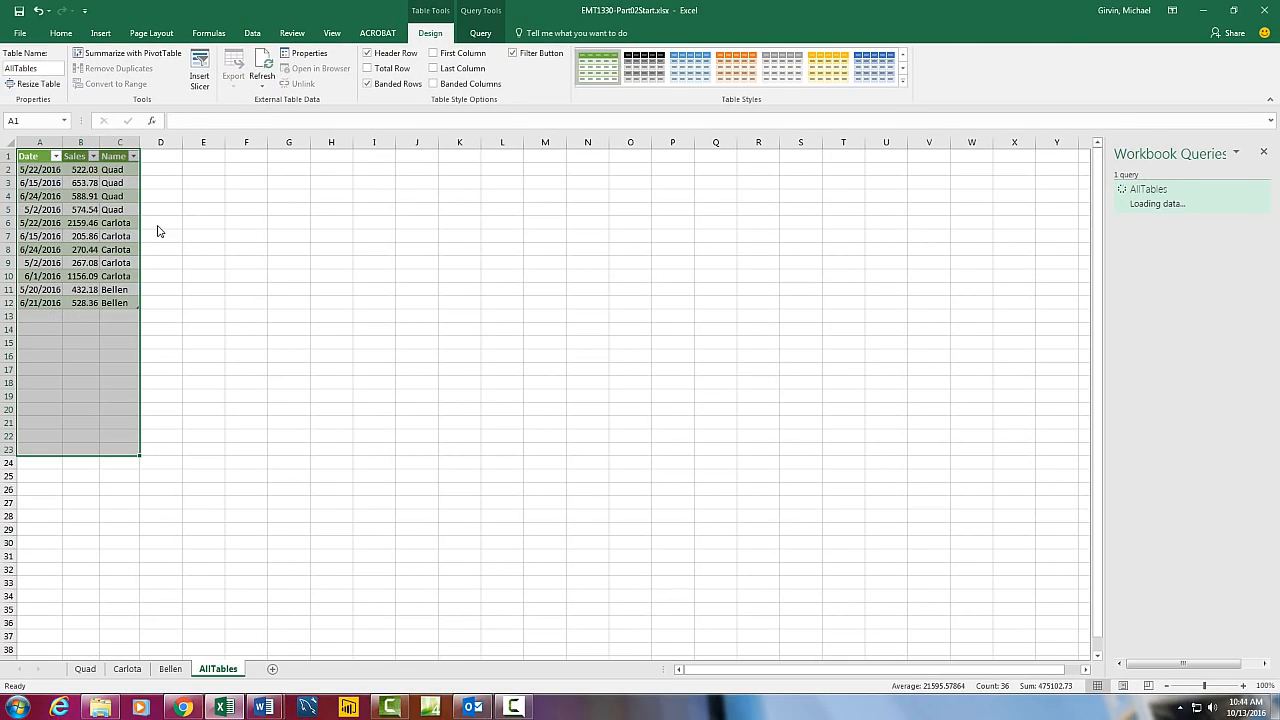
pyautogui.click(210, 233)
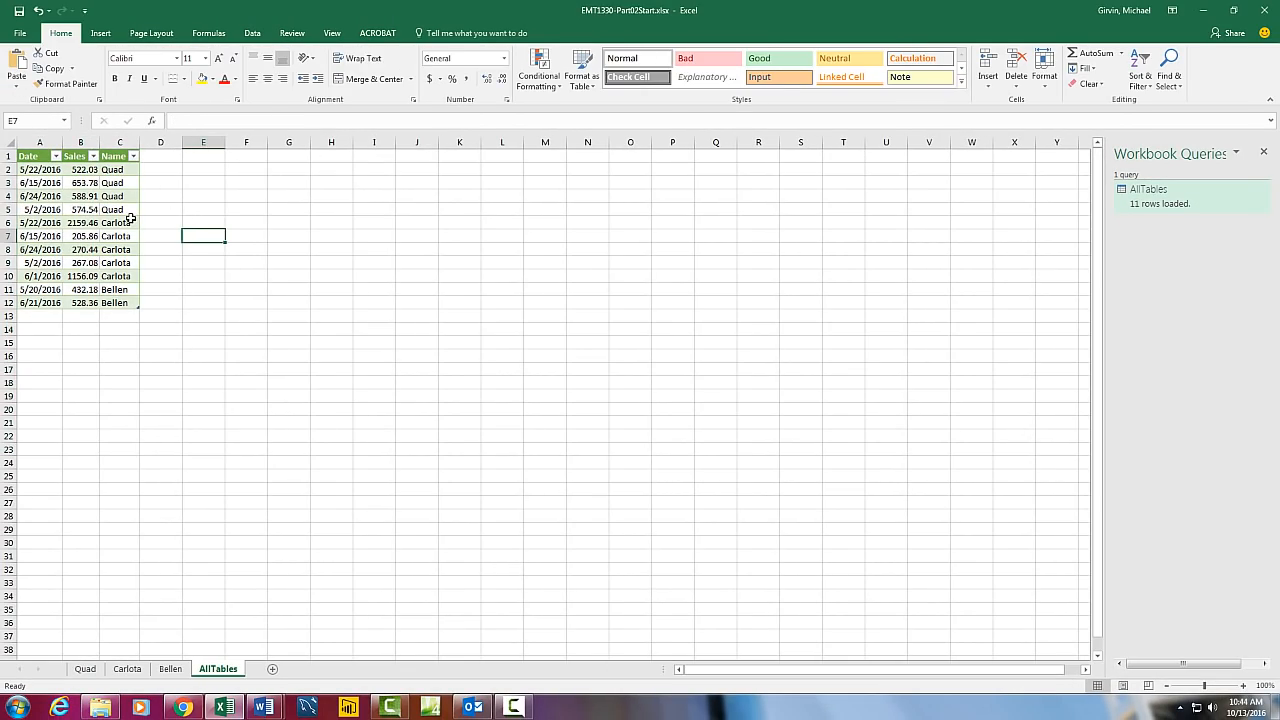
# Create a PivotTable from the AllTables table on the existing worksheet at cell G1
pyautogui.click(118, 210)
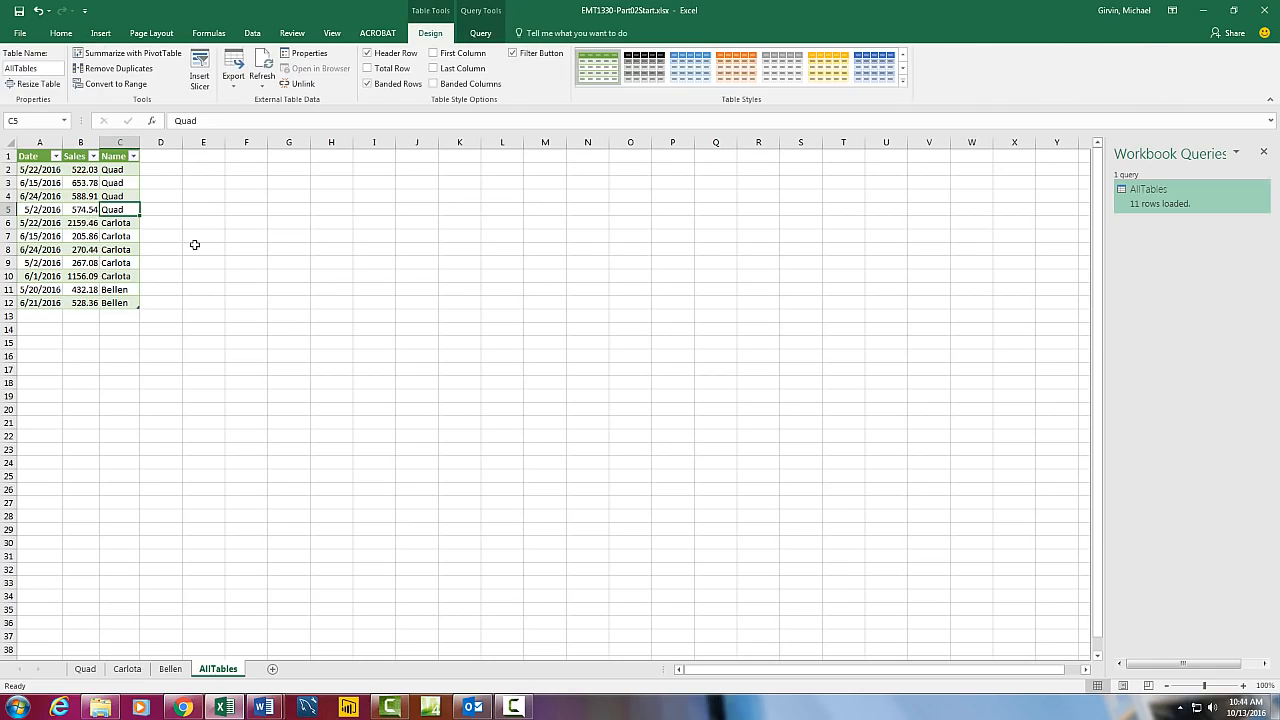
pyautogui.press('alt')
pyautogui.press('n')
pyautogui.press('v')
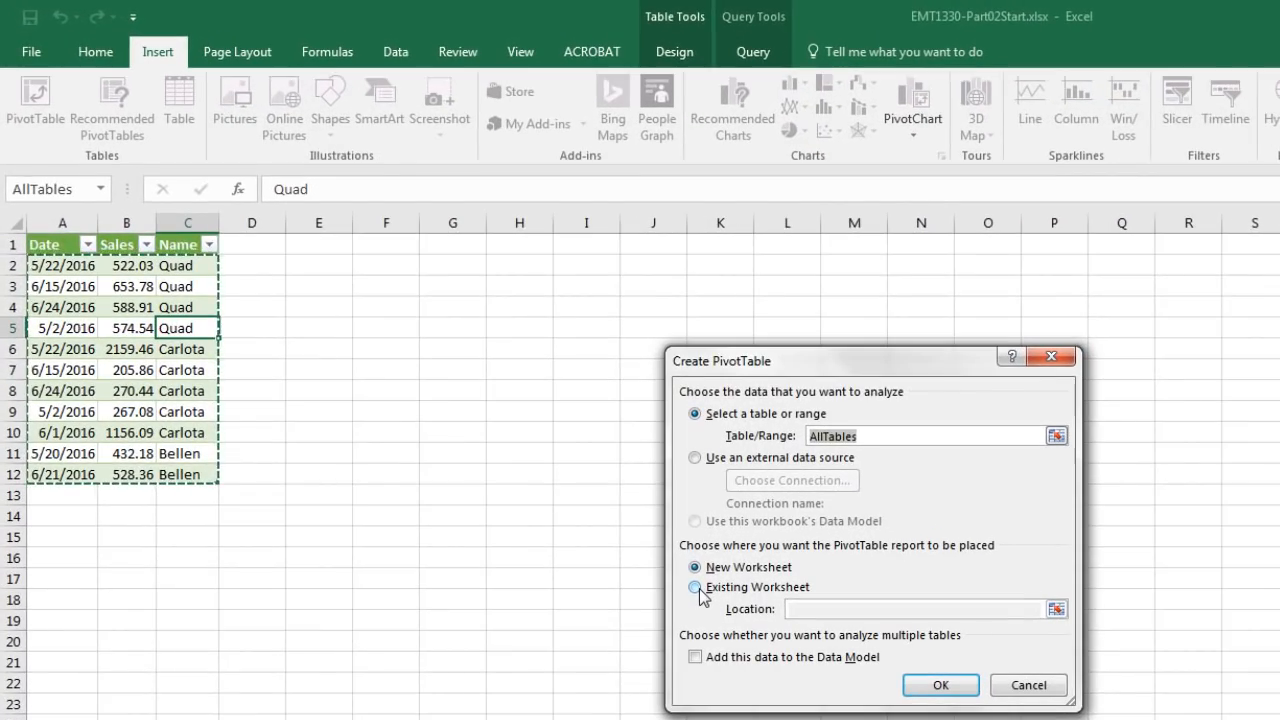
pyautogui.click(469, 396)
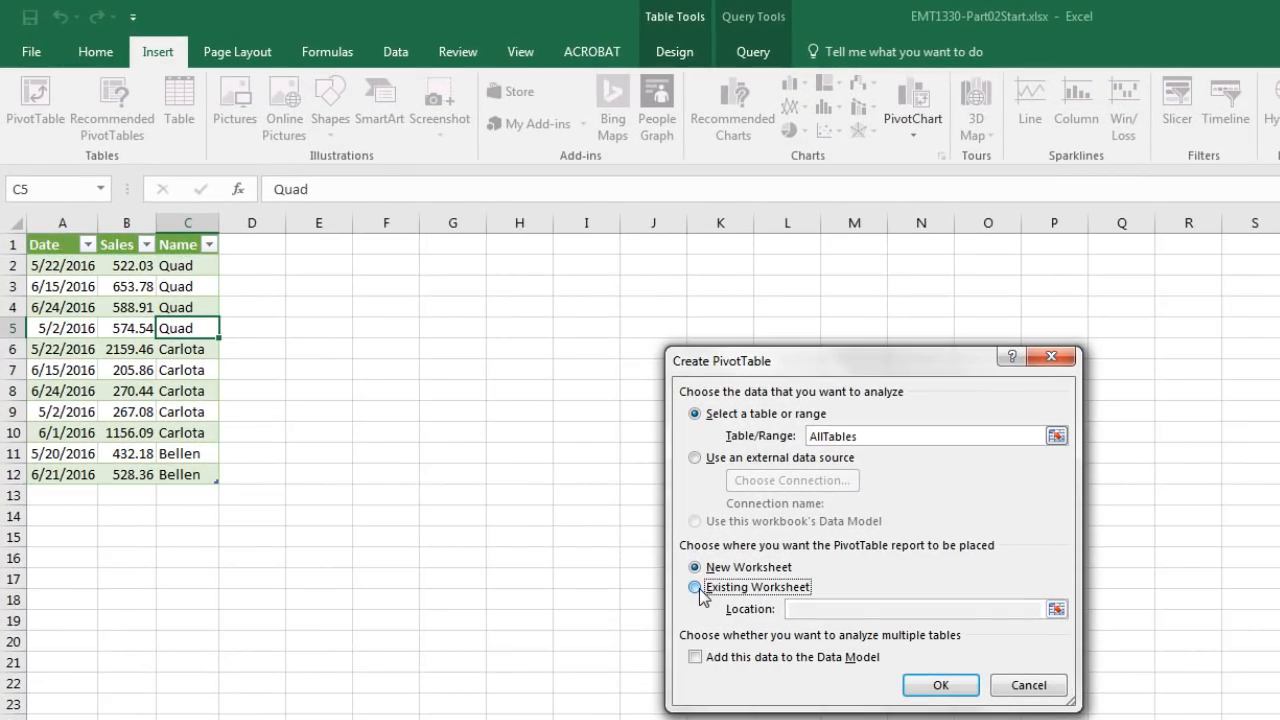
pyautogui.click(458, 246)
pyautogui.click(943, 684)
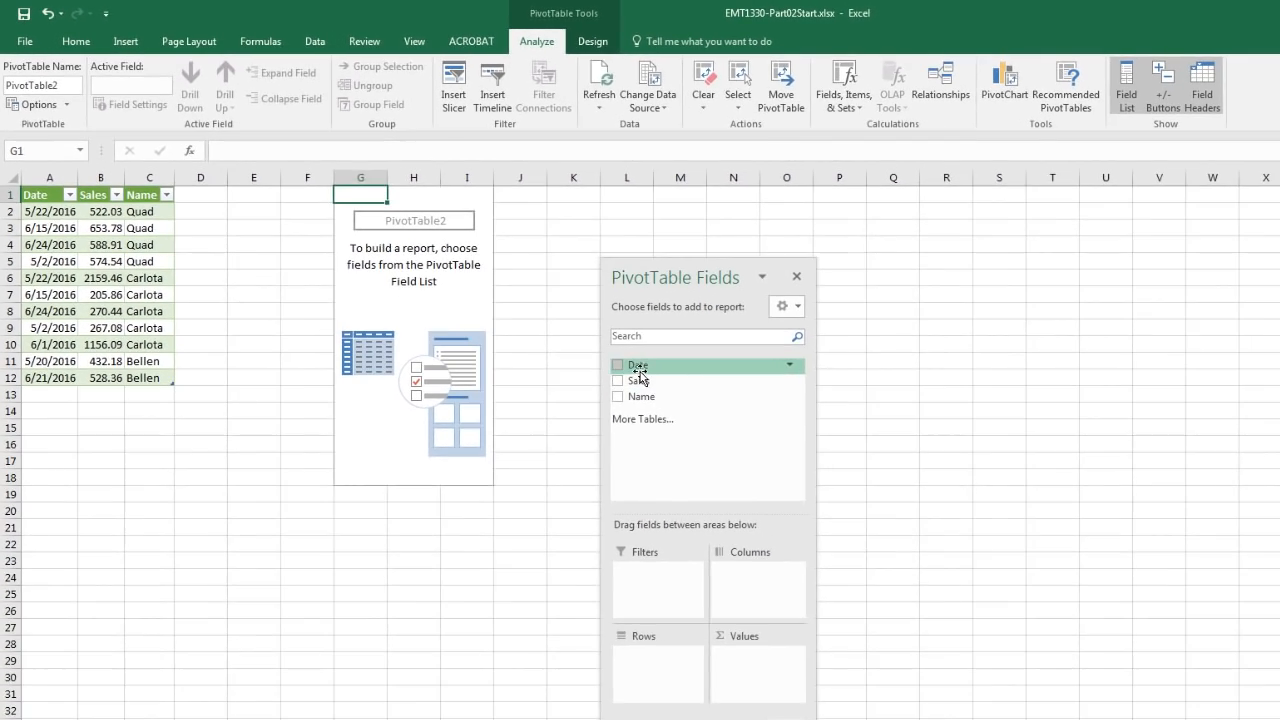
# Add Date to the PivotTable's rows, then remove the Date field so only the Months grouping remains
pyautogui.moveTo(716, 408); pyautogui.dragTo(750, 719)
pyautogui.moveTo(657, 677); pyautogui.dragTo(500, 649)
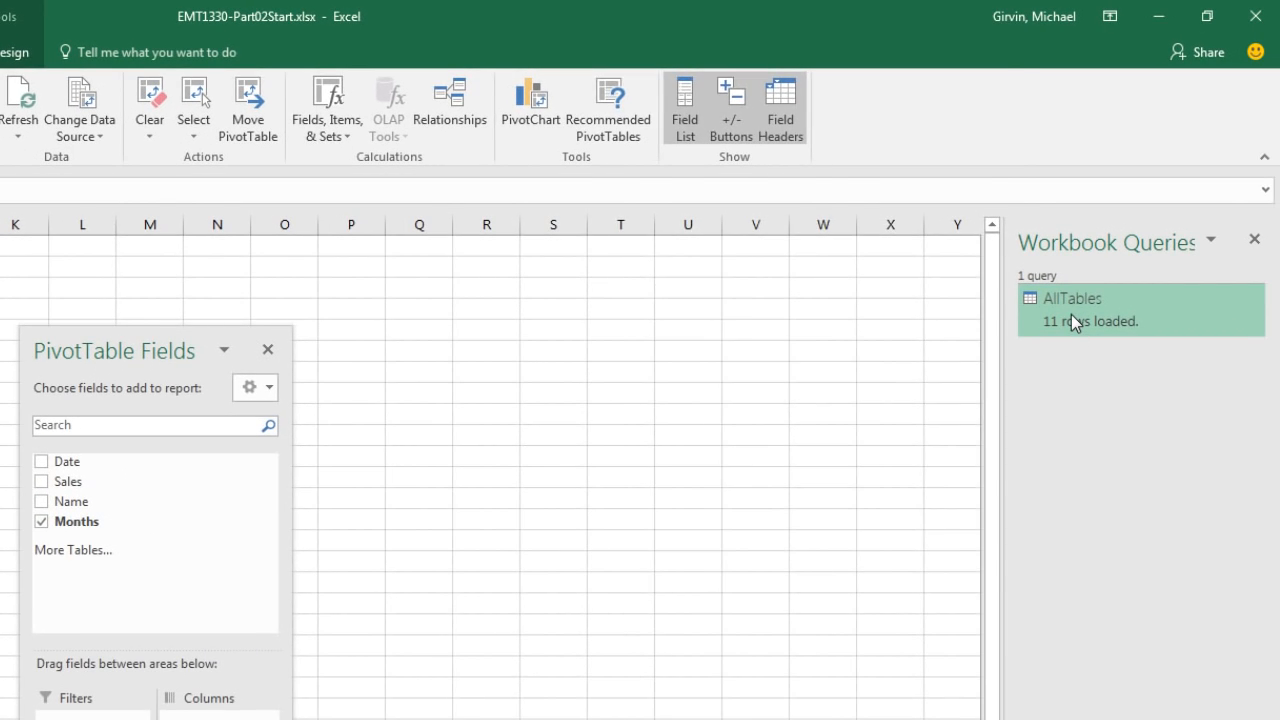
# Edit the AllTables query to rename the Name column to Product, and load the result back to the sheet
pyautogui.moveTo(1071, 314)
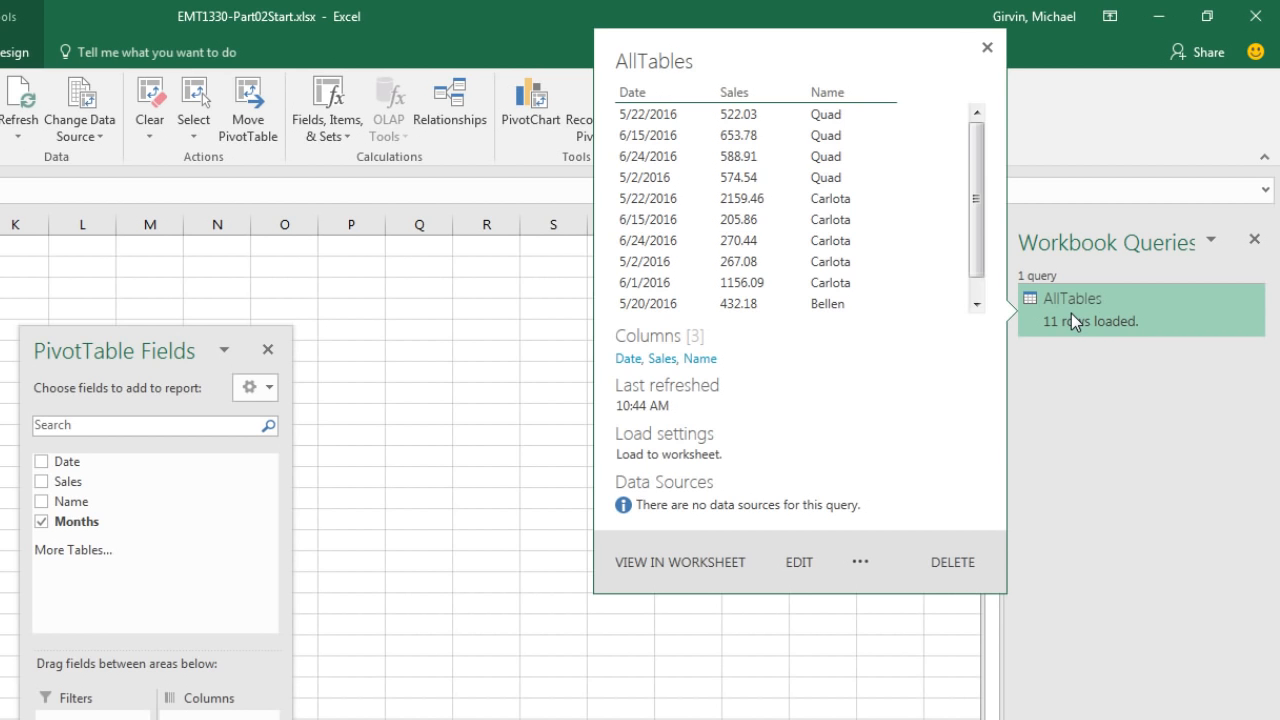
pyautogui.rightClick(1071, 313)
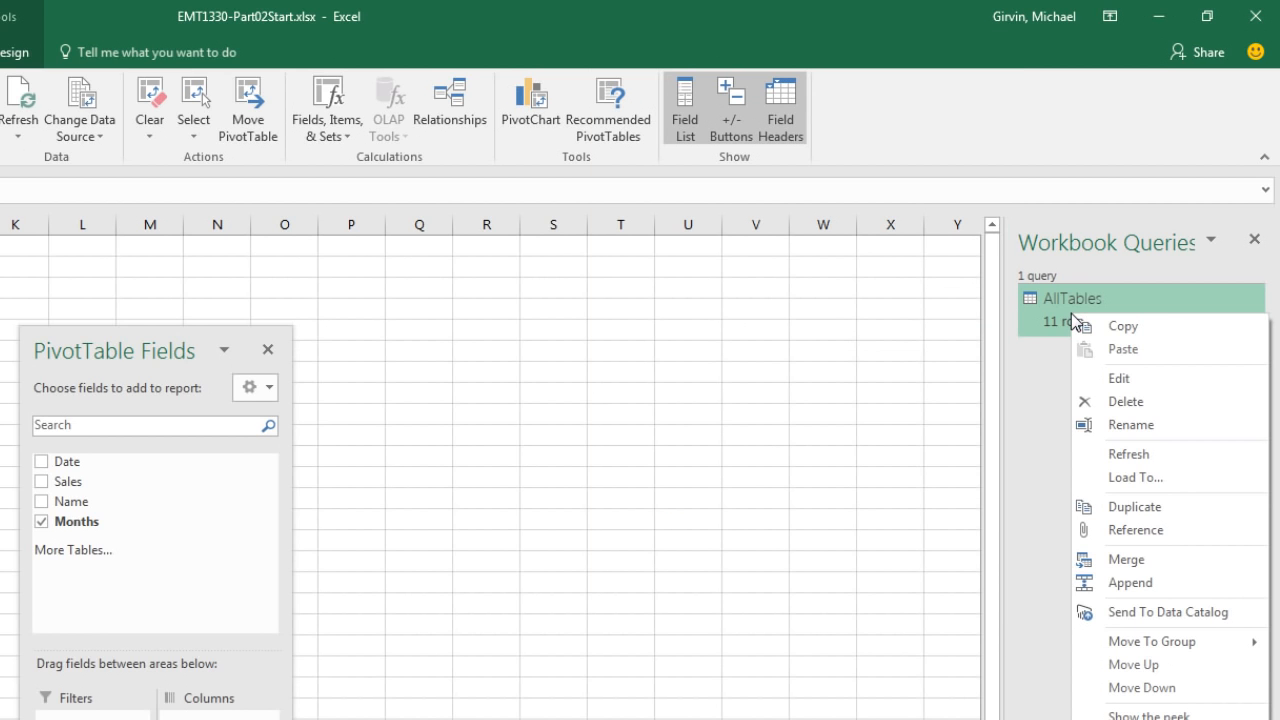
pyautogui.click(1119, 386)
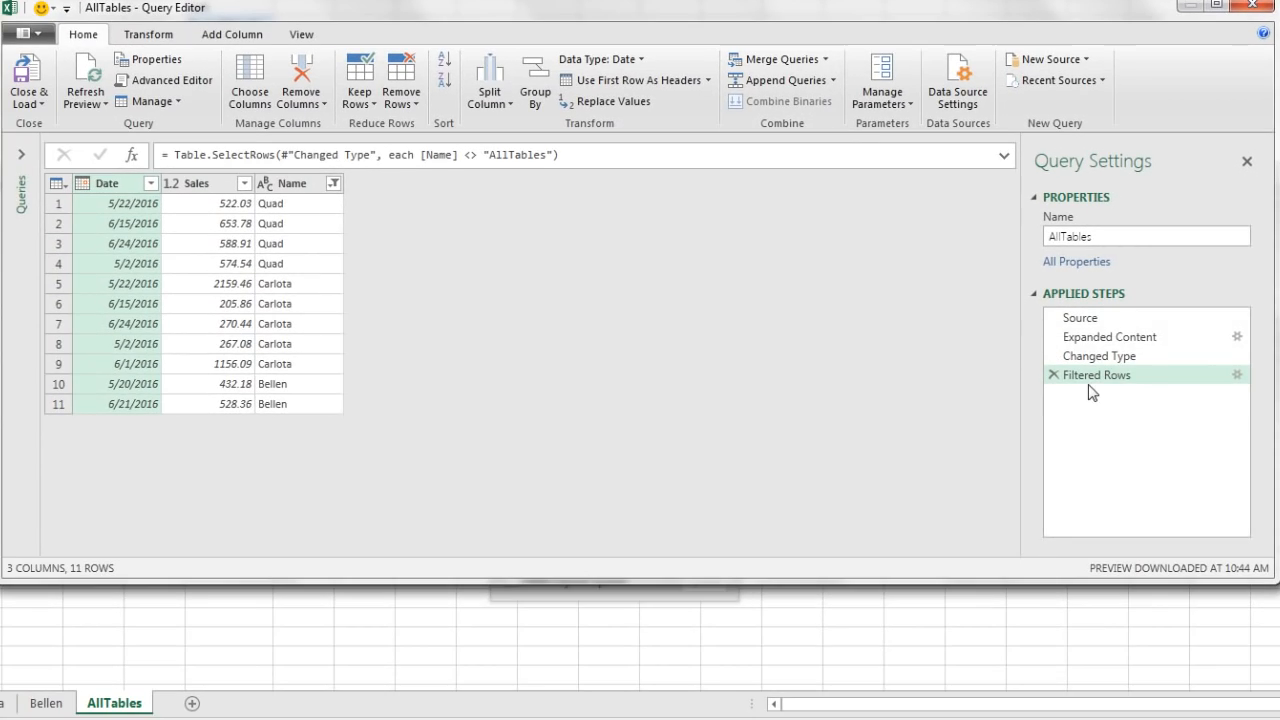
pyautogui.click(283, 188)
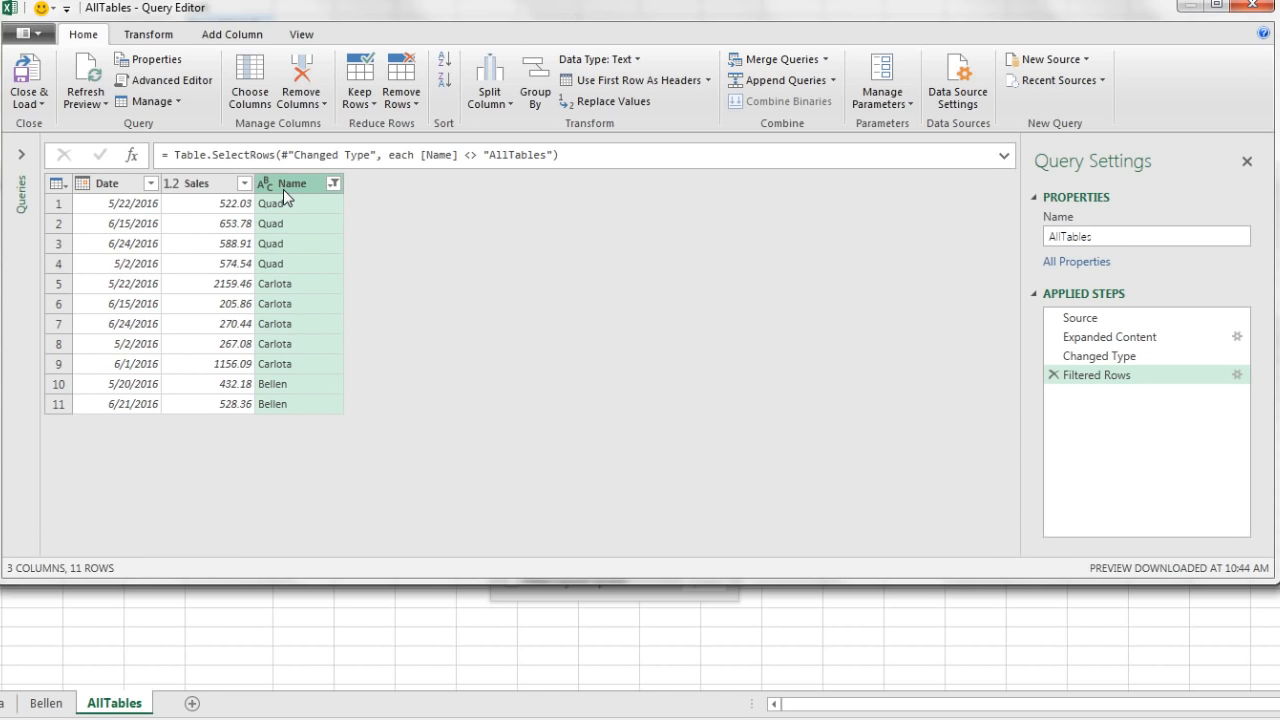
pyautogui.doubleClick(283, 189)
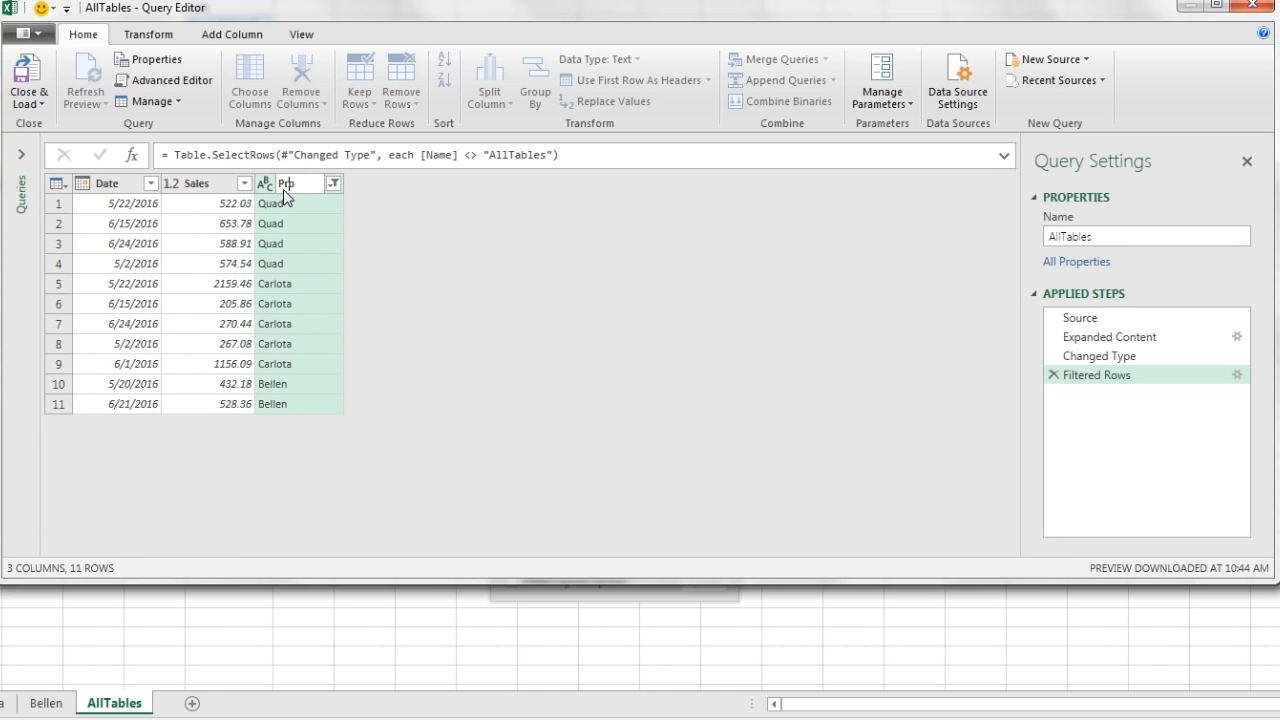
pyautogui.press('Return')
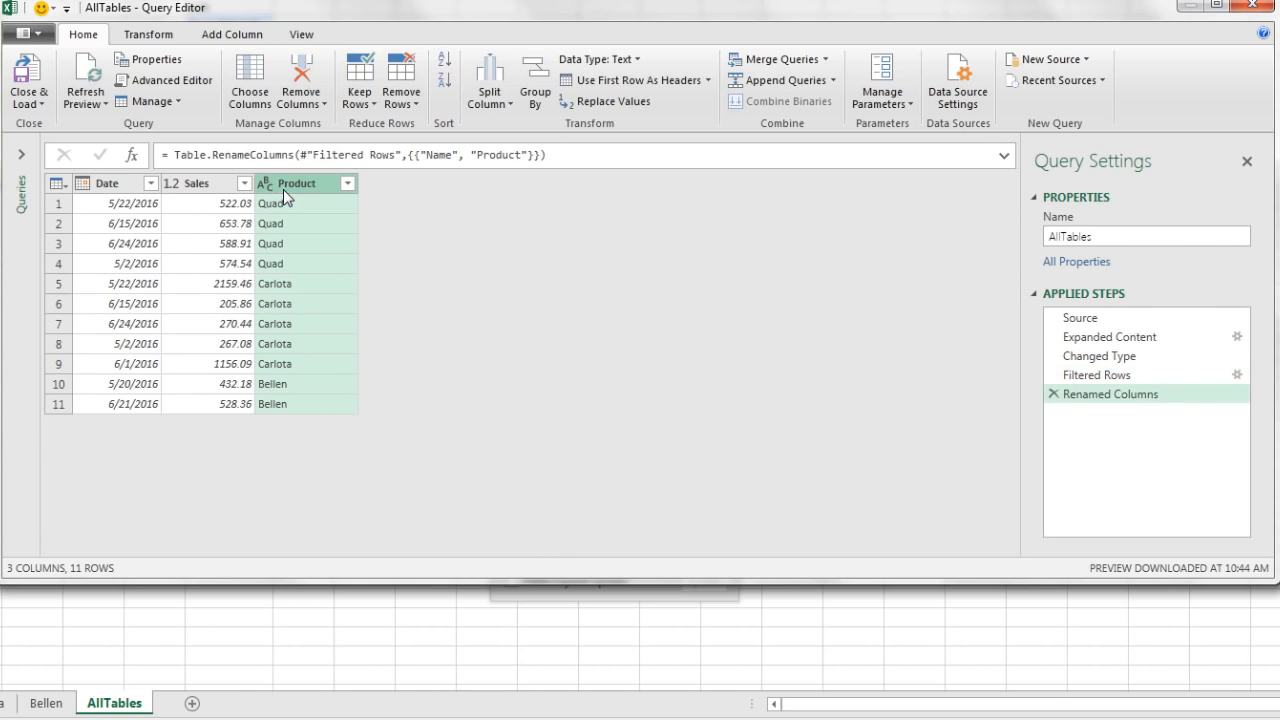
pyautogui.click(28, 75)
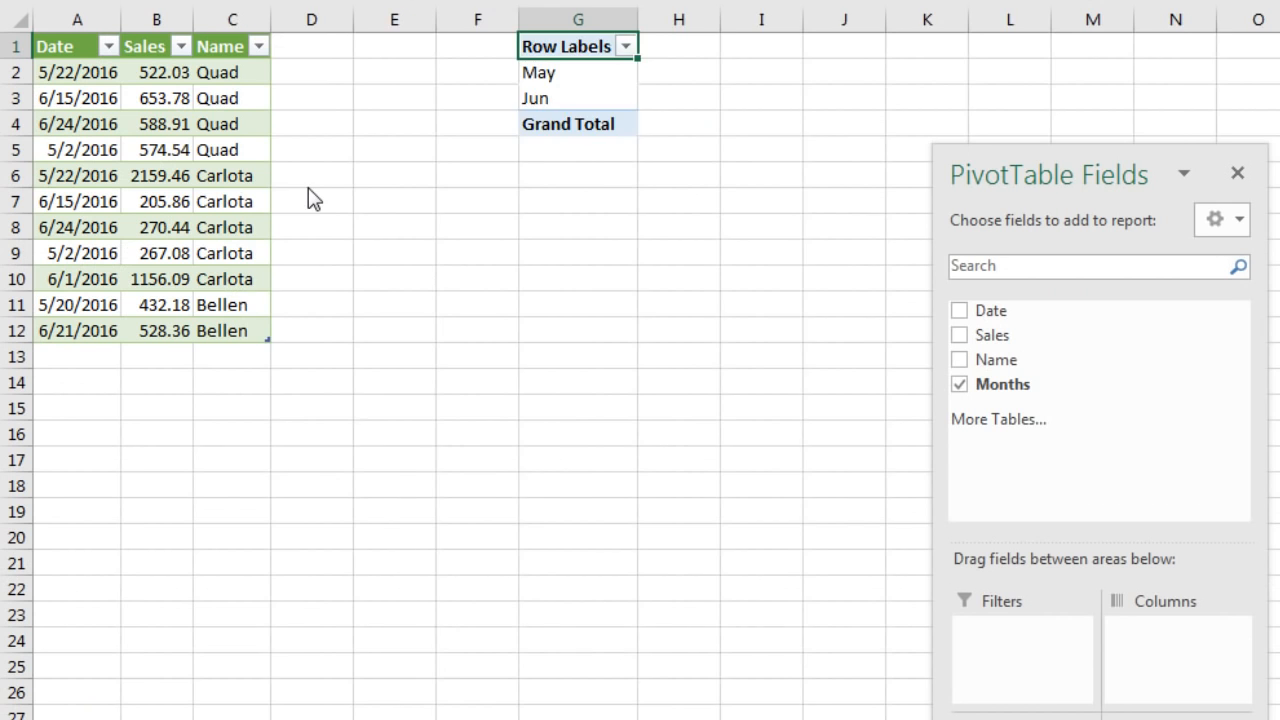
# Refresh the PivotTable, add Product to the rows beneath Months and Sales to the values, and expand May and Jun
pyautogui.rightClick(566, 98)
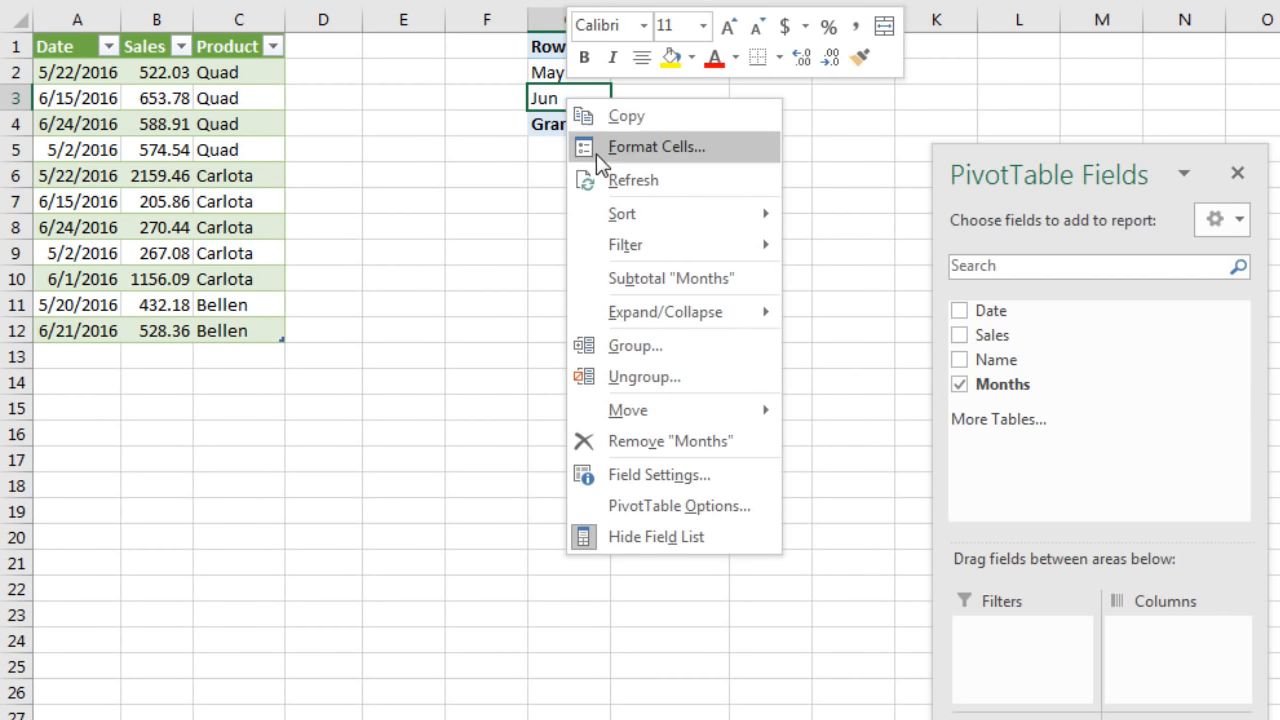
pyautogui.click(617, 181)
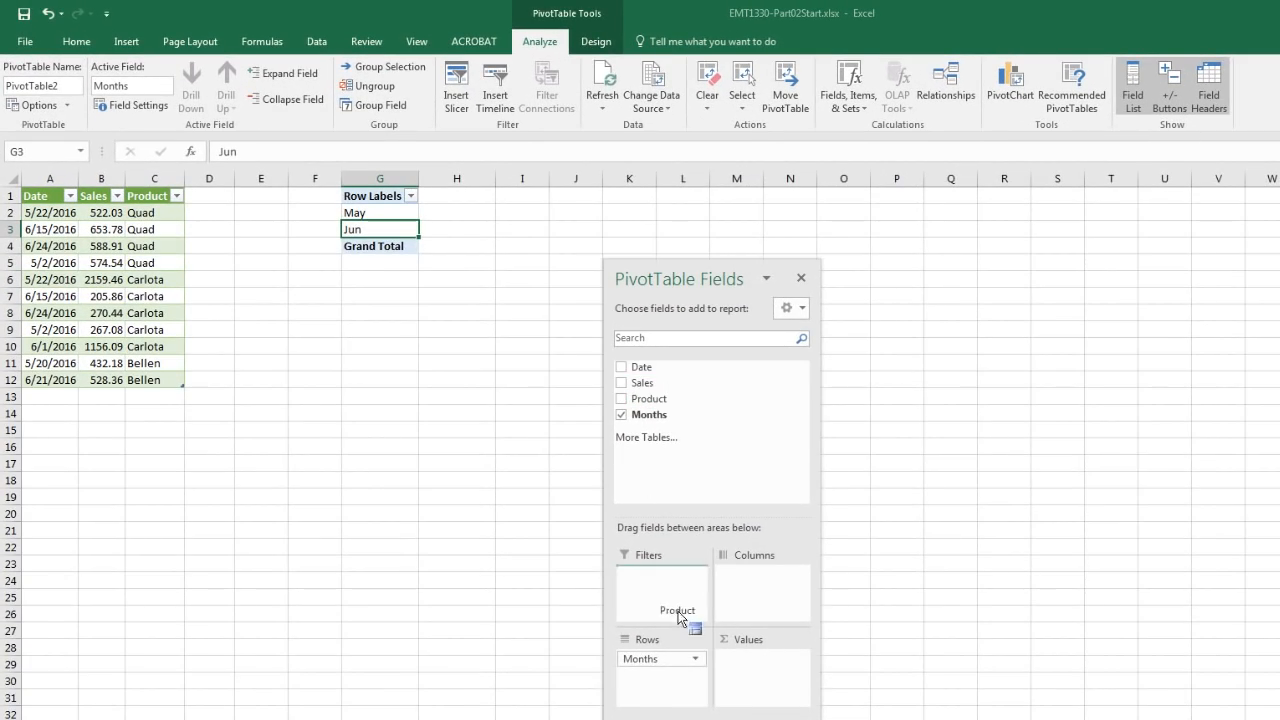
pyautogui.moveTo(678, 617); pyautogui.dragTo(686, 674)
pyautogui.moveTo(642, 388); pyautogui.dragTo(738, 658)
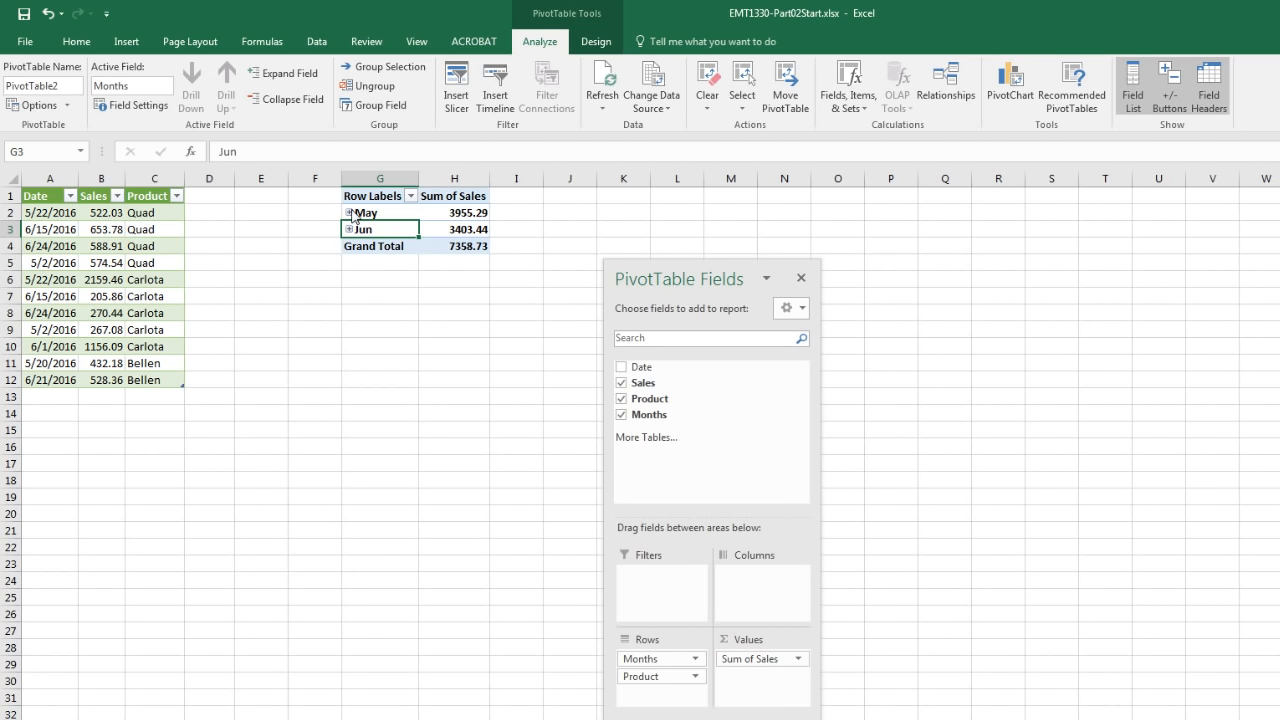
pyautogui.click(350, 213)
pyautogui.click(349, 279)
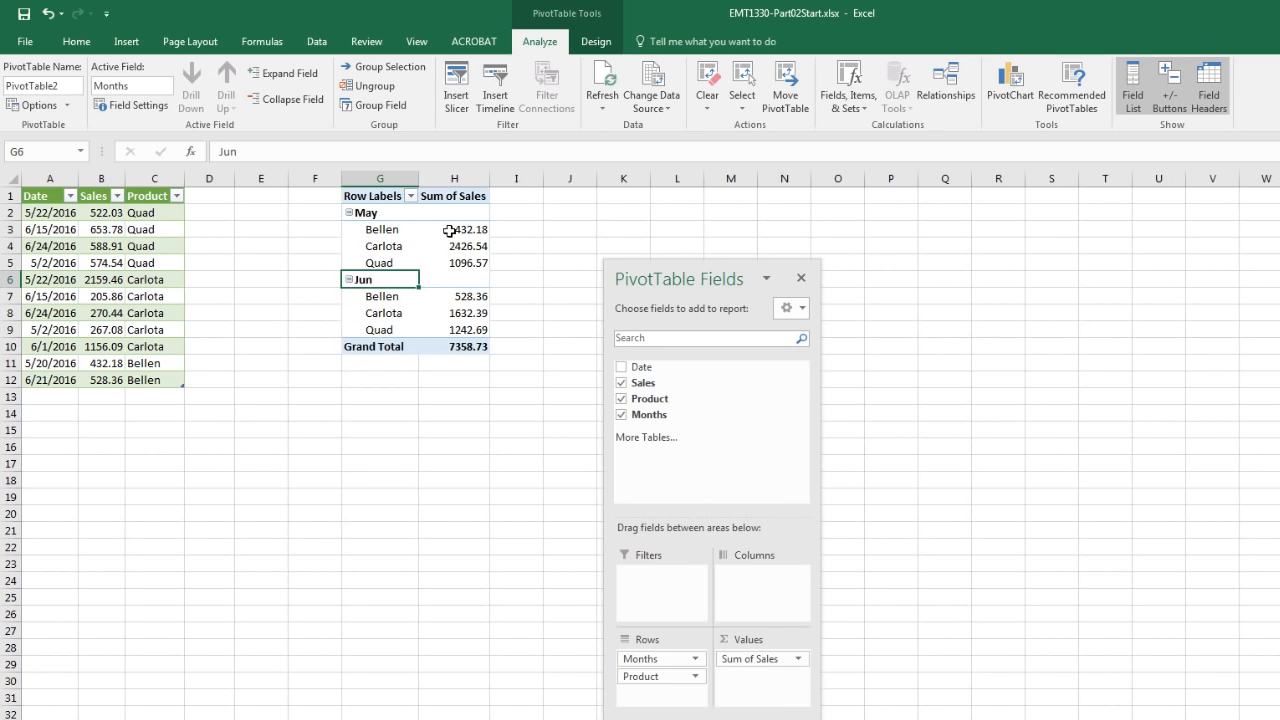
# Format the PivotTable's Sum of Sales values as Currency with the $ symbol and 0 decimal places
pyautogui.rightClick(450, 231)
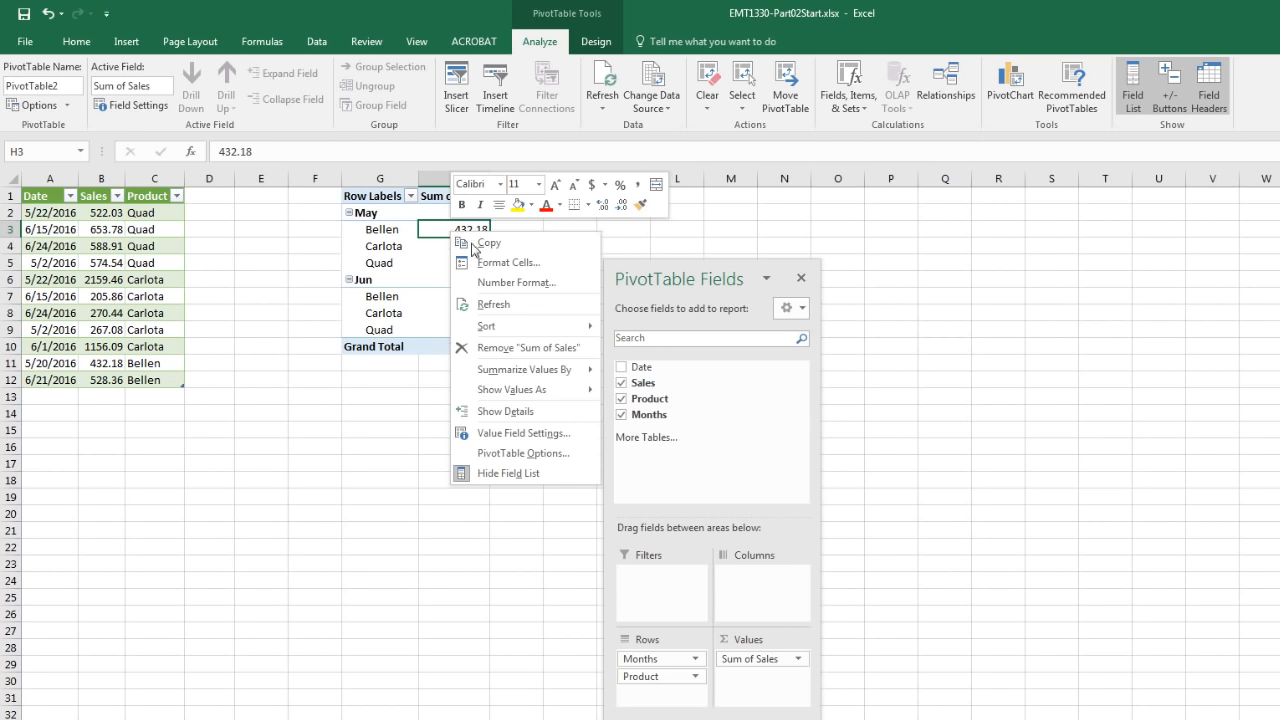
pyautogui.click(511, 284)
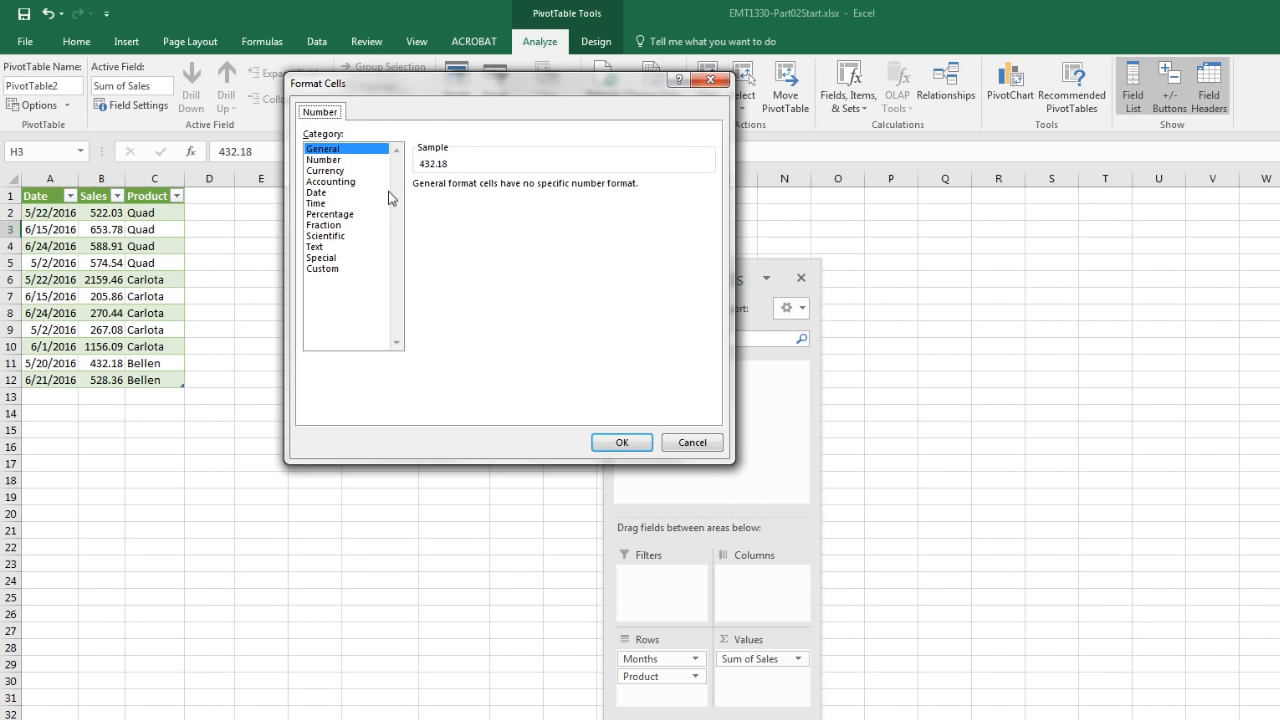
pyautogui.click(326, 171)
pyautogui.click(527, 190)
pyautogui.click(527, 190)
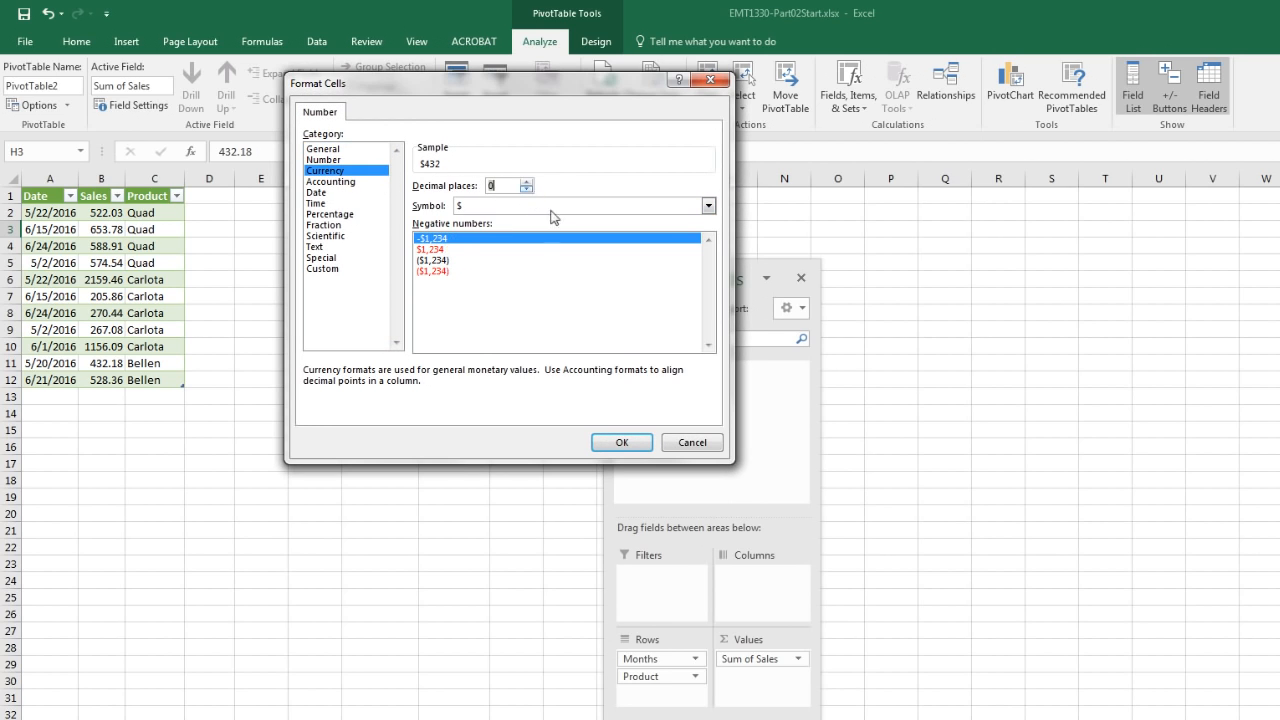
pyautogui.click(621, 442)
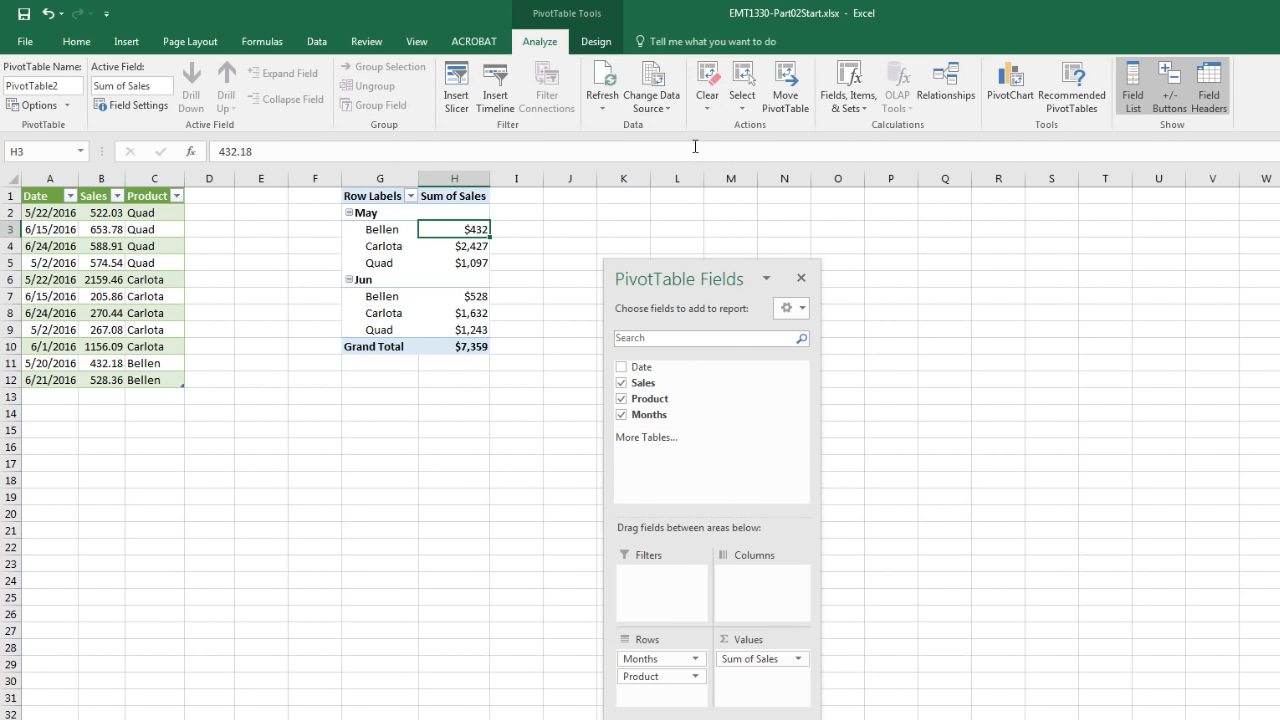
# Change the PivotTable's report layout to tabular form
pyautogui.click(598, 43)
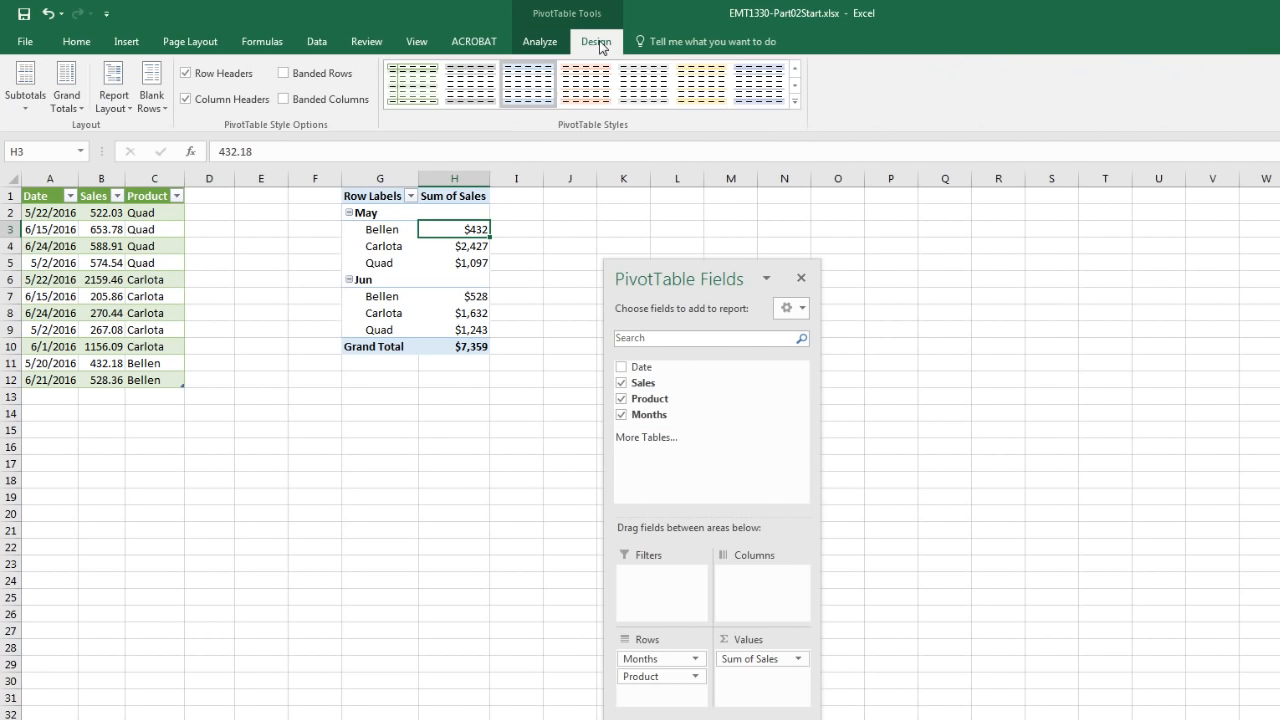
pyautogui.click(113, 110)
pyautogui.click(150, 208)
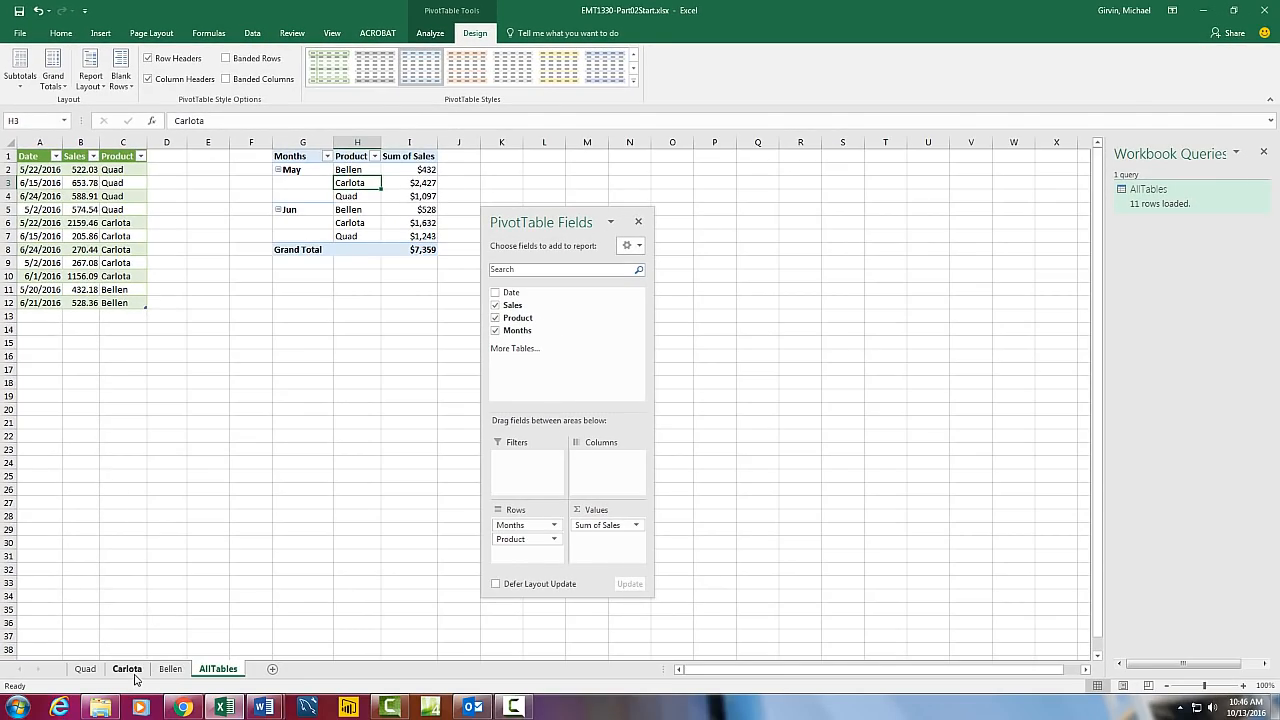
# Add a record to the end of the table on the Carlota sheet with the date 6/11/2016 and sales of 689.23
pyautogui.click(134, 675)
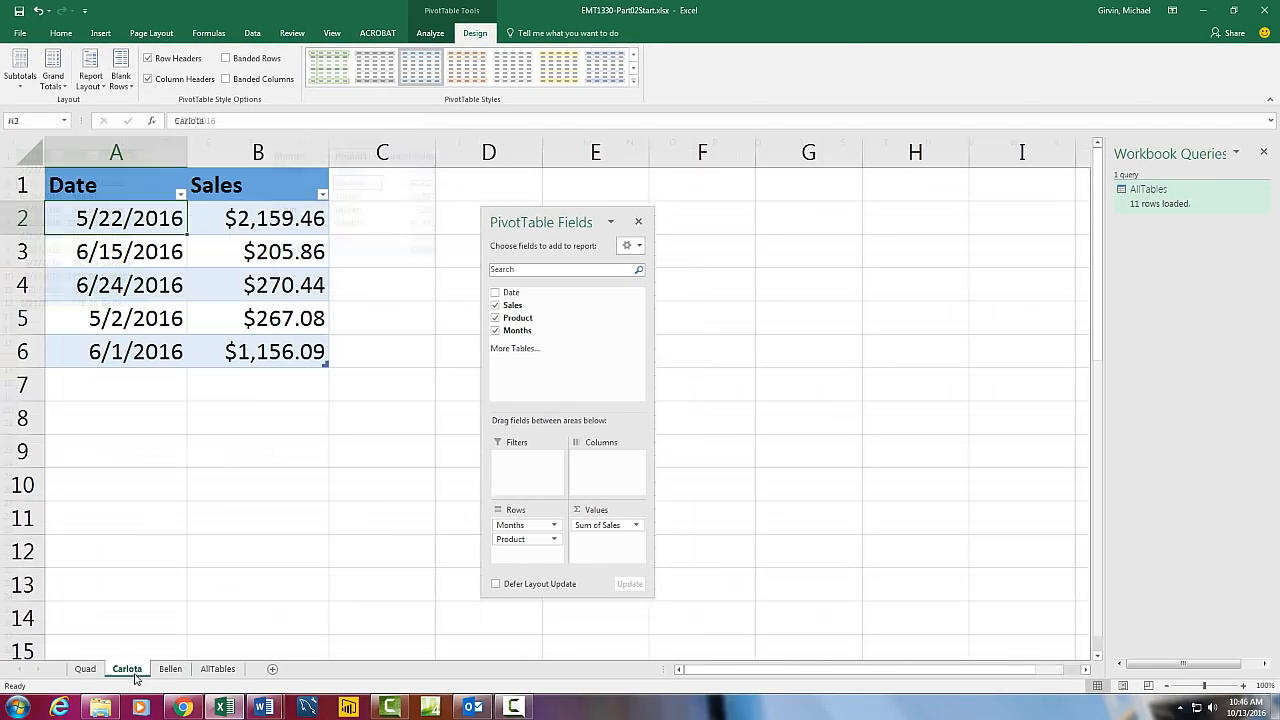
pyautogui.click(126, 383)
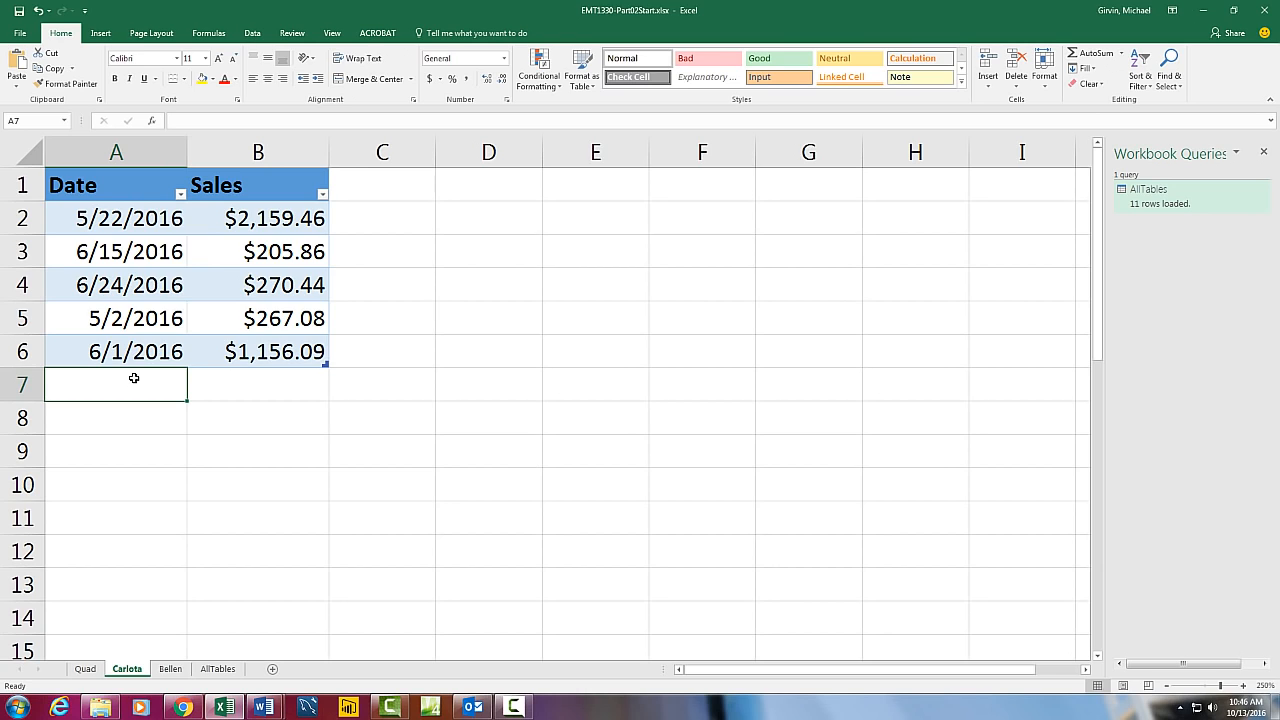
pyautogui.write('6/11/2016')
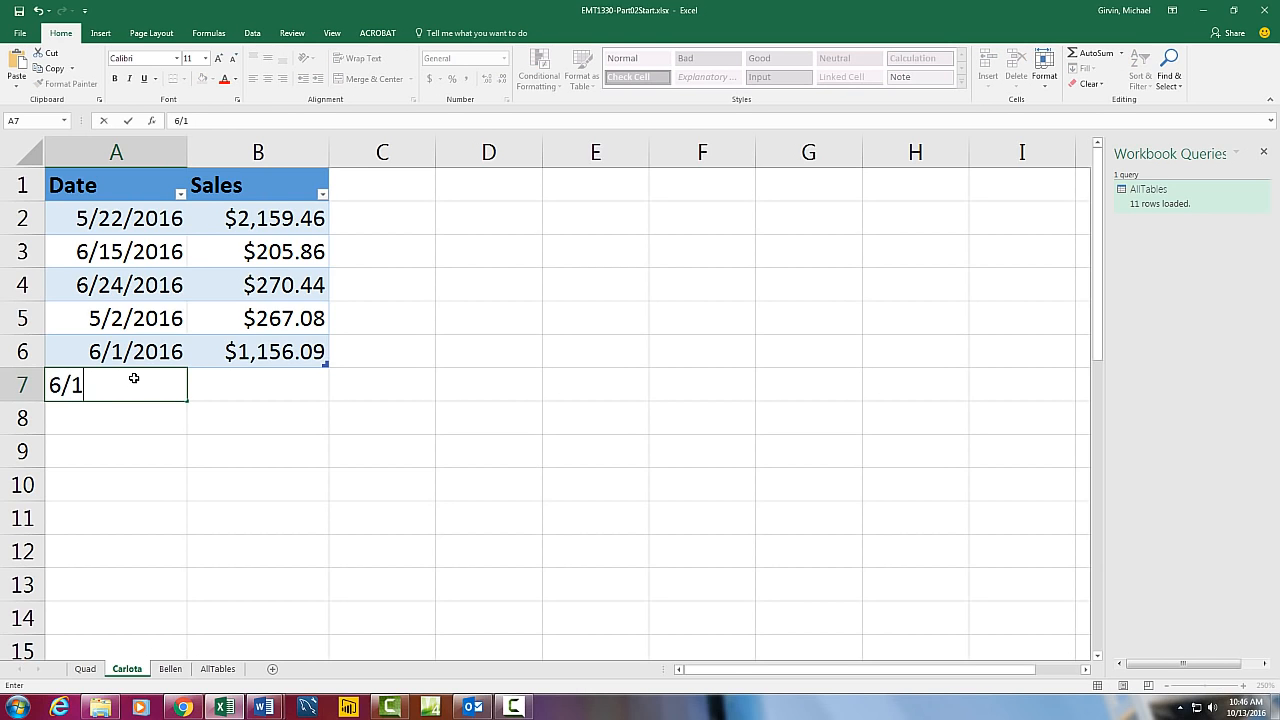
pyautogui.press('Tab')
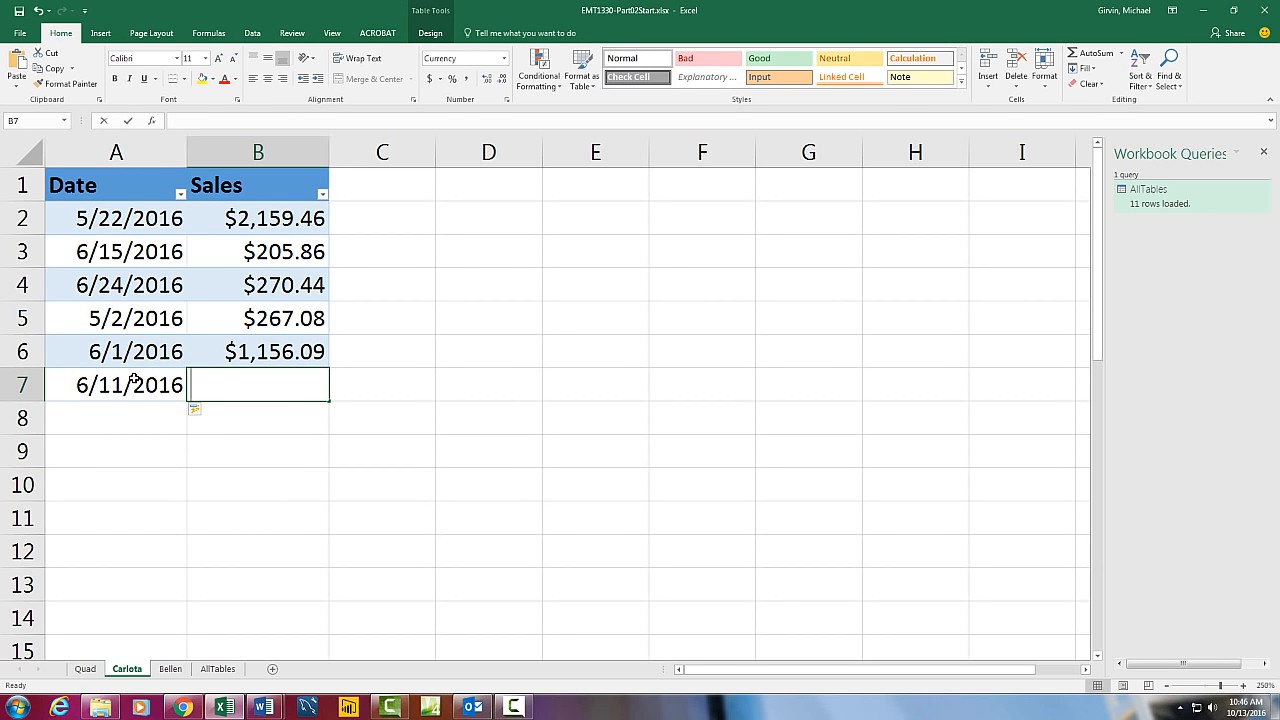
pyautogui.write('689')
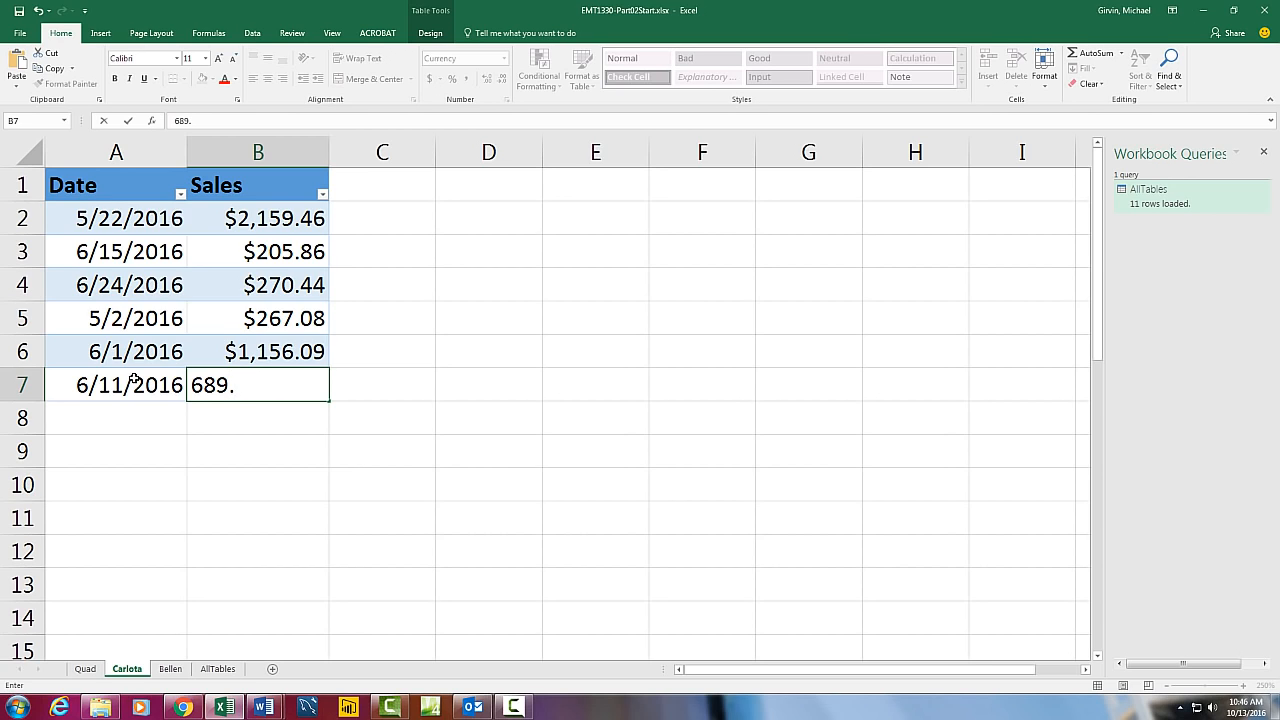
pyautogui.write('.23')
pyautogui.press('Return')
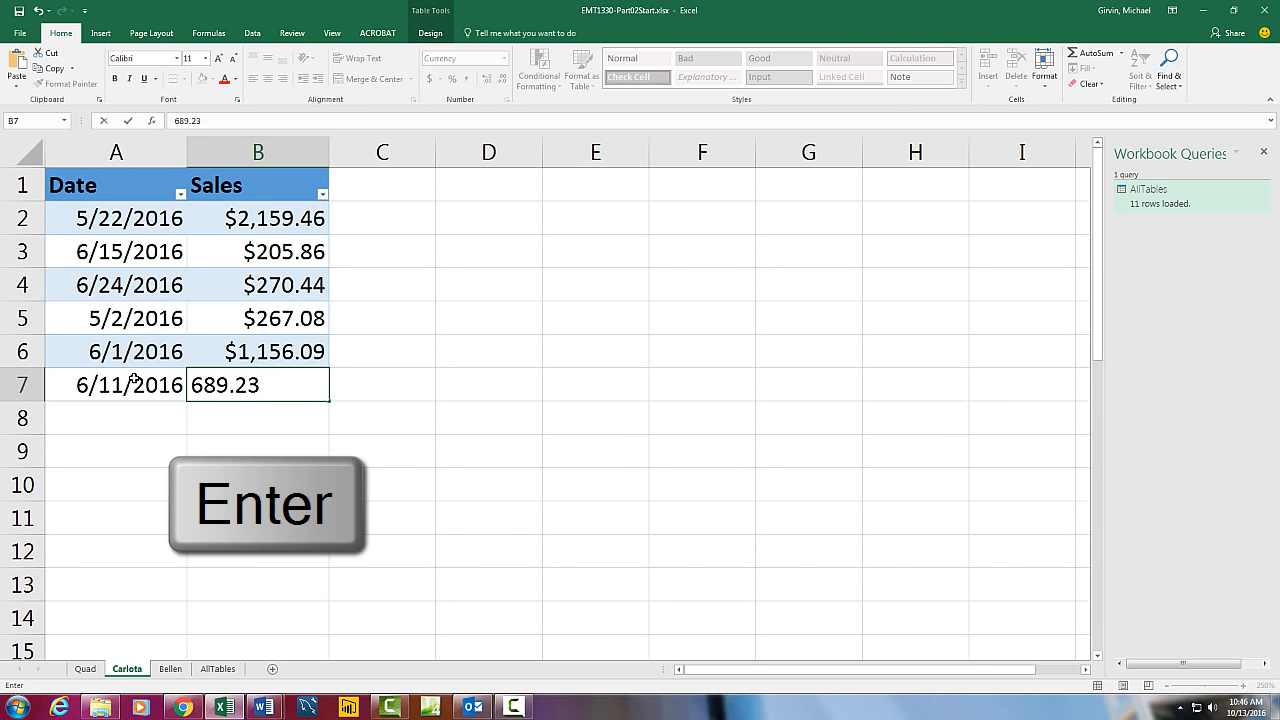
# Try to bring the new Carlota record into the PivotTable on the AllTables sheet by refreshing only the PivotTable
pyautogui.click(218, 668)
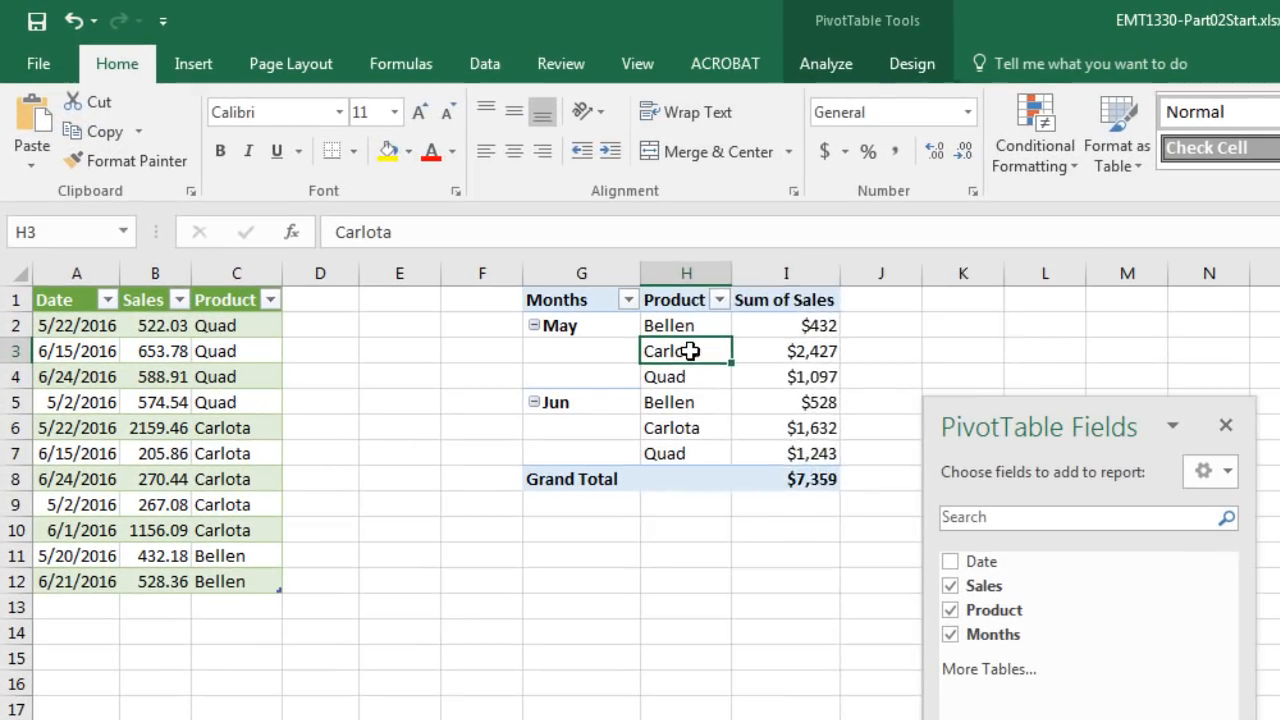
pyautogui.rightClick(525, 267)
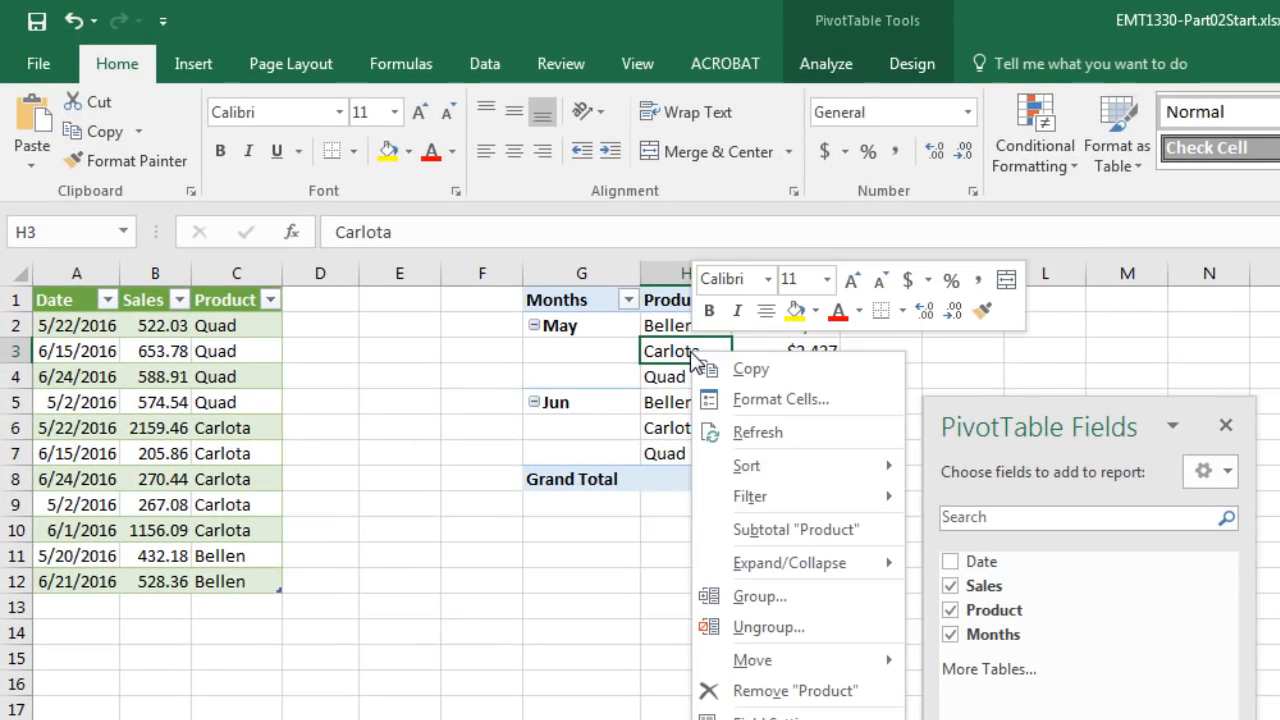
pyautogui.click(716, 433)
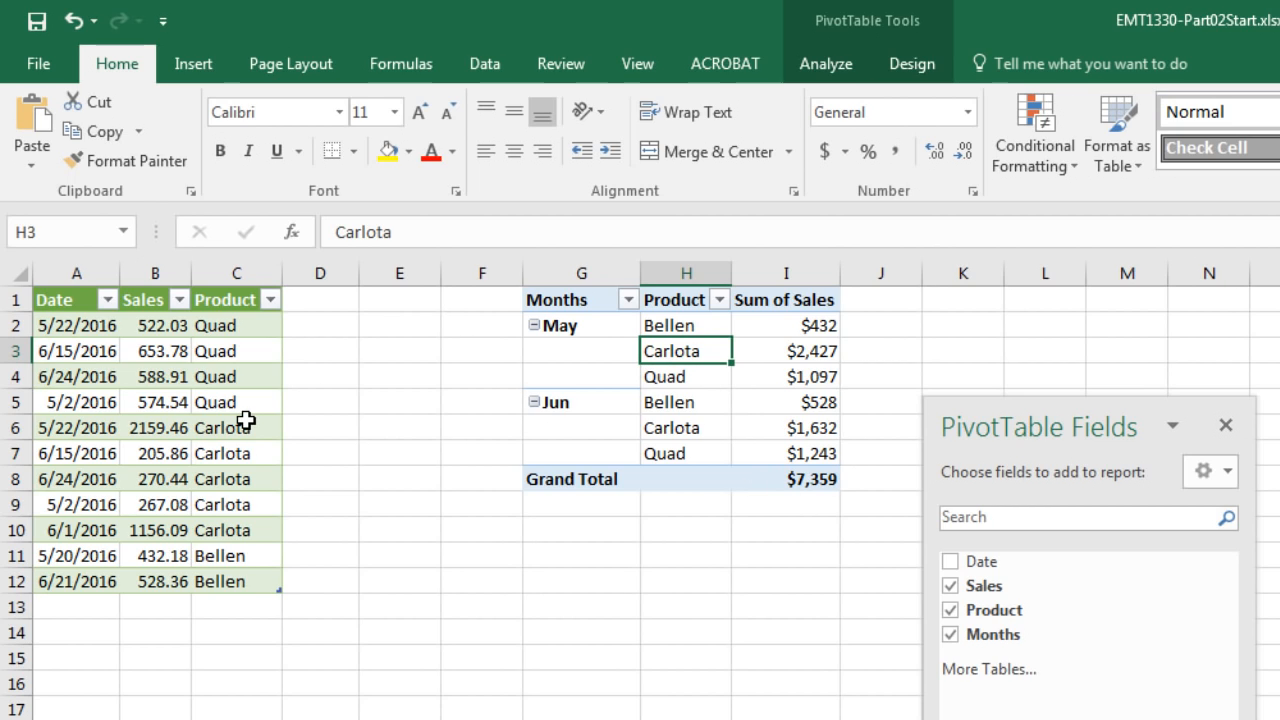
# Refresh the AllTables query table first and the PivotTable second to pull in the new Carlota record
pyautogui.rightClick(218, 330)
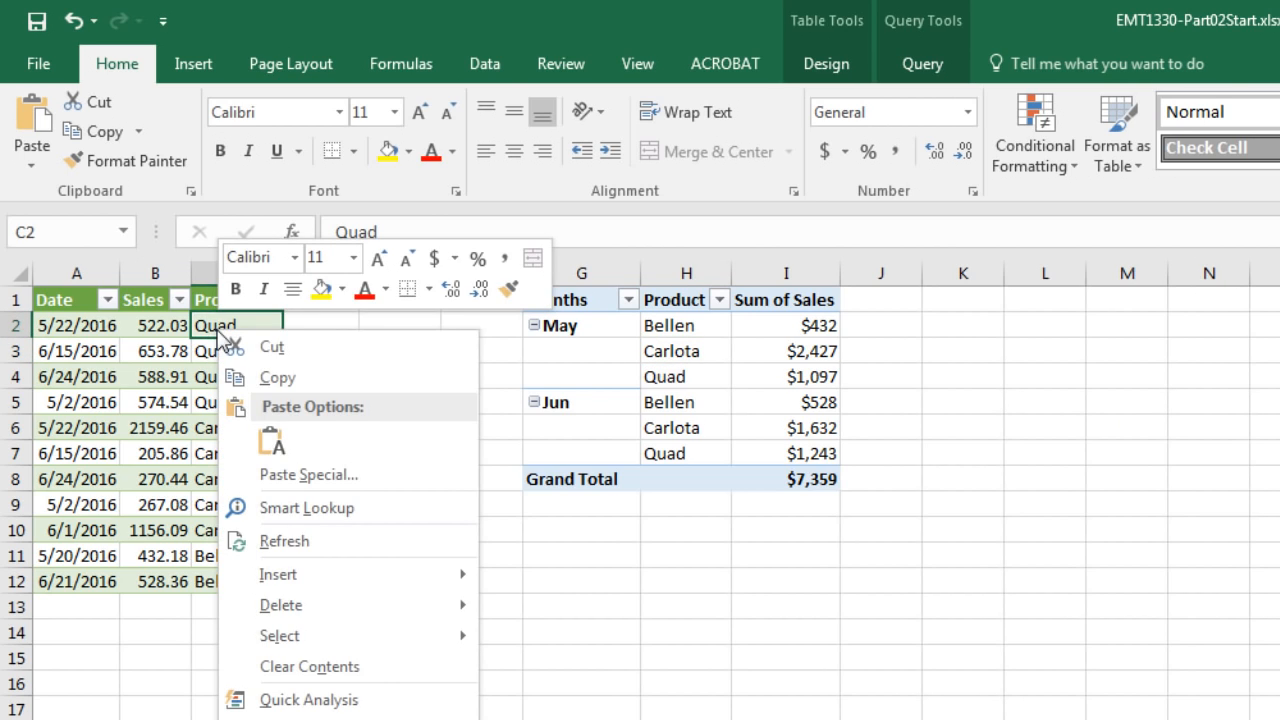
pyautogui.click(300, 541)
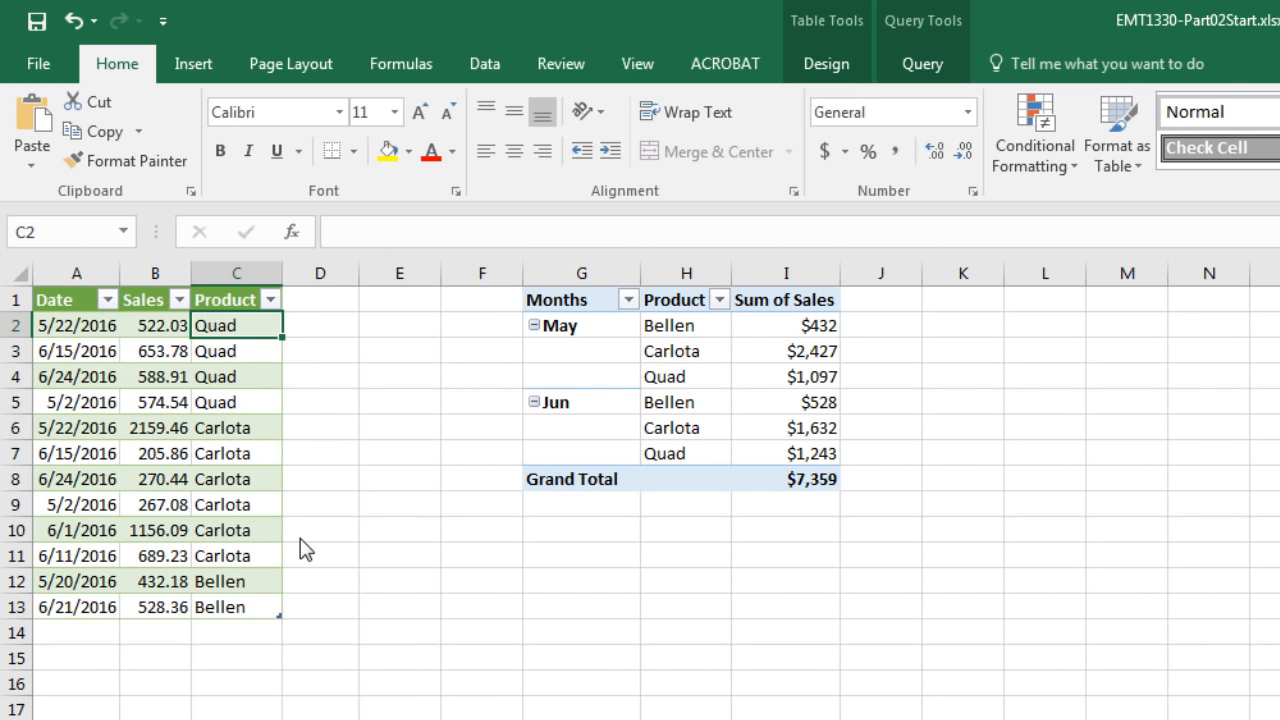
pyautogui.rightClick(675, 378)
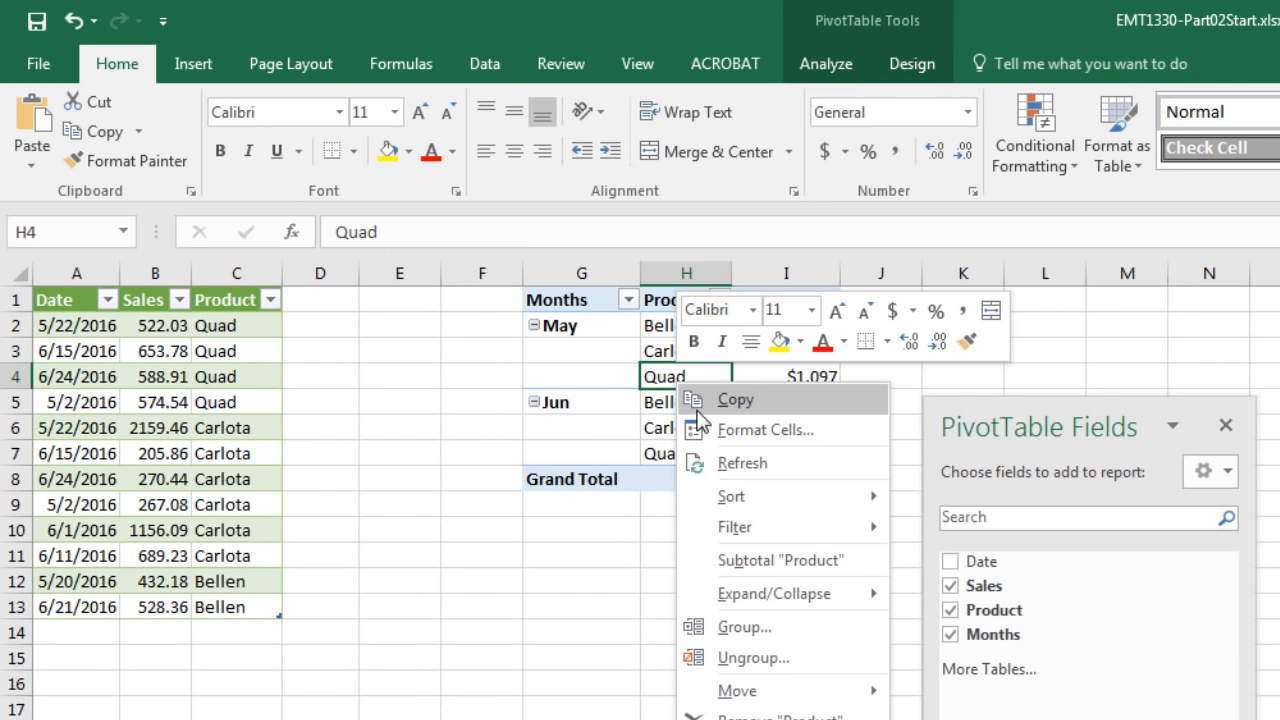
pyautogui.click(736, 462)
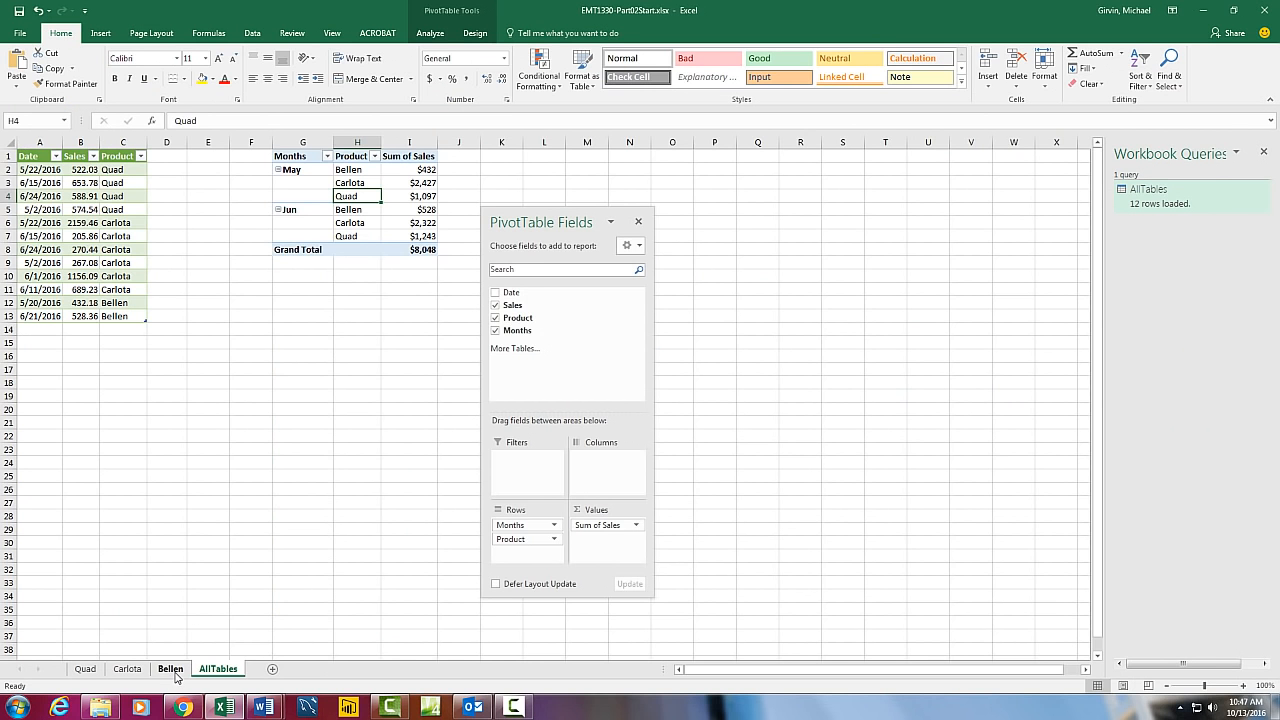
# Insert a new worksheet in front of the Bellen sheet and name it Aspen
pyautogui.click(171, 669)
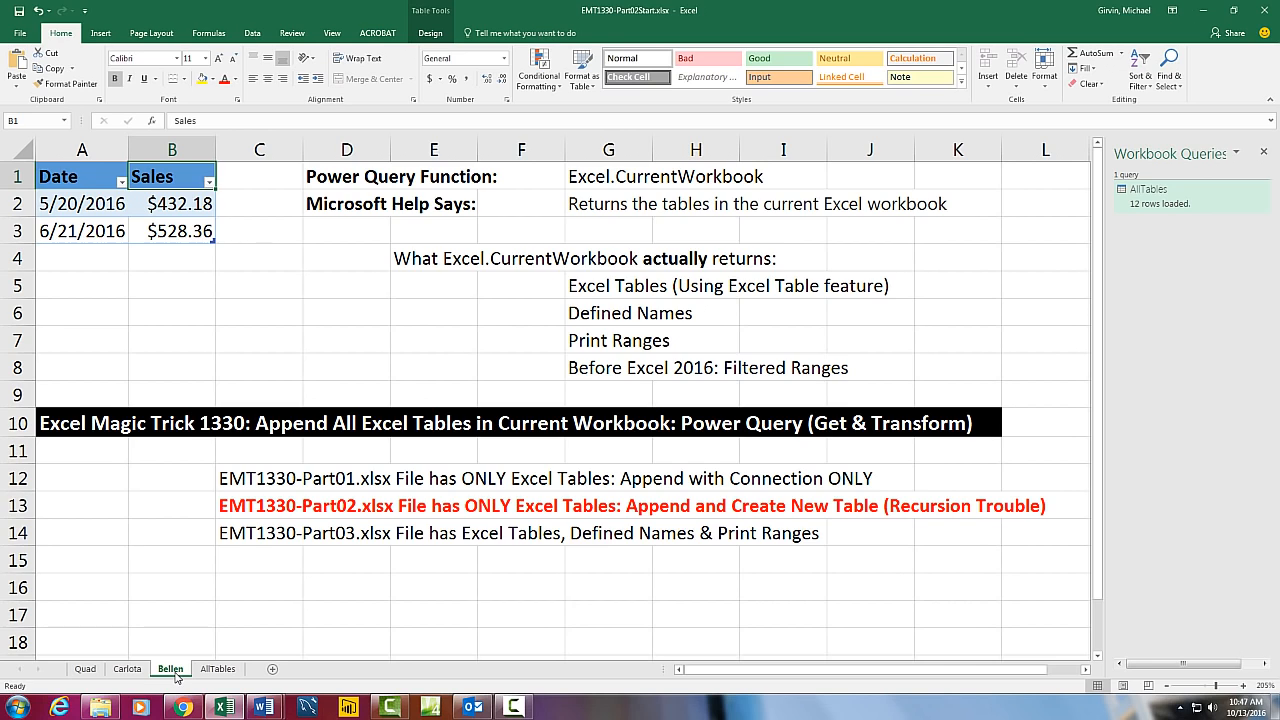
pyautogui.hotkey('shift', 'F11')
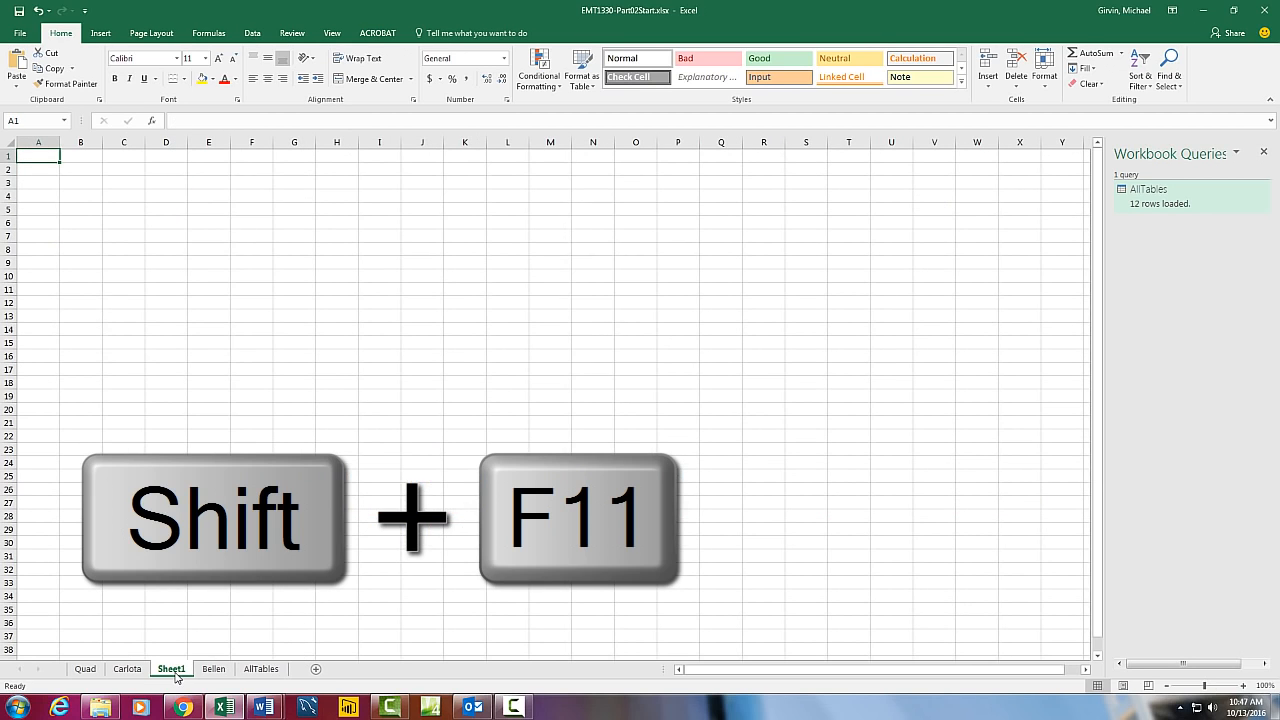
pyautogui.doubleClick(175, 672)
pyautogui.write('Aspen')
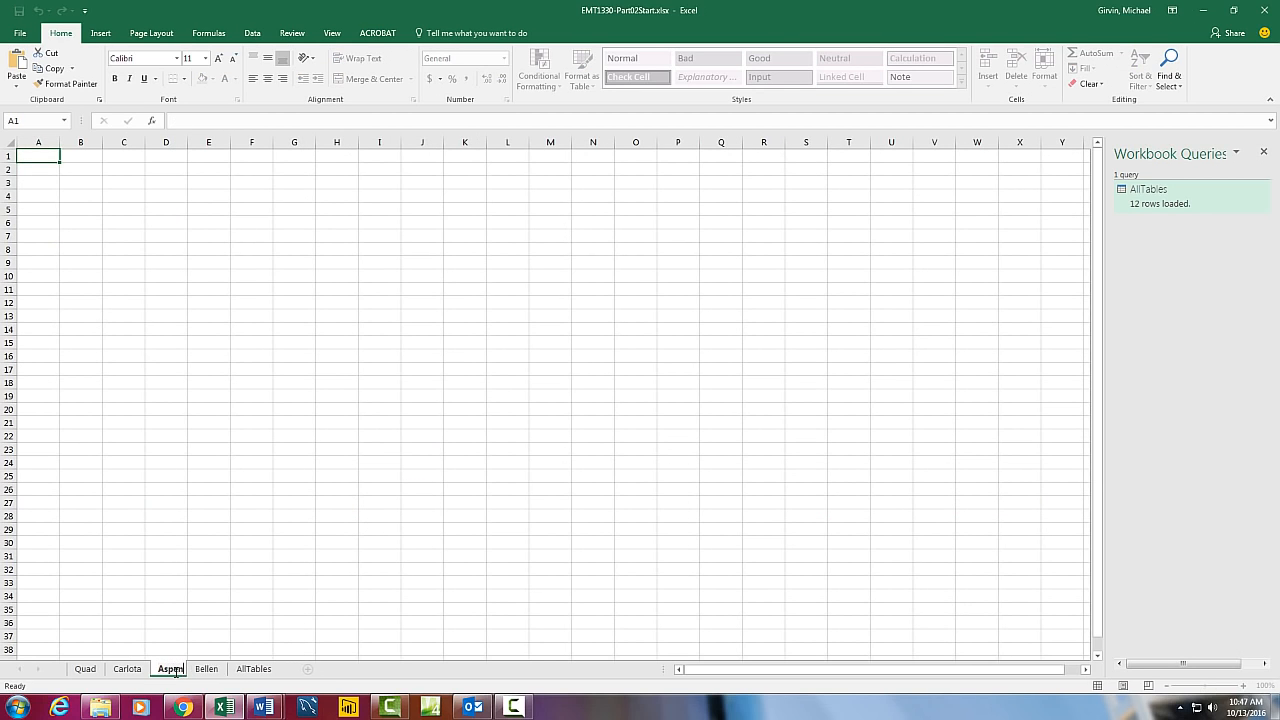
pyautogui.press('Return')
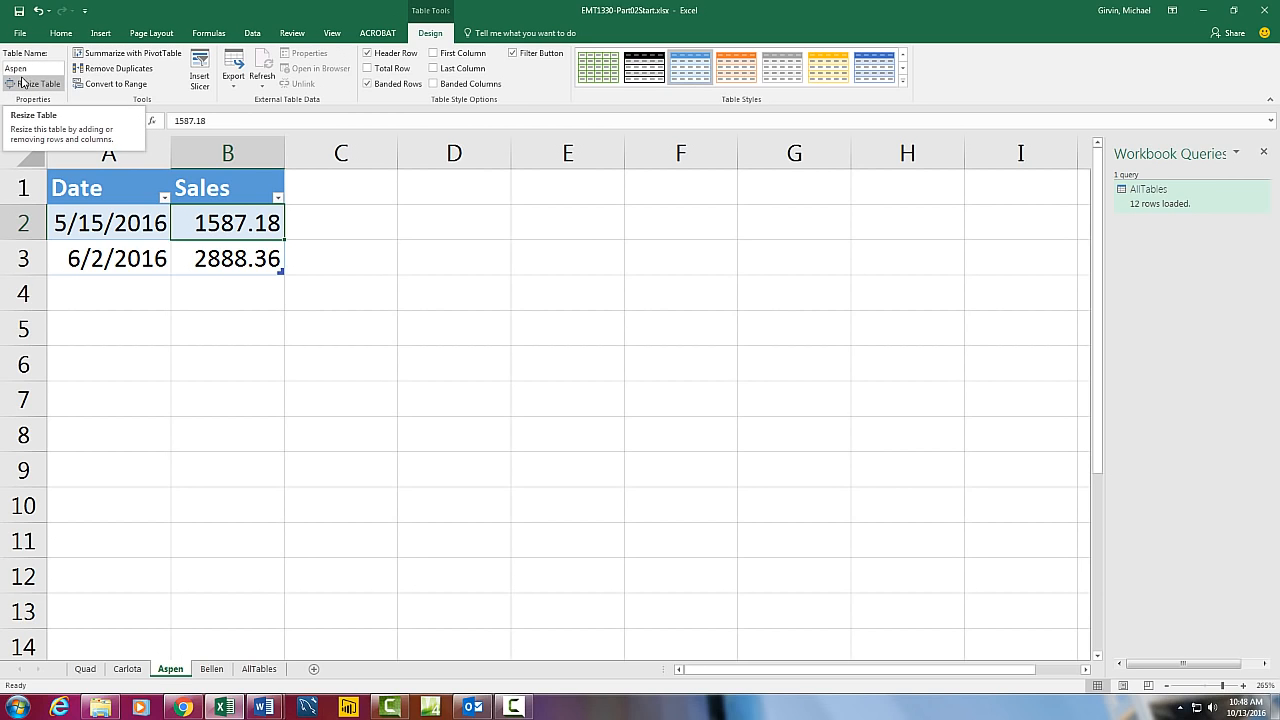
# Refresh the AllTables query table first and the PivotTable second to bring in the Aspen table's records
pyautogui.click(259, 672)
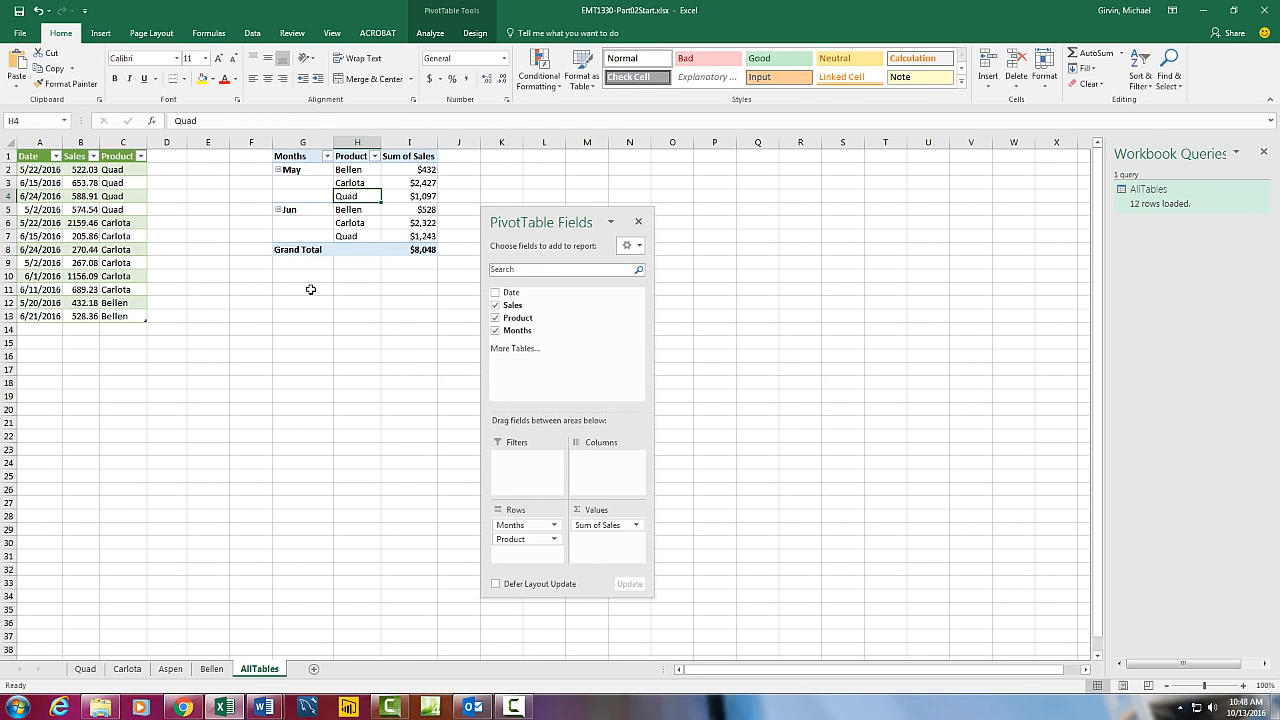
pyautogui.rightClick(350, 198)
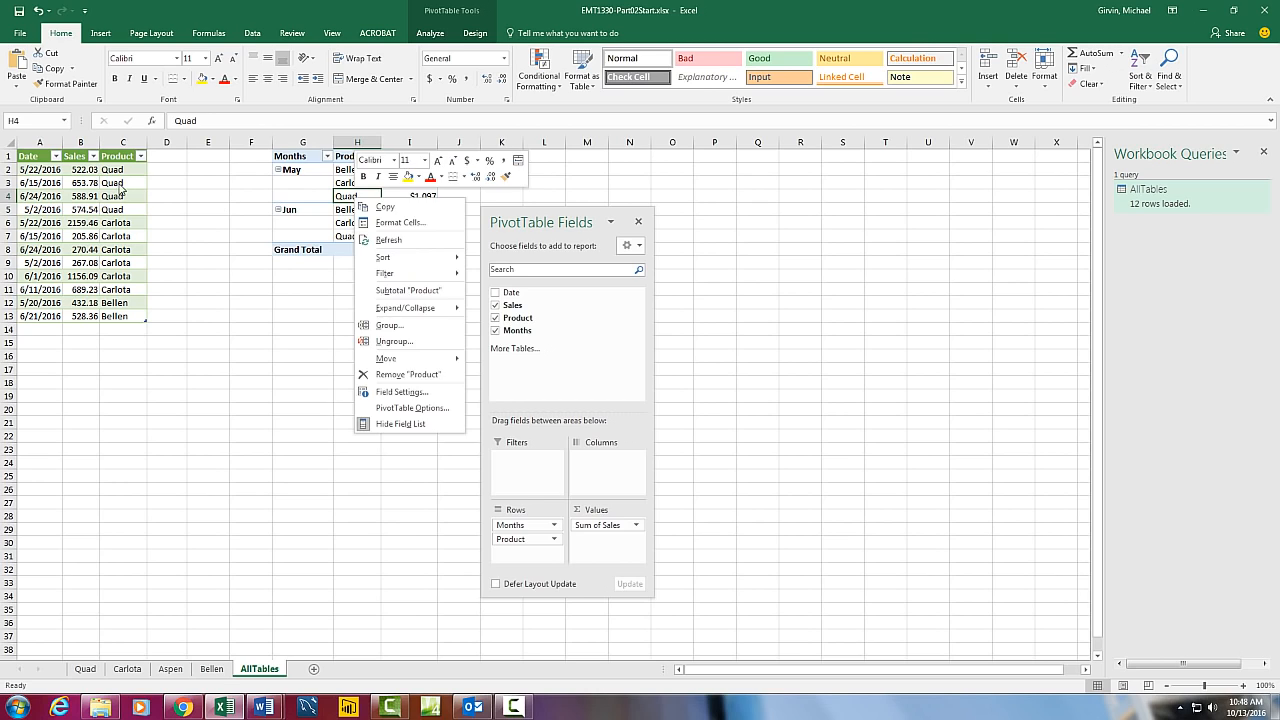
pyautogui.click(120, 189)
pyautogui.rightClick(121, 188)
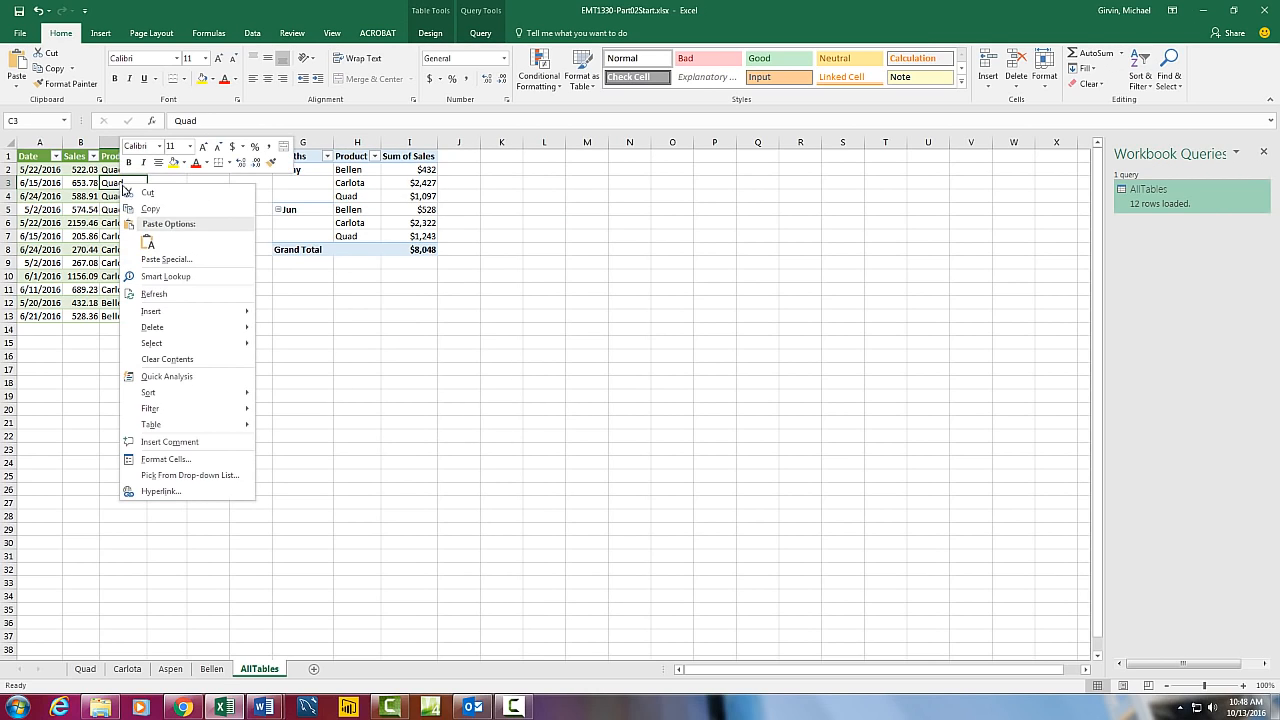
pyautogui.click(154, 293)
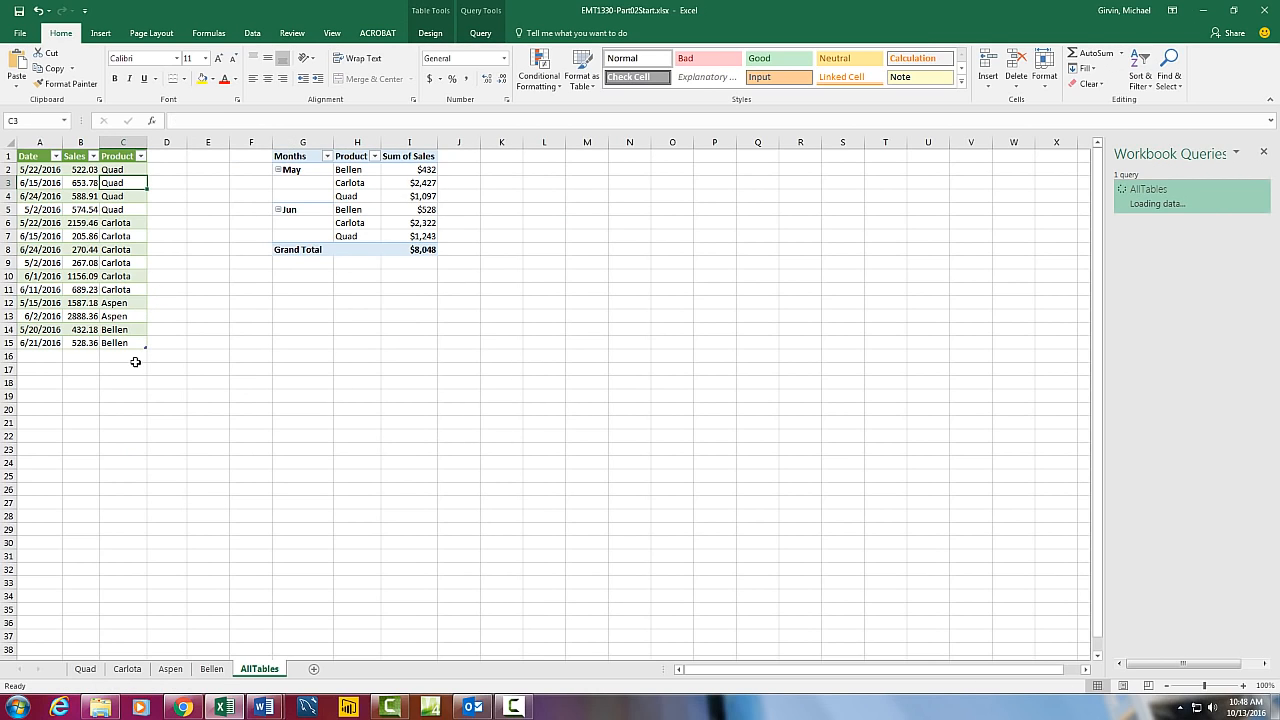
pyautogui.rightClick(359, 210)
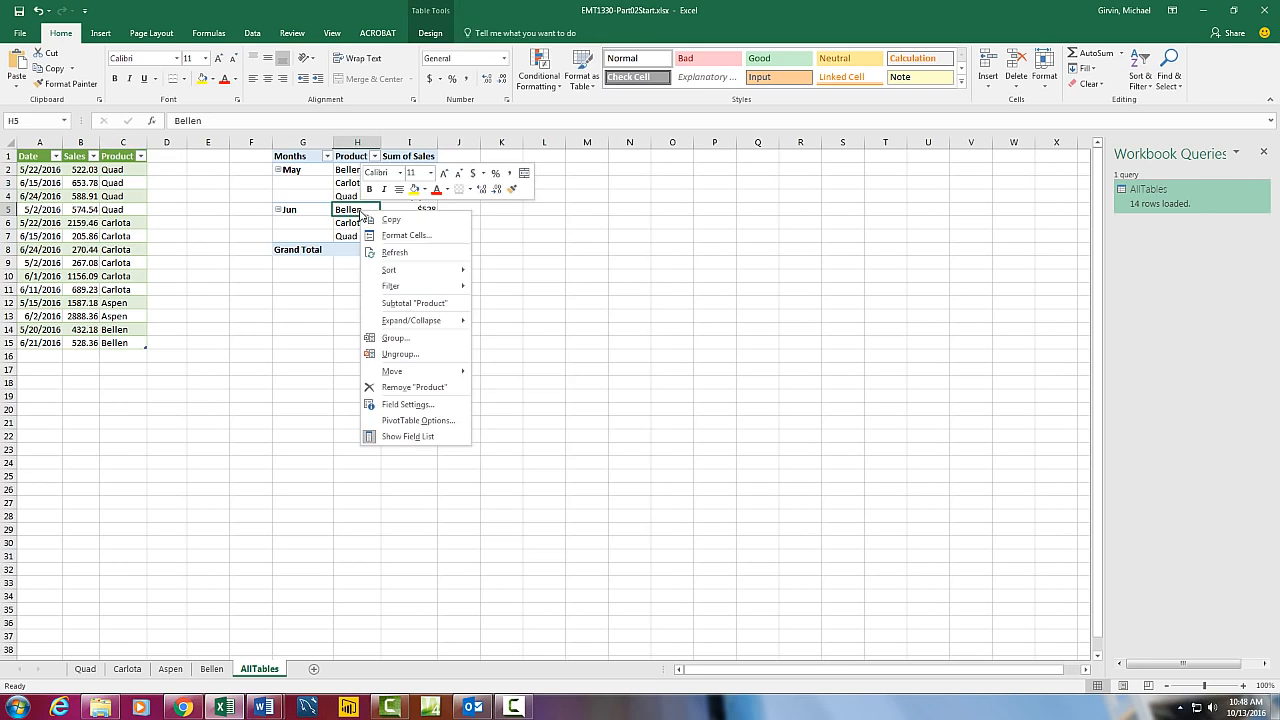
pyautogui.click(392, 254)
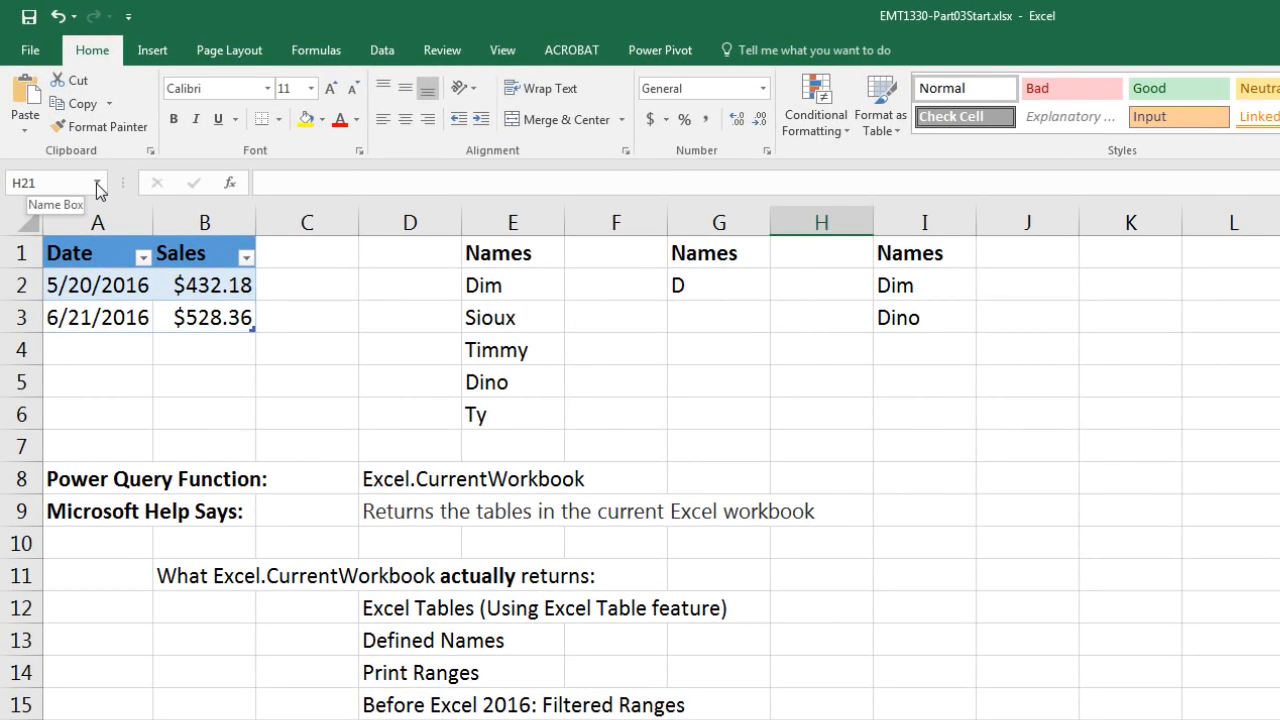
# In EMT1330-Part03Start.xlsx, go to the named ranges Criteria, Extract, Names and Print_Area to see which cells each covers
pyautogui.click(98, 184)
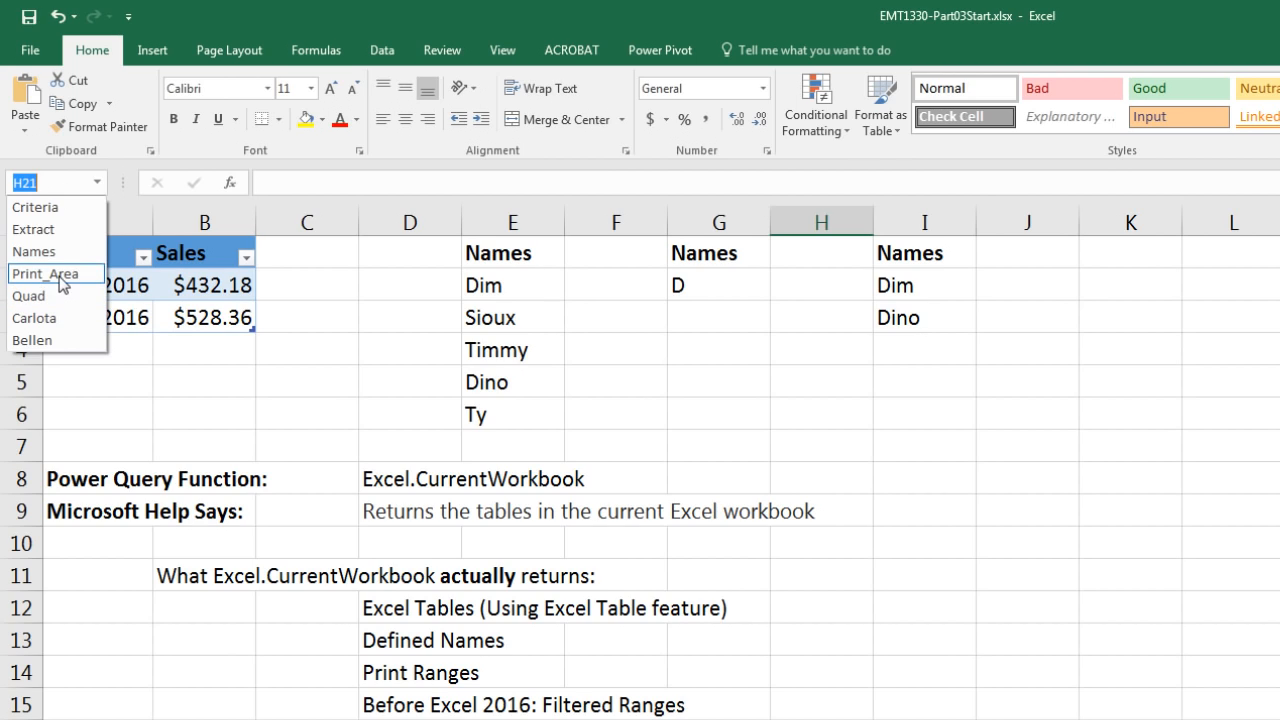
pyautogui.click(52, 210)
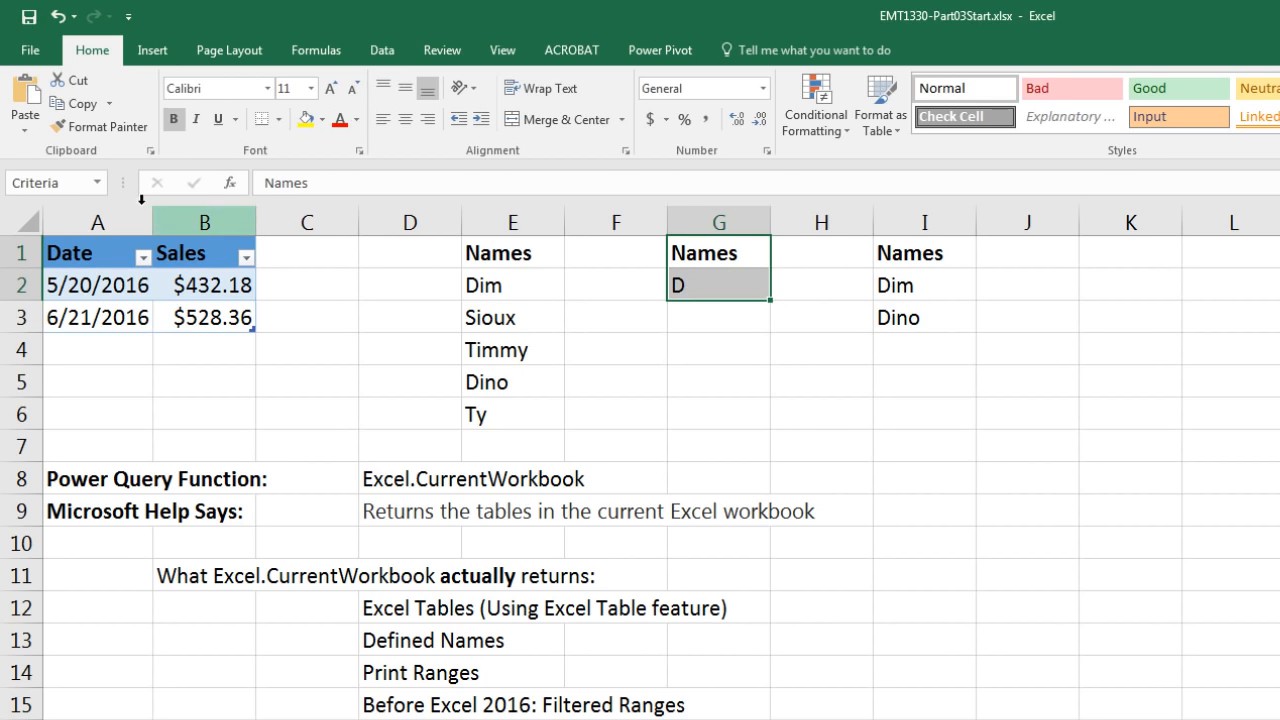
pyautogui.click(99, 183)
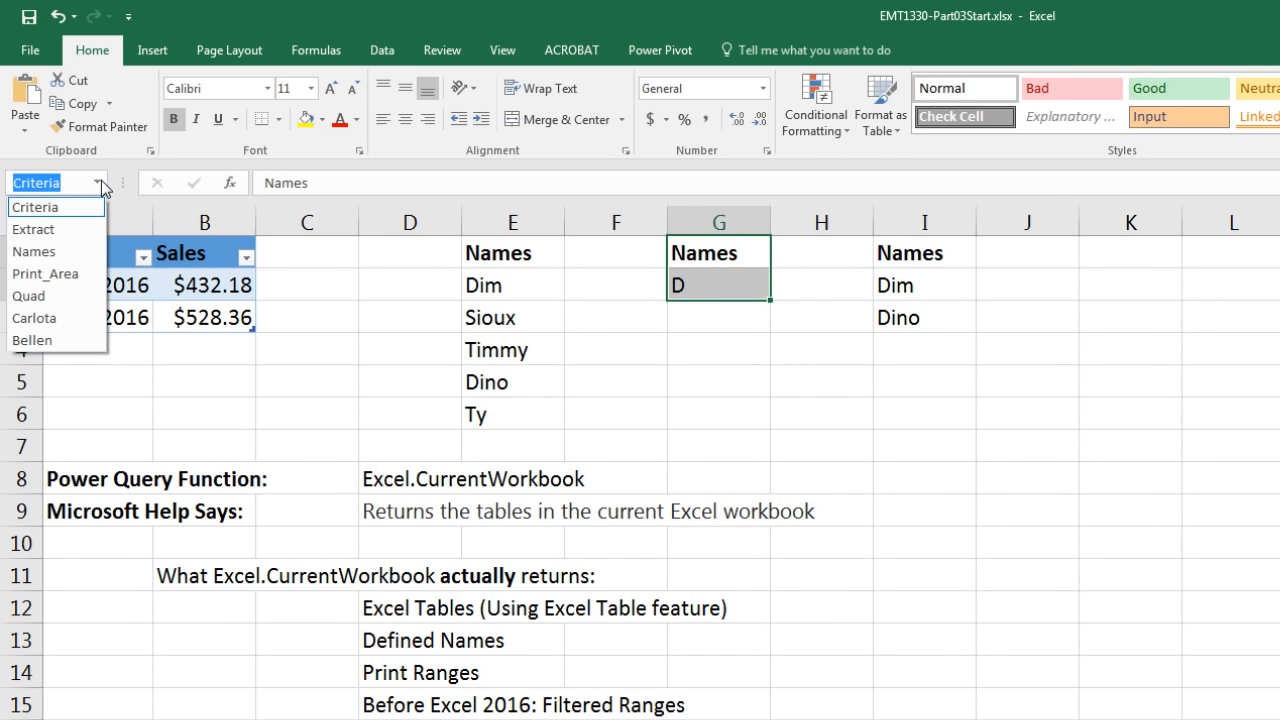
pyautogui.click(63, 230)
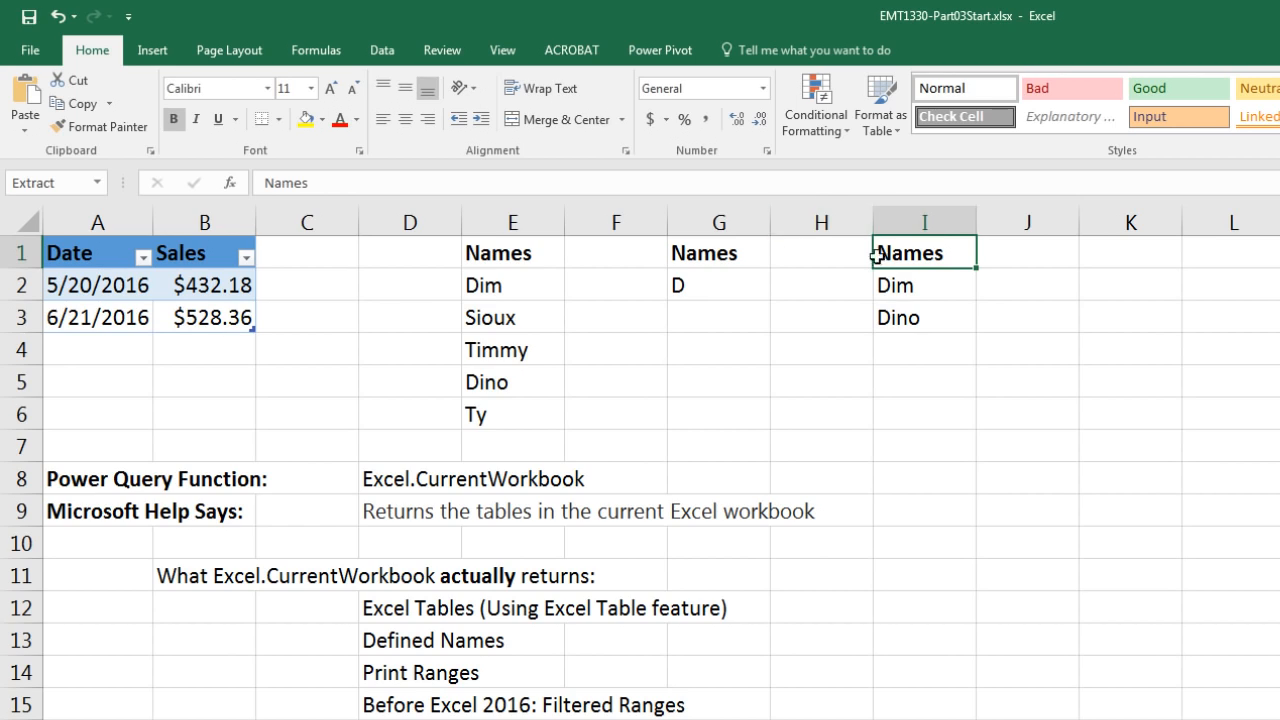
pyautogui.click(97, 183)
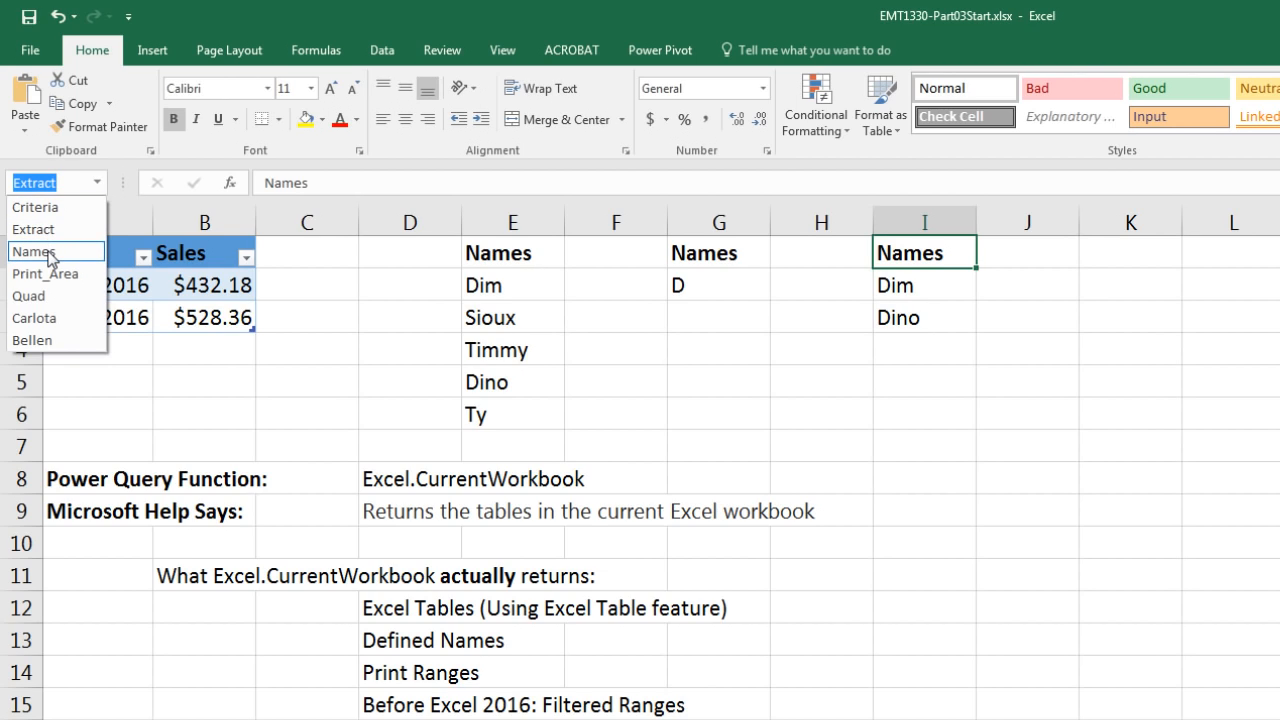
pyautogui.click(50, 257)
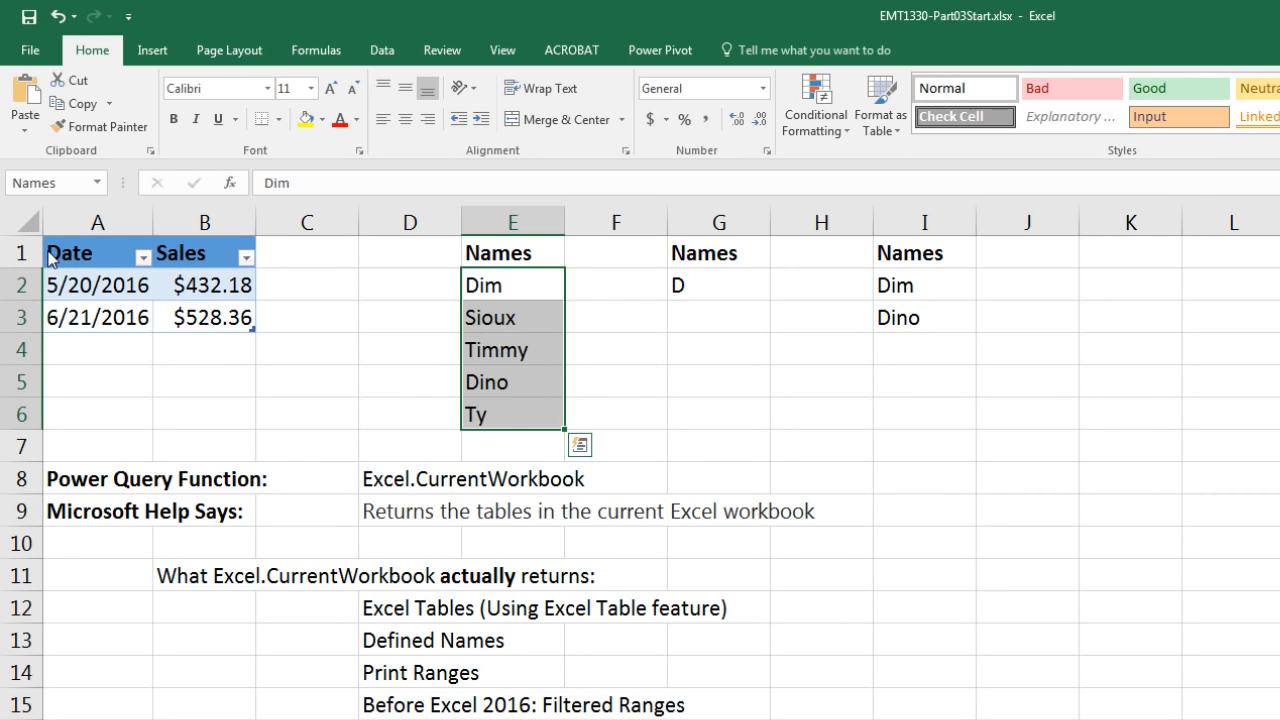
pyautogui.click(98, 183)
pyautogui.click(66, 275)
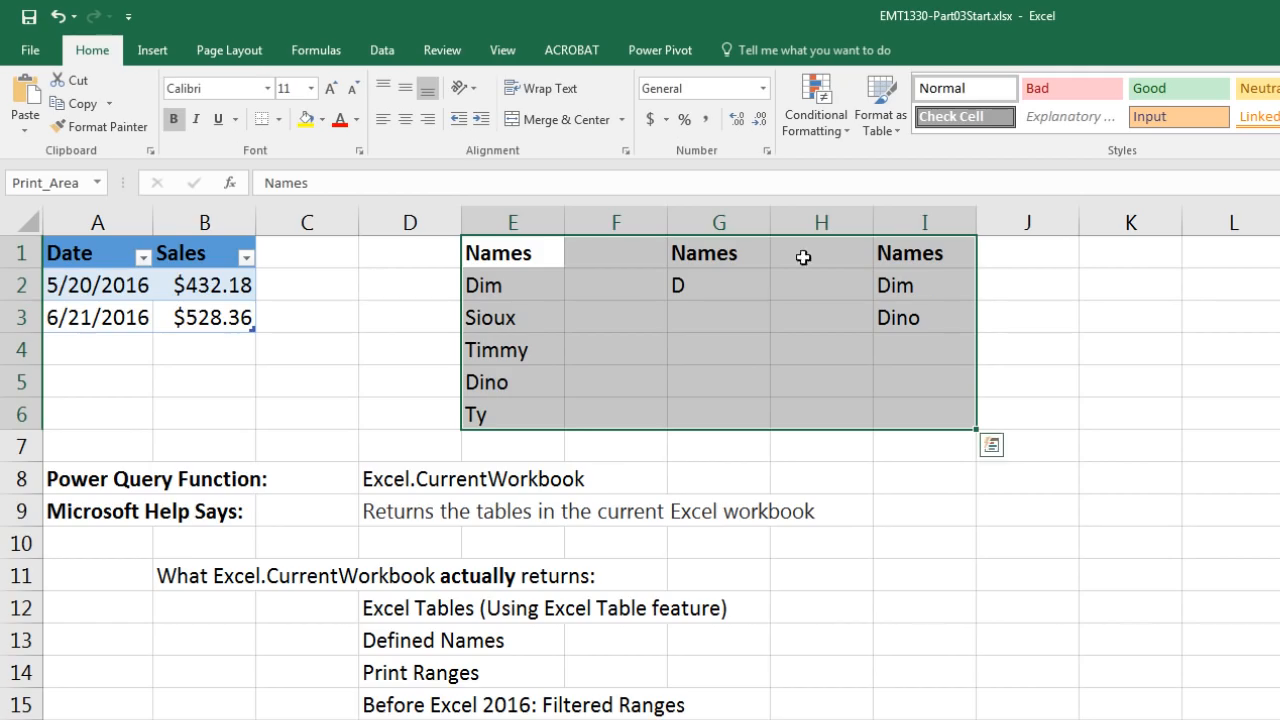
# Go to the Quad, Carlota and Bellen tables by name to see the data range of each
pyautogui.click(98, 183)
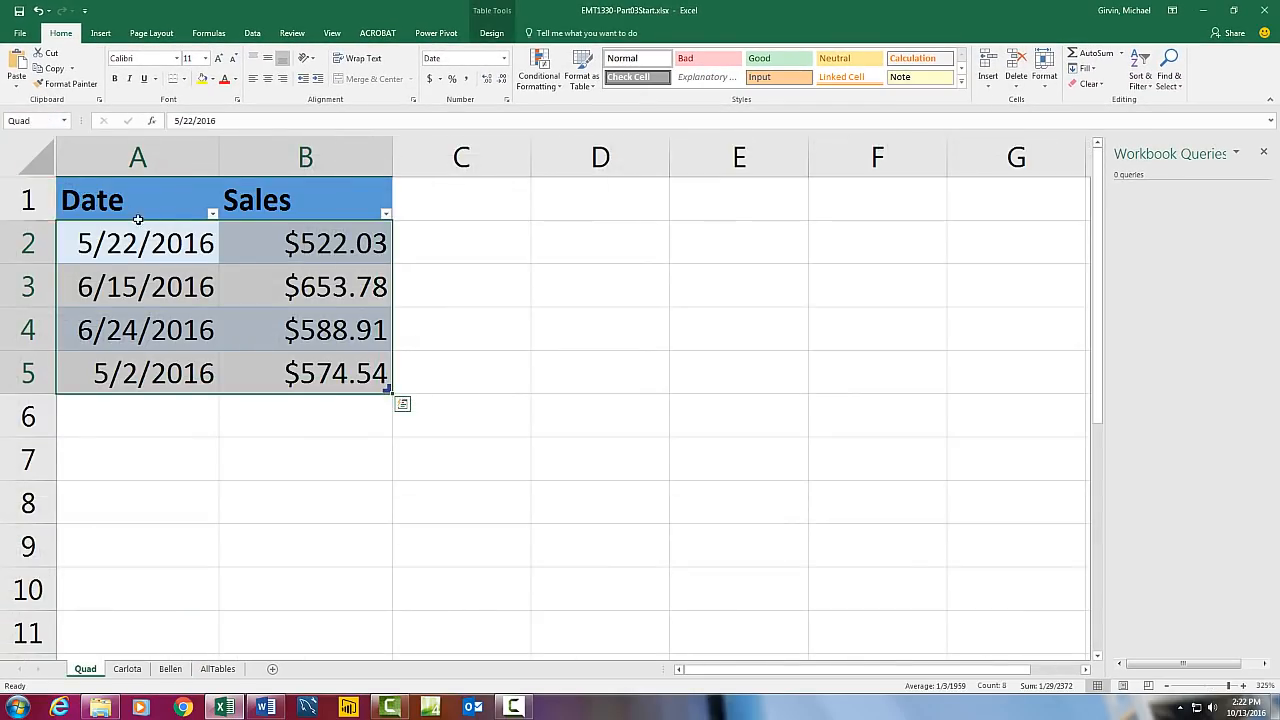
pyautogui.click(66, 121)
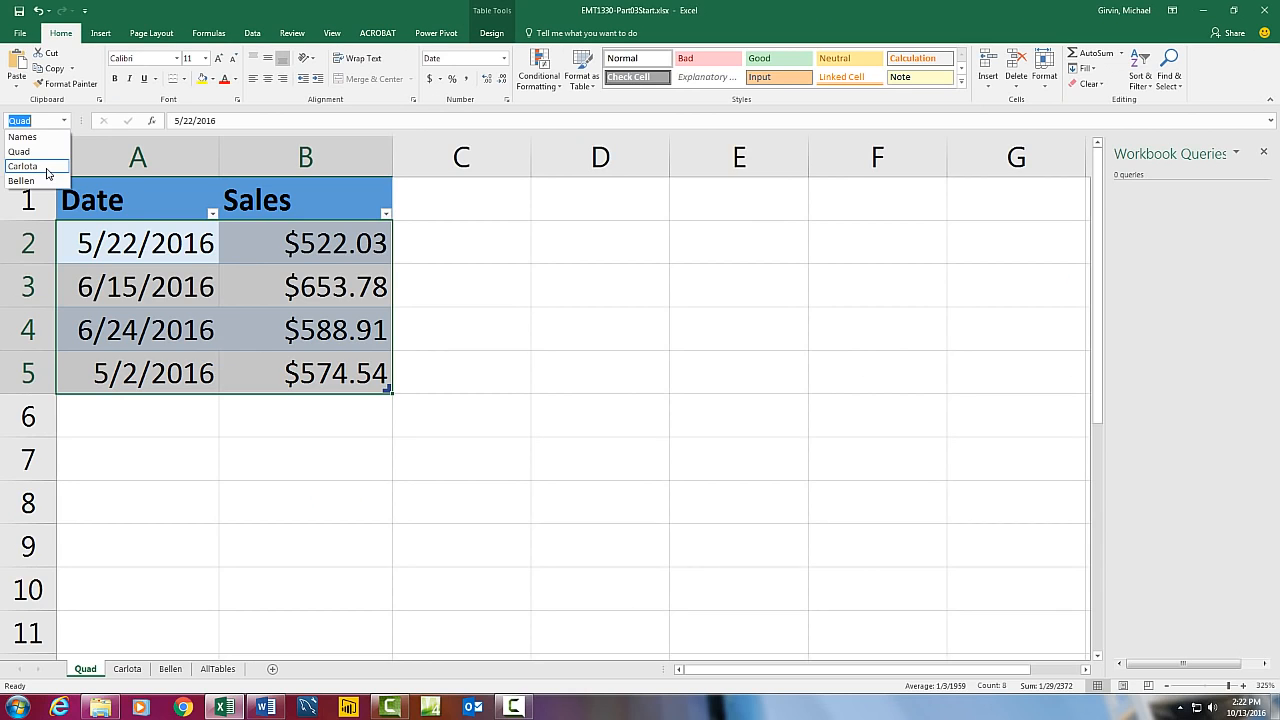
pyautogui.click(82, 297)
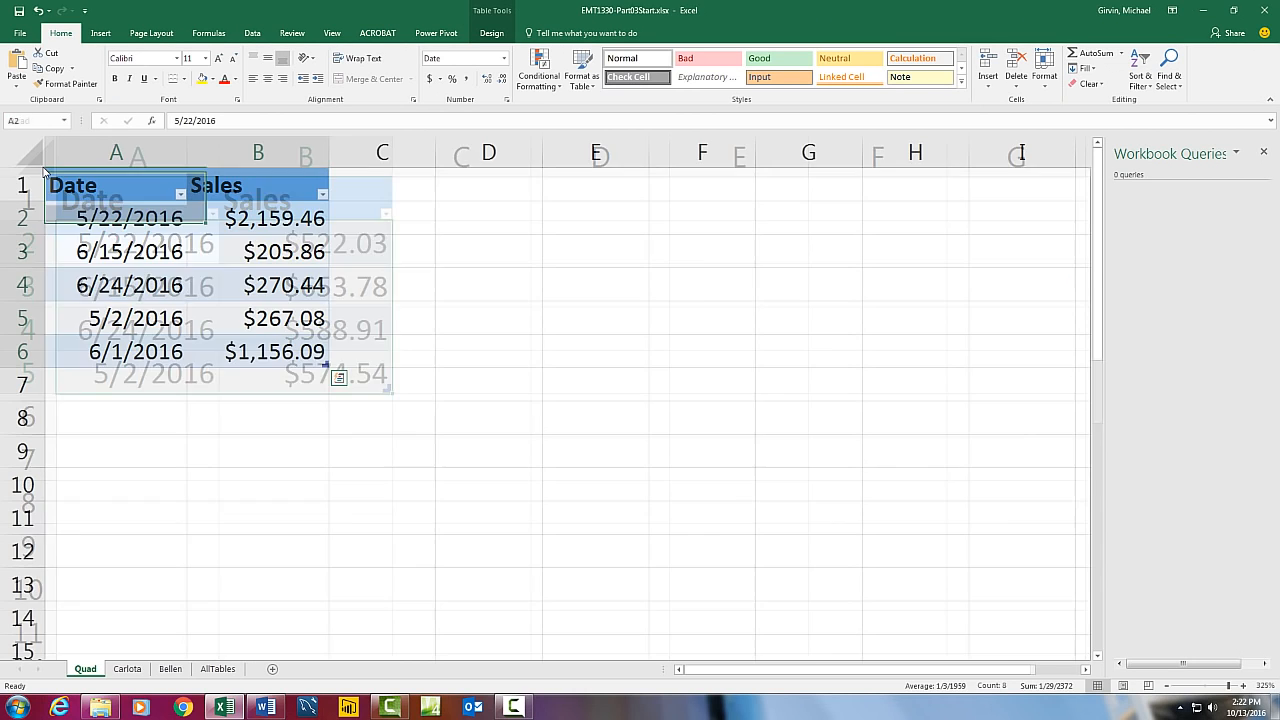
pyautogui.click(66, 121)
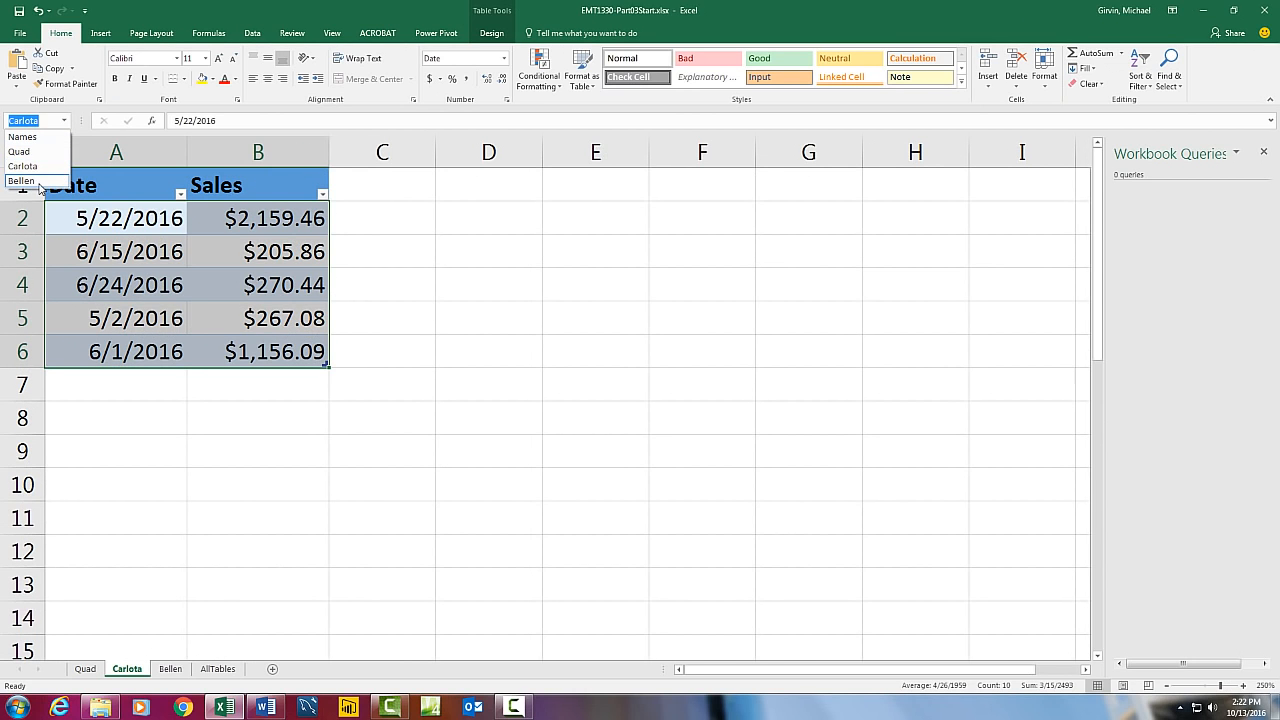
pyautogui.click(30, 178)
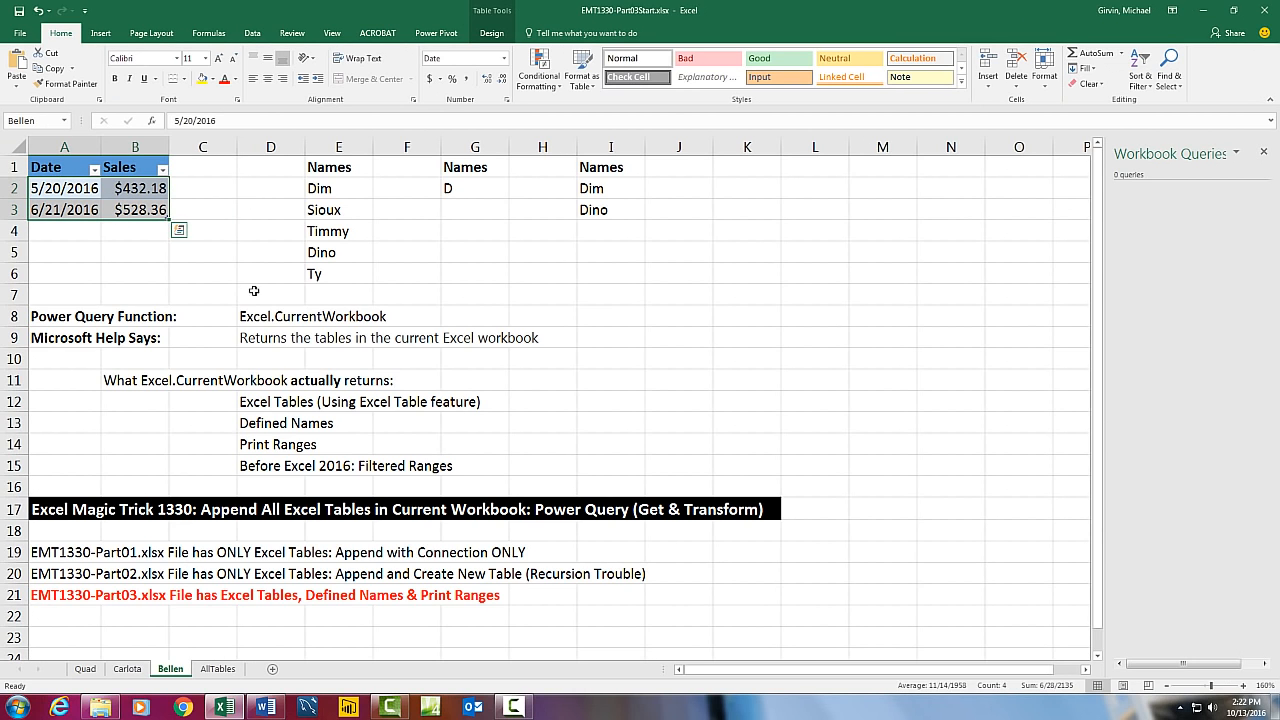
# Start a new blank Power Query query from the AllTables sheet
pyautogui.click(219, 670)
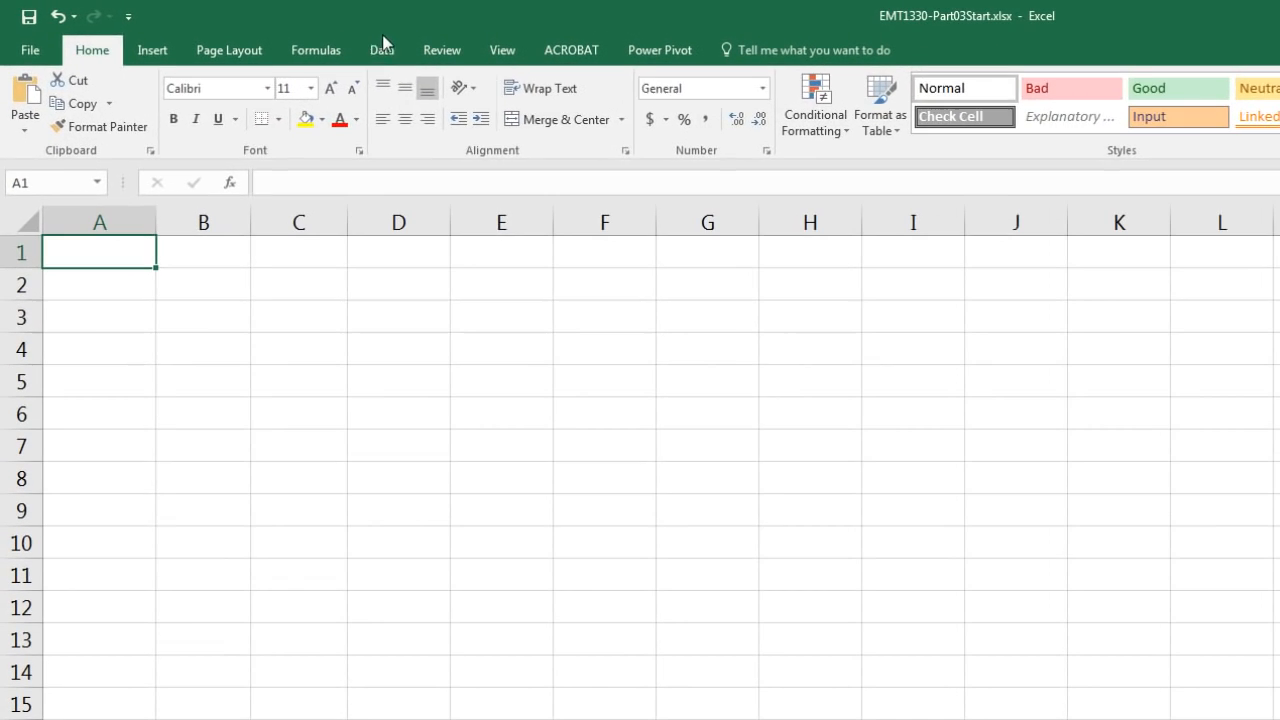
pyautogui.click(252, 33)
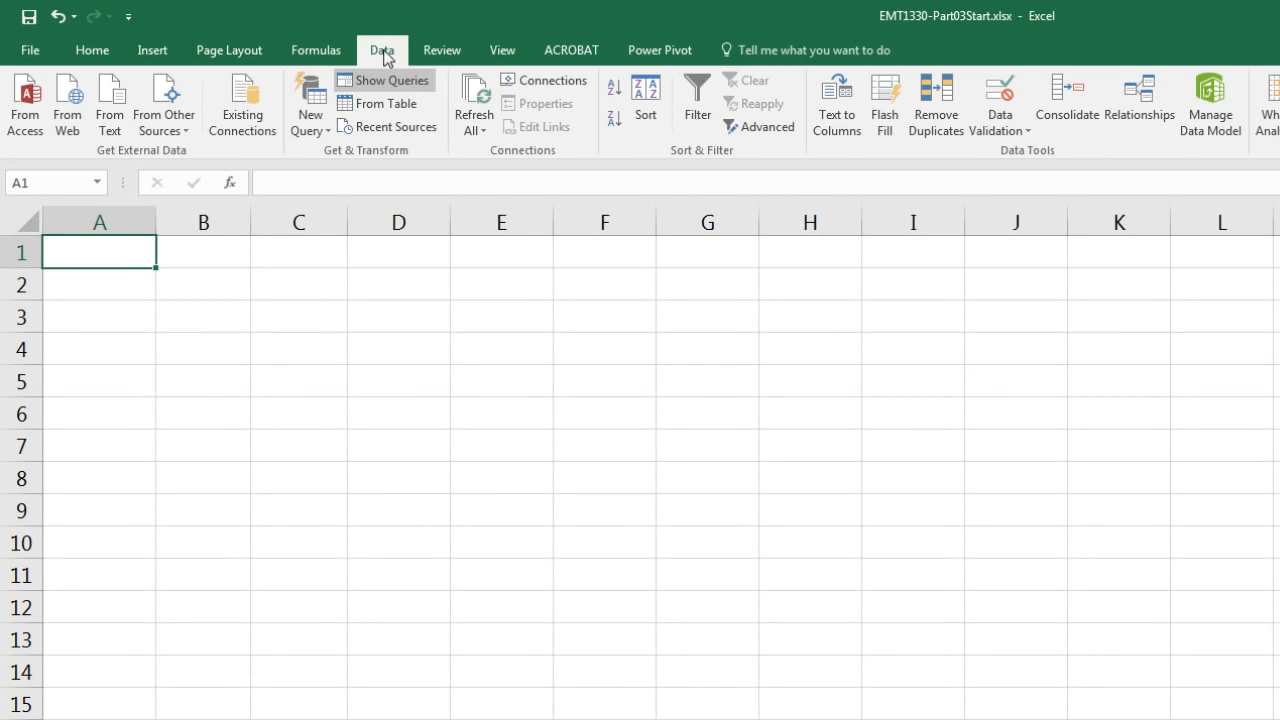
pyautogui.click(328, 130)
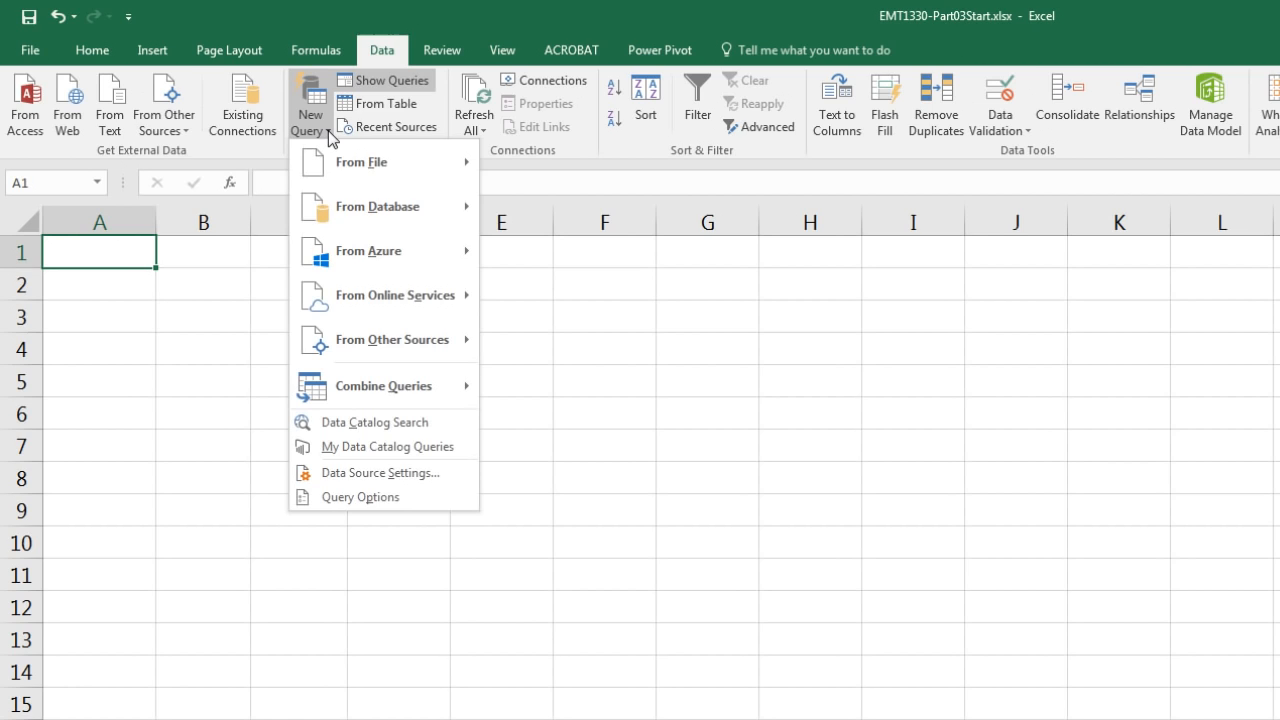
pyautogui.moveTo(386, 349)
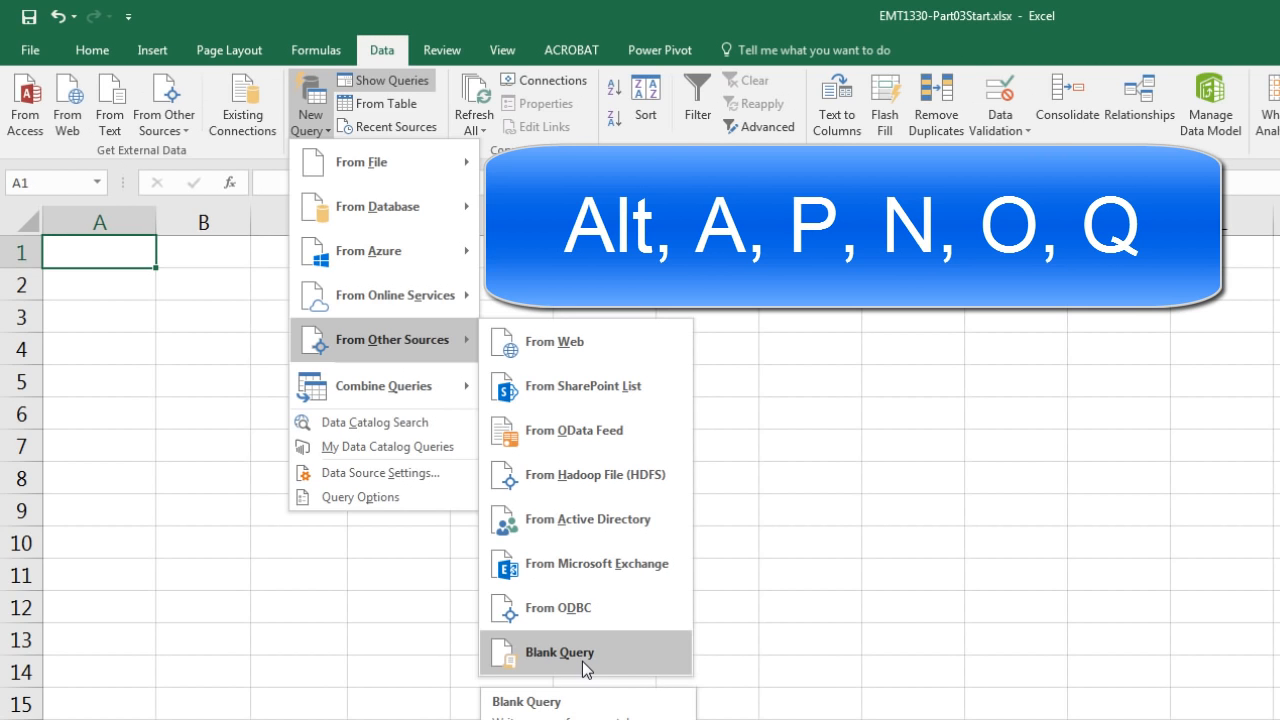
pyautogui.hotkey('alt', 'a')
pyautogui.press('p')
pyautogui.press('n')
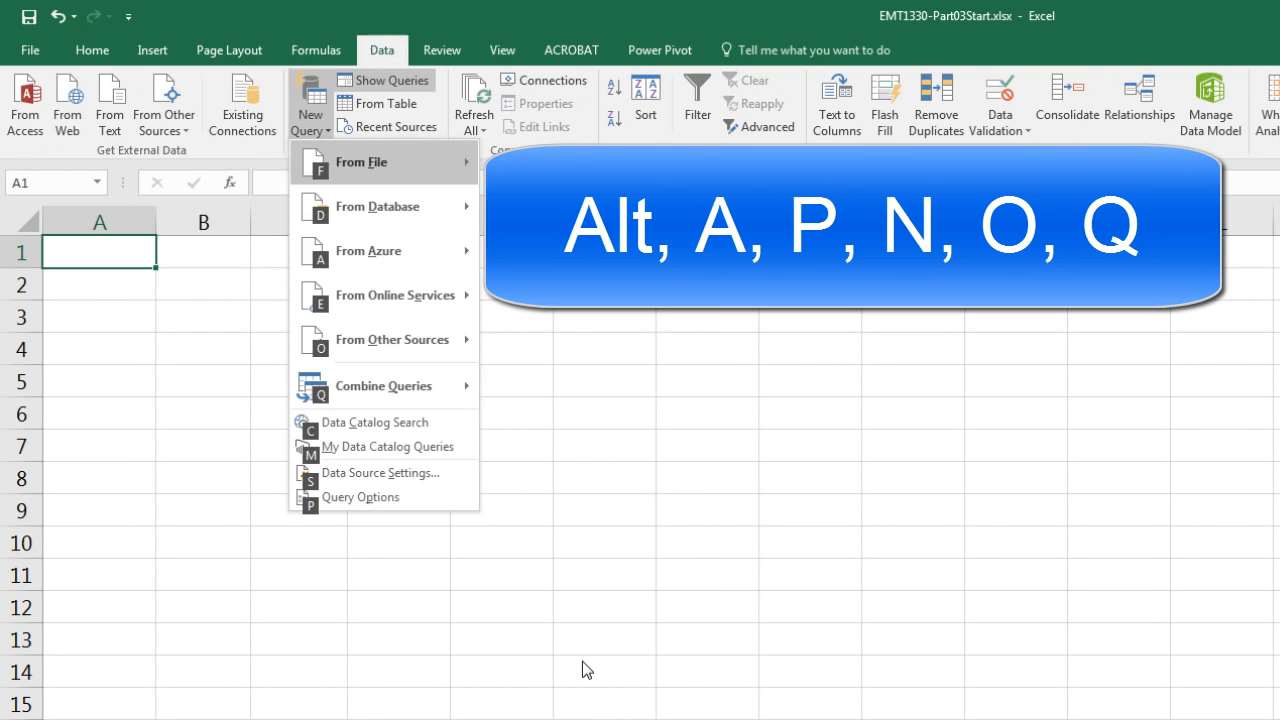
pyautogui.press('o')
pyautogui.press('q')
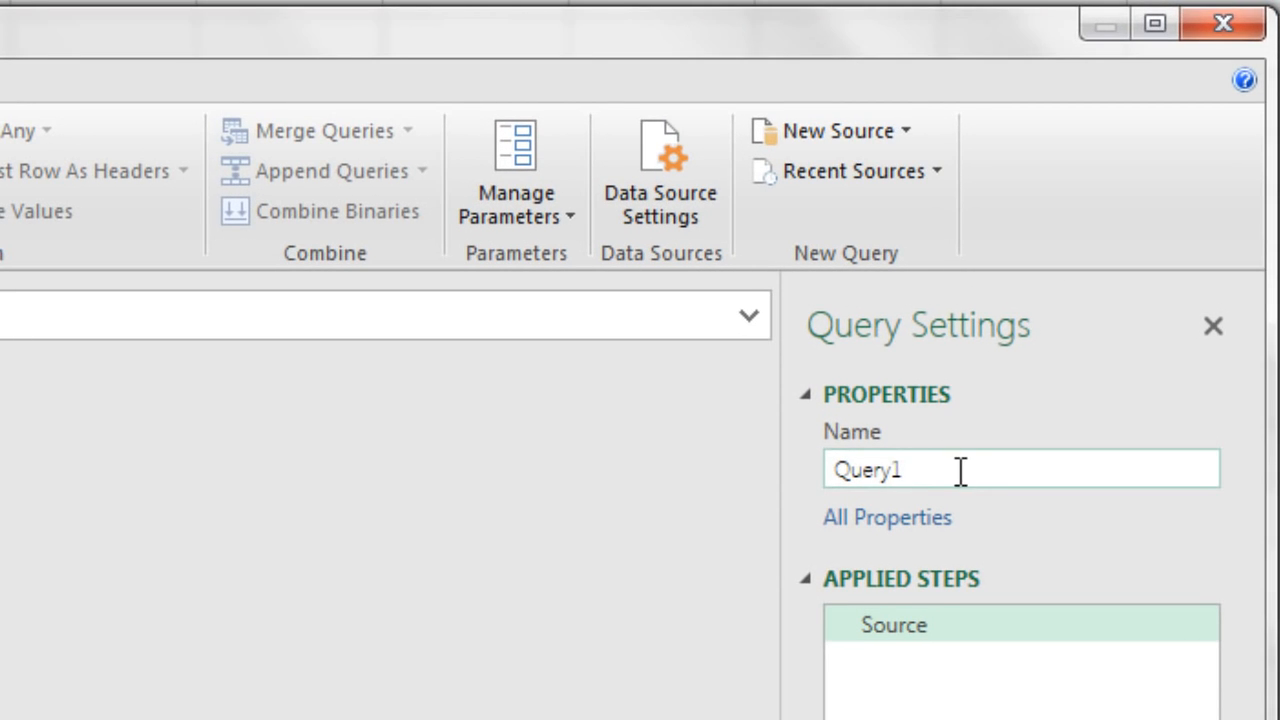
# Name the new blank query AllTables
pyautogui.moveTo(960, 471); pyautogui.dragTo(800, 486)
pyautogui.write('All')
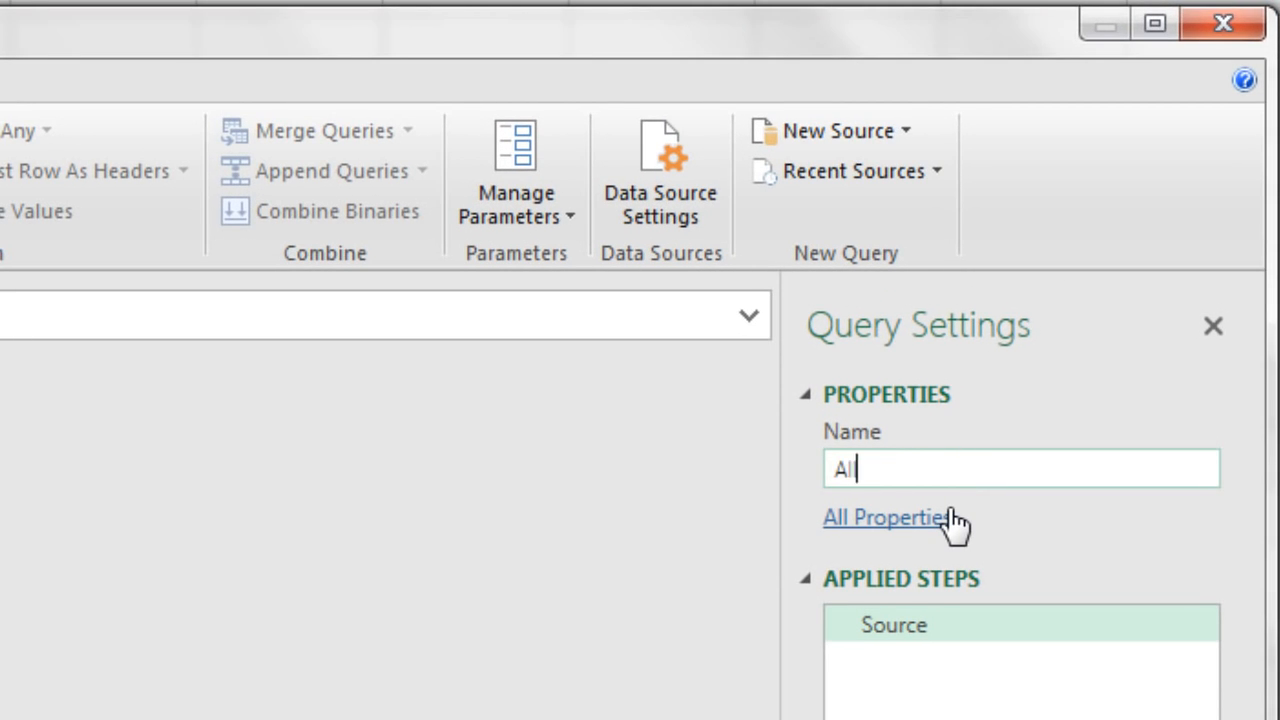
pyautogui.write('Tables')
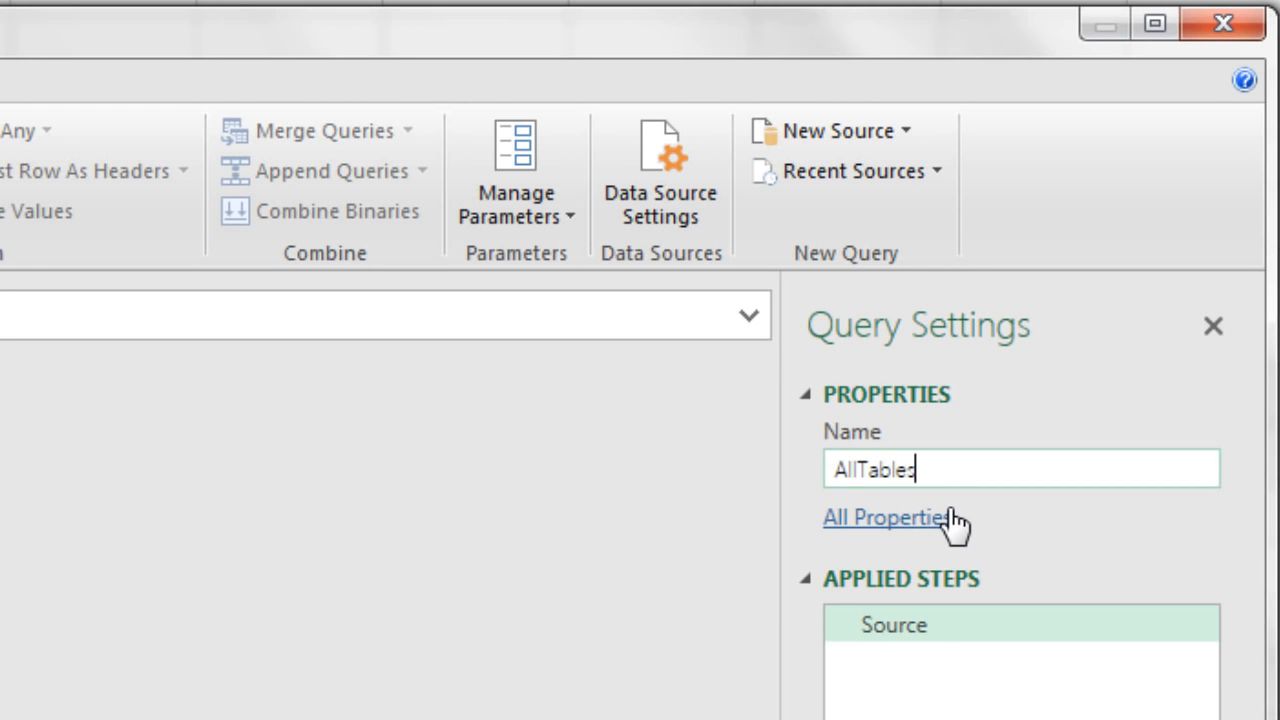
pyautogui.press('Return')
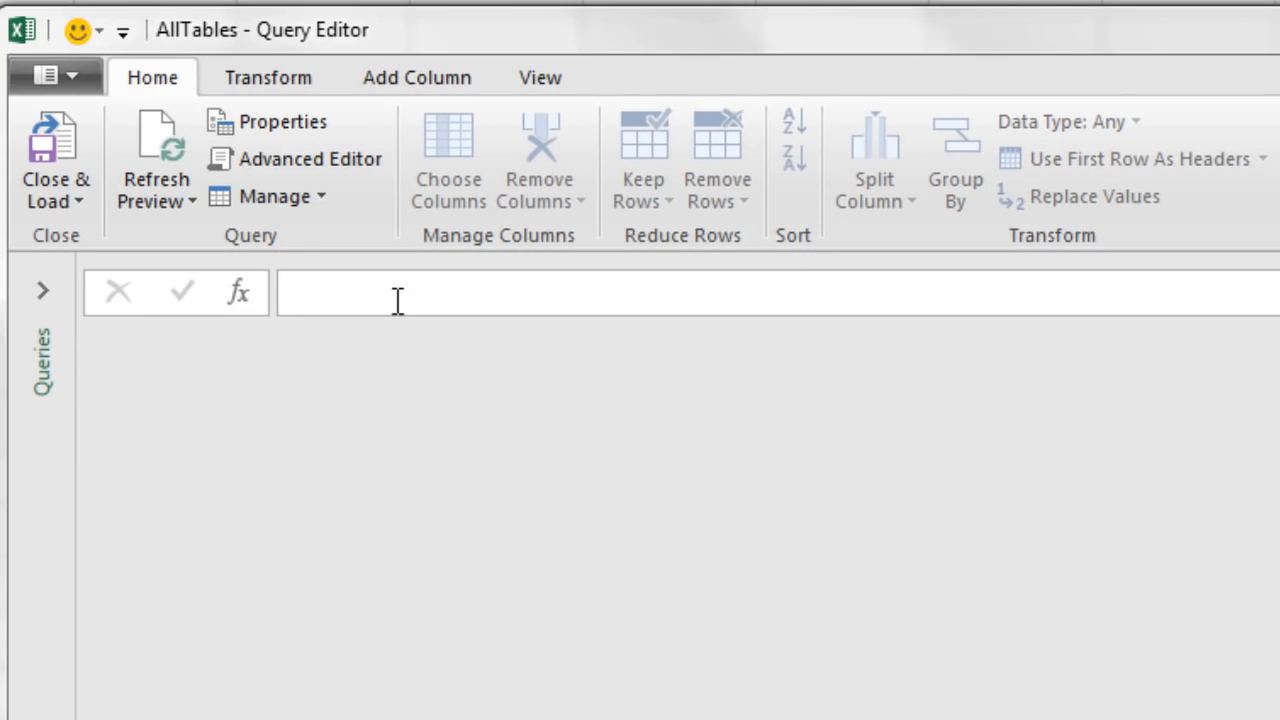
# Enter the formula =Excel.CurrentWorkbook() as the query's source to list the workbook's objects
pyautogui.click(397, 300)
pyautogui.write('=E')
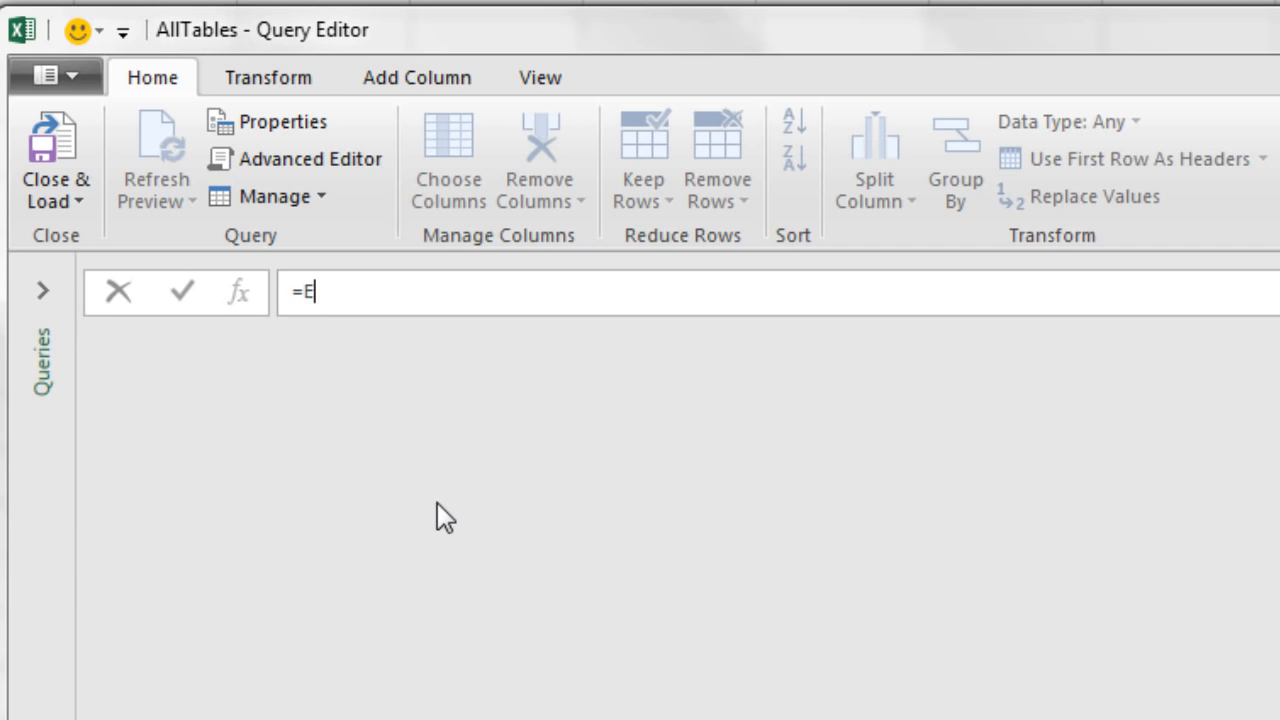
pyautogui.write('xcel.Curren')
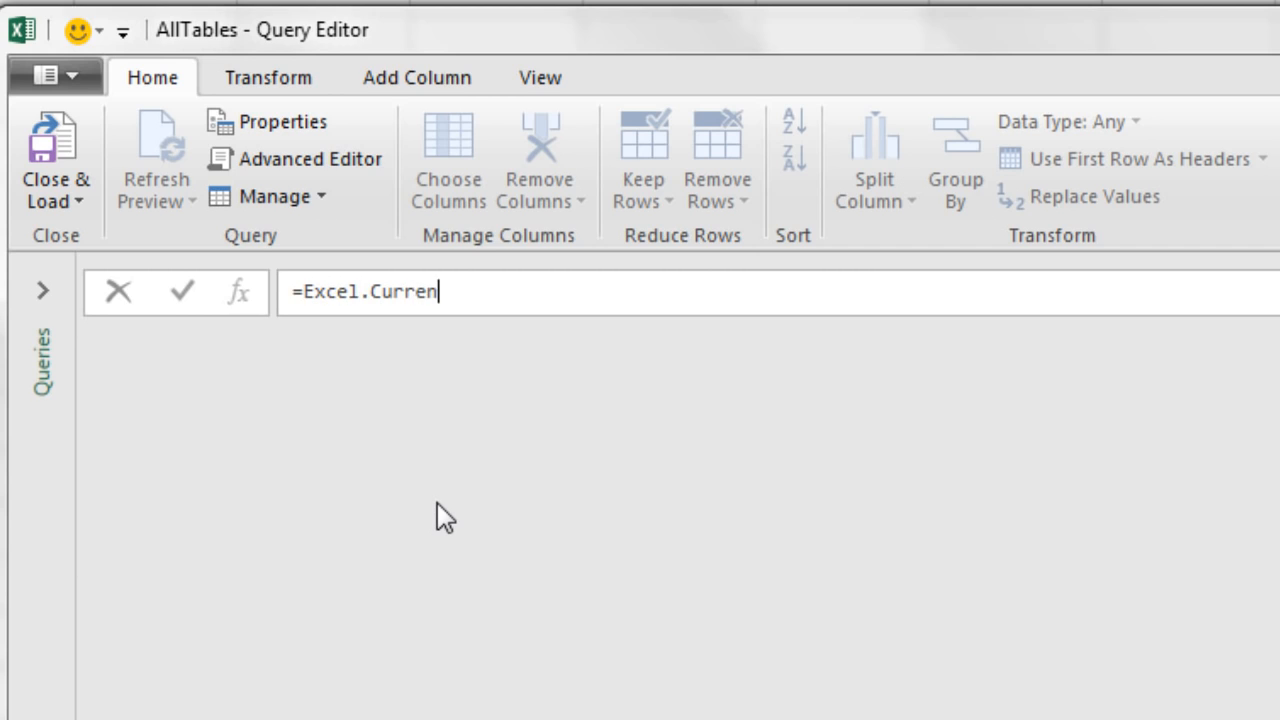
pyautogui.write('tWorkbook')
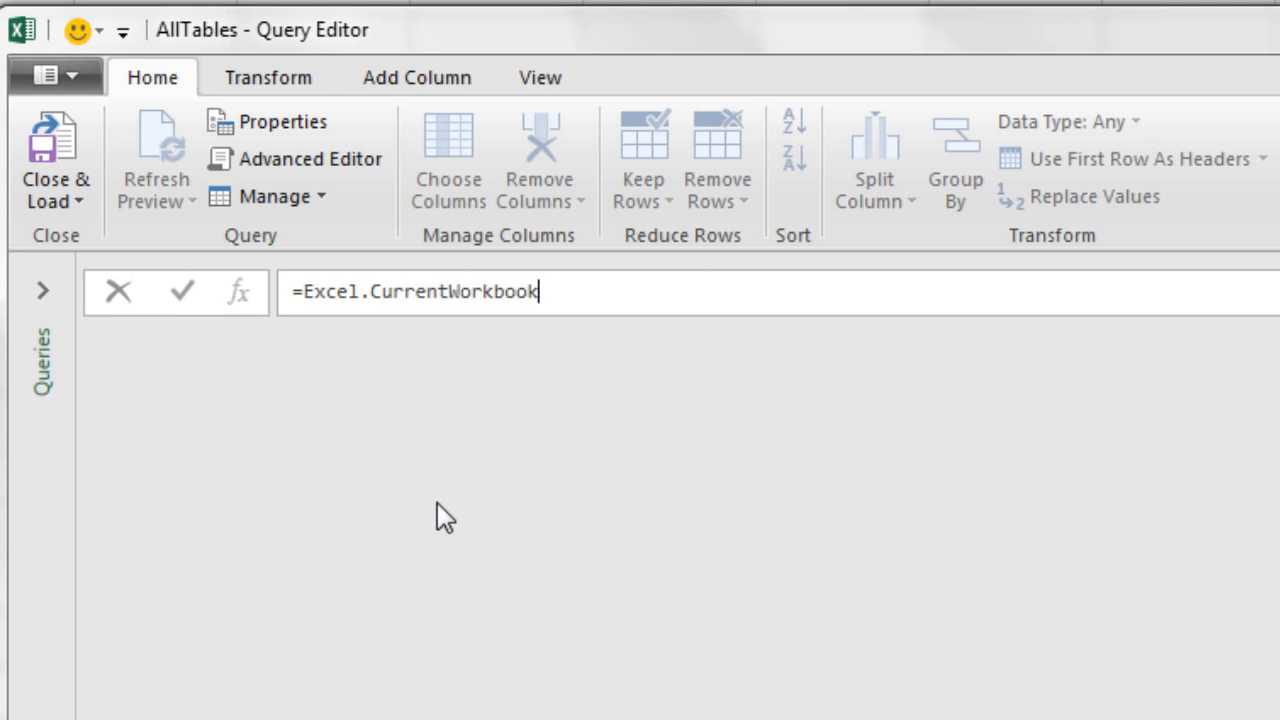
pyautogui.write('()')
pyautogui.press('Return')
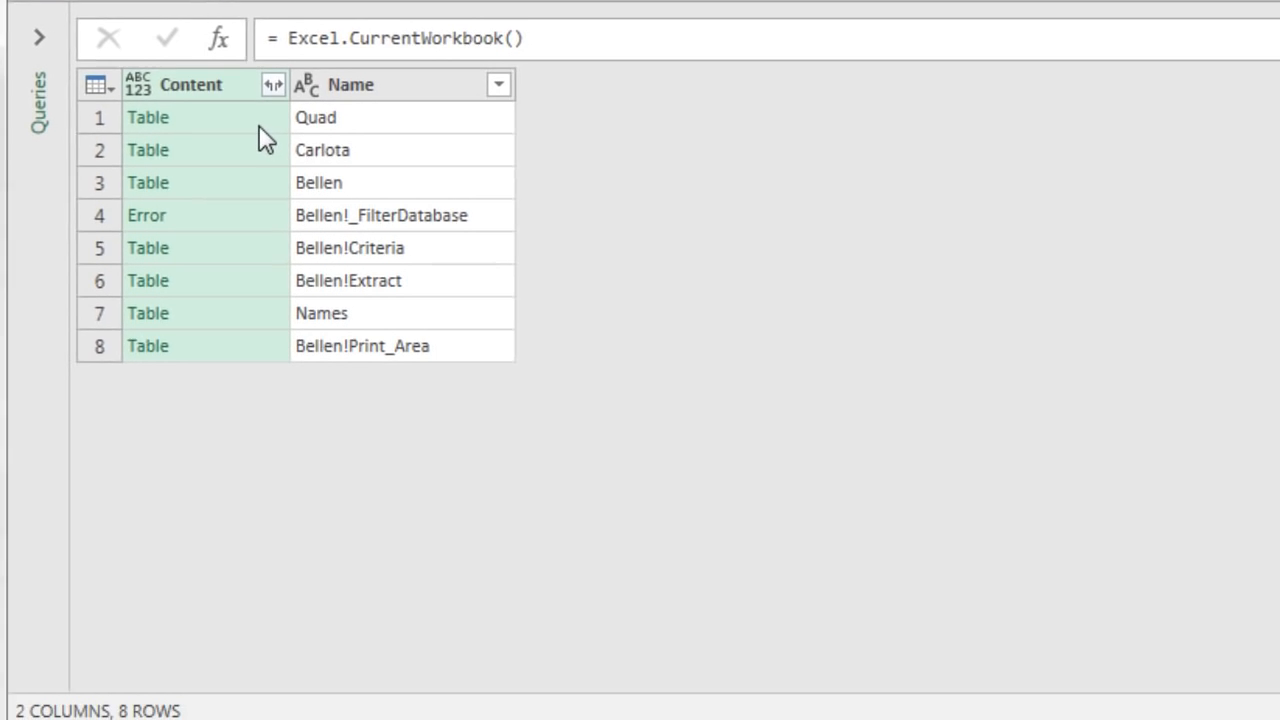
# Preview the content of each listed workbook object, from the Quad table to Bellen!Print_Area, including the Error entry for Bellen!_FilterDatabase
pyautogui.click(282, 386)
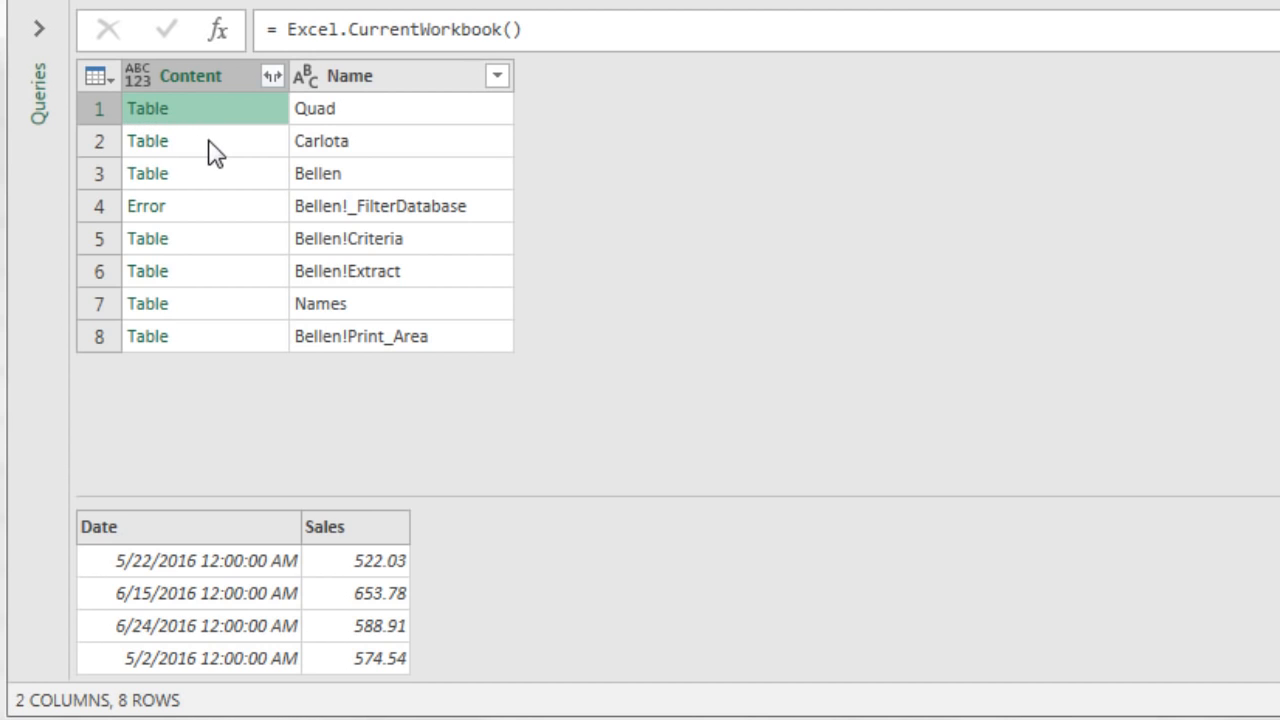
pyautogui.click(249, 148)
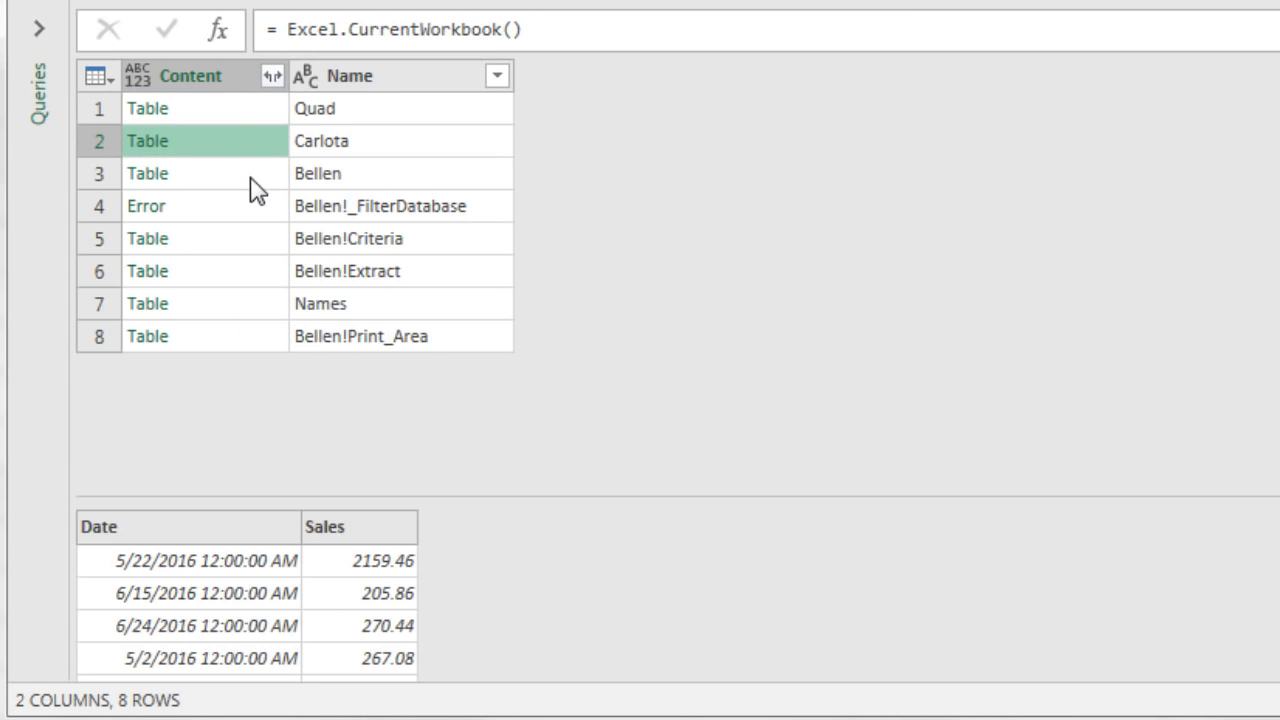
pyautogui.click(252, 180)
pyautogui.click(250, 226)
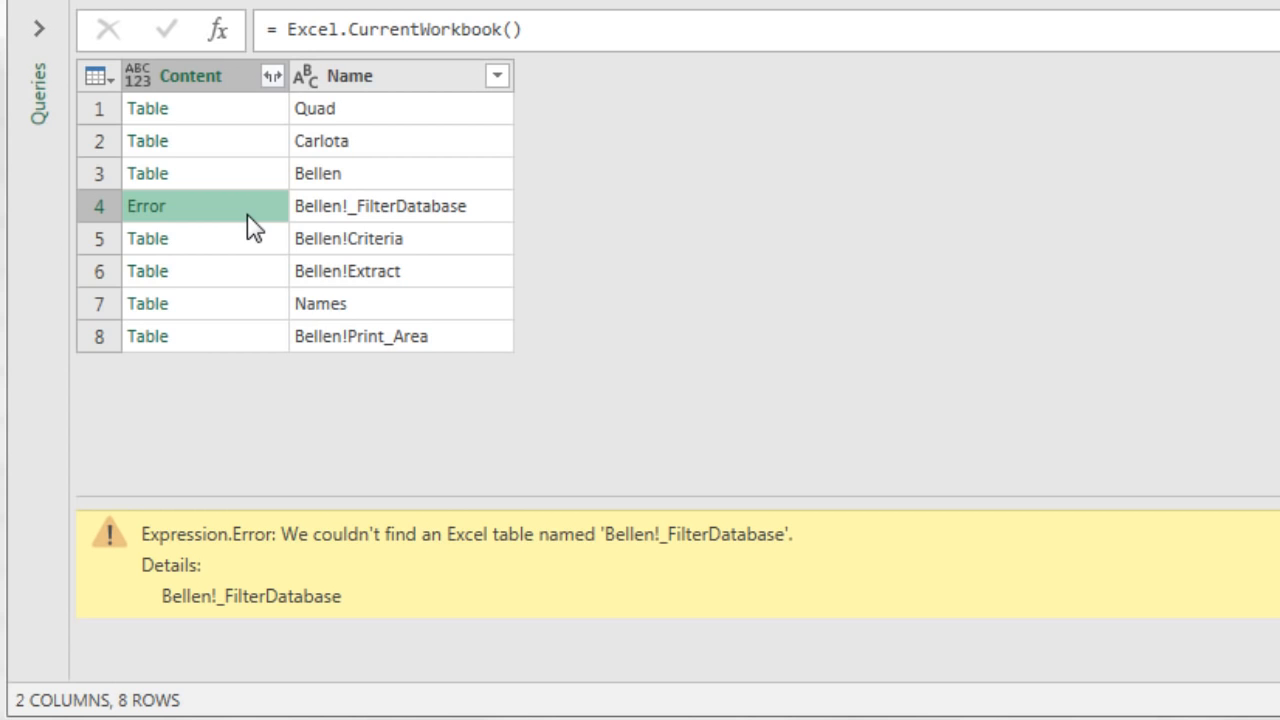
pyautogui.click(253, 248)
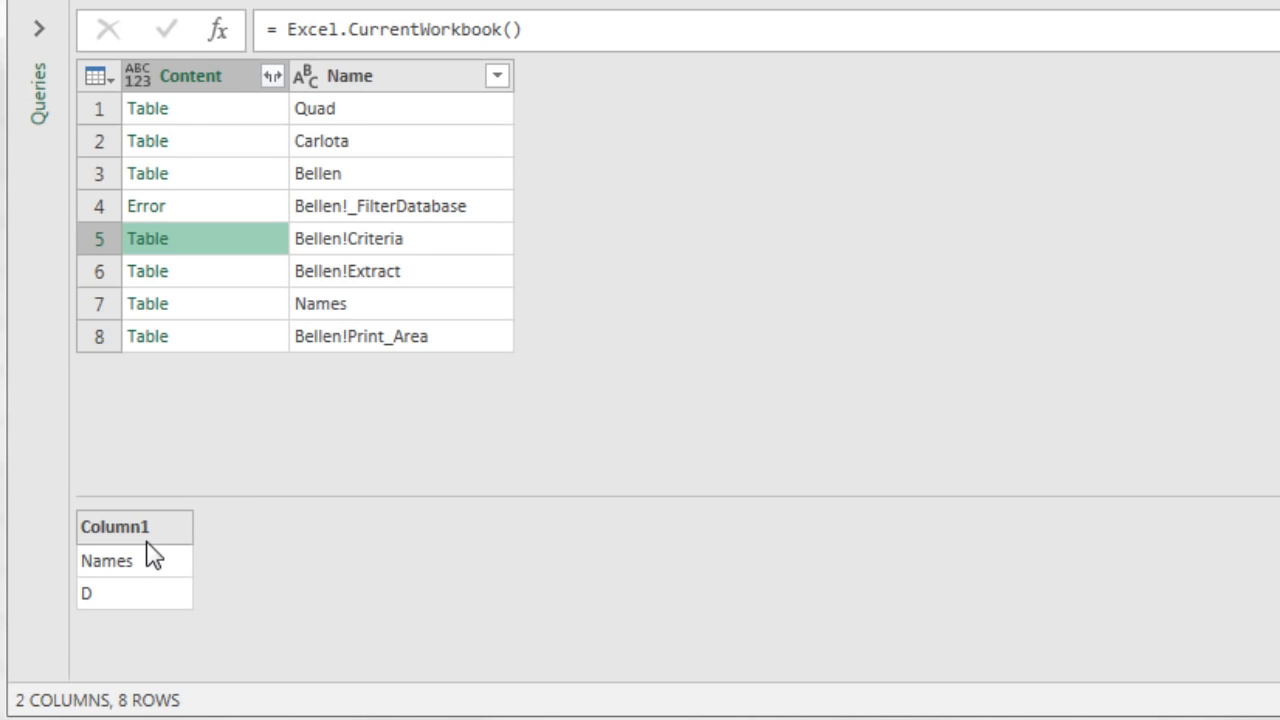
pyautogui.click(240, 280)
pyautogui.click(250, 304)
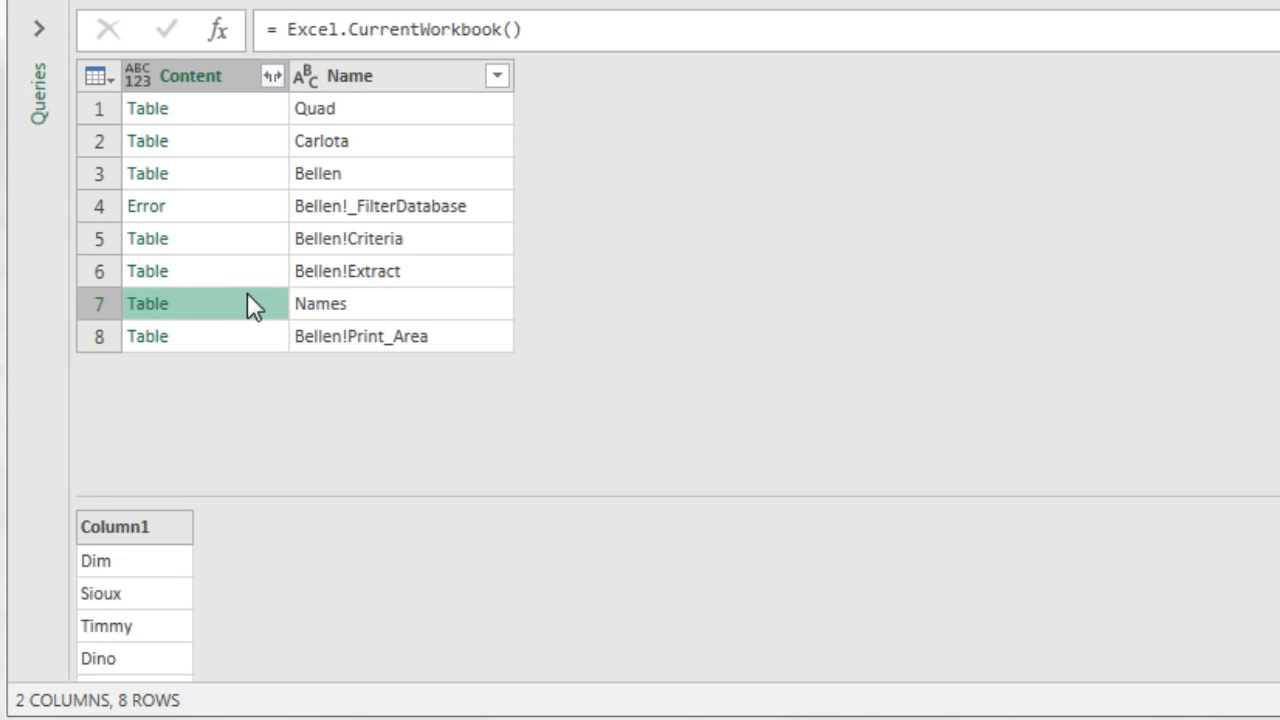
pyautogui.click(238, 326)
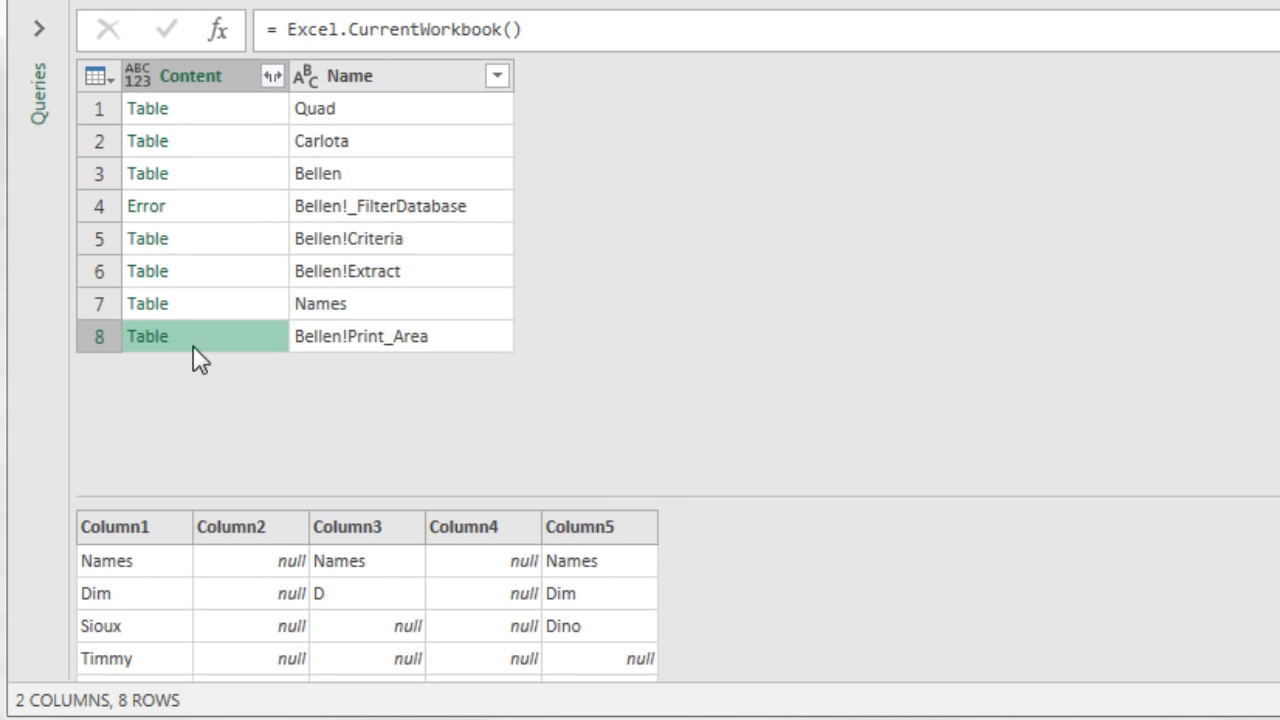
pyautogui.click(226, 312)
pyautogui.click(227, 276)
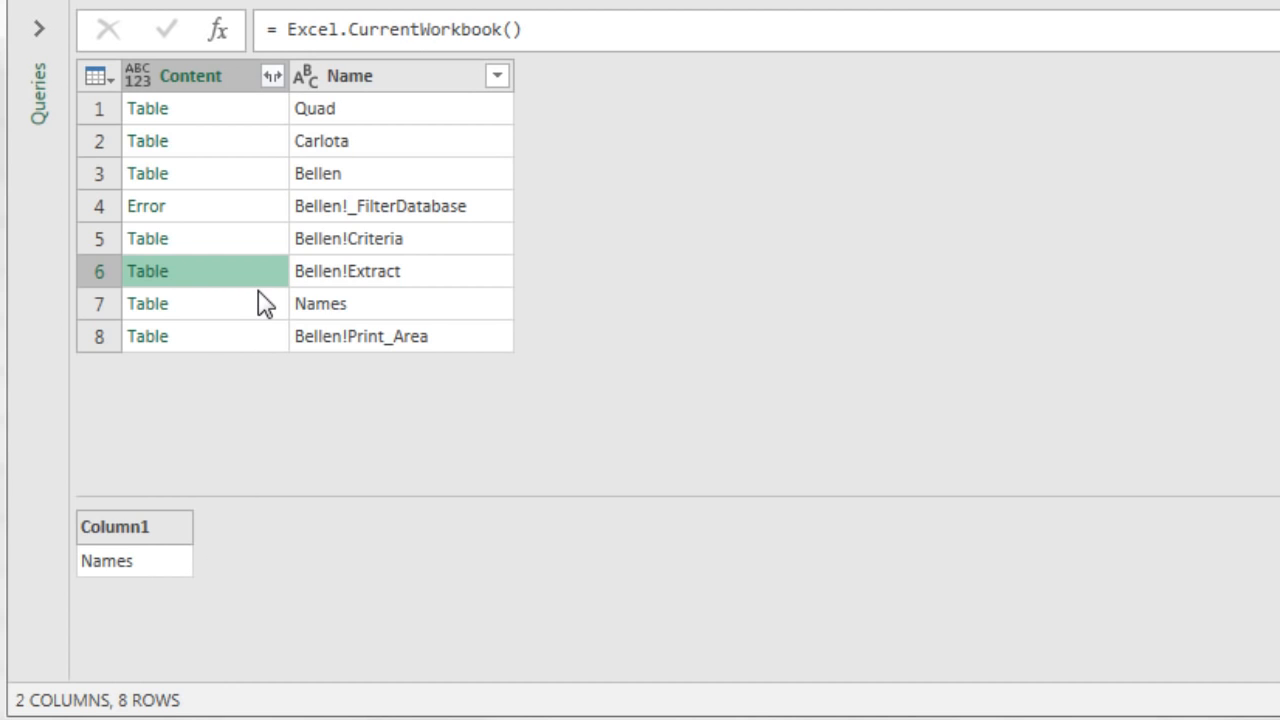
pyautogui.click(259, 246)
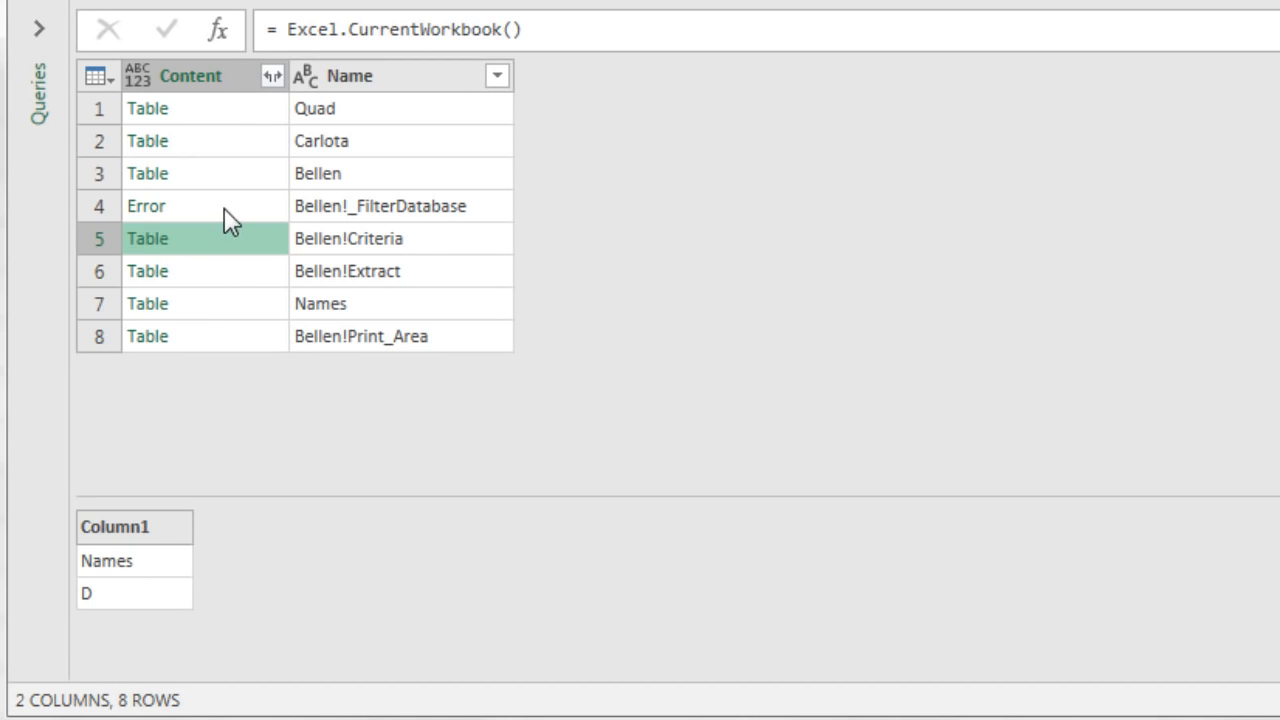
pyautogui.click(229, 212)
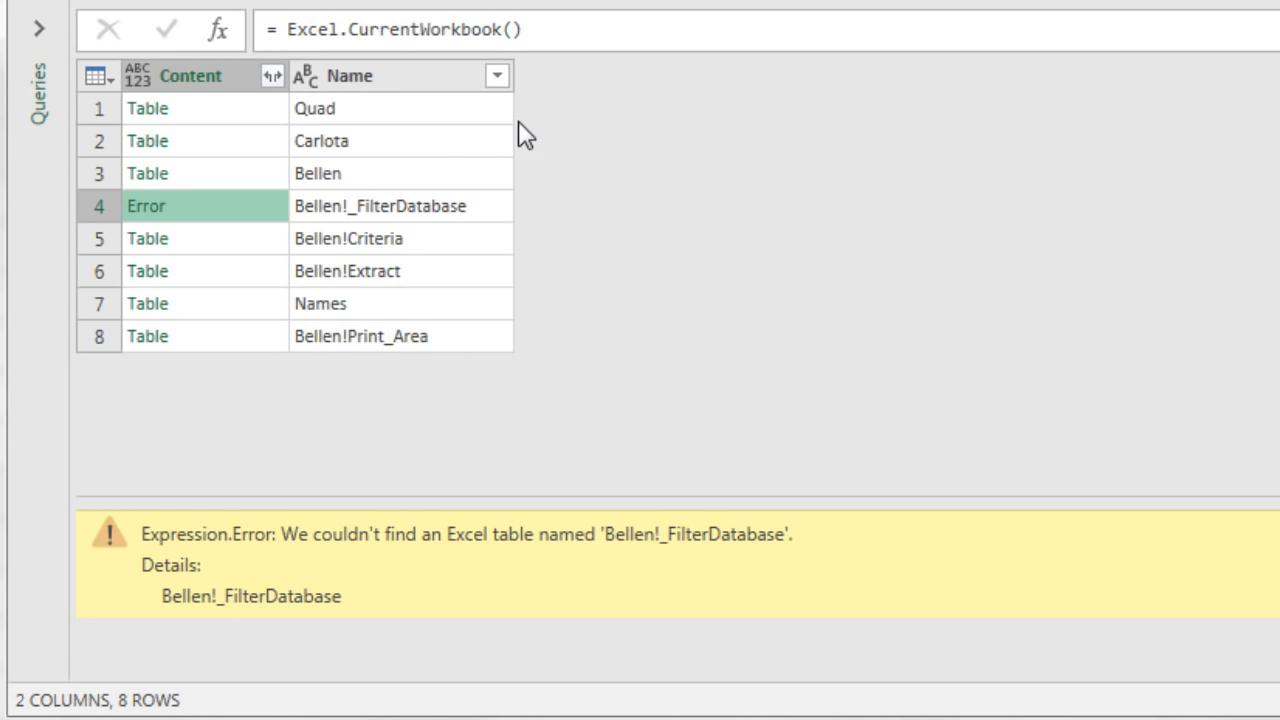
# Filter the Name column to keep only rows whose name does not end with FilterDatabase
pyautogui.click(497, 77)
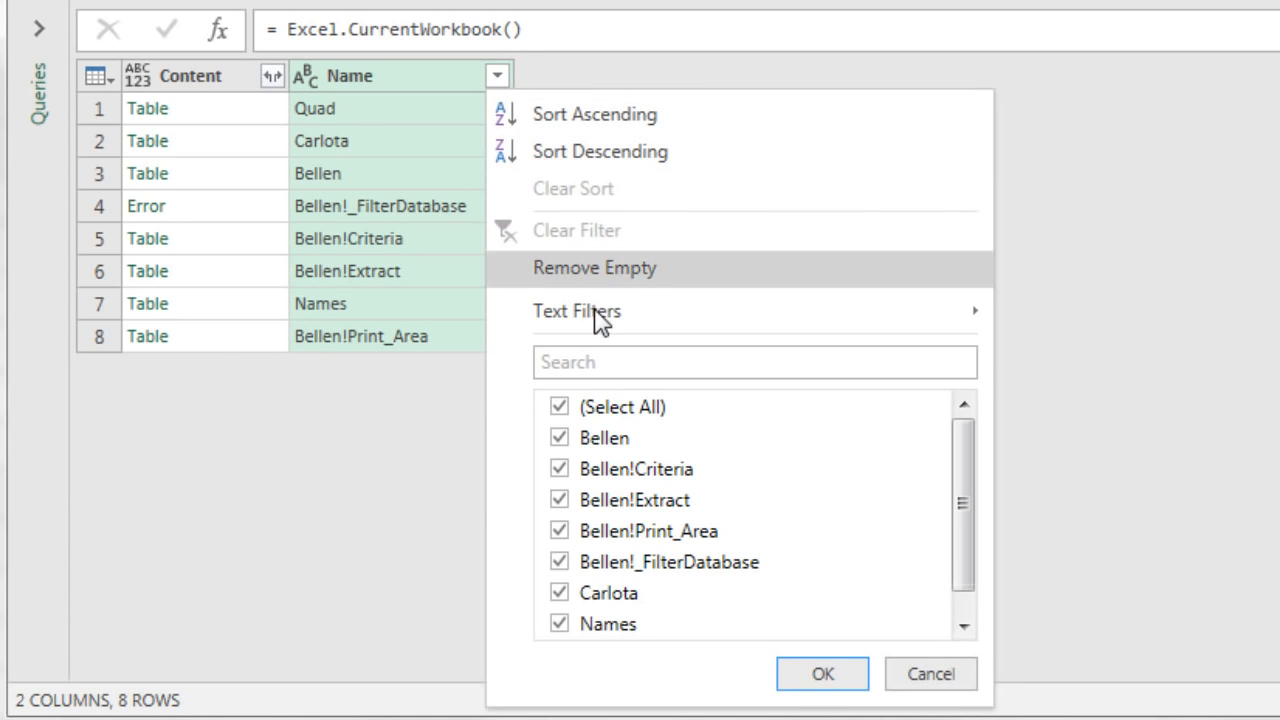
pyautogui.moveTo(662, 322)
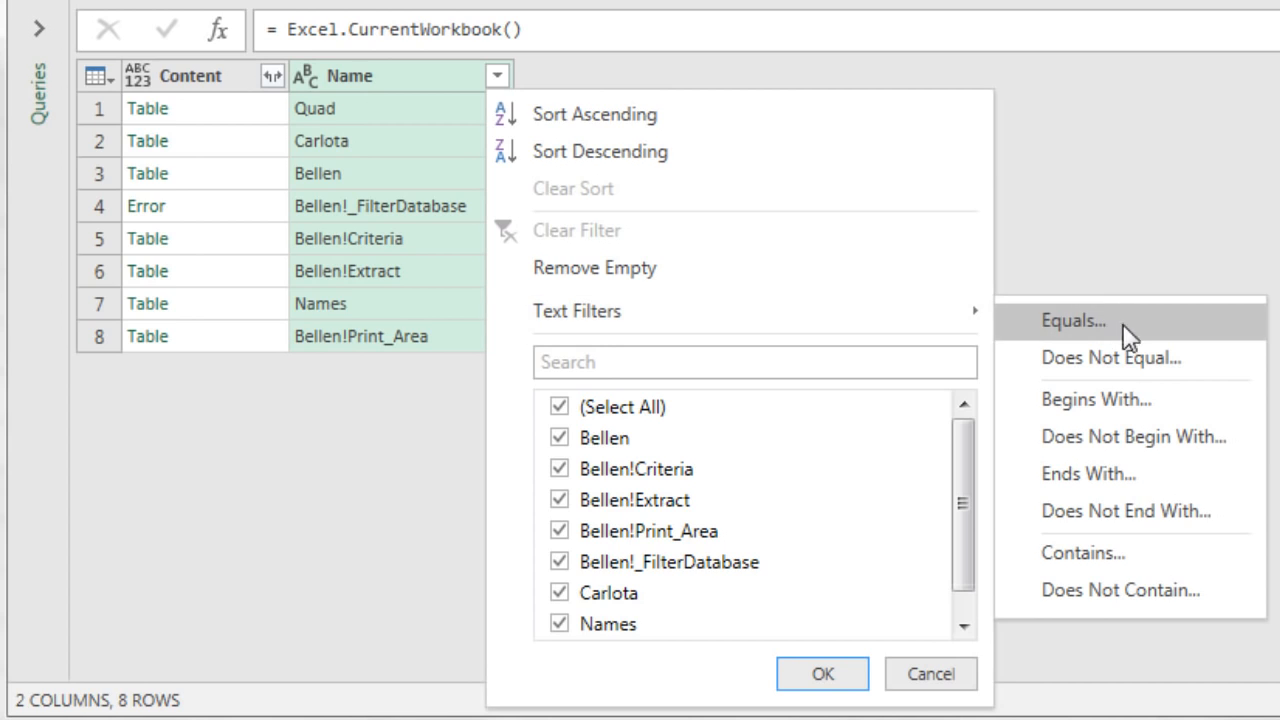
pyautogui.click(1146, 511)
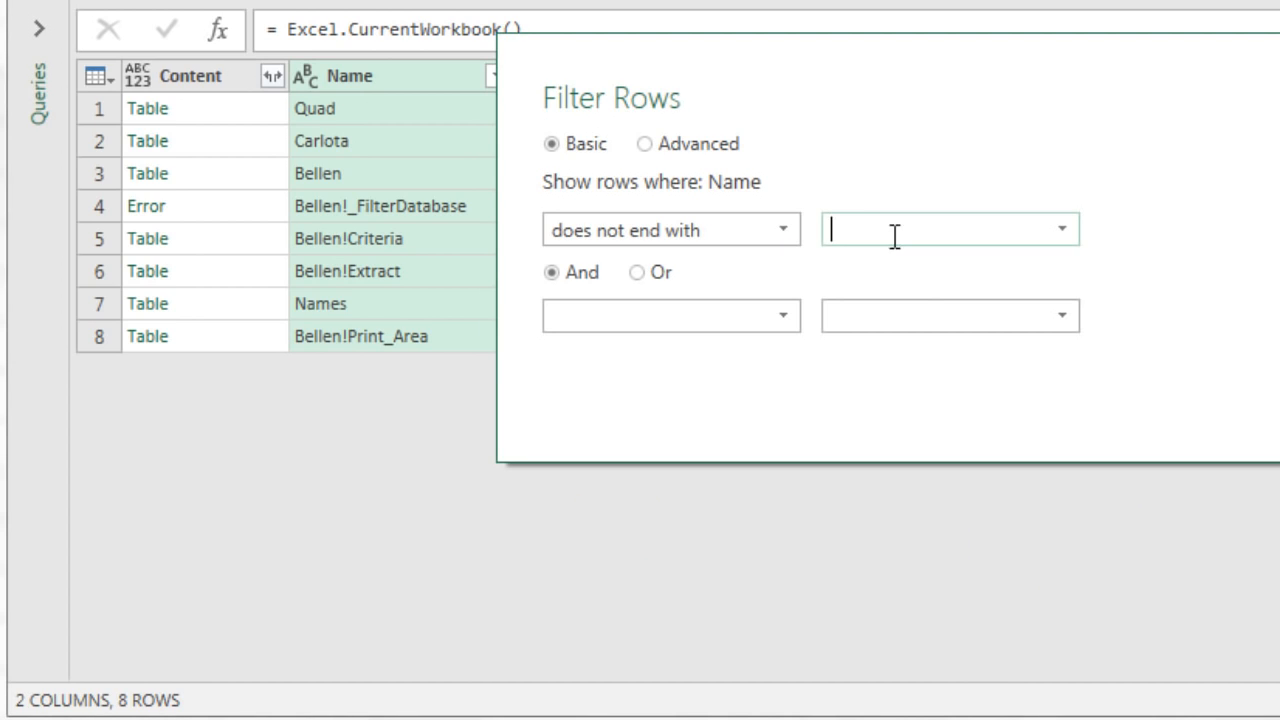
pyautogui.write('Fil')
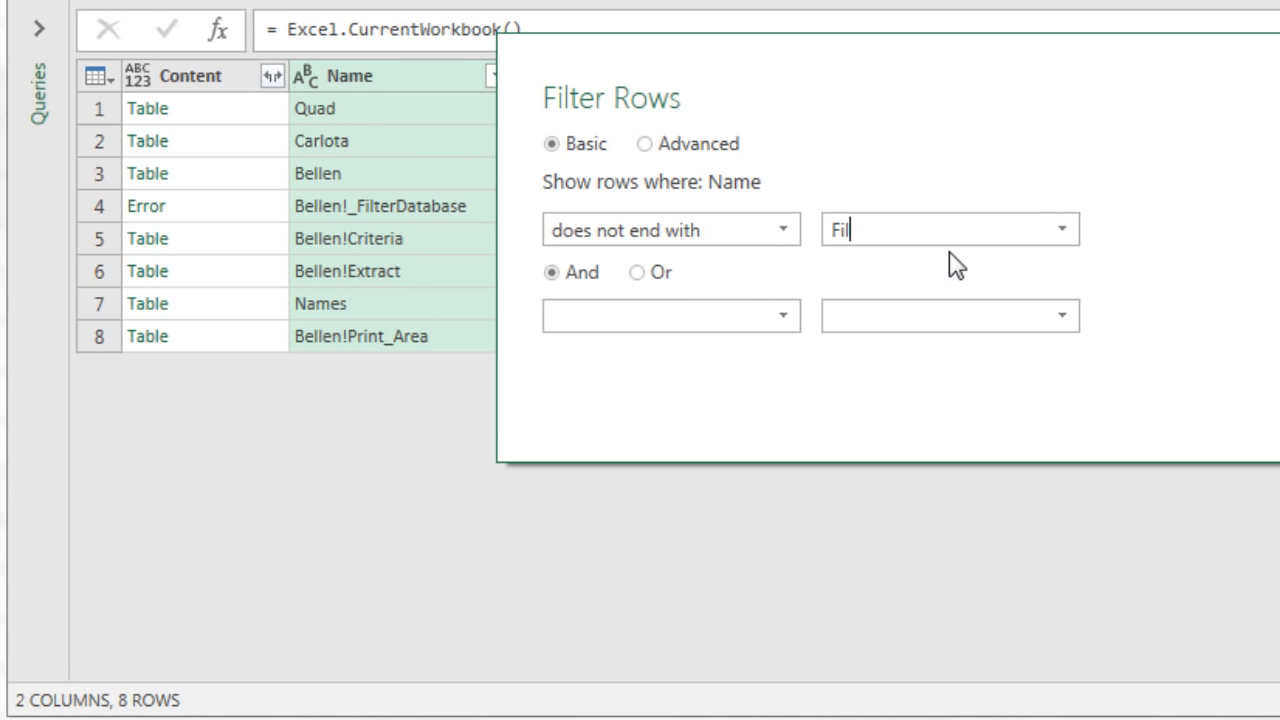
pyautogui.write('terDatabase')
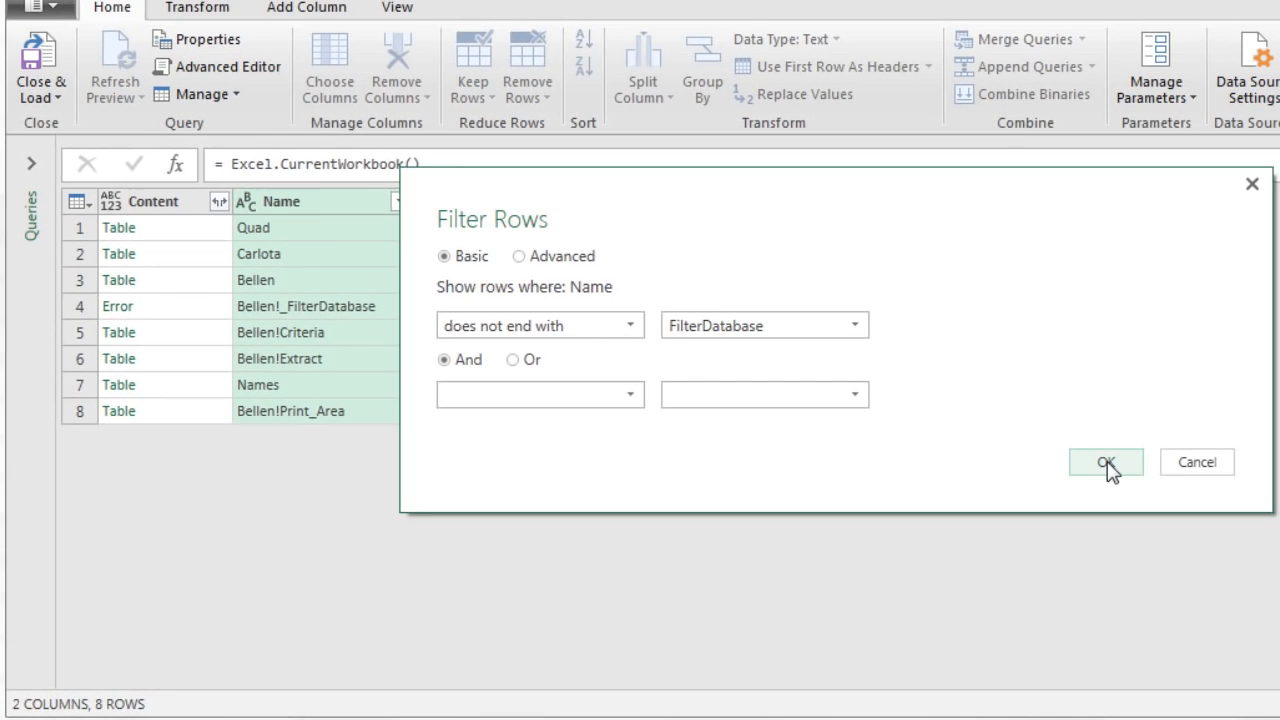
pyautogui.click(1106, 463)
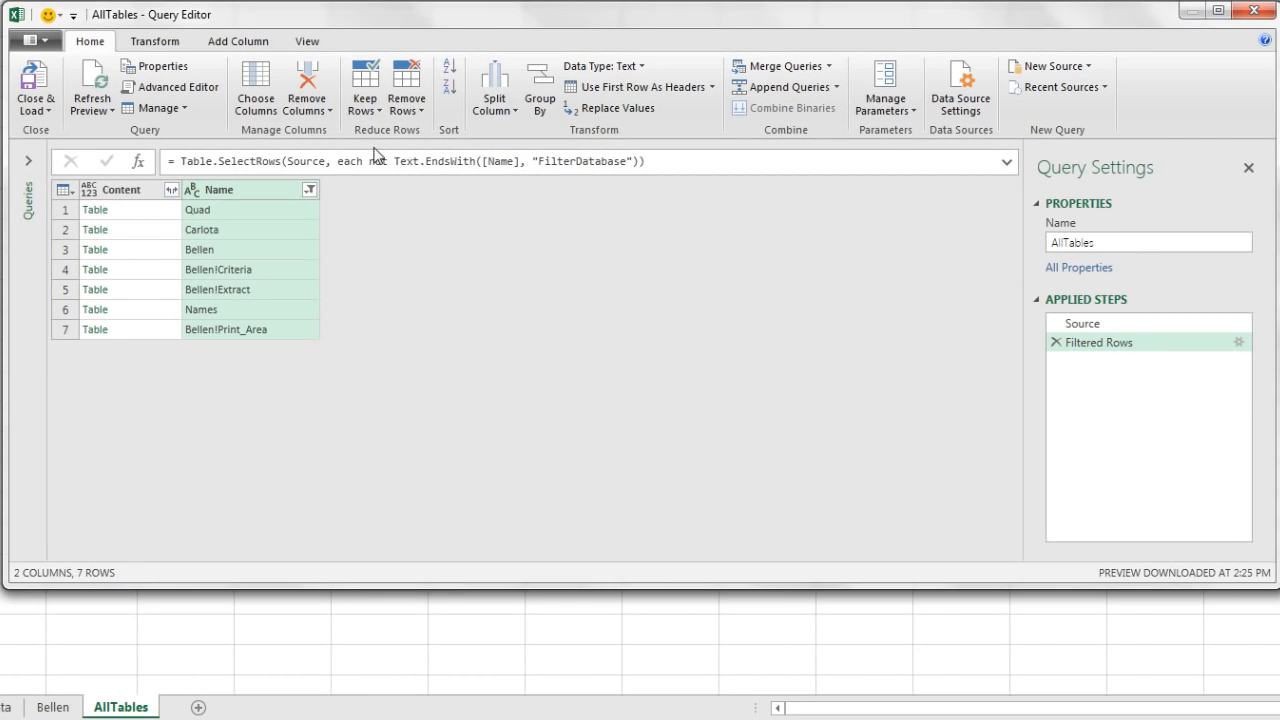
# Start a custom column named GetFieldNames and begin its formula with "Table."
pyautogui.click(238, 41)
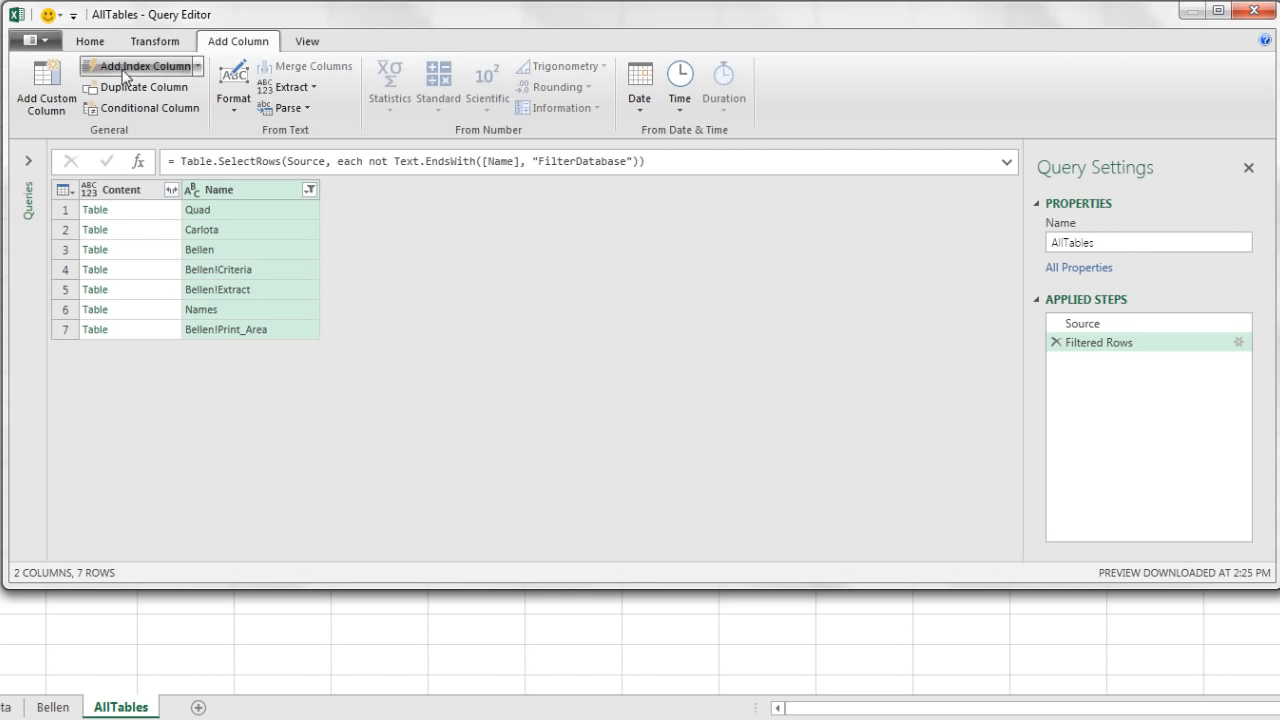
pyautogui.click(56, 81)
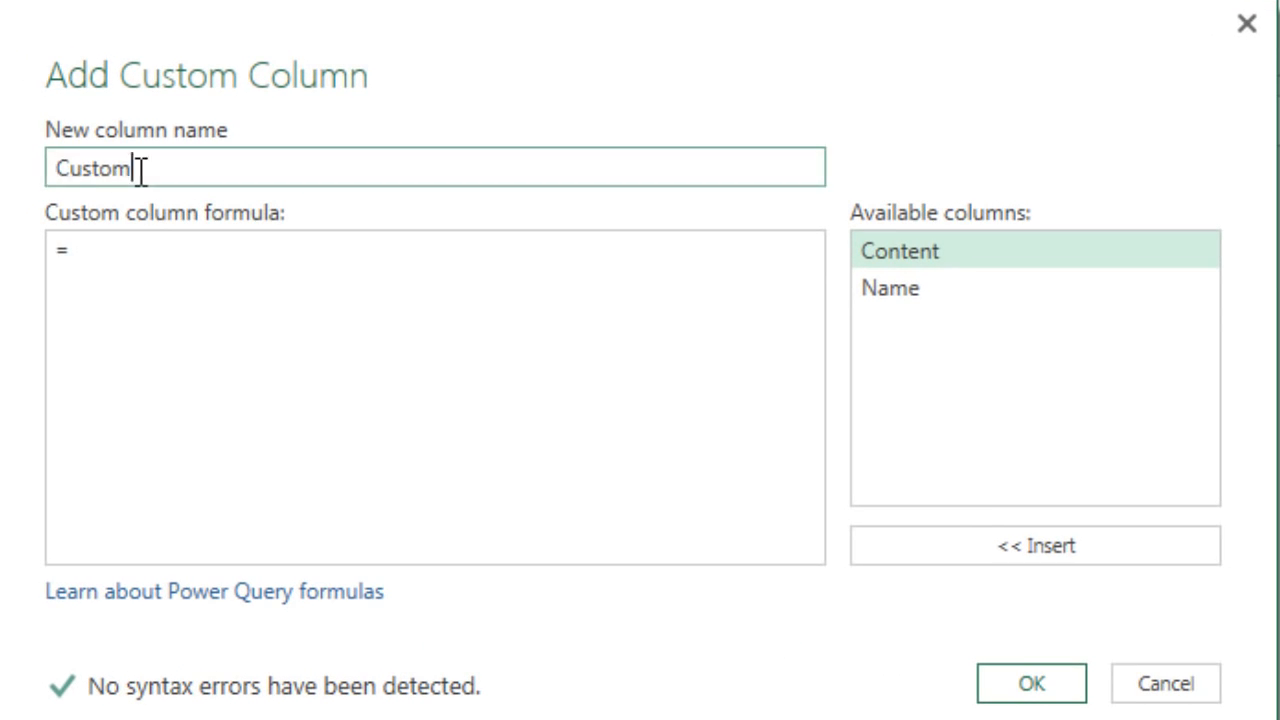
pyautogui.doubleClick(141, 171)
pyautogui.write('GetFieldNames')
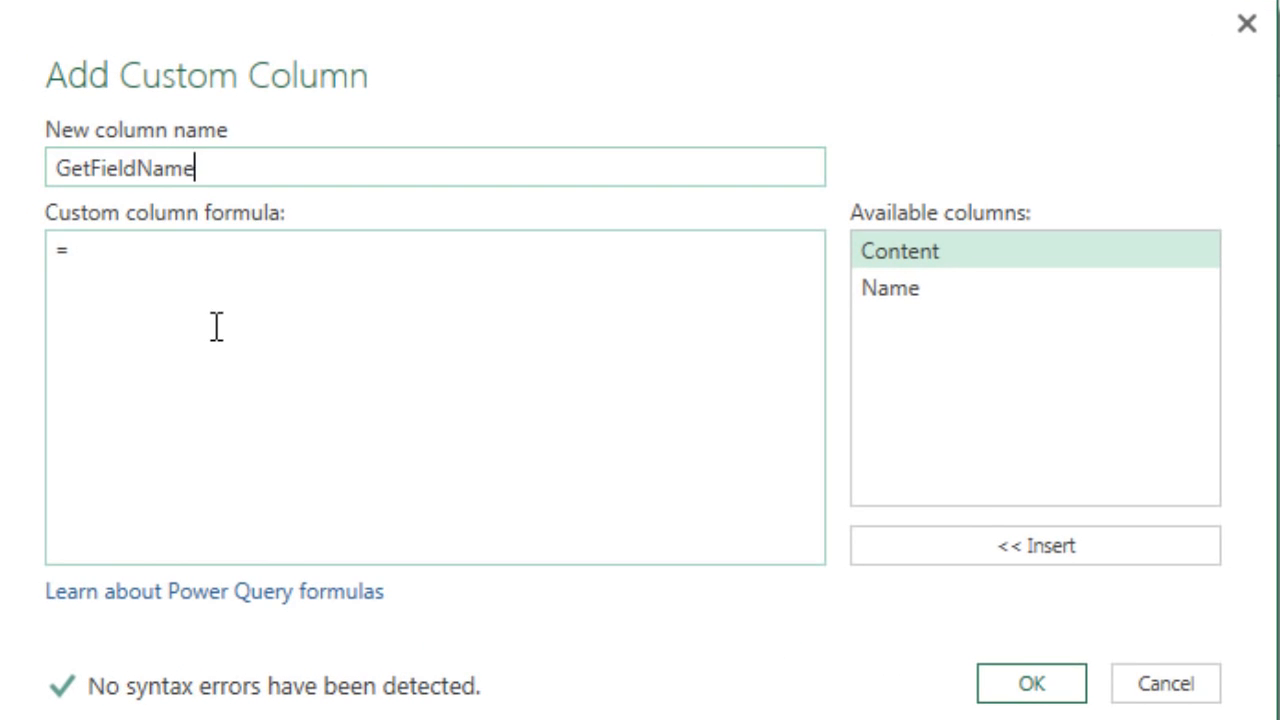
pyautogui.click(205, 263)
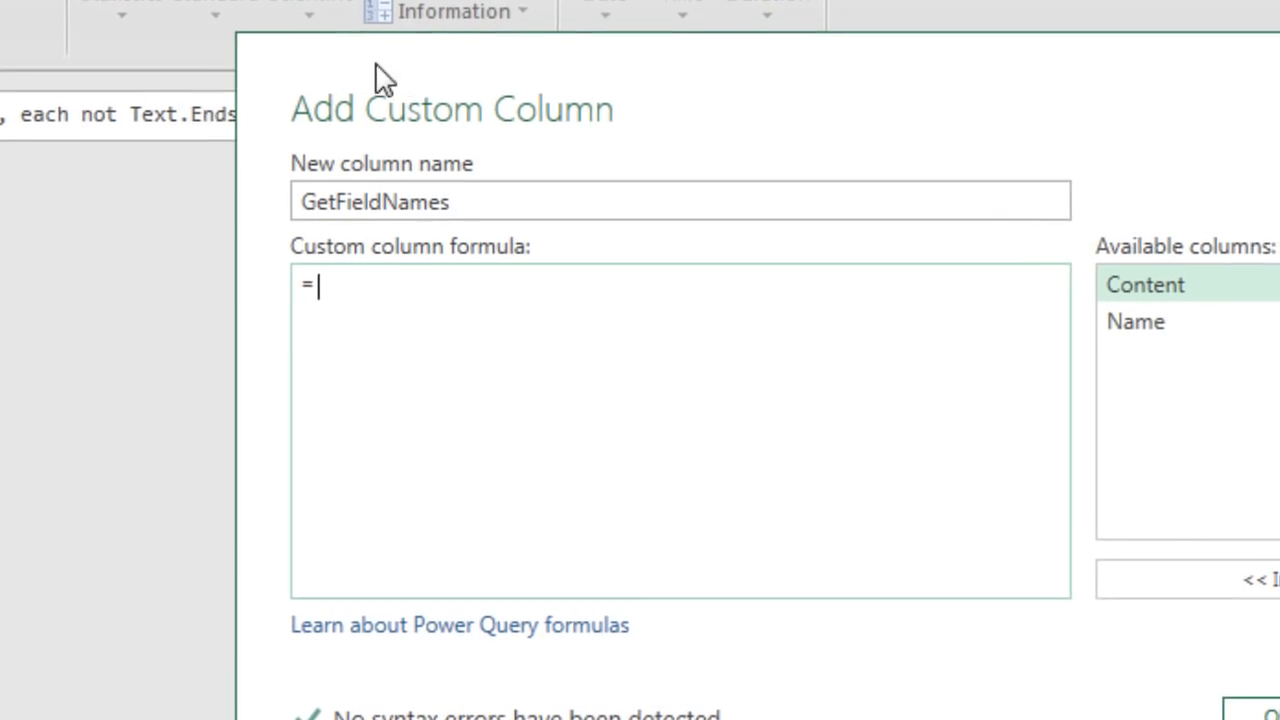
pyautogui.write('Table')
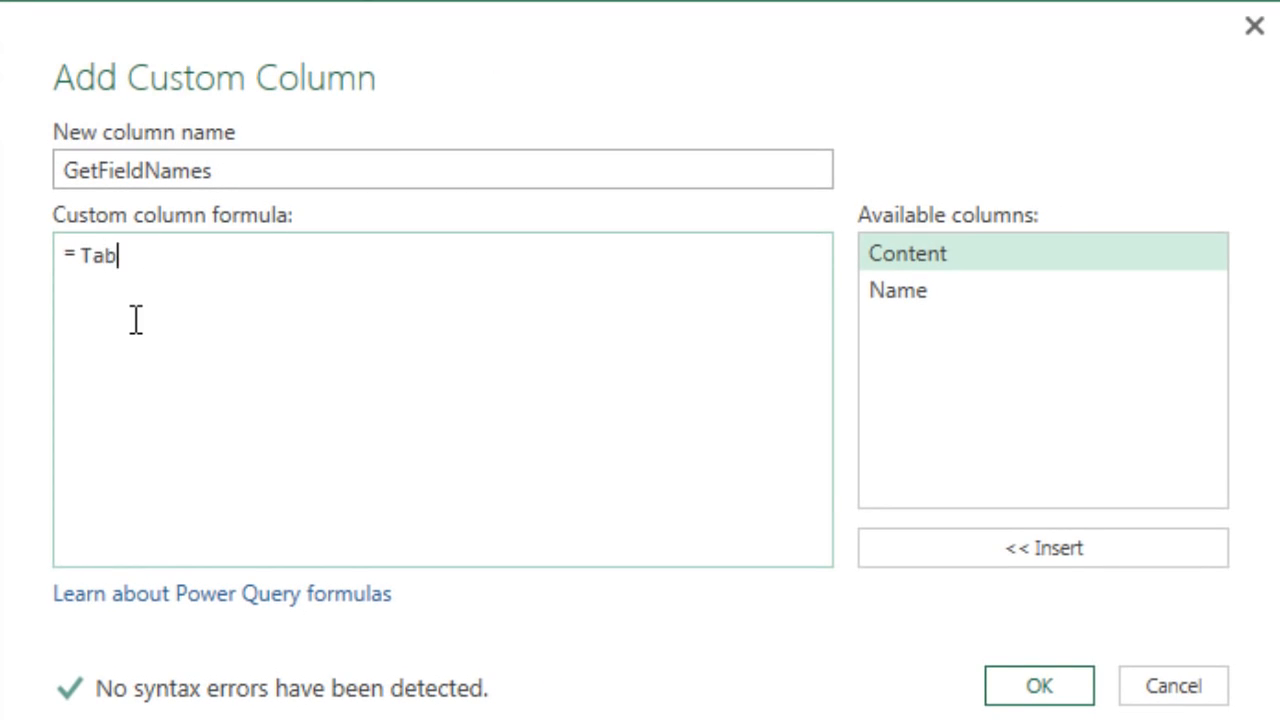
pyautogui.write('.')
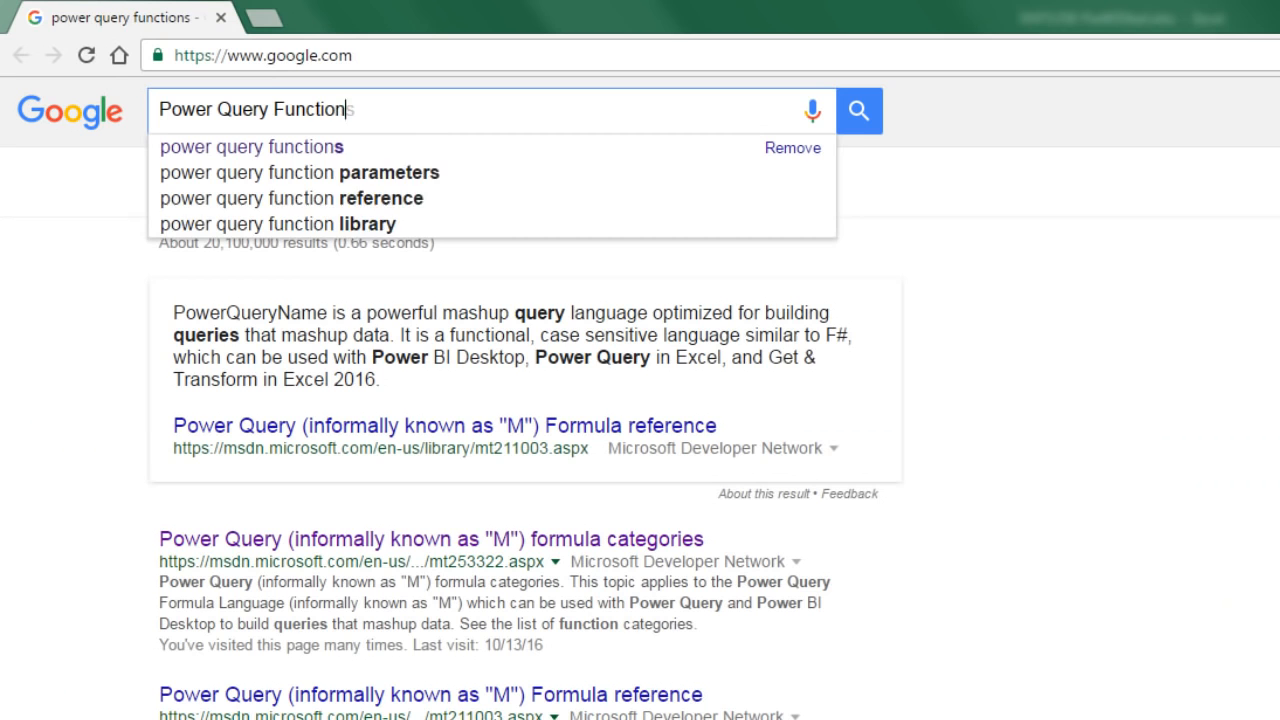
# Search Google in the browser for Power Query Functions and open the Table functions in the Microsoft formula categories reference
pyautogui.write('s')
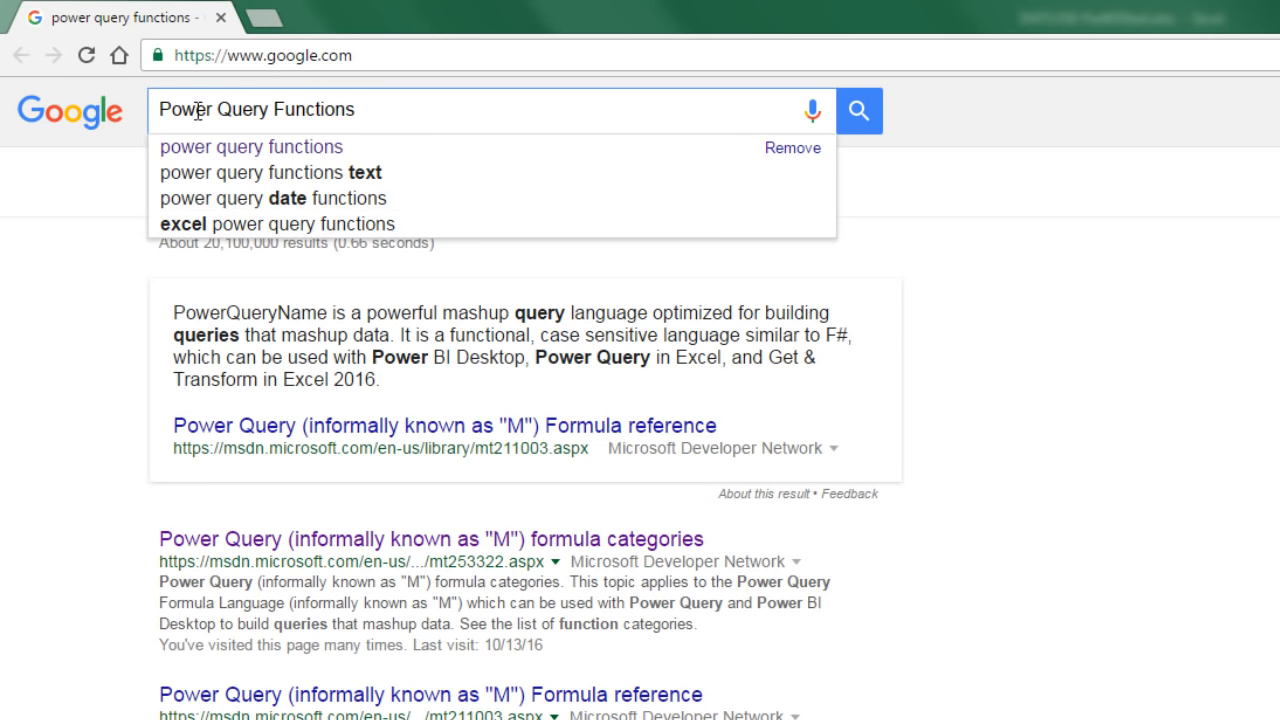
pyautogui.press('Return')
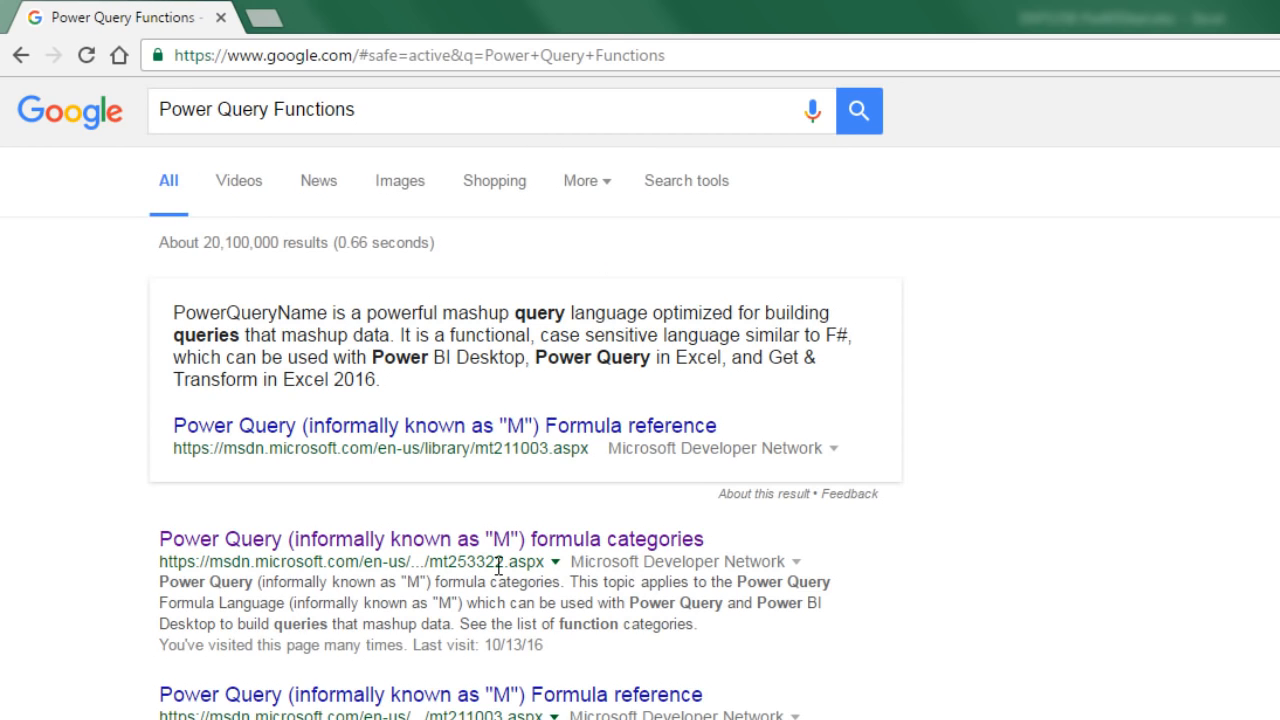
pyautogui.click(591, 541)
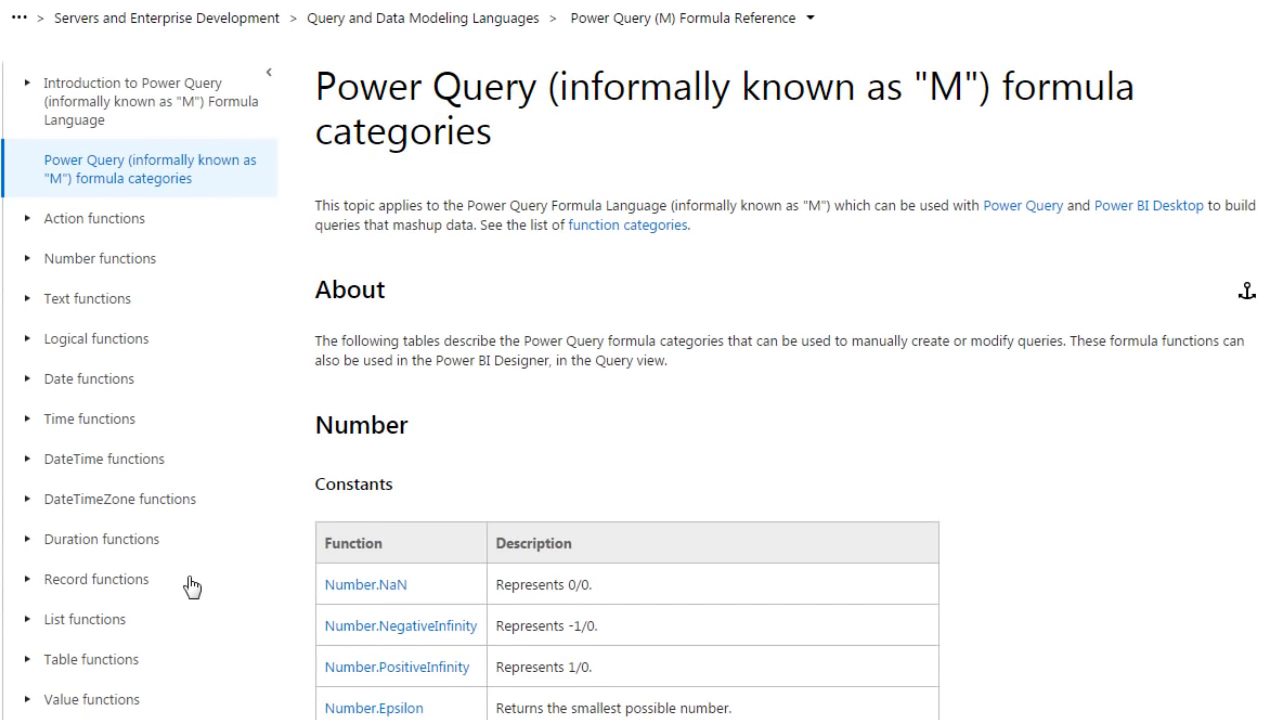
pyautogui.click(62, 655)
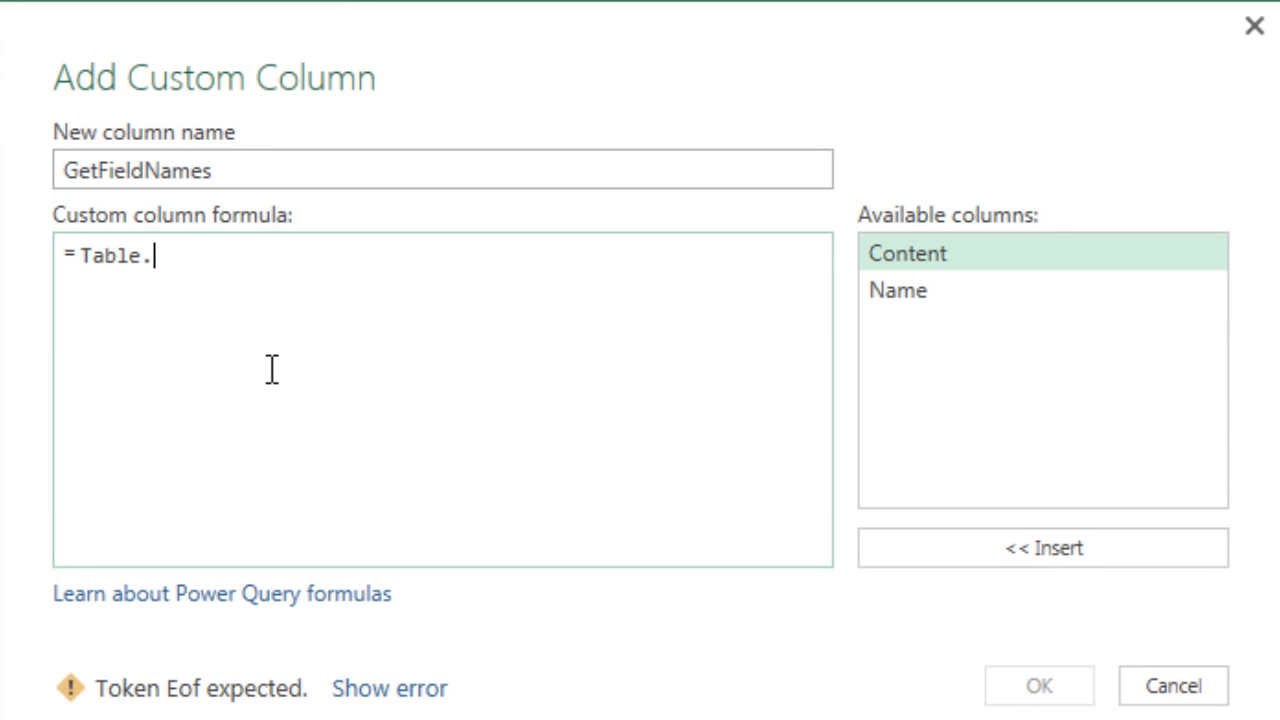
# Complete the GetFieldNames formula as =Table.ColumnNames([Content]) in the custom column definition
pyautogui.write('C')
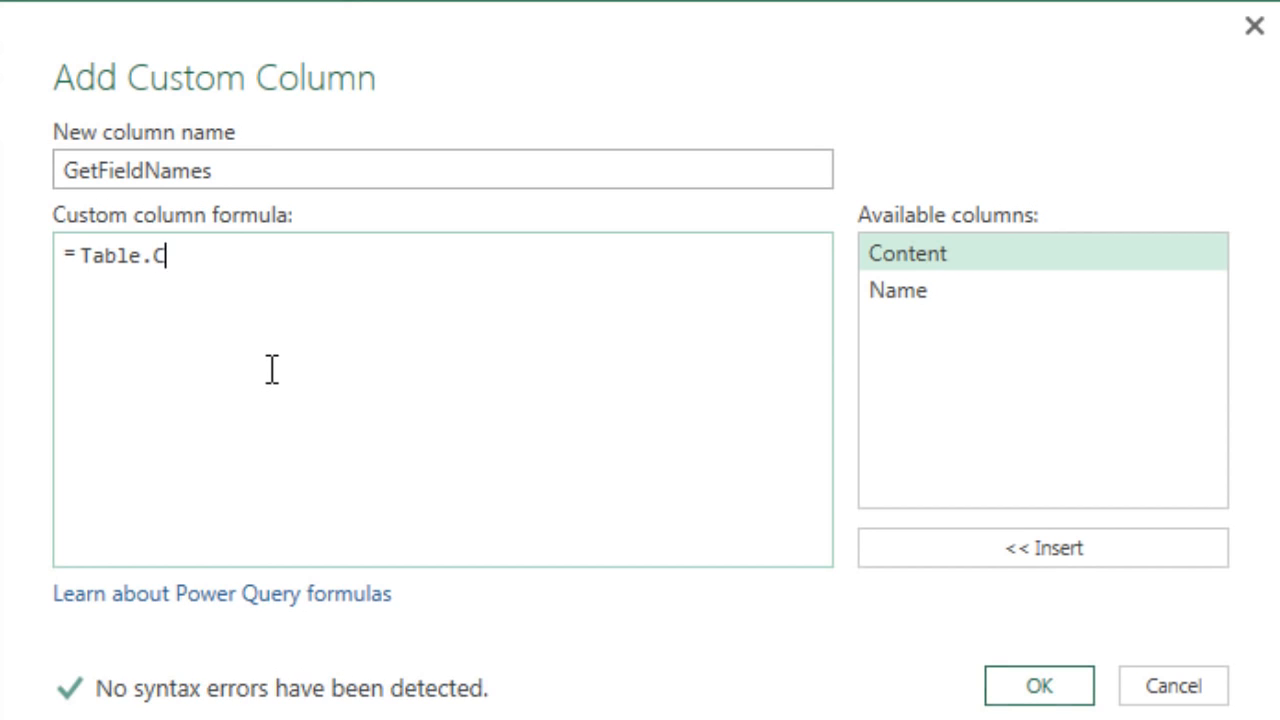
pyautogui.write('olumnNames')
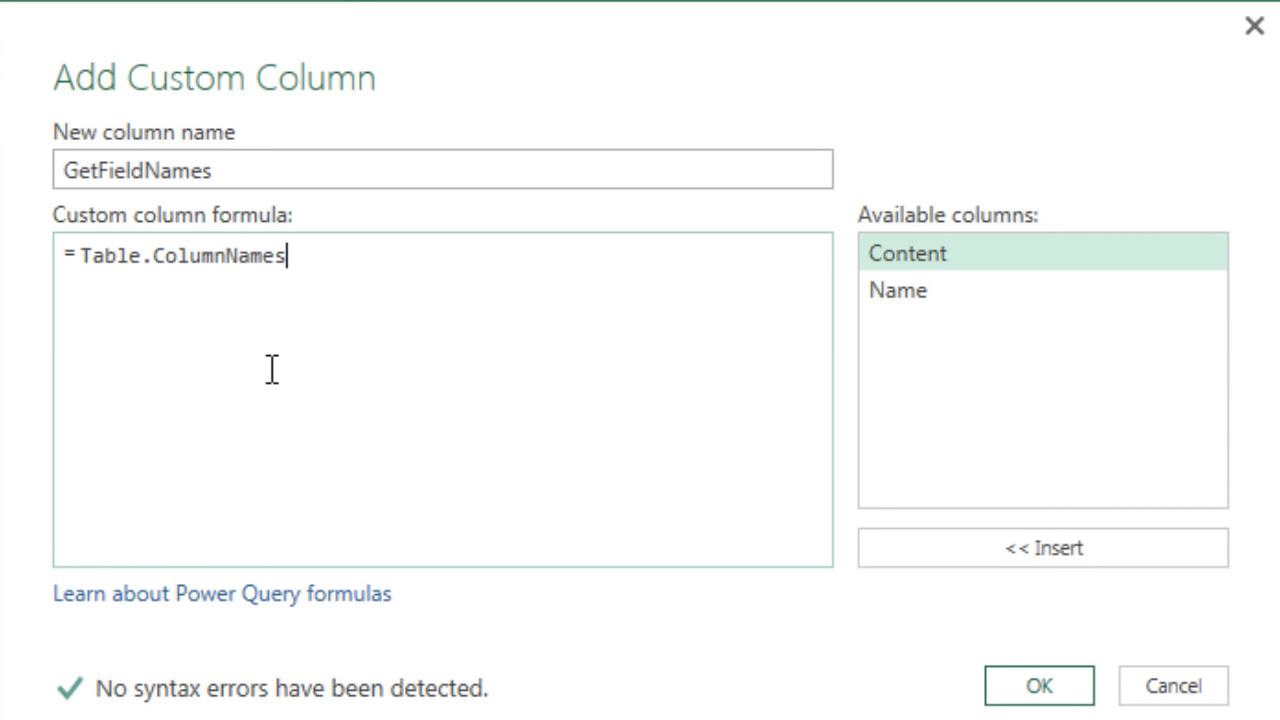
pyautogui.write('(')
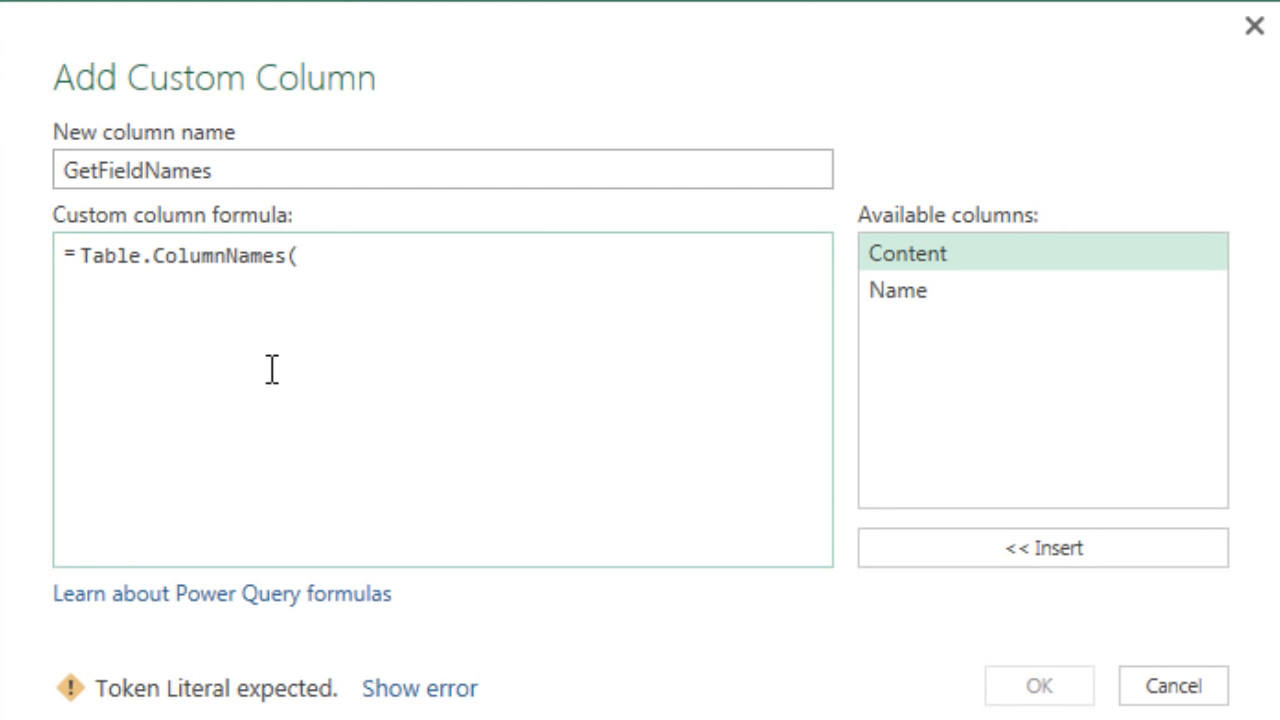
pyautogui.doubleClick(947, 265)
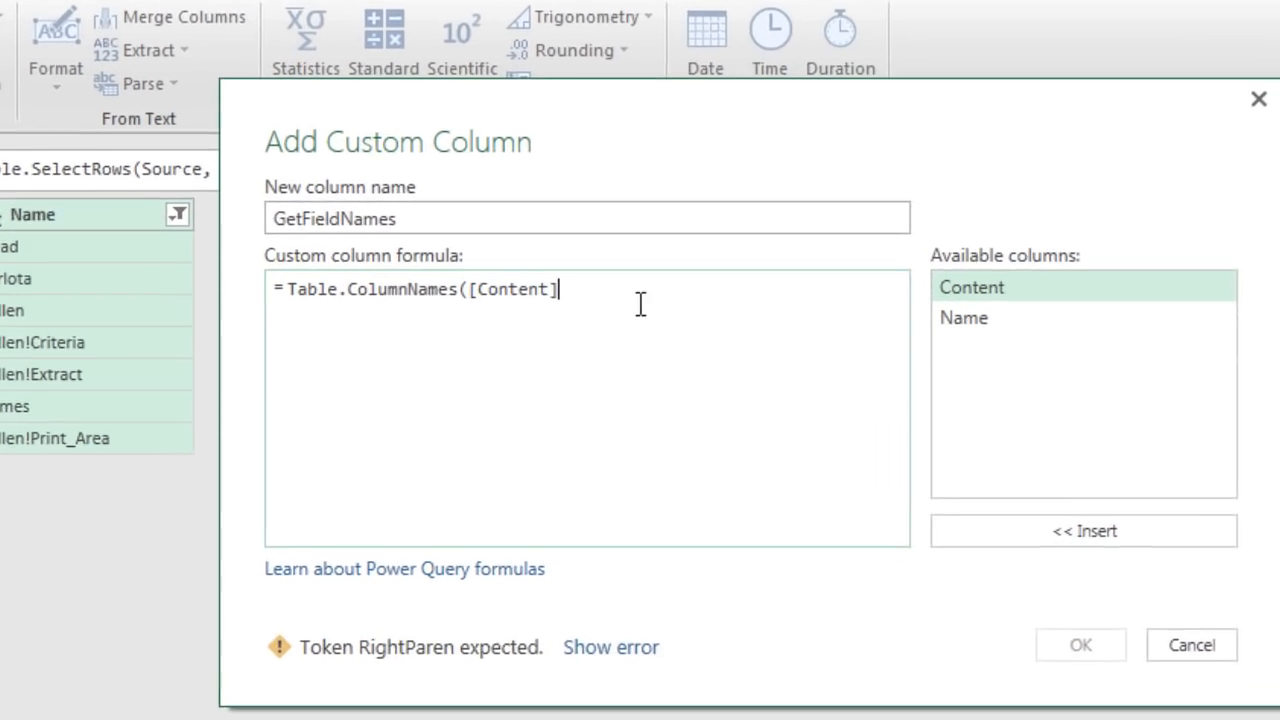
pyautogui.write(')')
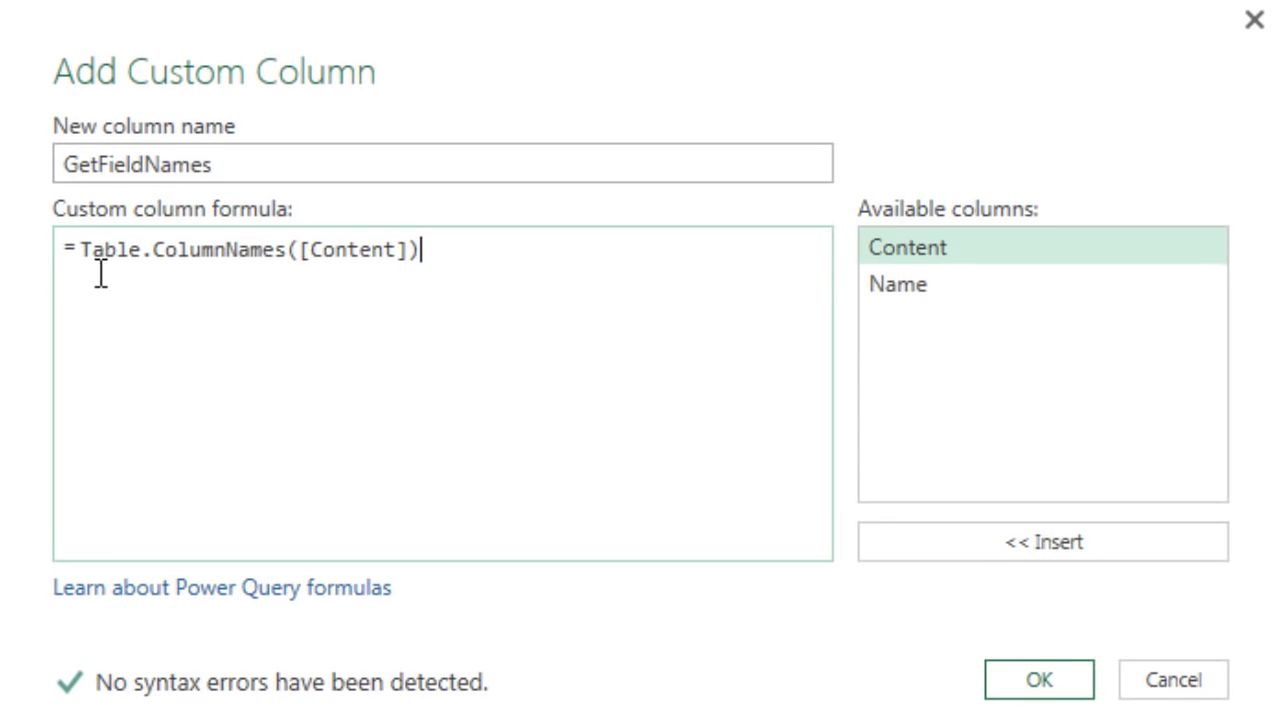
# Wrap the GetFieldNames formula as =Text.Combine(Table.ColumnNames([Content]),", ") and create the custom column
pyautogui.click(84, 250)
pyautogui.write('Text')
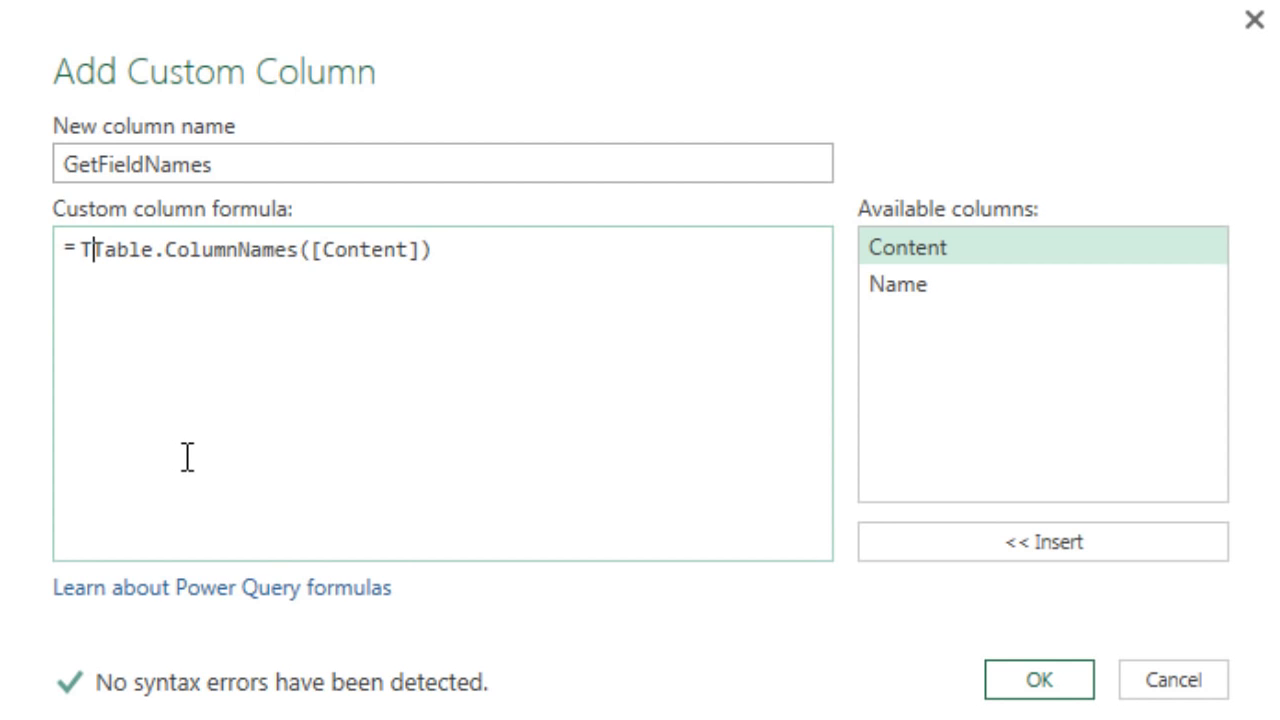
pyautogui.write('.Comb')
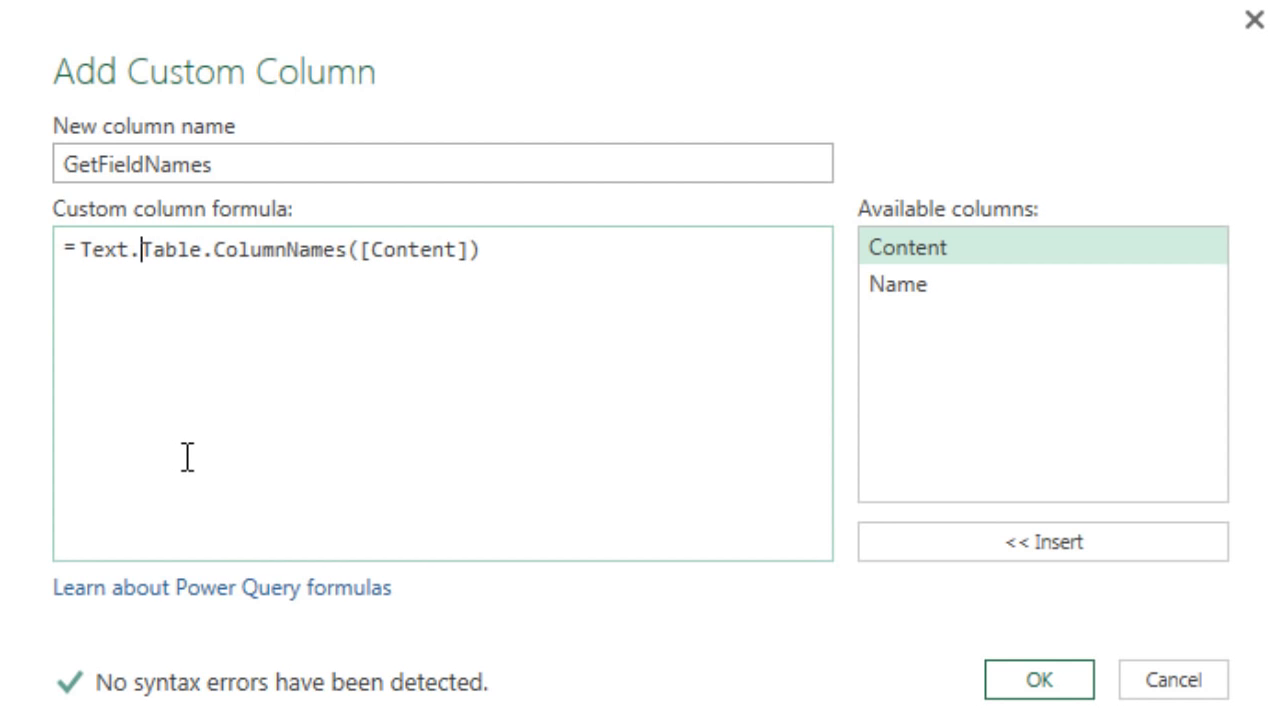
pyautogui.write('ine')
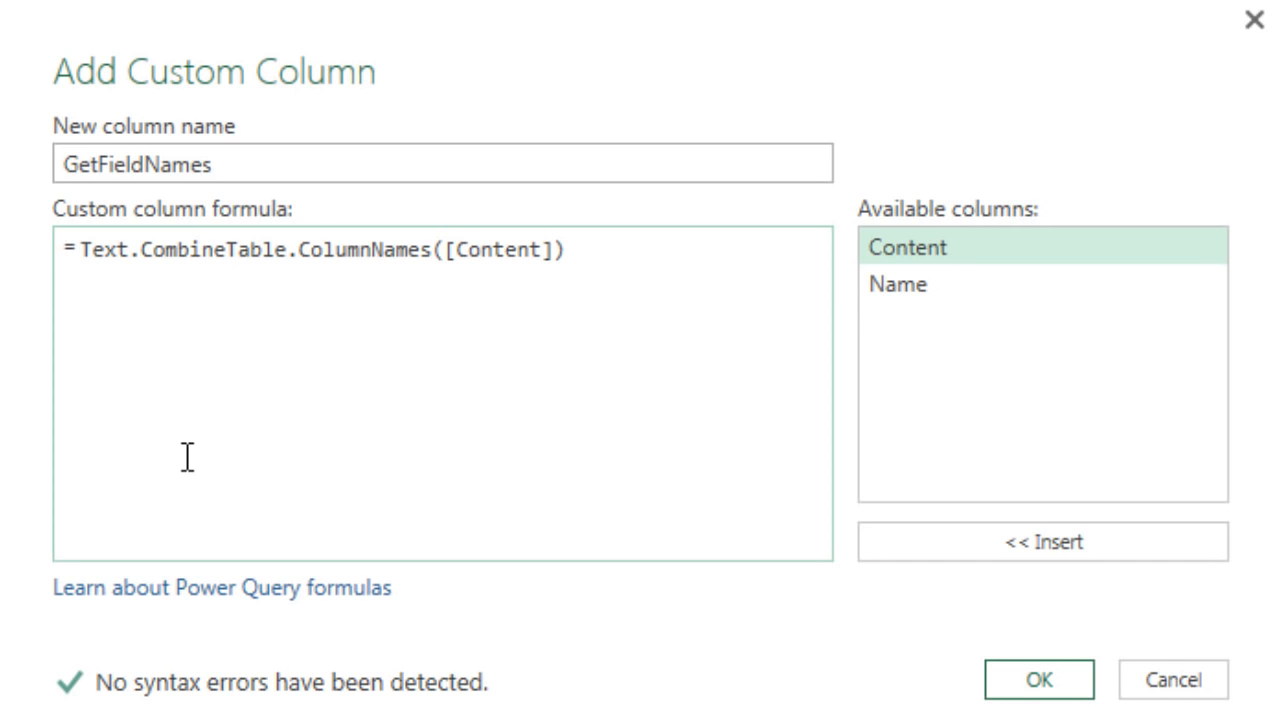
pyautogui.write('(')
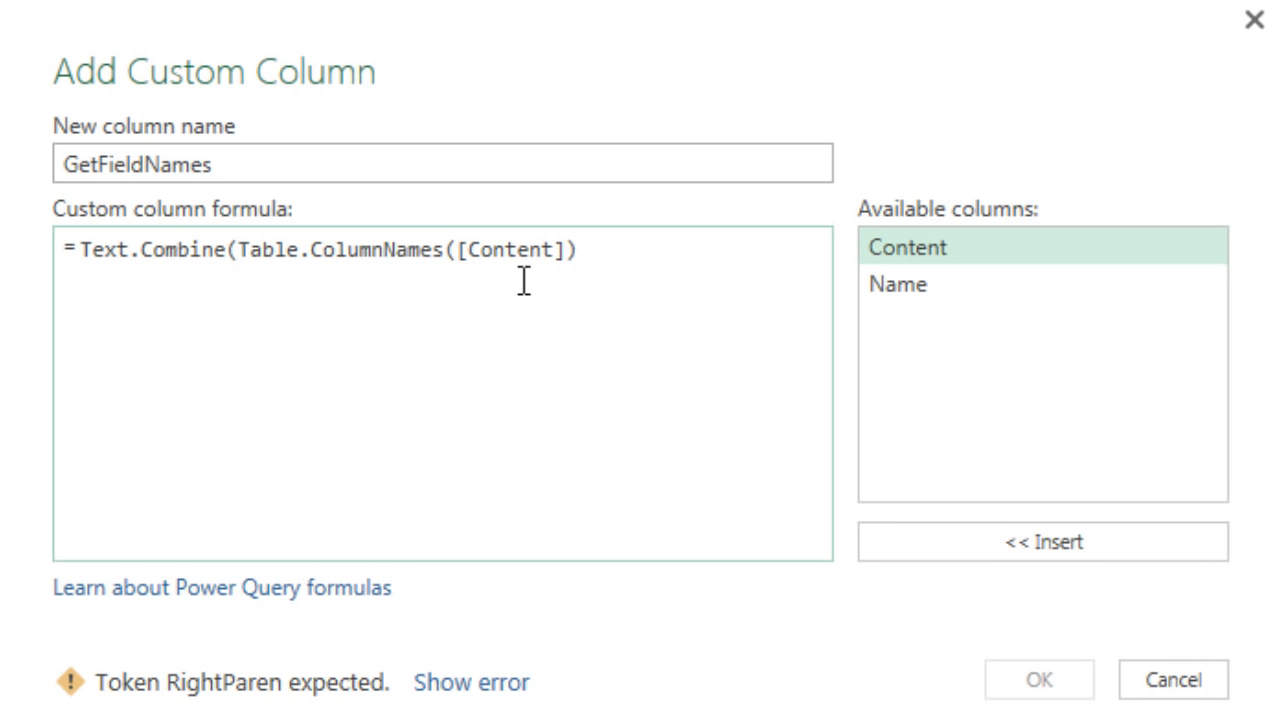
pyautogui.click(611, 251)
pyautogui.write(',", ')
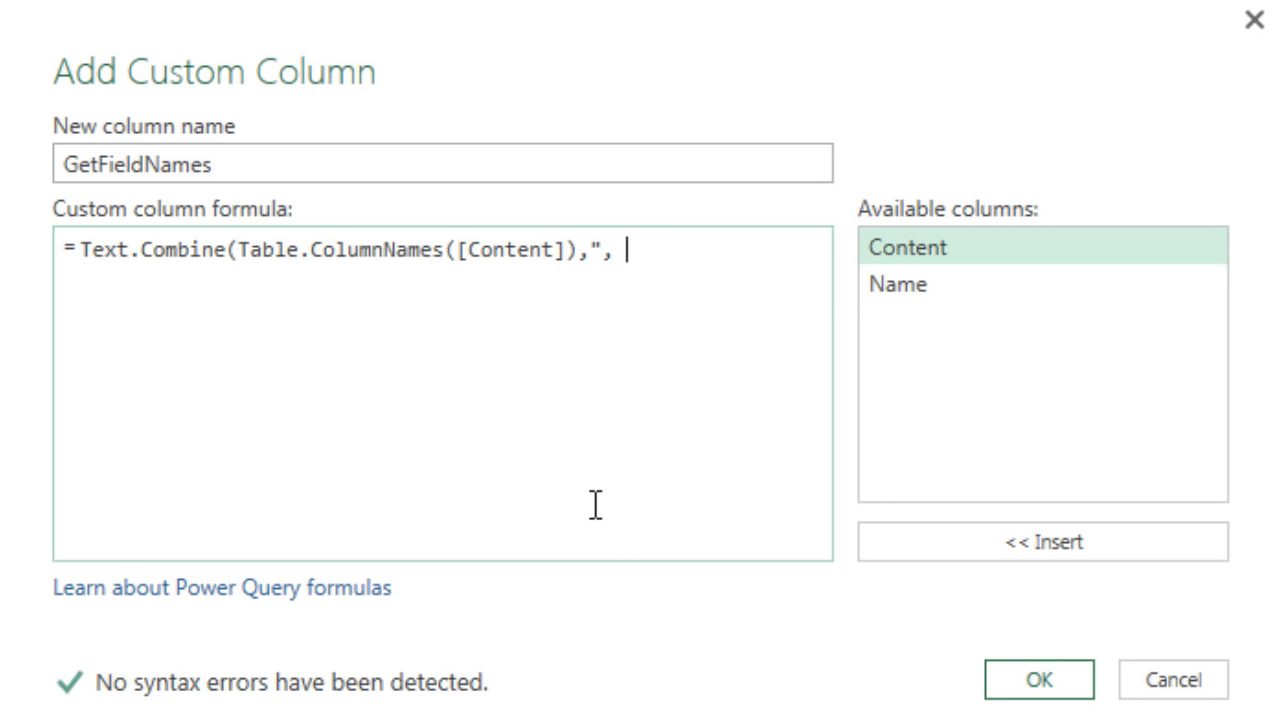
pyautogui.write('"')
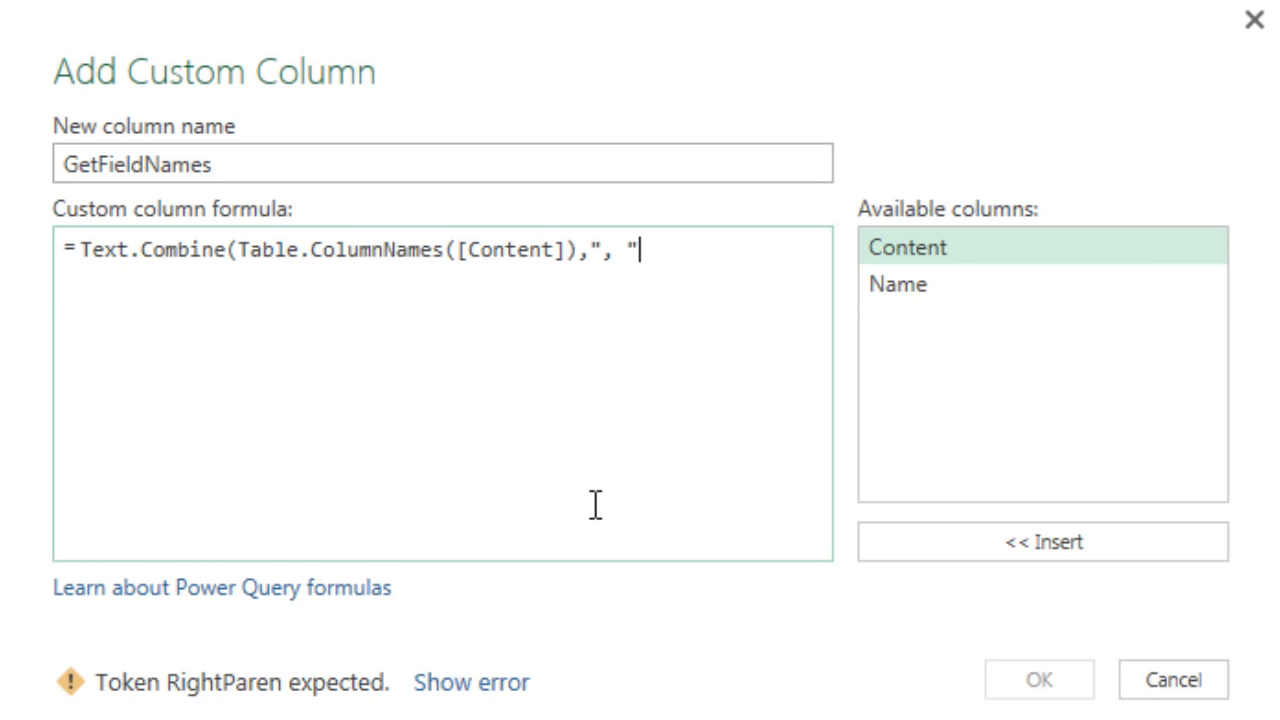
pyautogui.write(')')
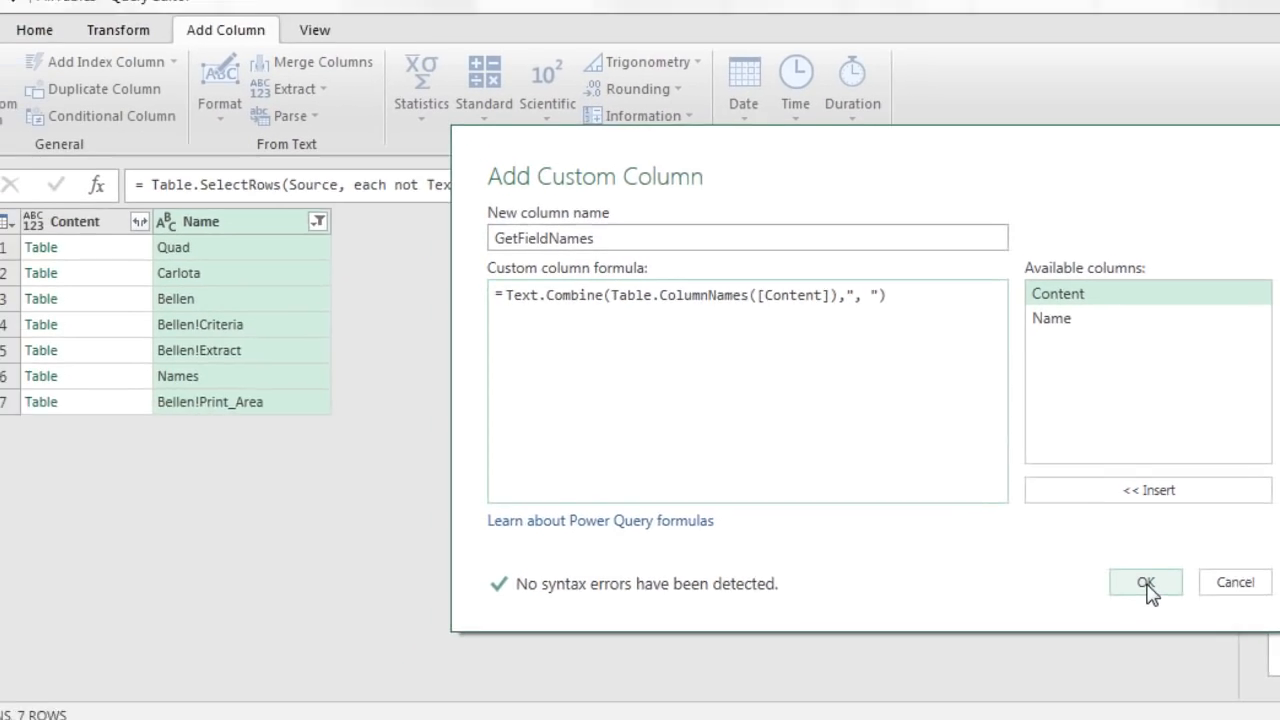
pyautogui.click(1087, 640)
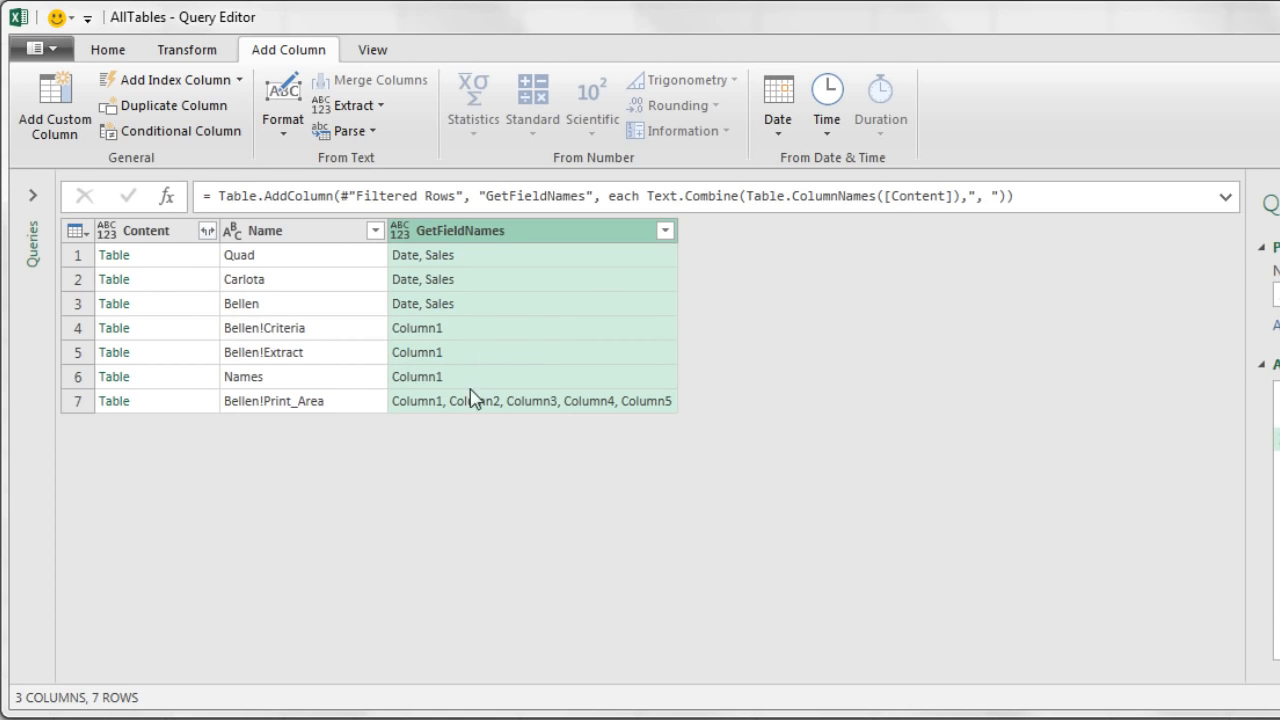
# Filter the GetFieldNames column to keep only rows that do not contain "Column"
pyautogui.click(663, 232)
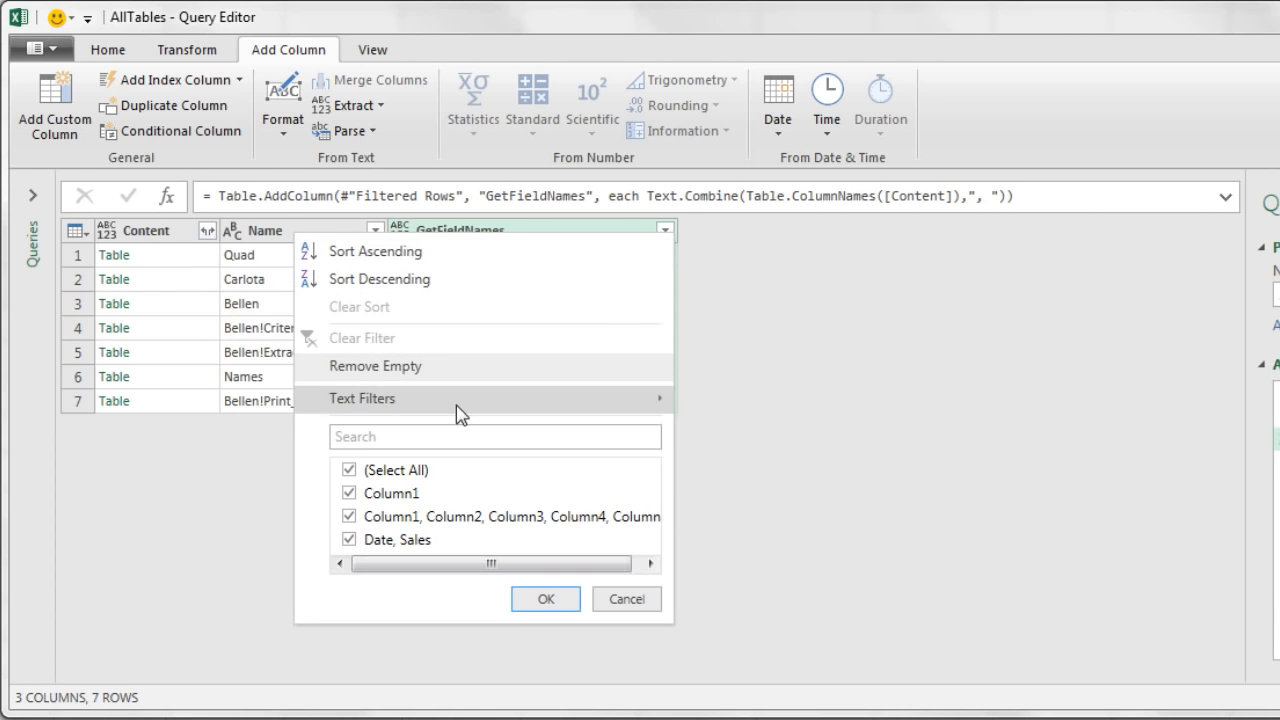
pyautogui.moveTo(573, 408)
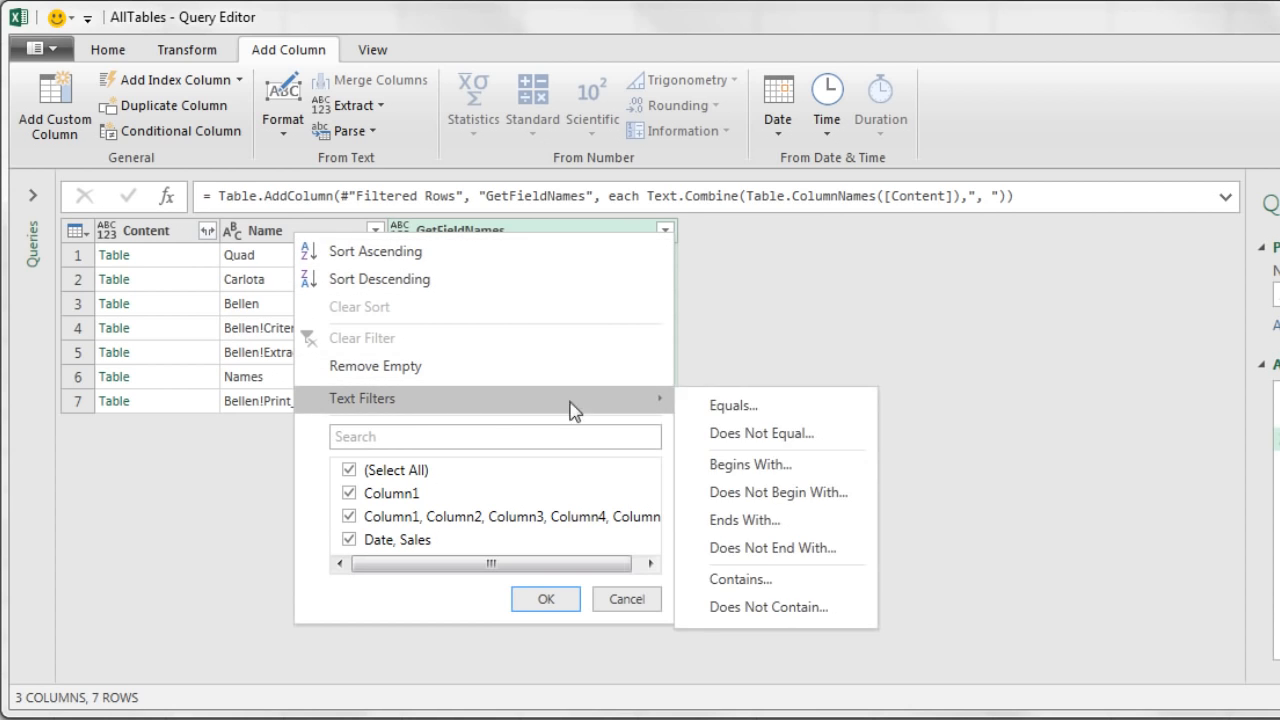
pyautogui.click(784, 605)
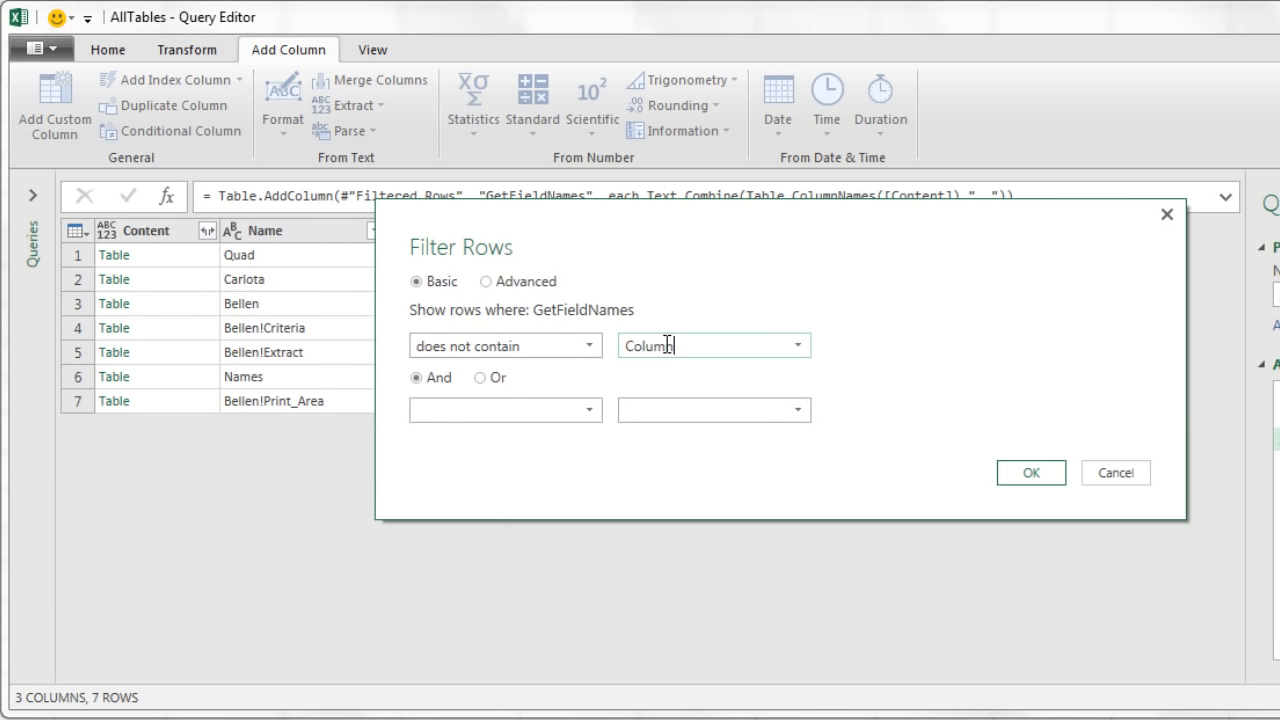
pyautogui.moveTo(640, 241); pyautogui.dragTo(867, 265)
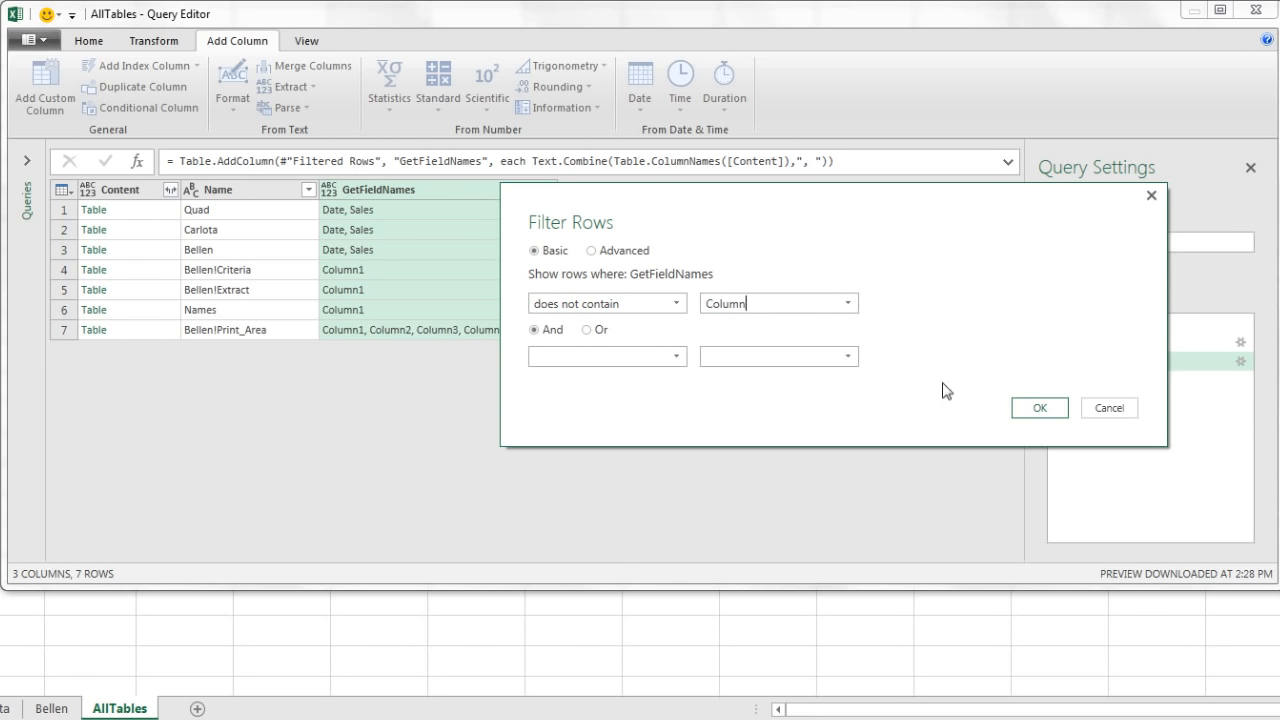
pyautogui.click(1030, 408)
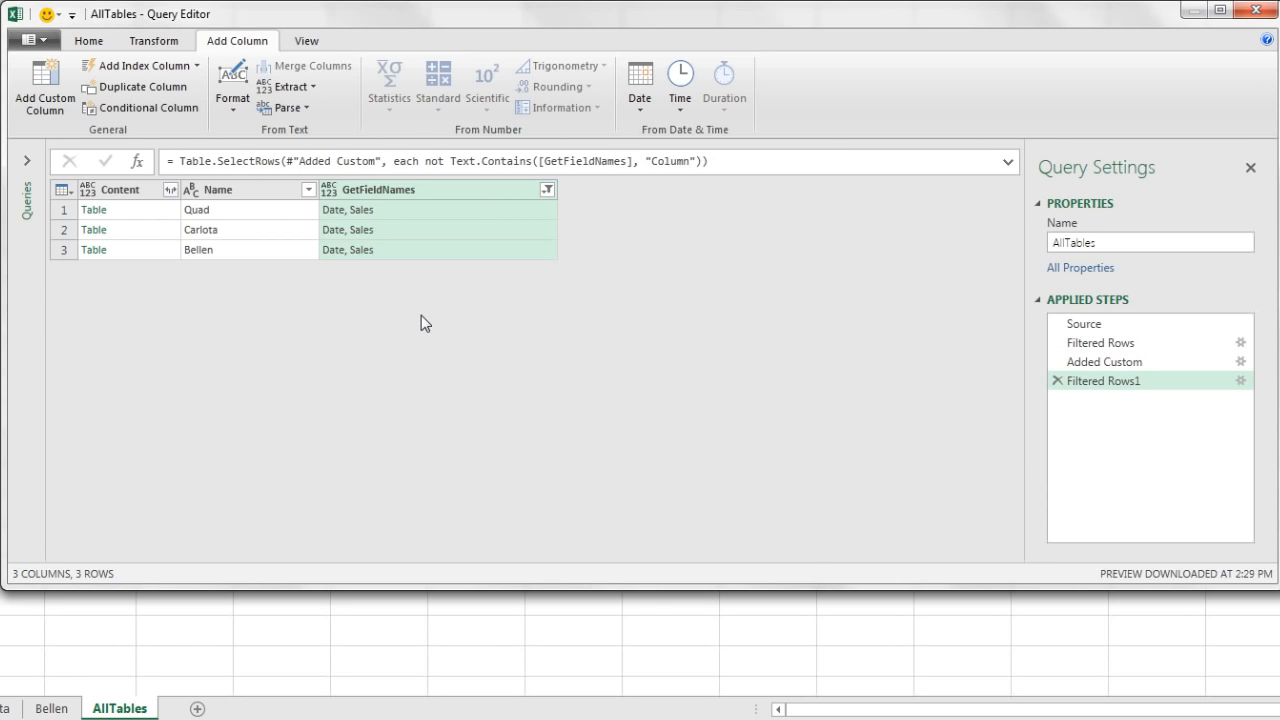
# Remove all columns except Content and Name, and expand Content into Date and Sales without the original column name as prefix
pyautogui.click(127, 188)
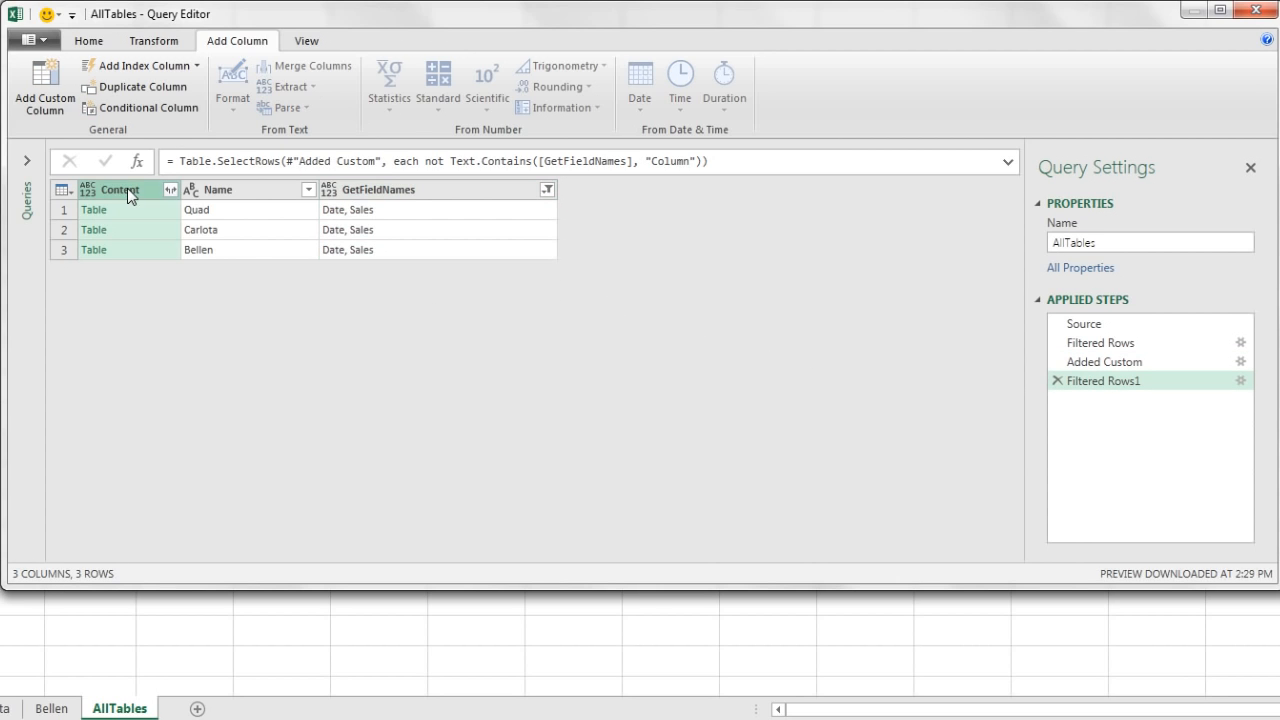
pyautogui.keyDown('shift'); pyautogui.click(250, 200); pyautogui.keyUp('shift')
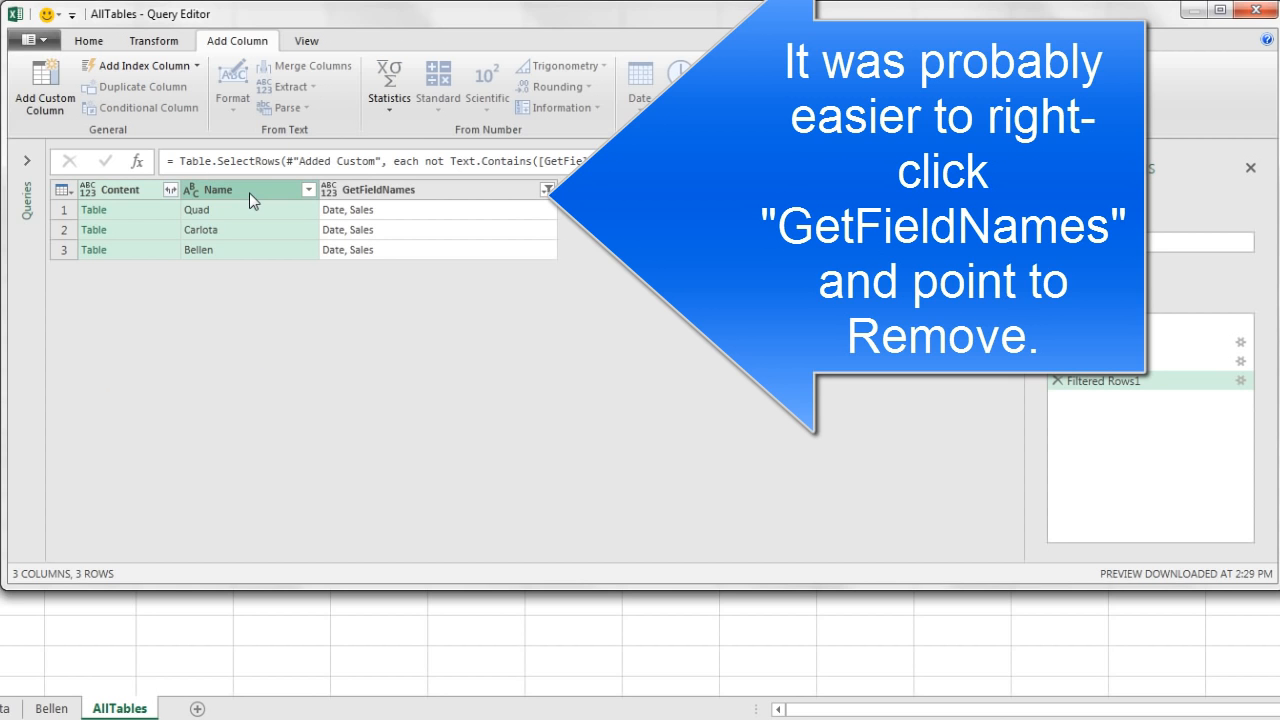
pyautogui.rightClick(251, 198)
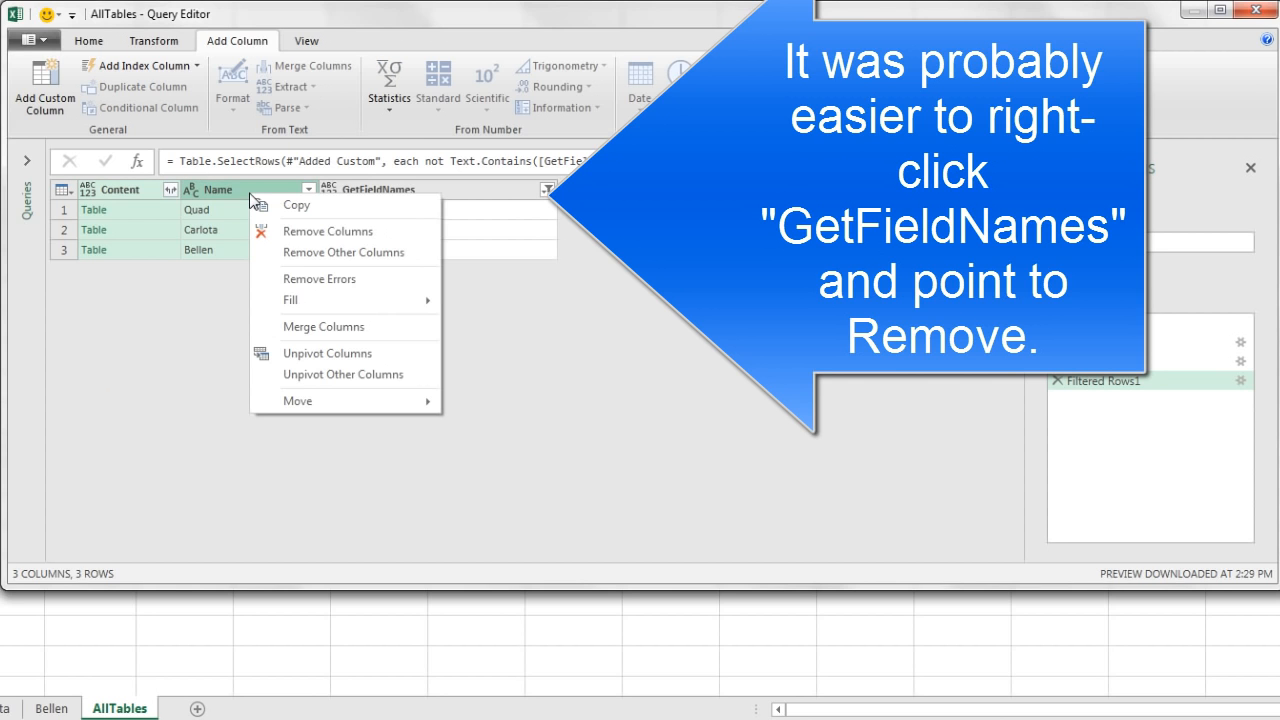
pyautogui.click(305, 256)
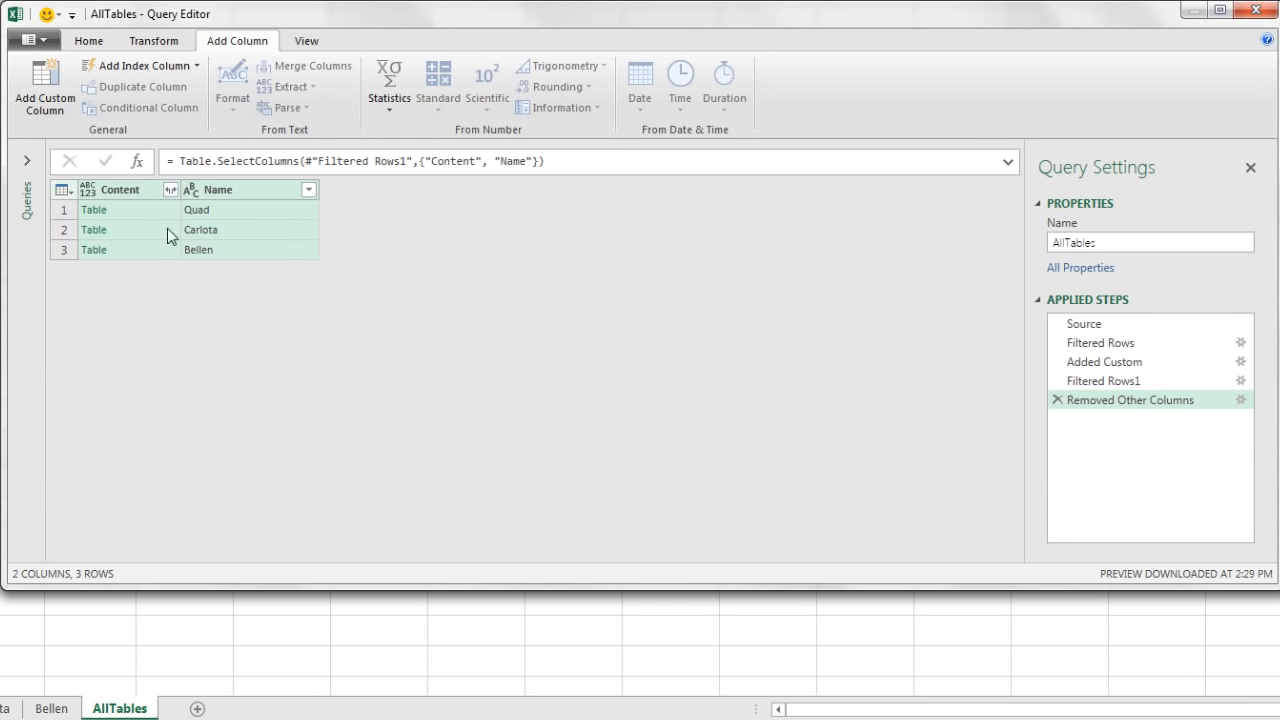
pyautogui.click(171, 190)
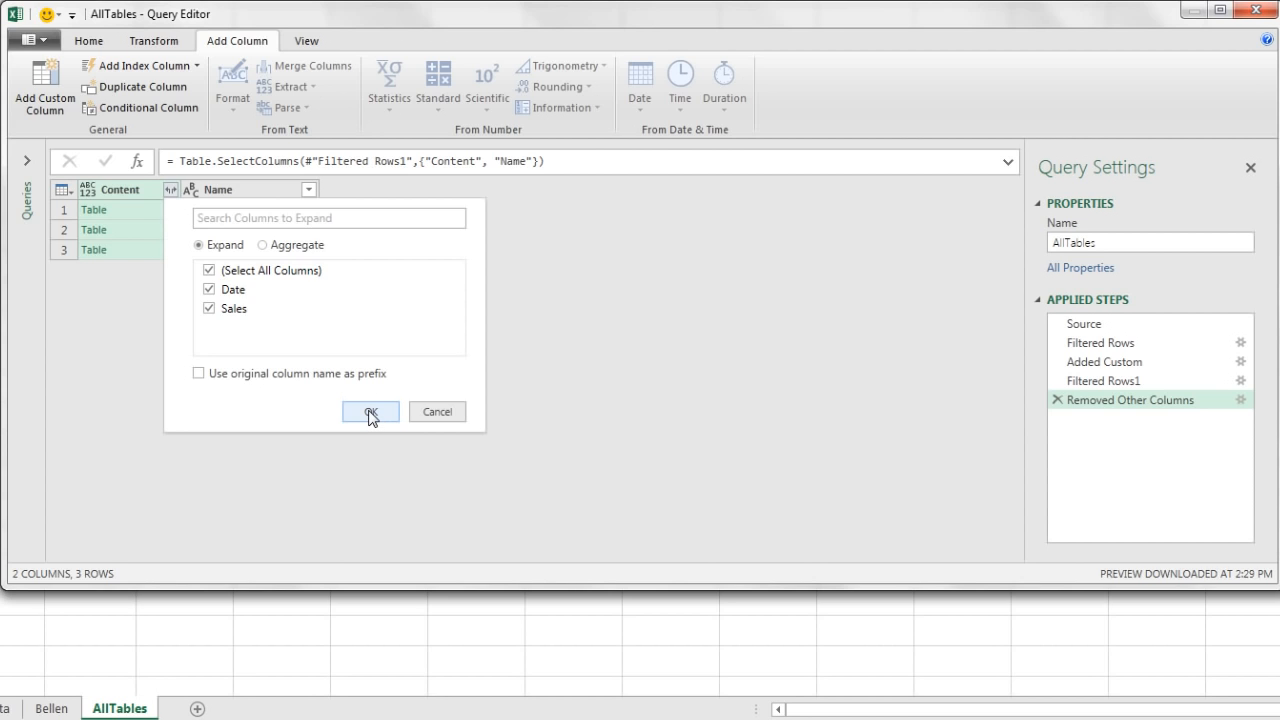
pyautogui.click(370, 413)
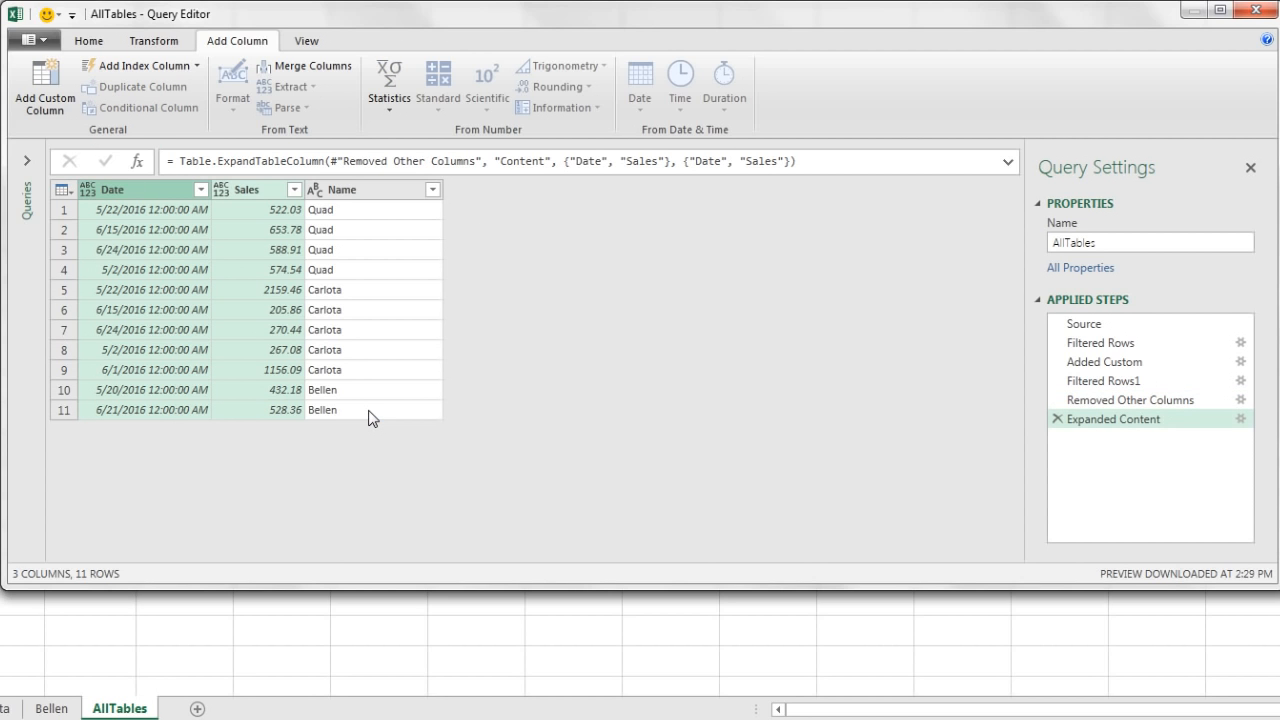
# Set the Date column's data type to Date and the Sales column's data type to Decimal Number
pyautogui.click(144, 189)
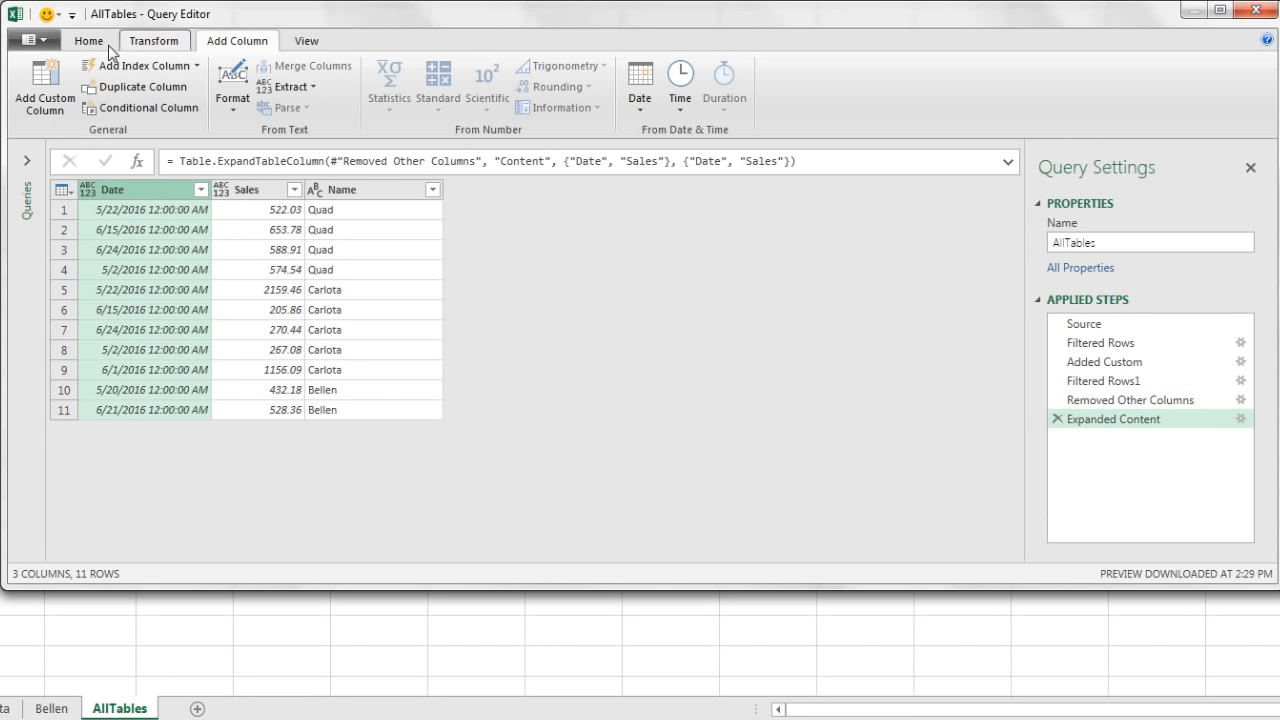
pyautogui.click(153, 41)
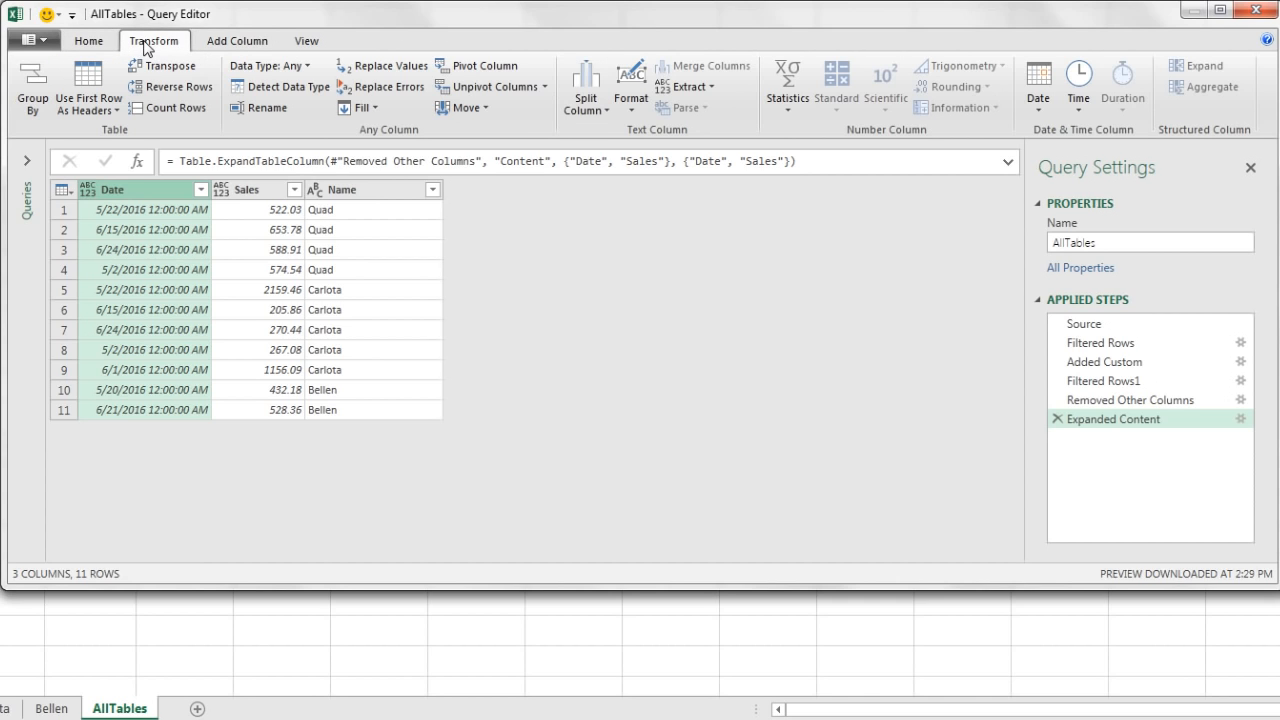
pyautogui.click(300, 68)
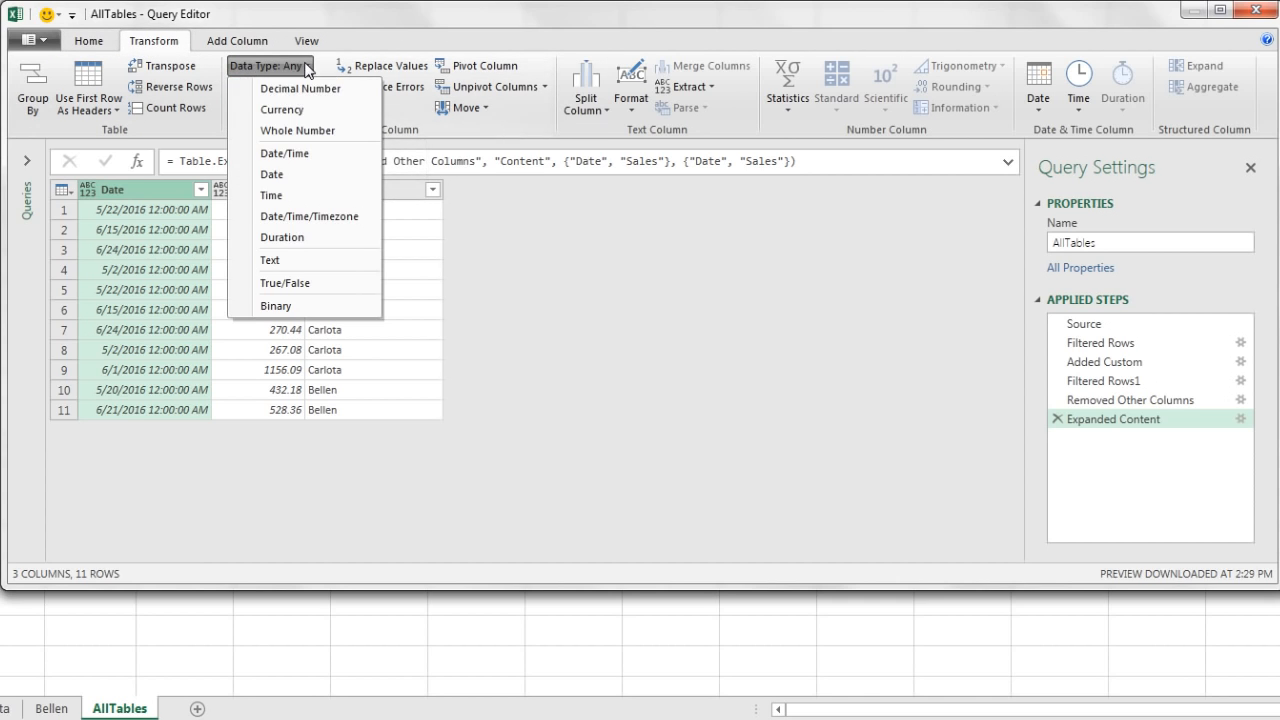
pyautogui.click(287, 178)
pyautogui.click(252, 200)
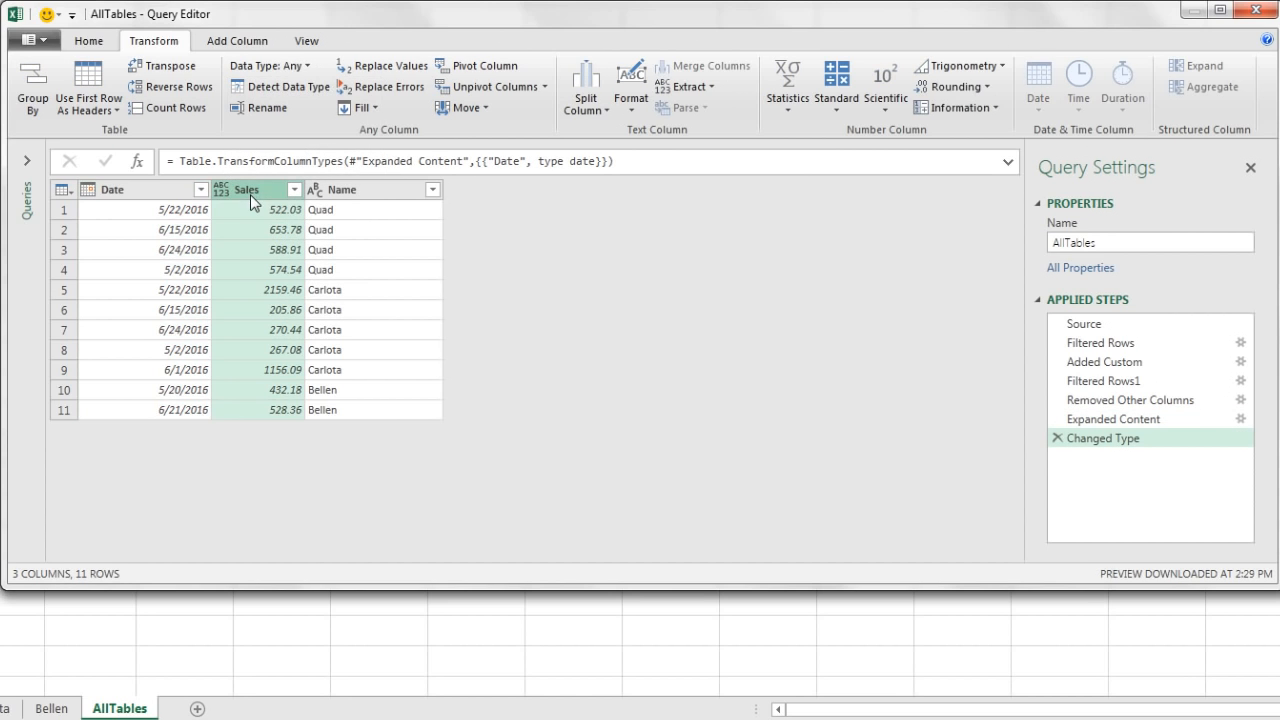
pyautogui.click(303, 66)
pyautogui.click(305, 89)
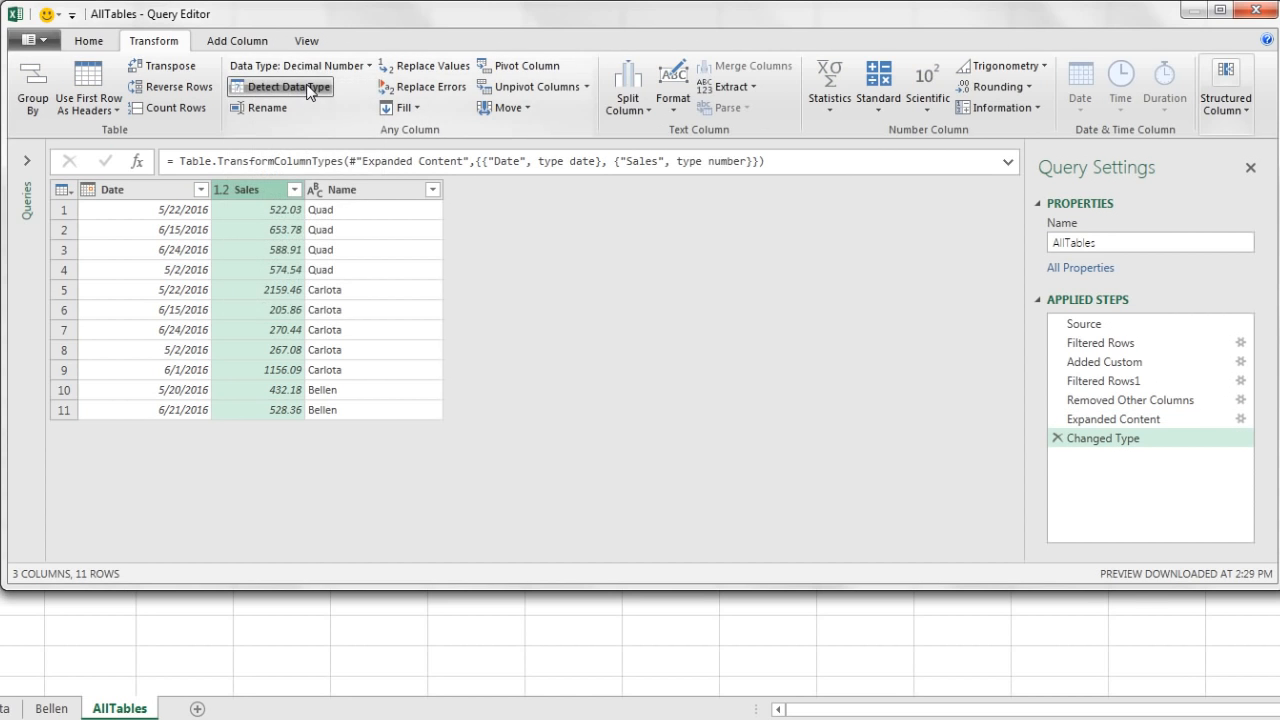
pyautogui.click(332, 192)
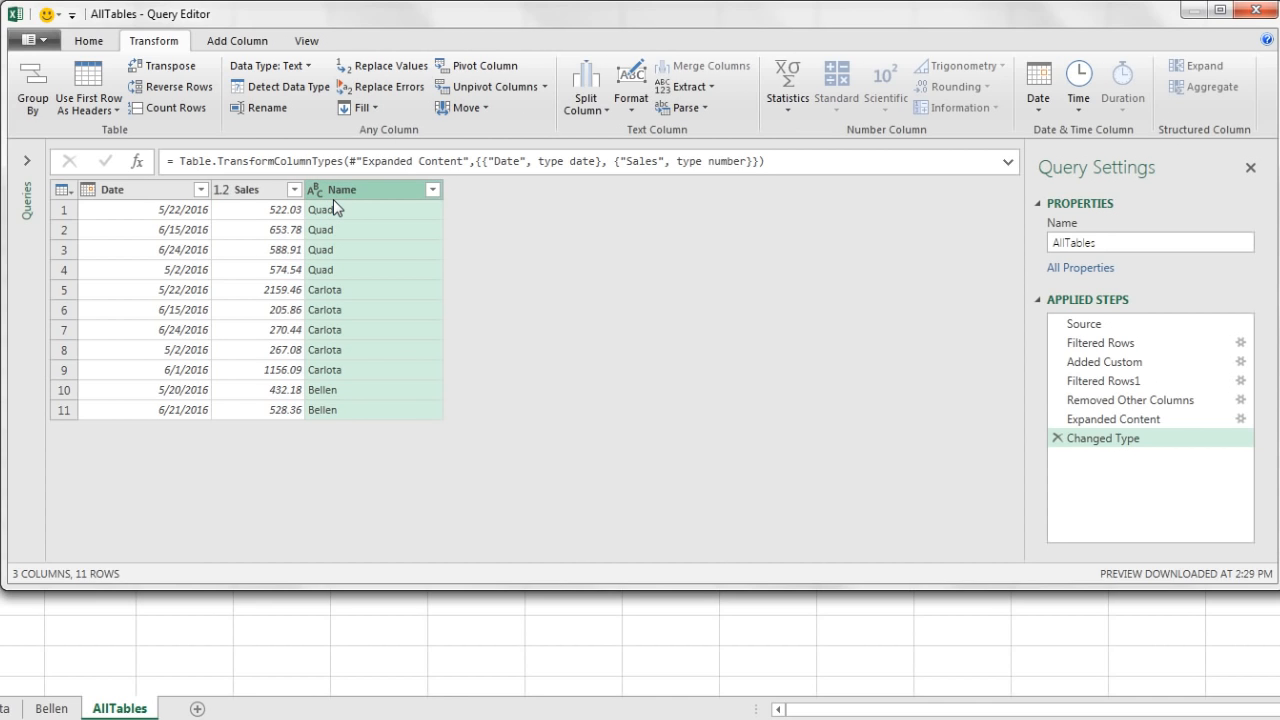
# Filter the Name column to exclude rows equal to the query's own name, AllTables
pyautogui.doubleClick(1110, 250)
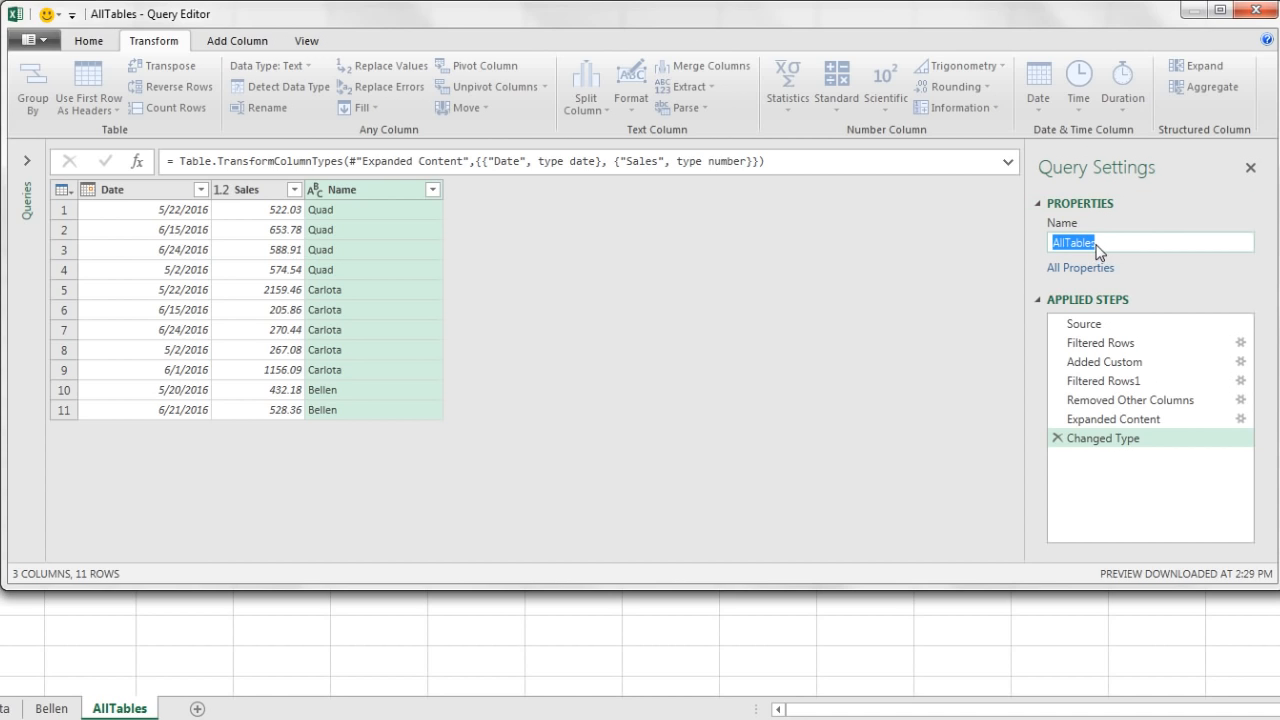
pyautogui.hotkey('ctrl', 'c')
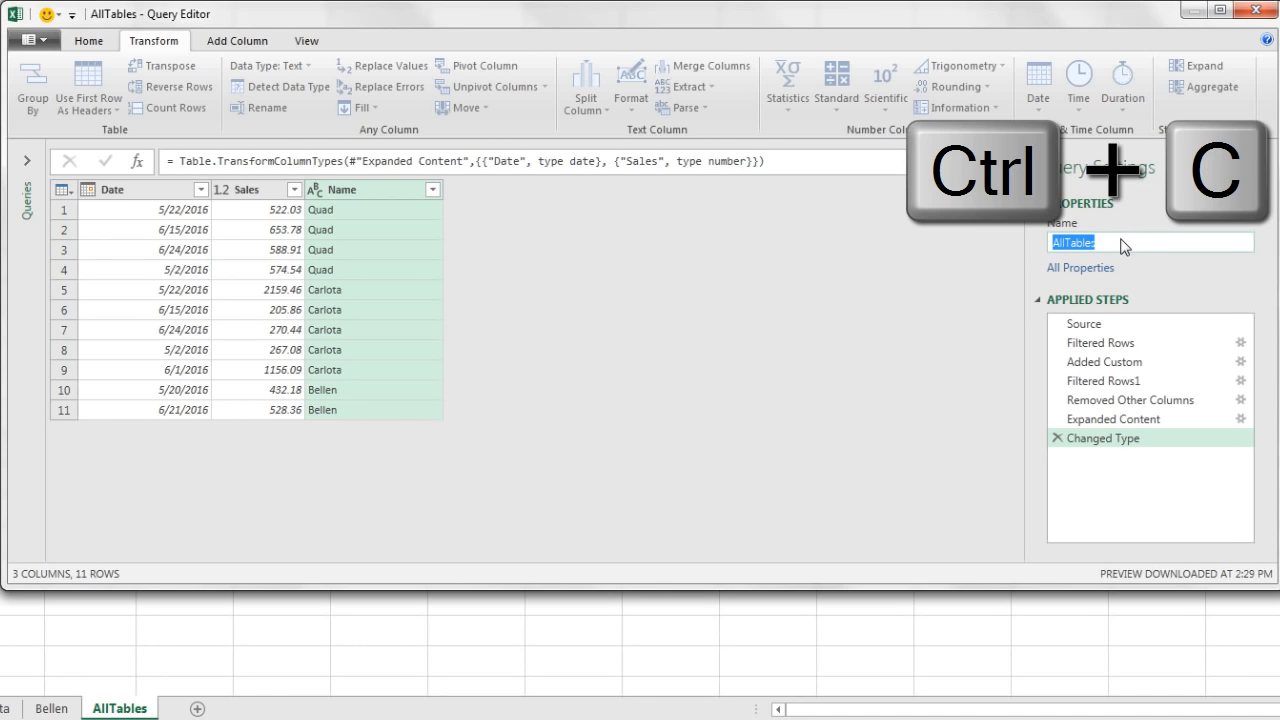
pyautogui.click(432, 191)
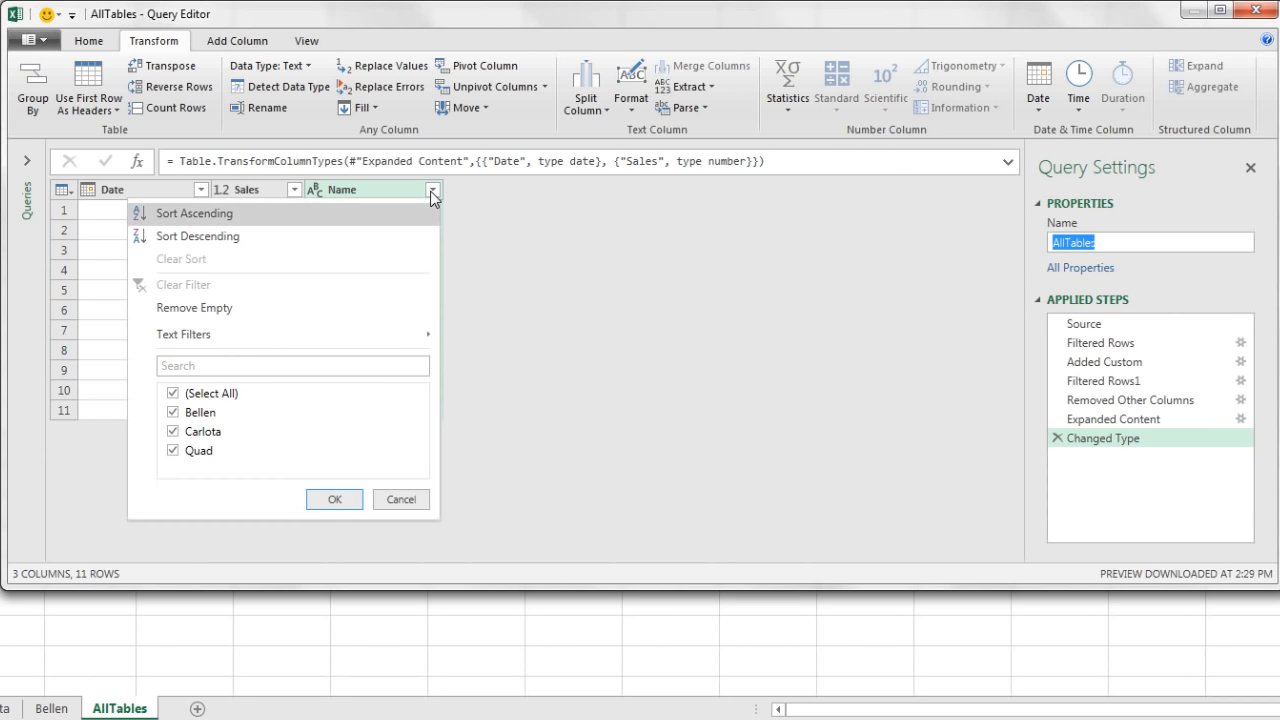
pyautogui.moveTo(265, 343)
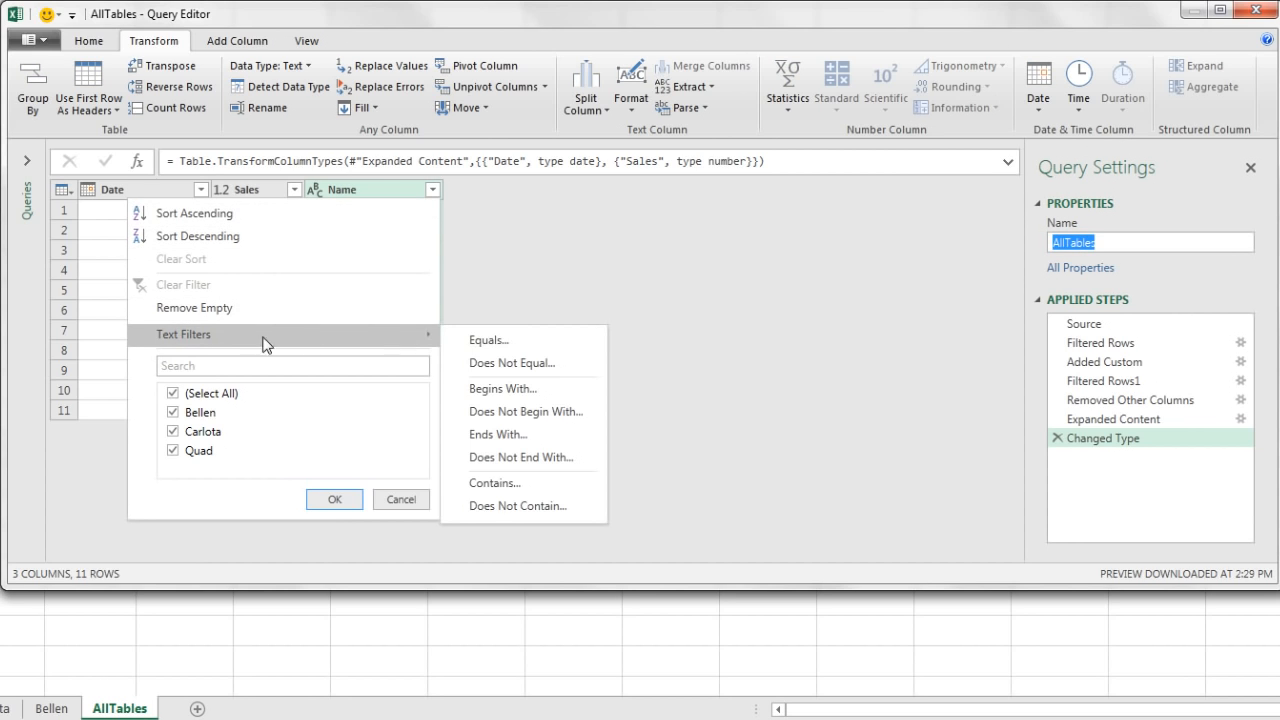
pyautogui.click(503, 366)
pyautogui.click(534, 286)
pyautogui.hotkey('ctrl', 'v')
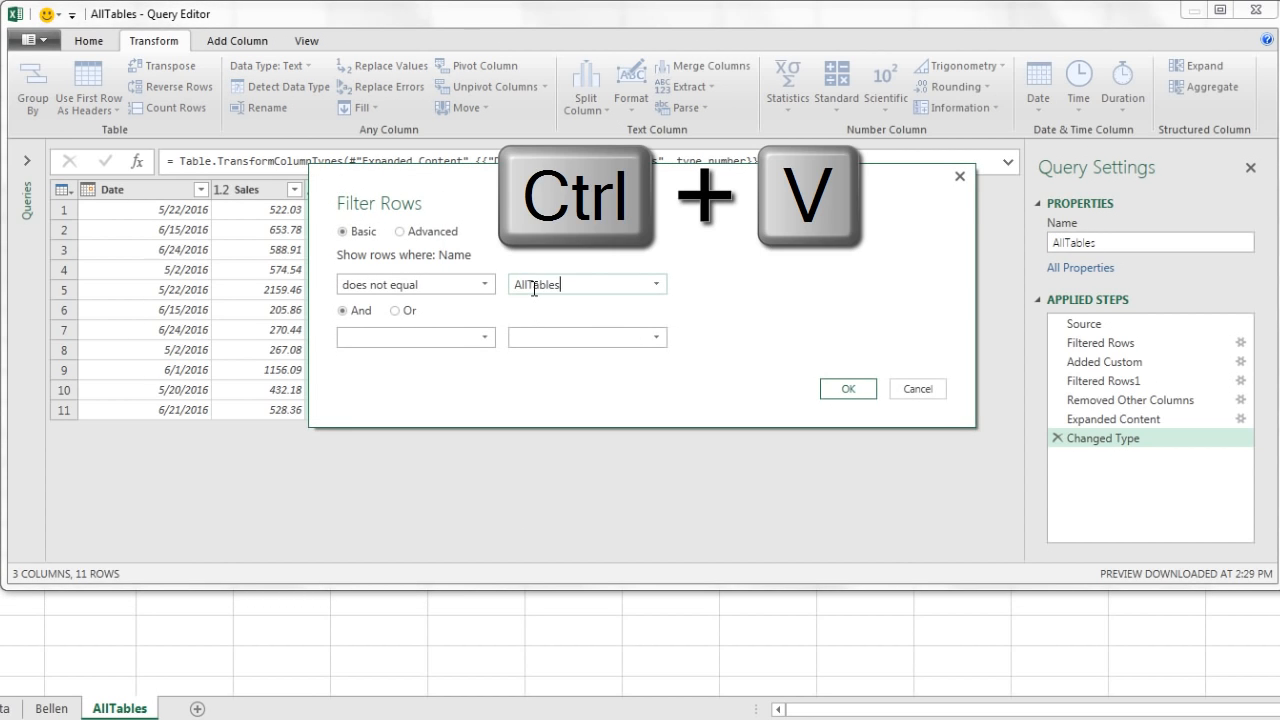
pyautogui.click(862, 387)
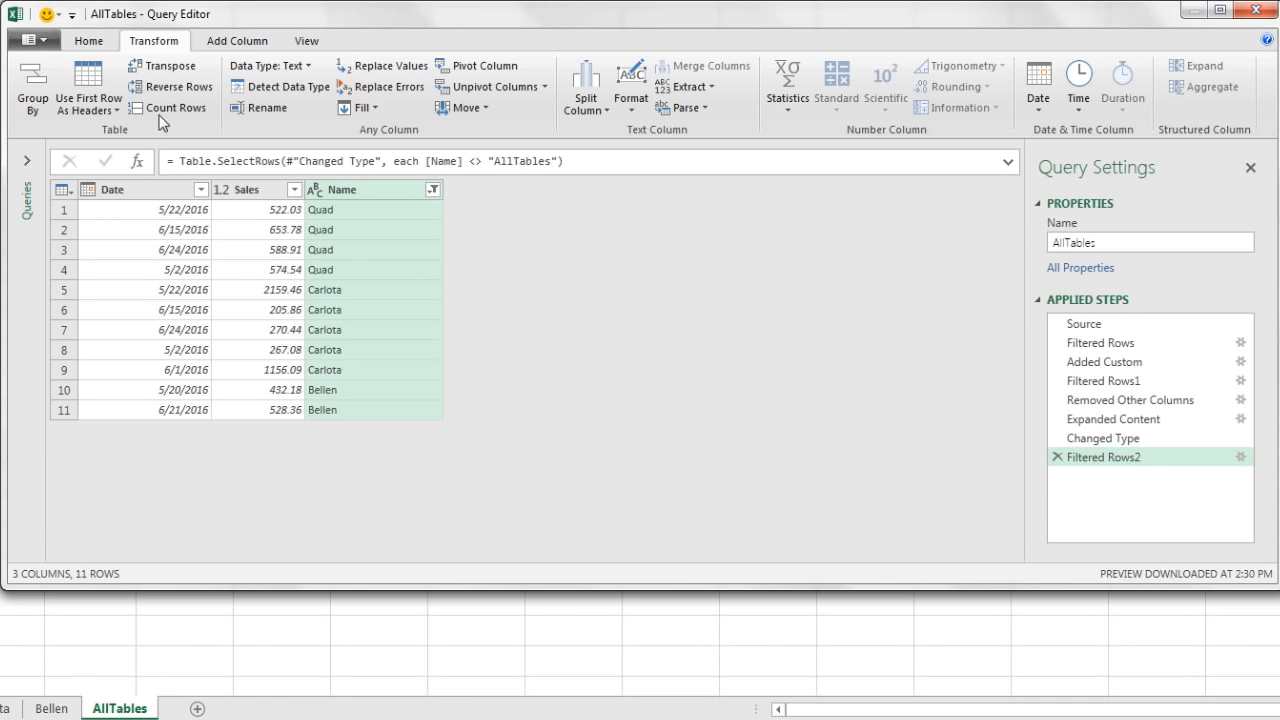
# Close the query editor and load the AllTables query as a table to the existing worksheet at cell $A$1
pyautogui.click(87, 42)
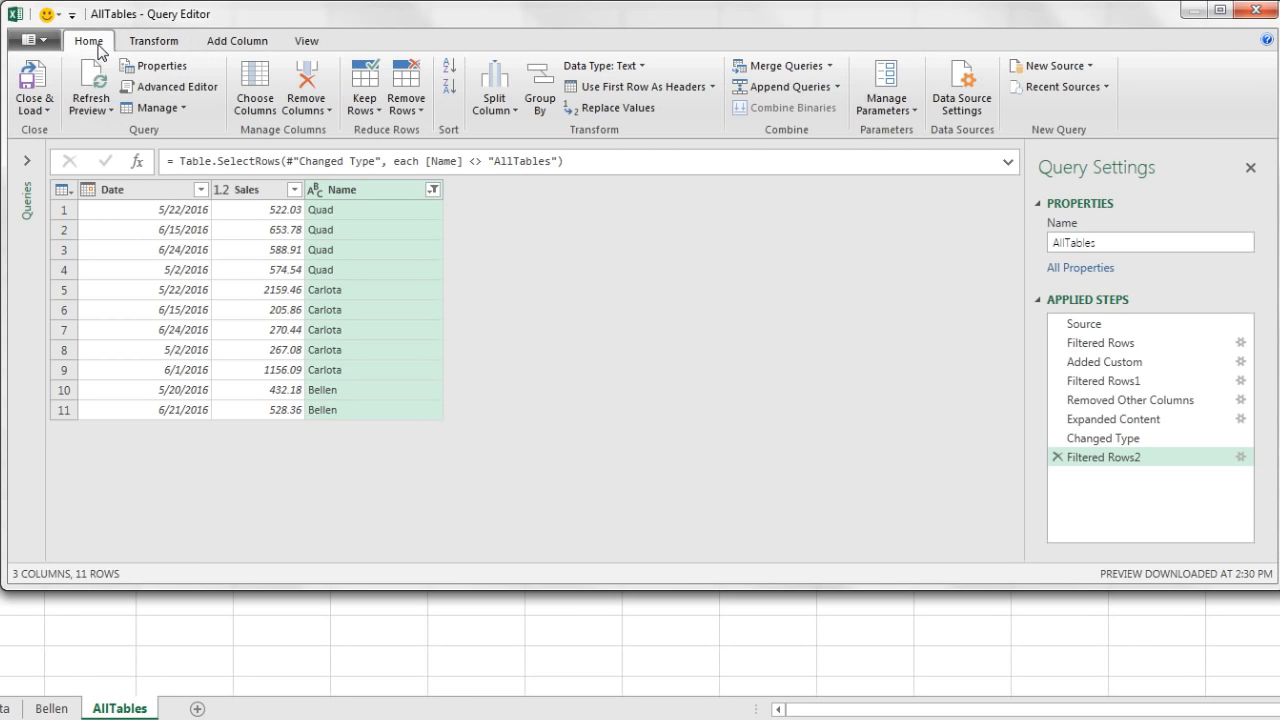
pyautogui.click(48, 112)
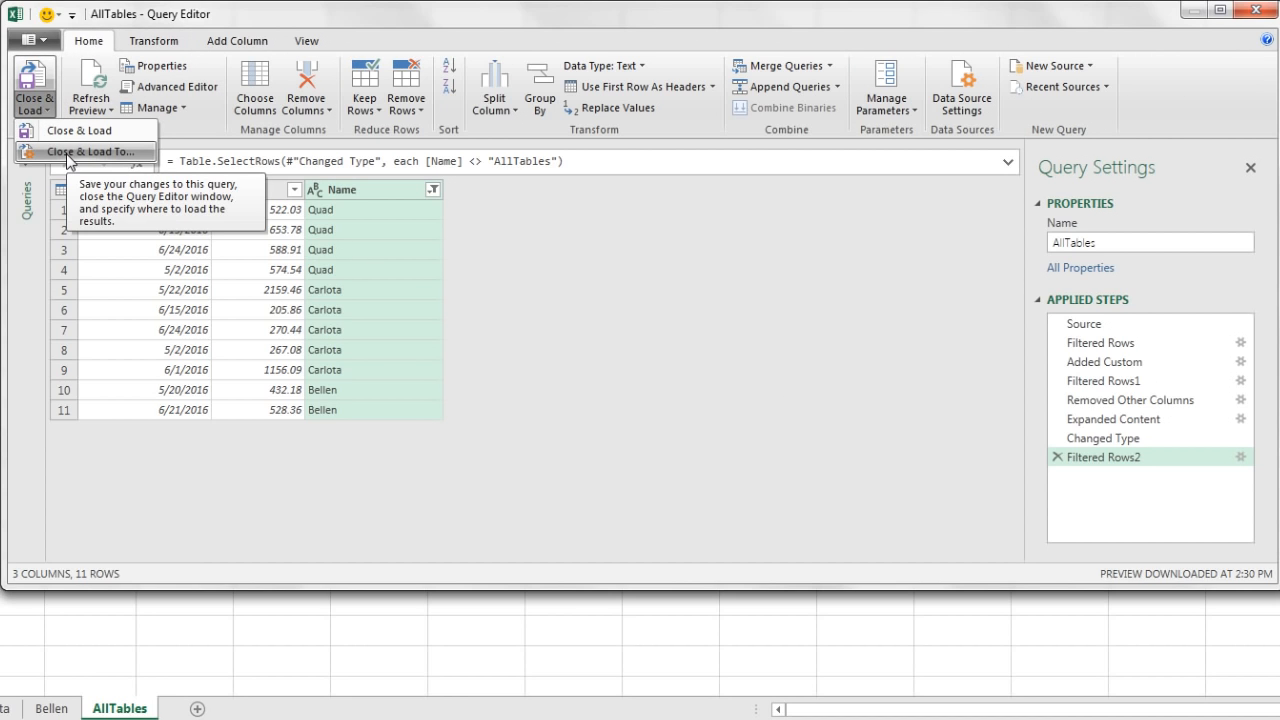
pyautogui.click(70, 152)
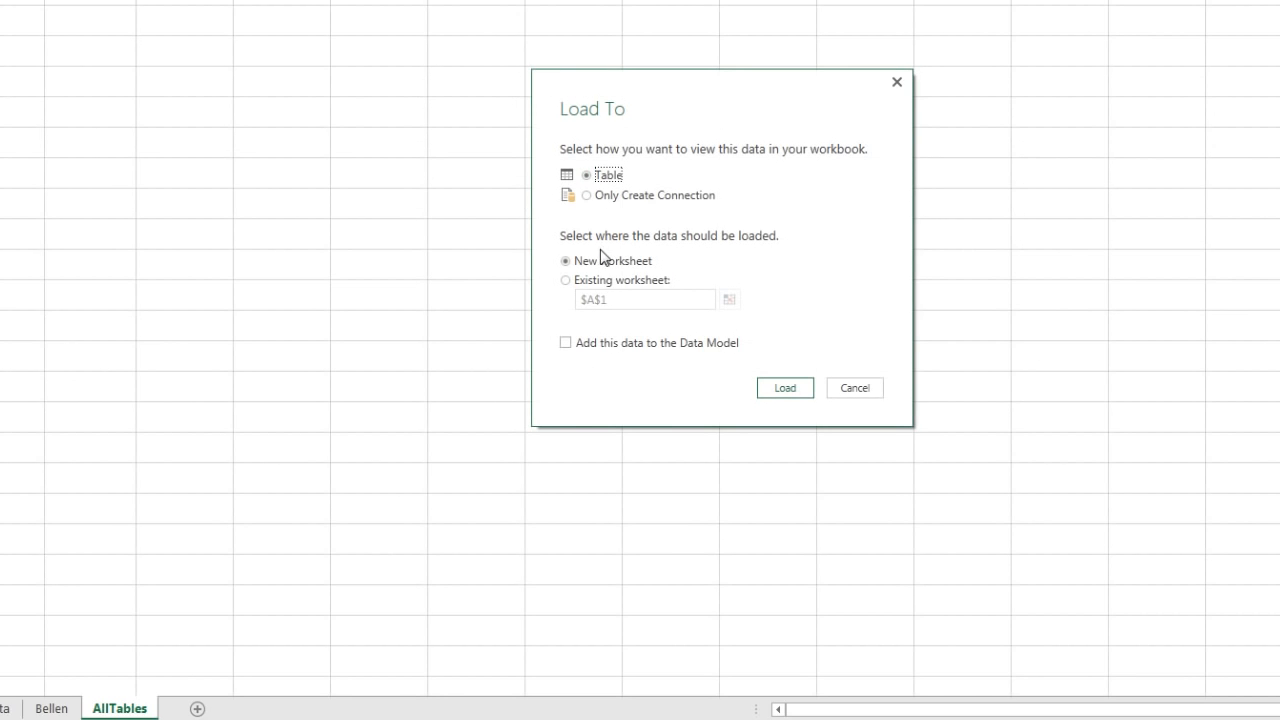
pyautogui.click(566, 281)
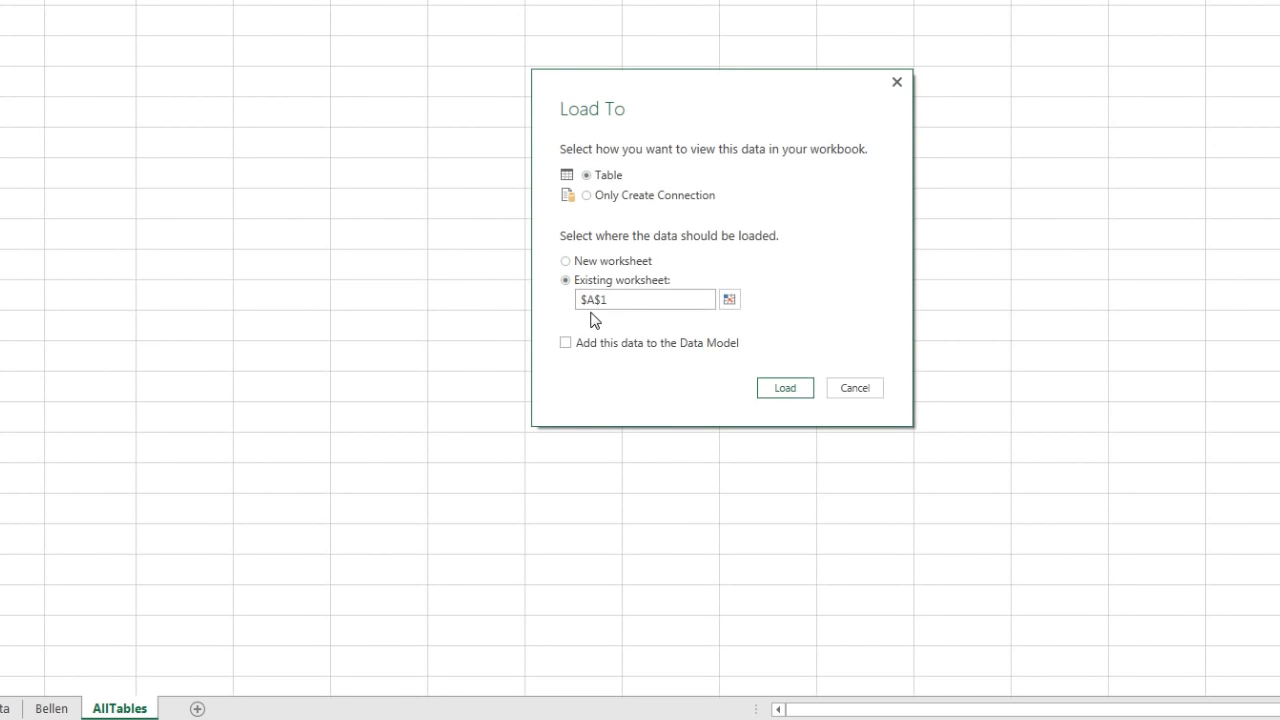
pyautogui.click(766, 390)
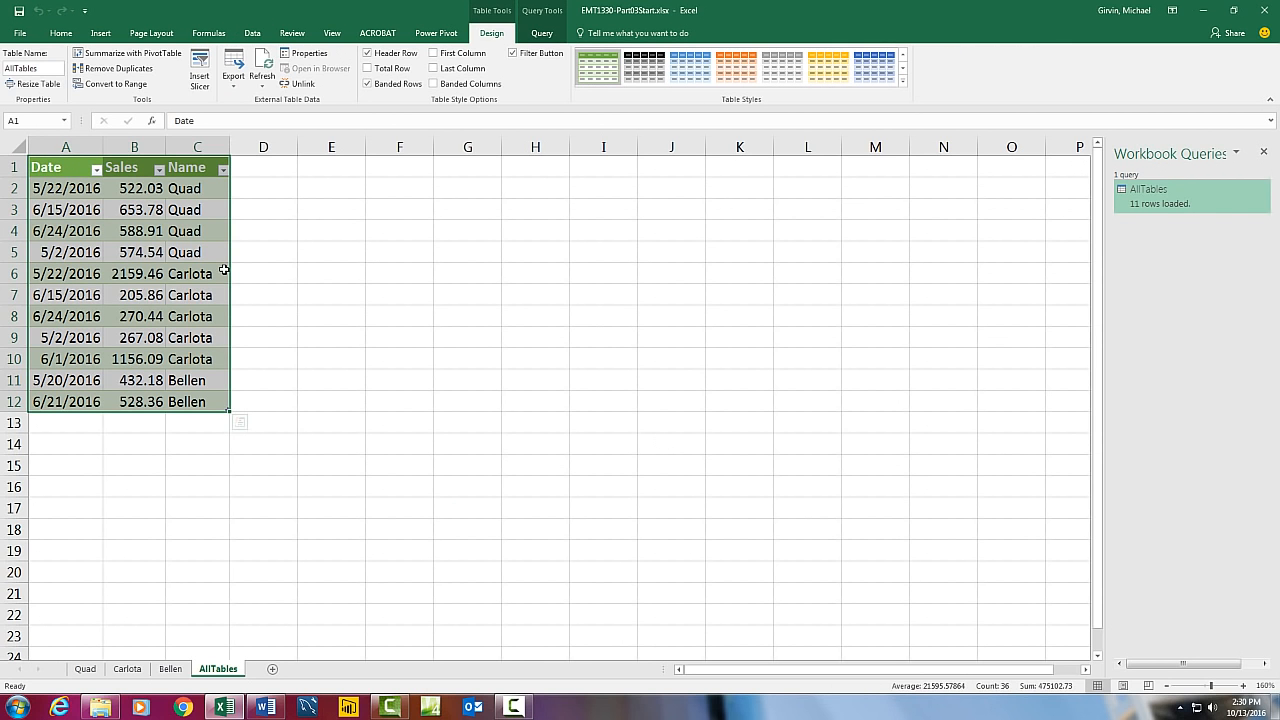
# Add a record to the Carlota sheet's table in row 7 with date 6/11 and sales 689.23
pyautogui.click(128, 668)
pyautogui.click(126, 375)
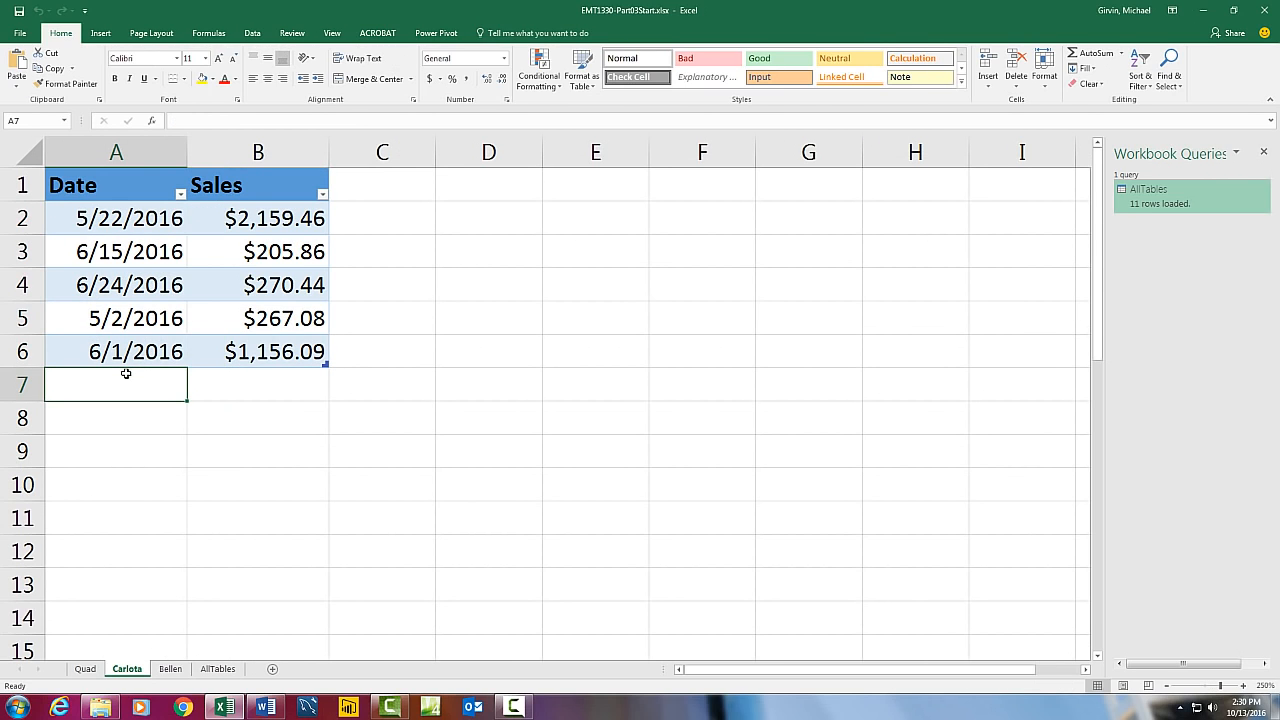
pyautogui.write('6/11')
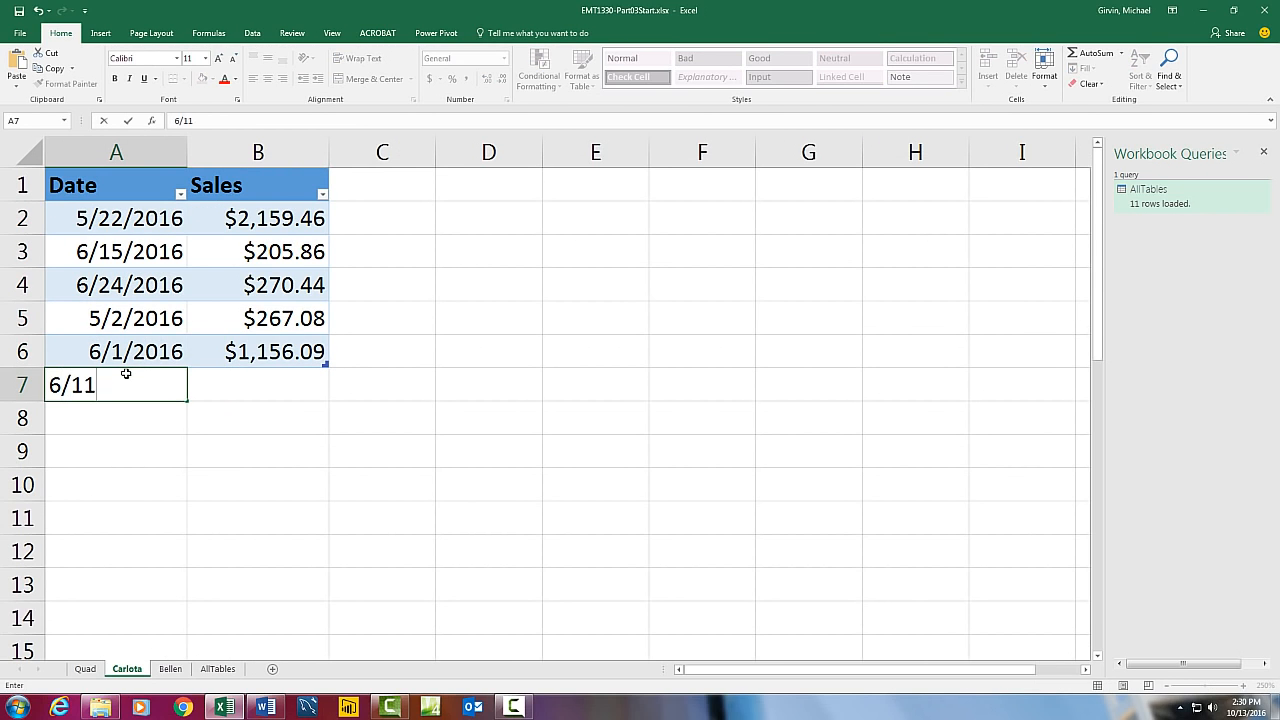
pyautogui.press('Tab')
pyautogui.write('689')
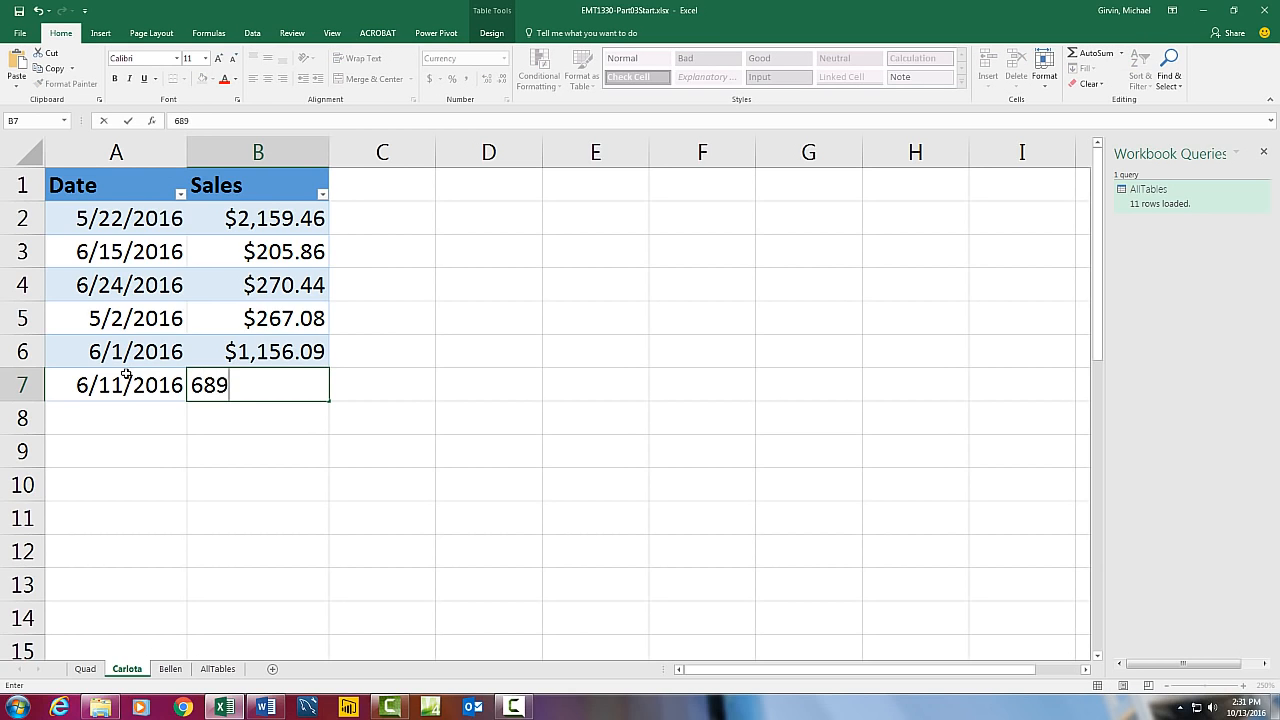
pyautogui.write('.23')
pyautogui.press('Return')
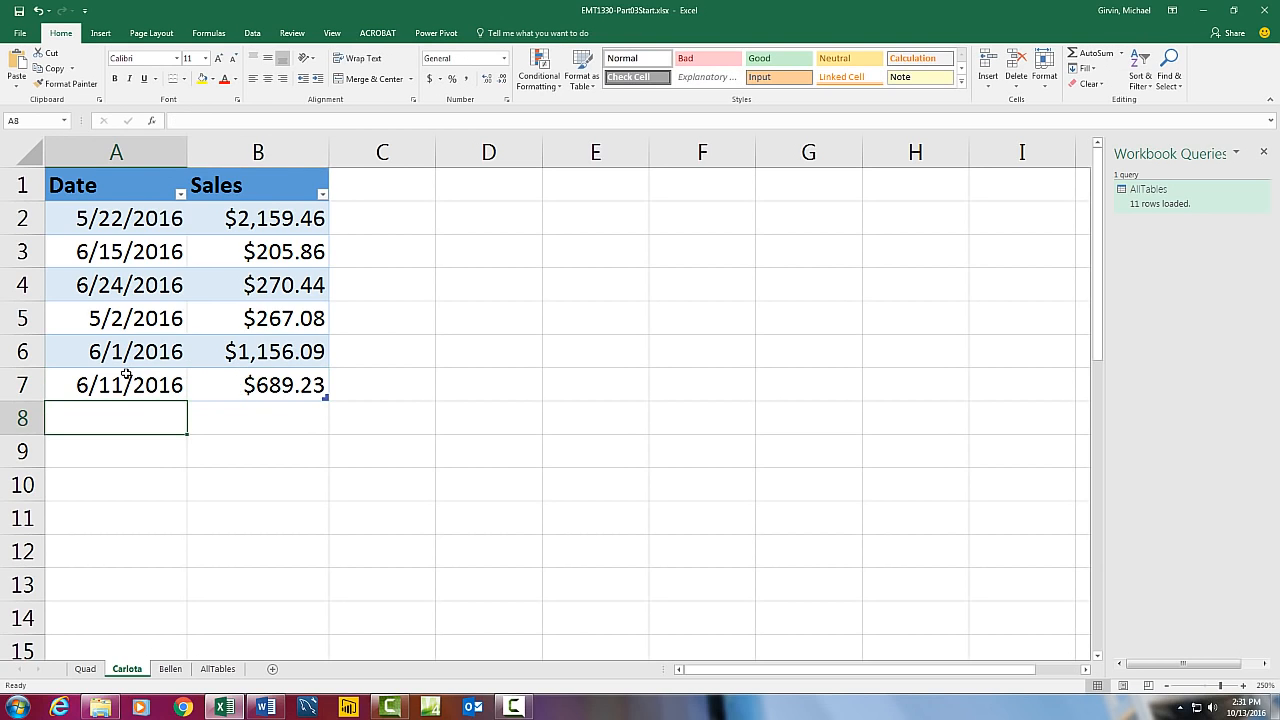
# Refresh the query table on the AllTables sheet to bring in the added Carlota record
pyautogui.click(217, 668)
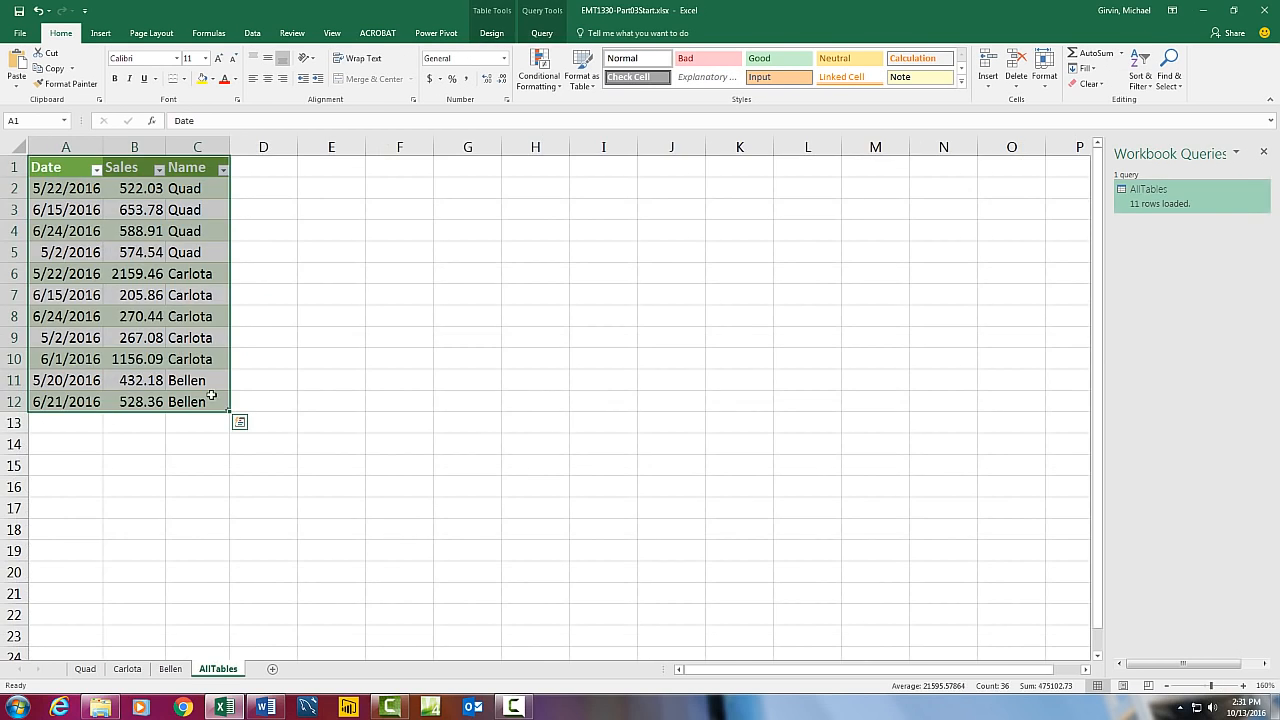
pyautogui.rightClick(200, 316)
pyautogui.click(250, 408)
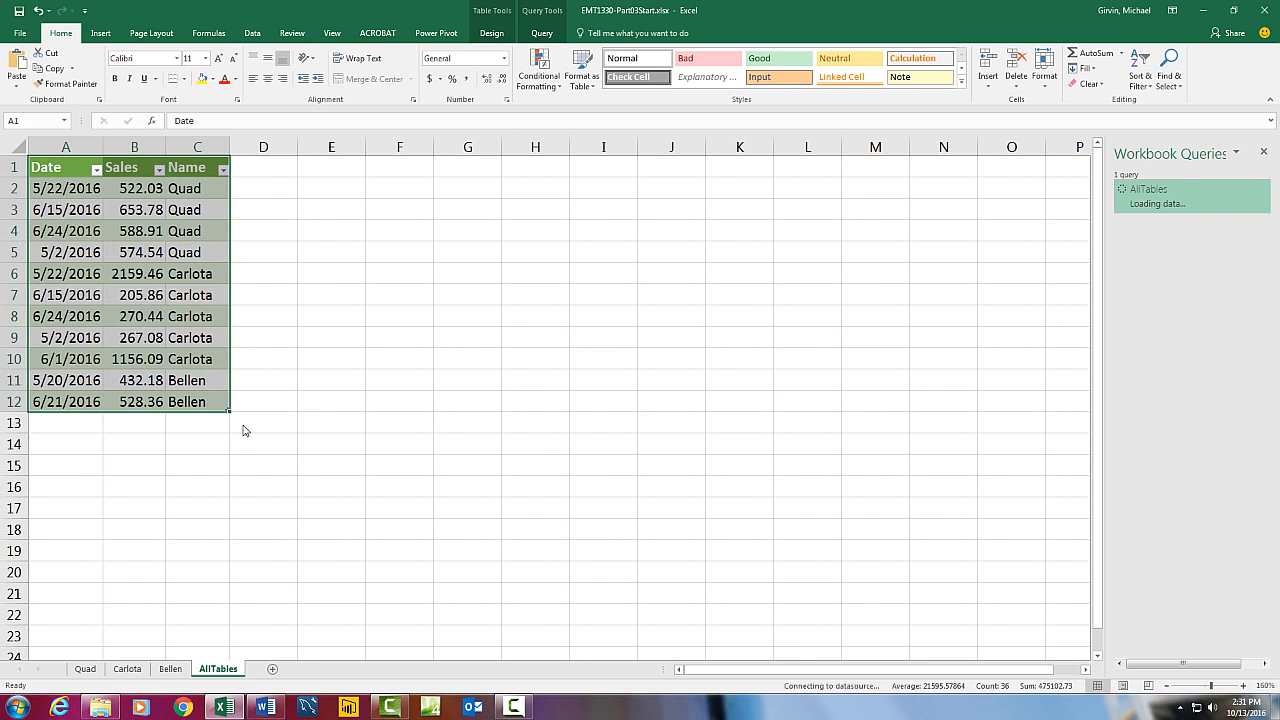
pyautogui.click(206, 424)
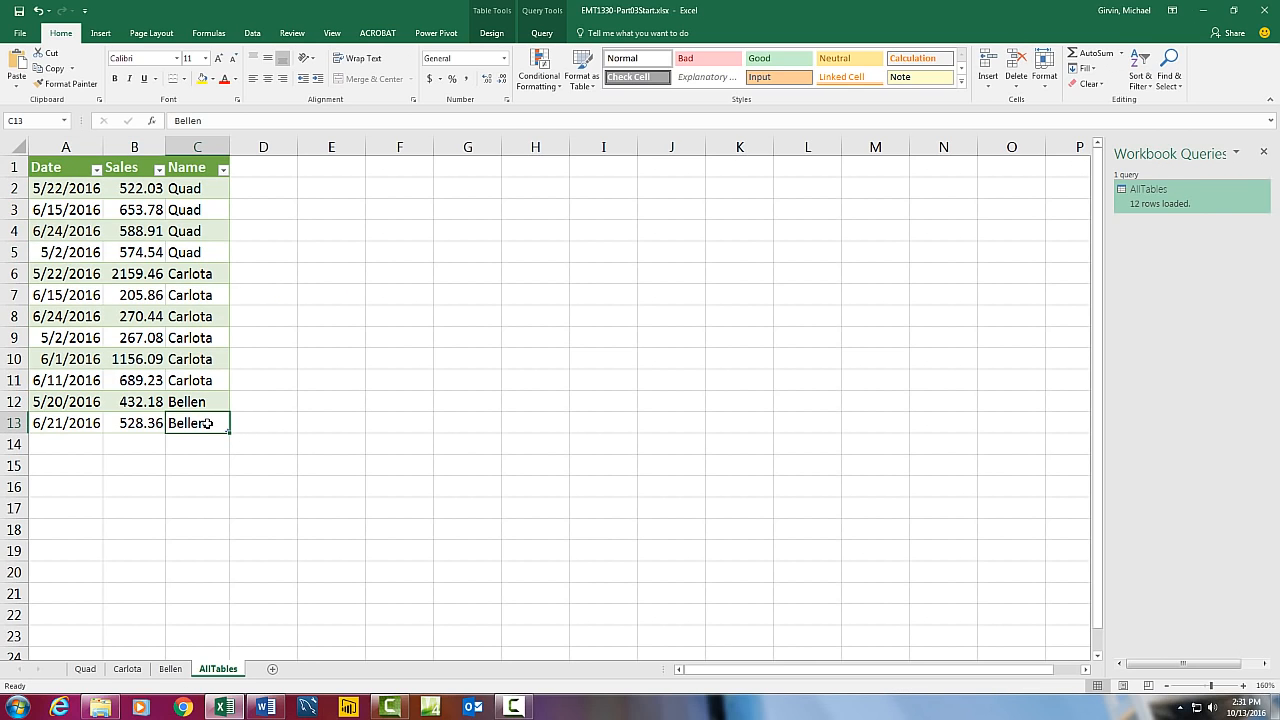
# Insert a new worksheet before the Bellen sheet and rename it Aspen
pyautogui.click(178, 669)
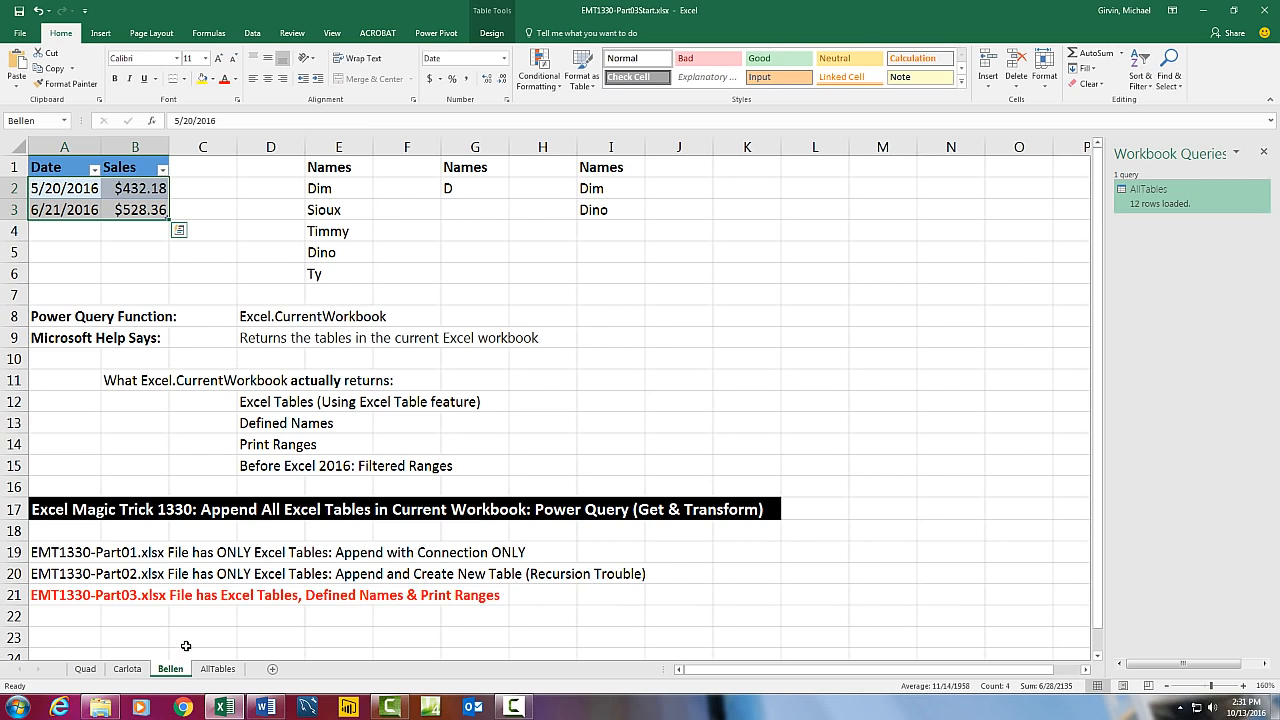
pyautogui.hotkey('shift', 'F11')
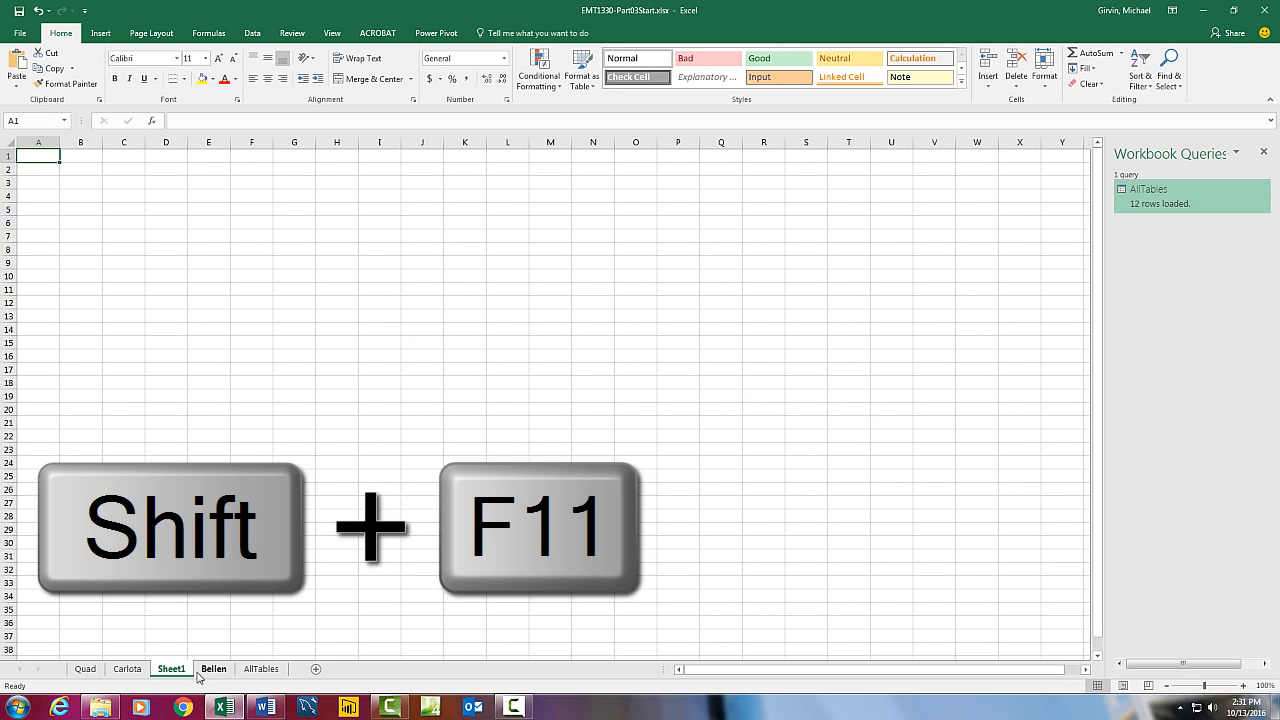
pyautogui.doubleClick(175, 668)
pyautogui.write('Aspen')
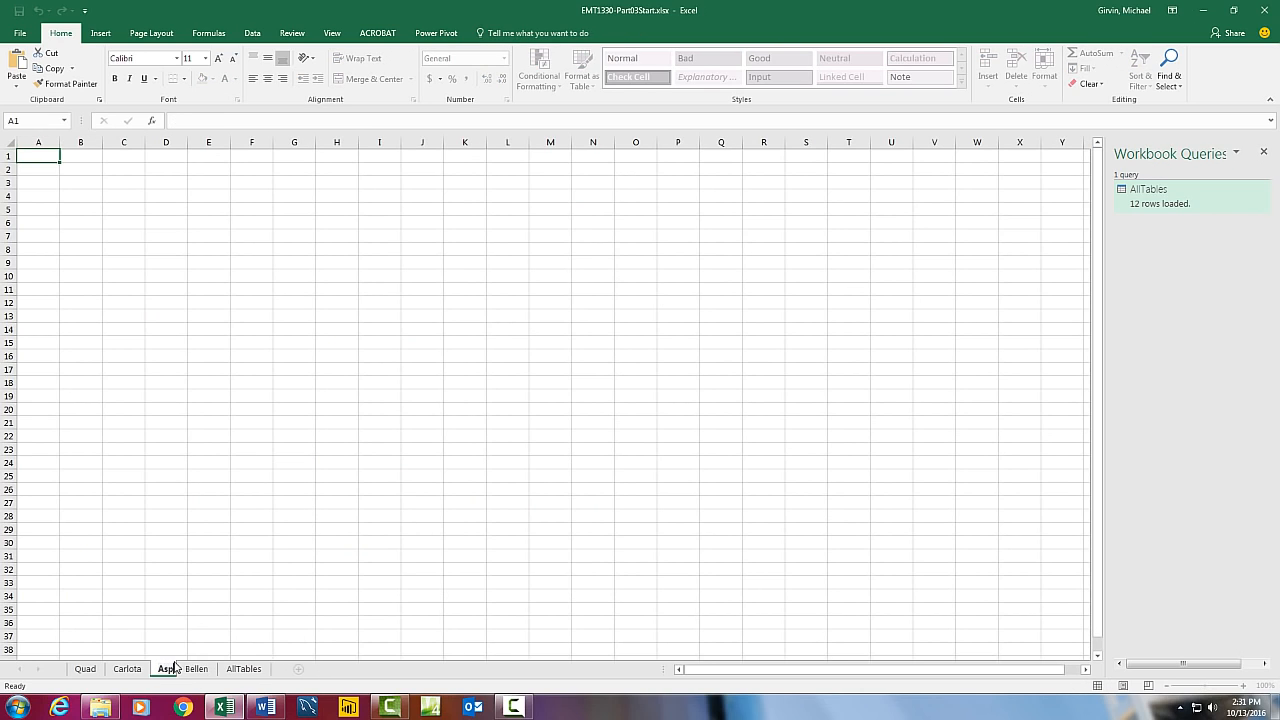
pyautogui.press('Return')
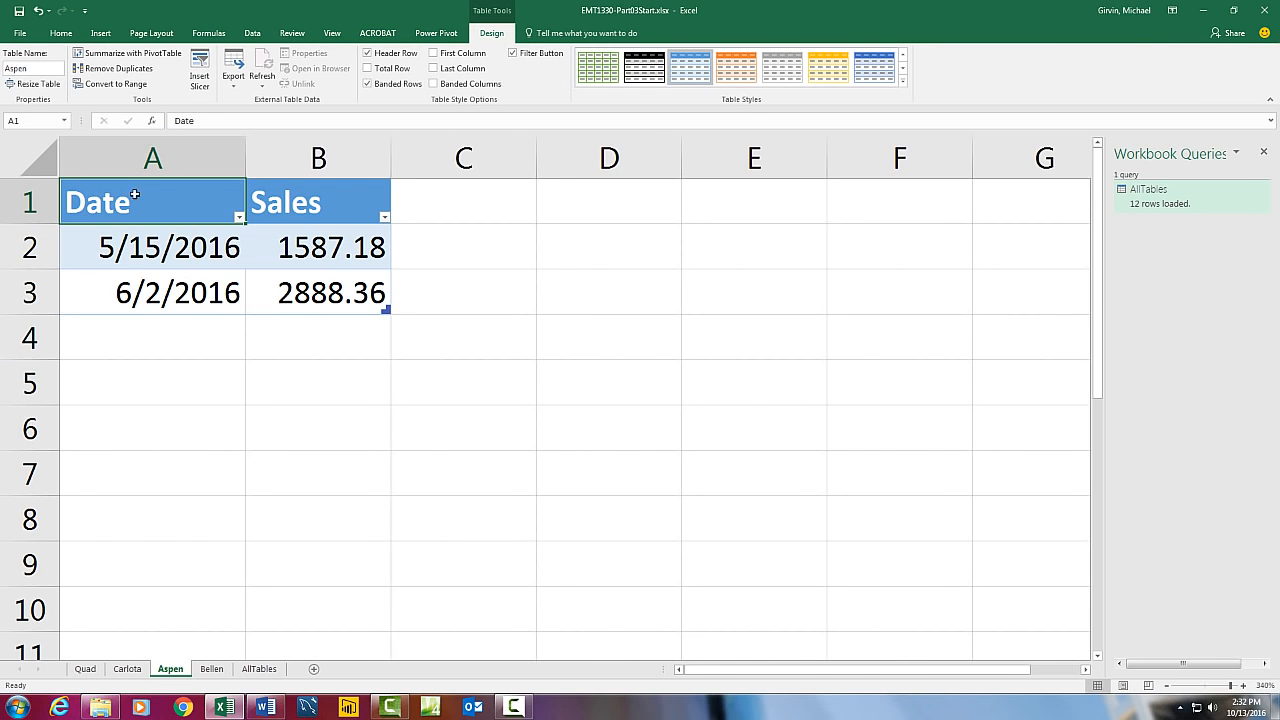
# Refresh the AllTables query table to include the Aspen table's records, and return to the Bellen sheet
pyautogui.click(256, 669)
pyautogui.rightClick(195, 290)
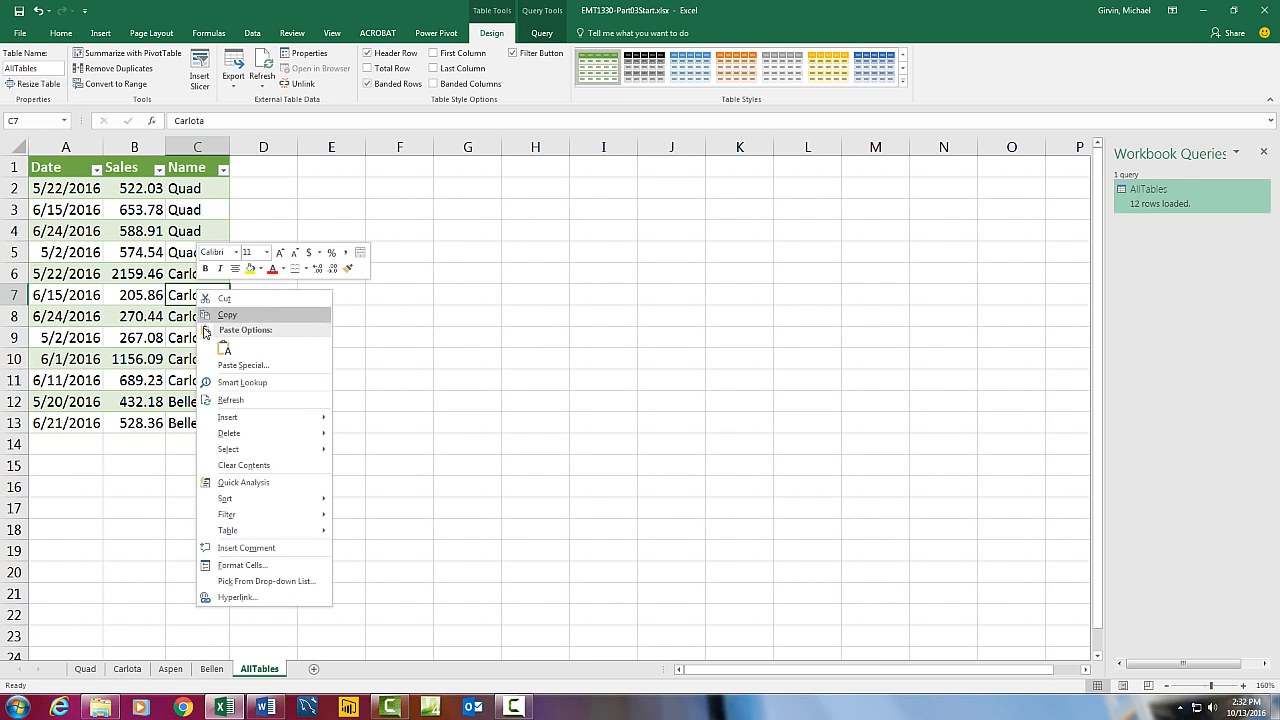
pyautogui.click(227, 402)
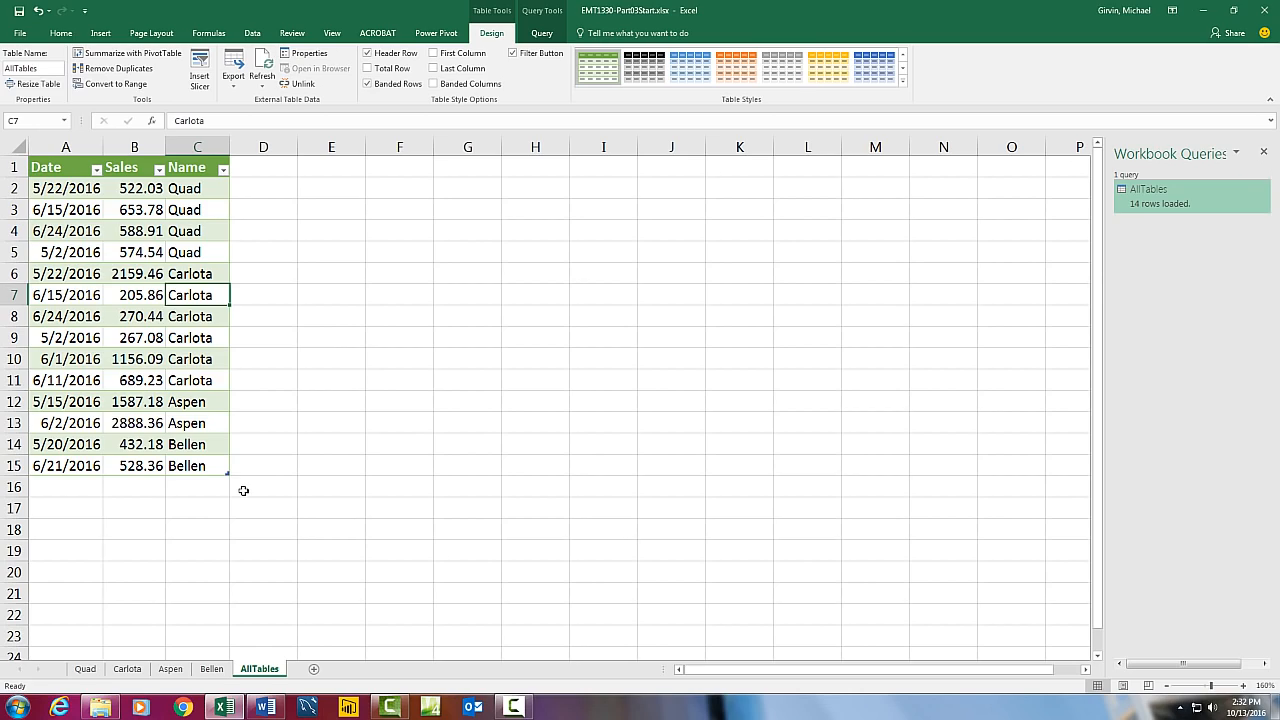
pyautogui.click(213, 668)
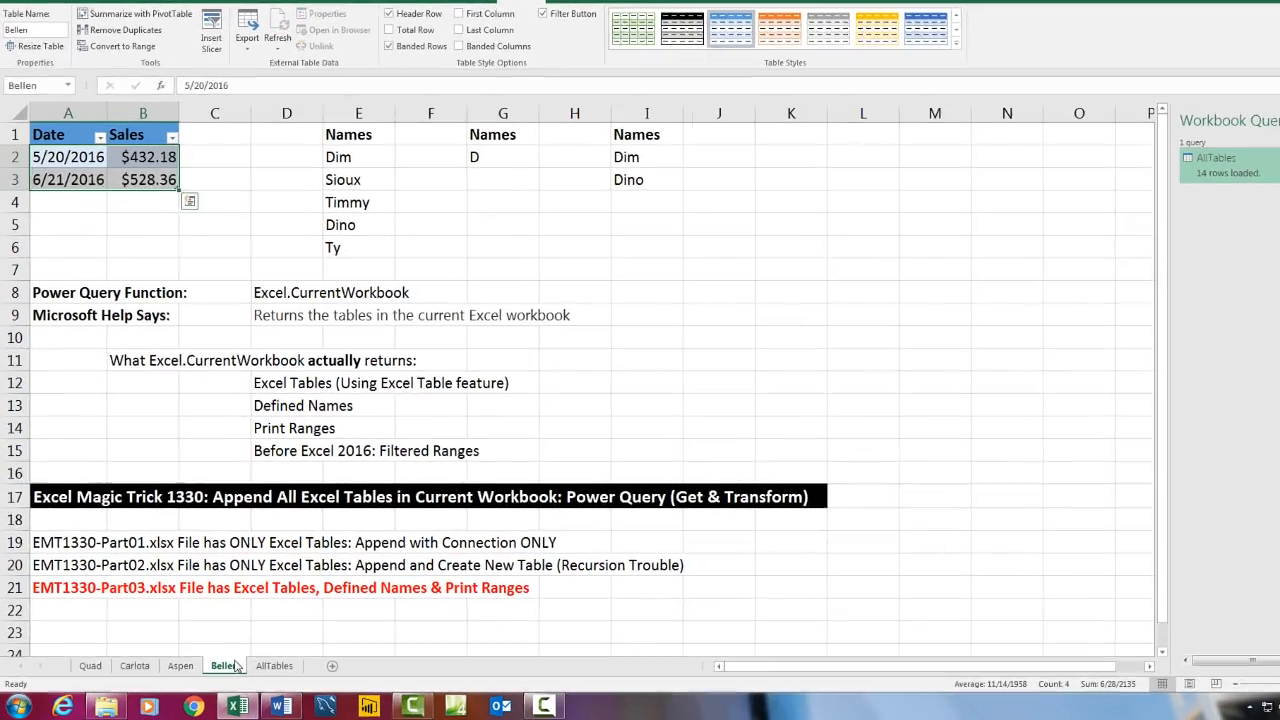